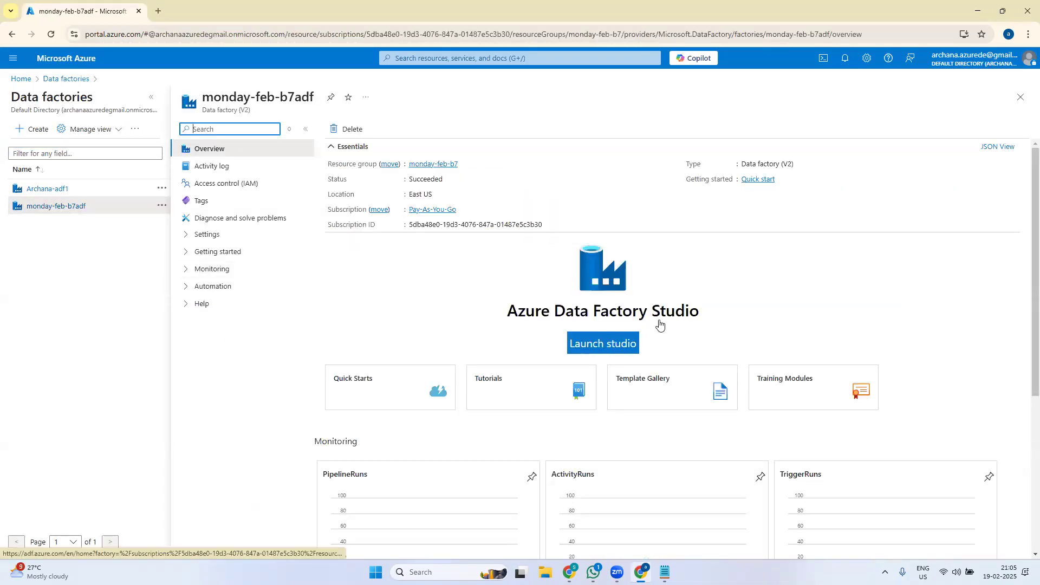
# - Delete data factory monday-feb-b7adf, ticking both acknowledgements and typing its name to confirm
pyautogui.click(350, 131)
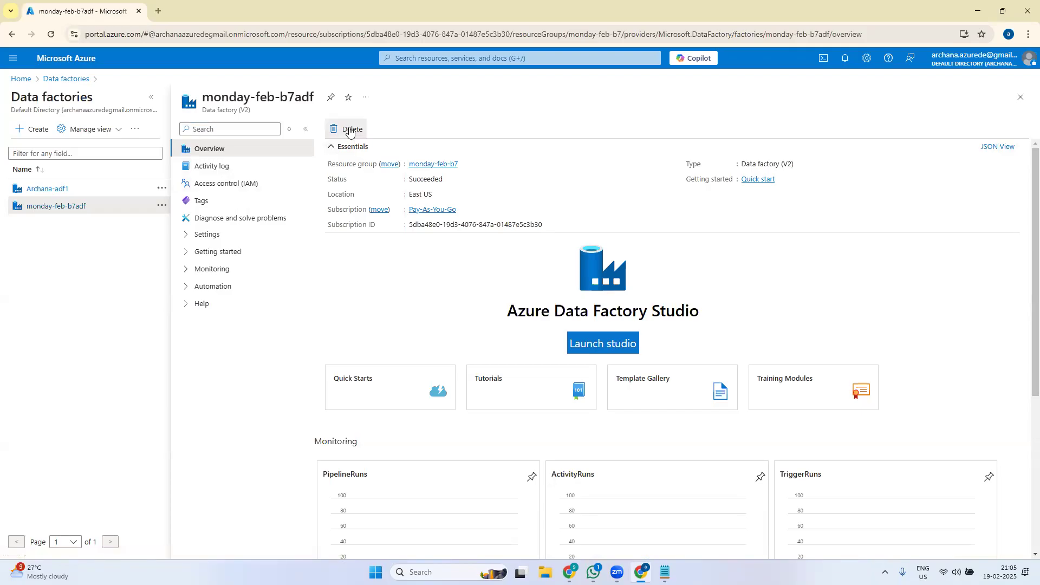
pyautogui.click(20, 190)
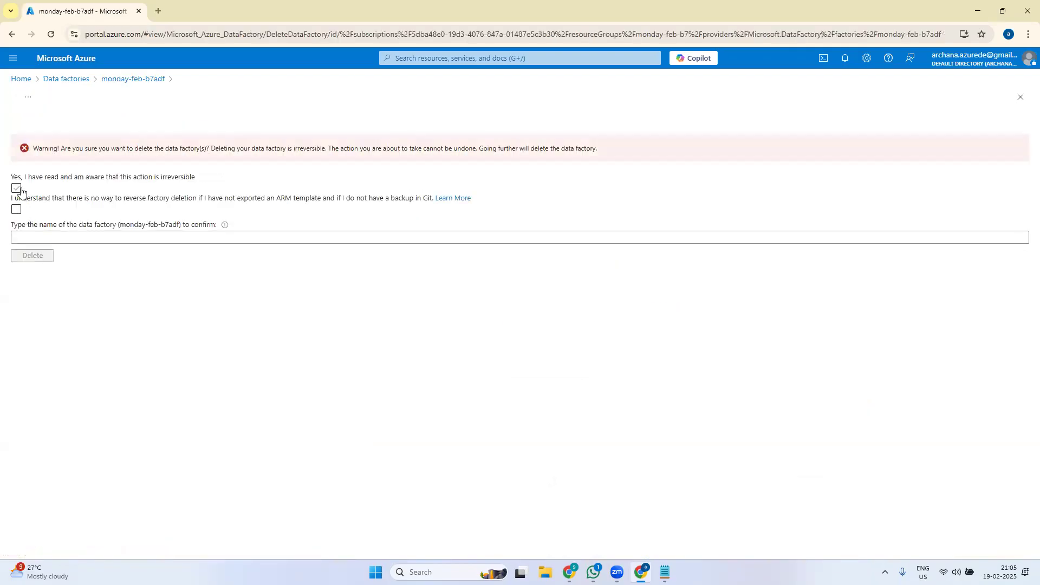
pyautogui.click(16, 189)
pyautogui.click(16, 209)
pyautogui.click(160, 237)
pyautogui.write('monday-feb')
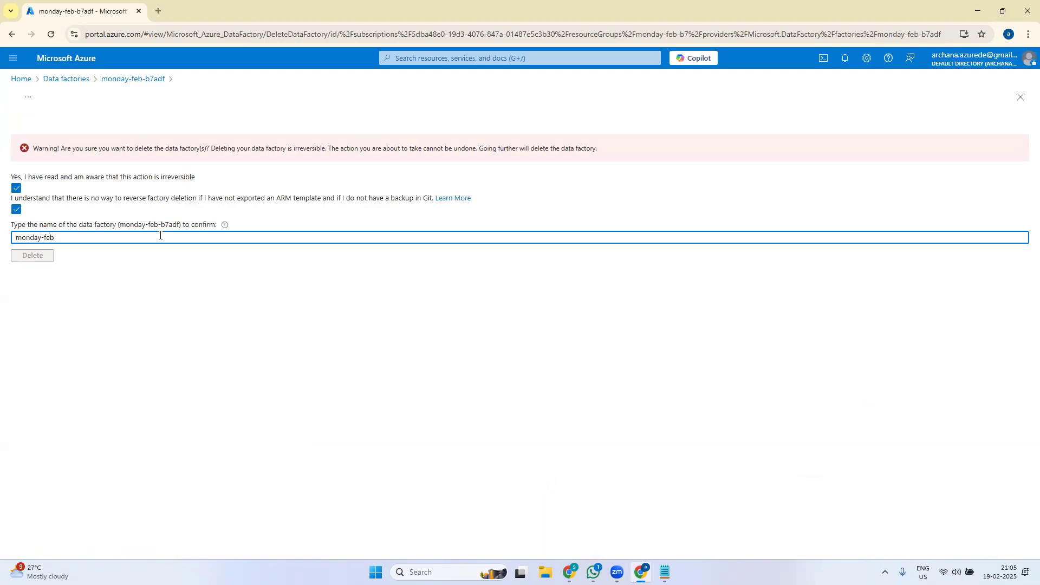
pyautogui.write('-b7adf')
pyautogui.click(46, 258)
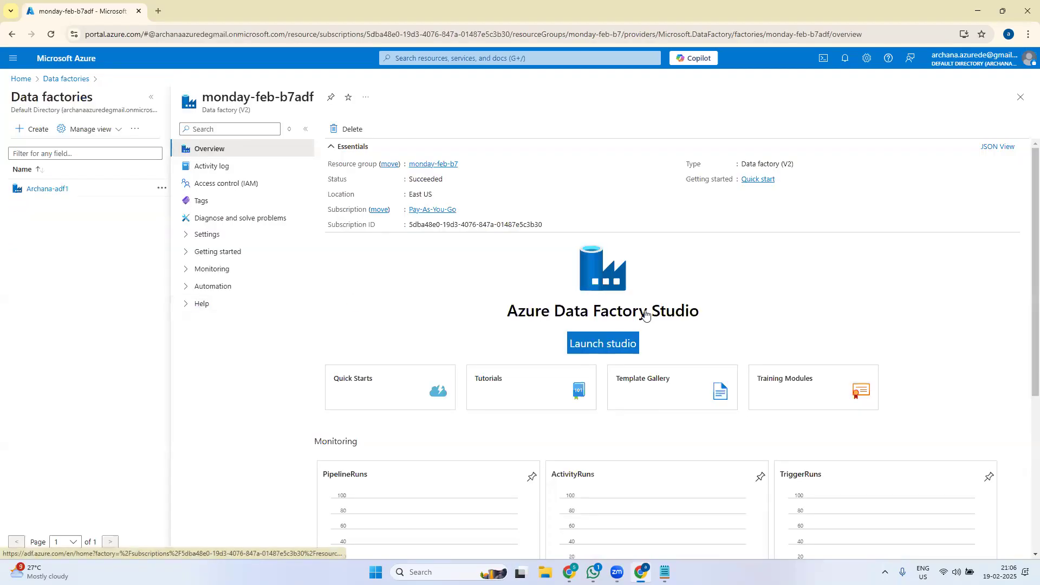
# - Launch Data Factory Studio for Archana-adf1 in its Author view, then return to the portal tab
pyautogui.click(1021, 99)
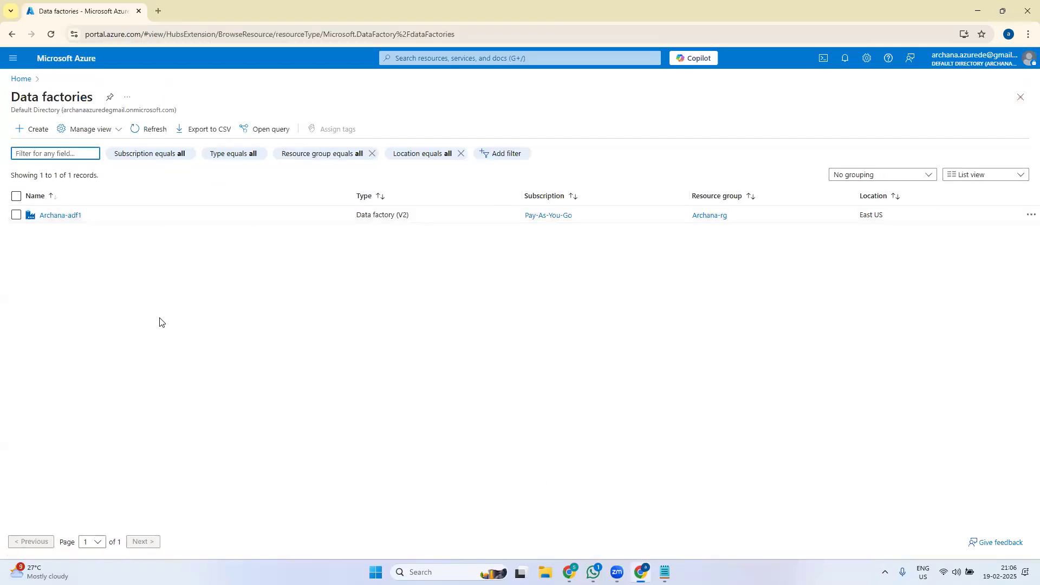
pyautogui.click(63, 215)
pyautogui.click(613, 349)
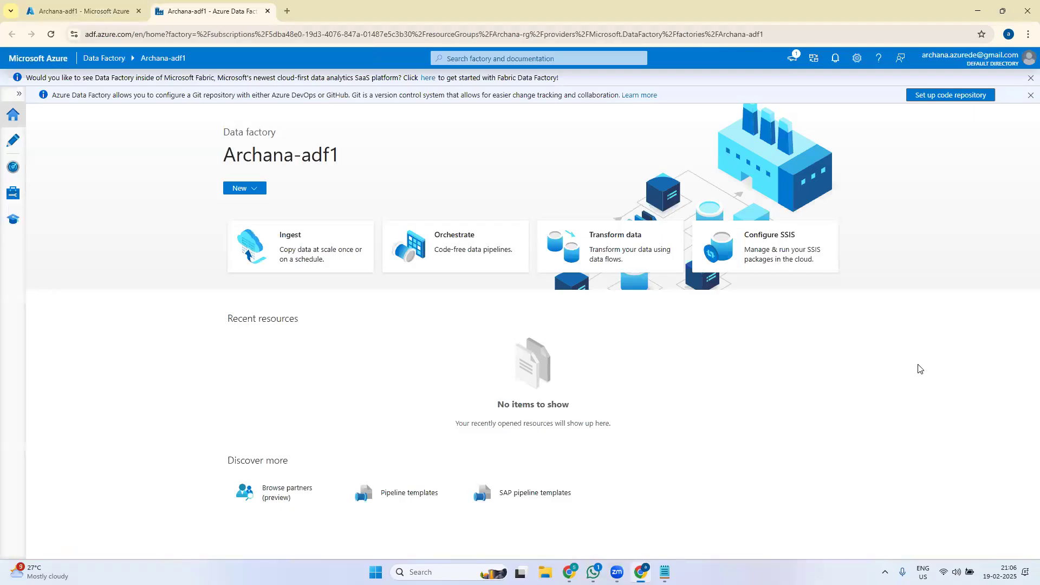
pyautogui.click(12, 143)
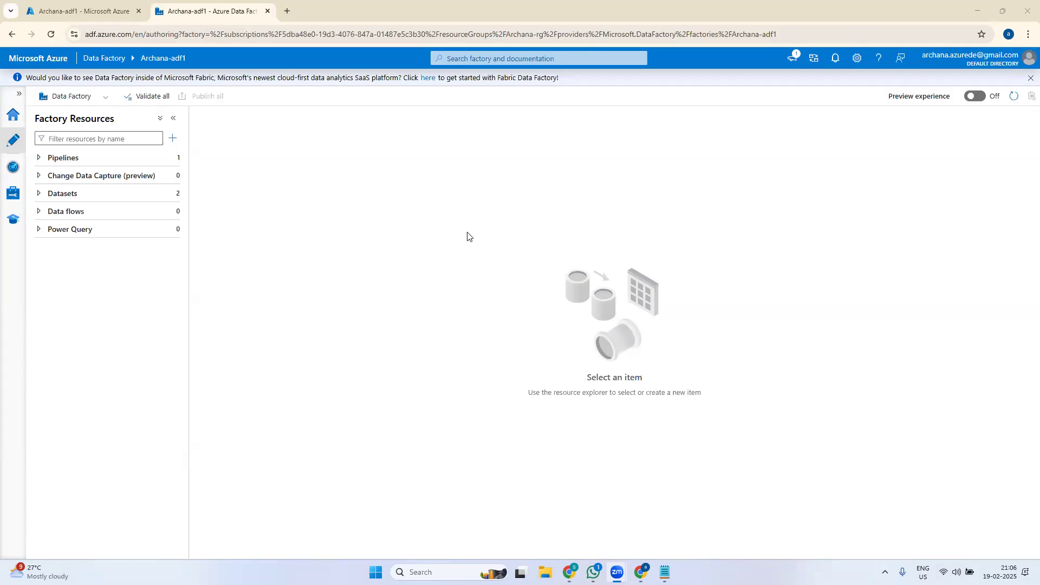
pyautogui.click(109, 13)
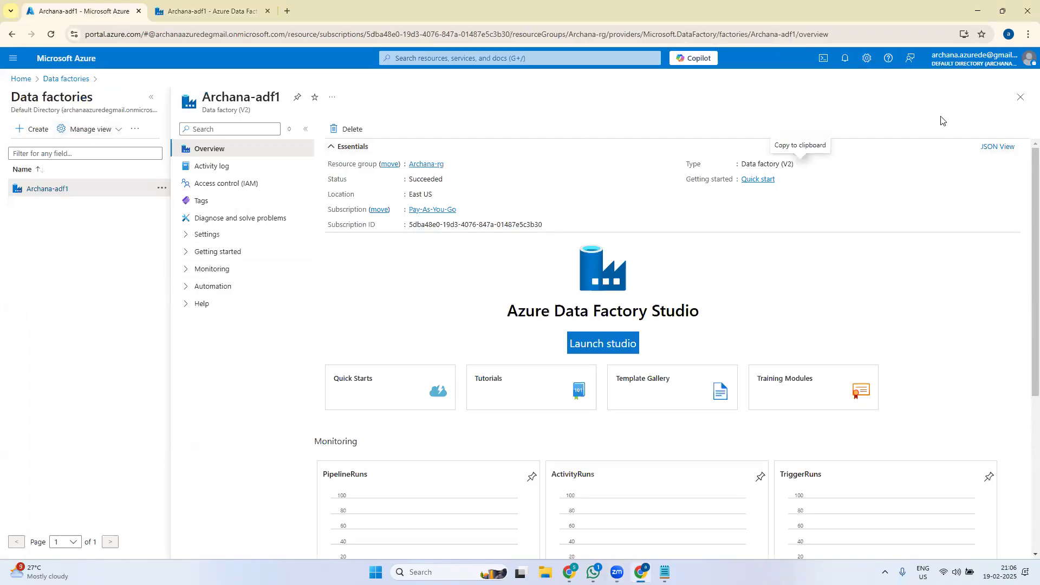
# - From Home, open Storage accounts and start creating a new account in Pay-As-You-Go / Archana-rg
pyautogui.click(1021, 97)
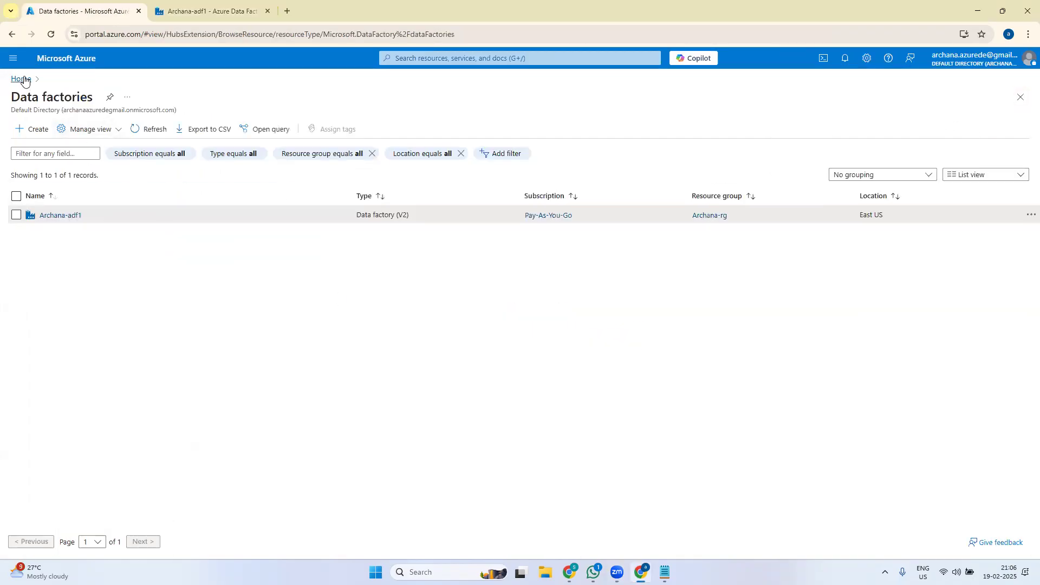
pyautogui.click(24, 81)
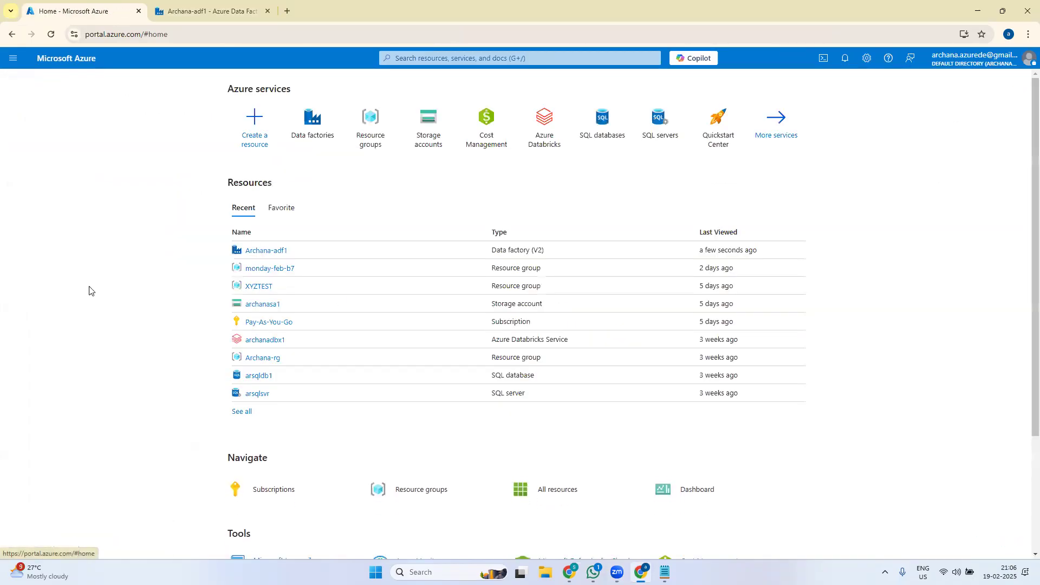
pyautogui.click(427, 137)
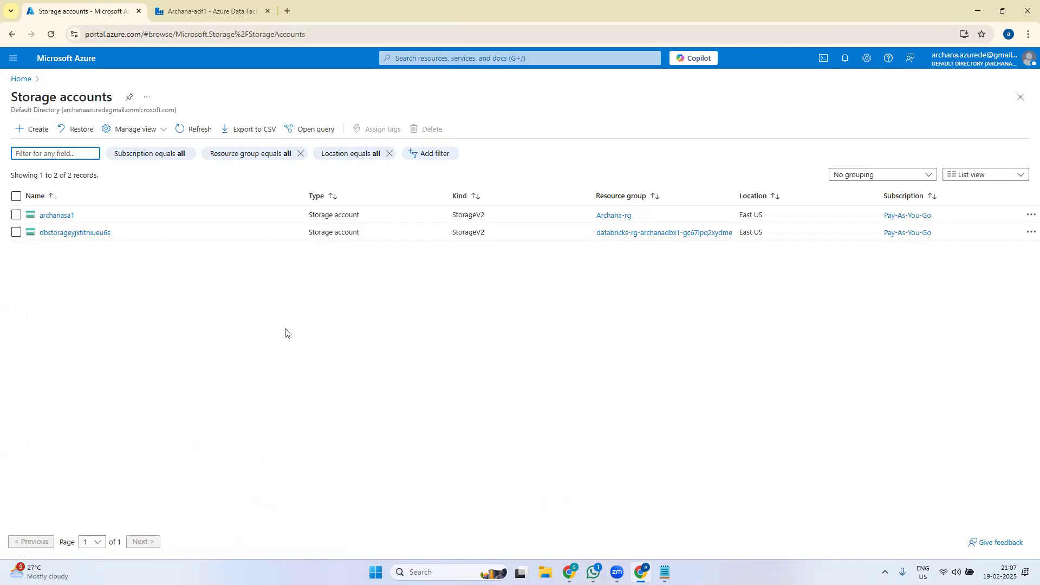
pyautogui.click(34, 129)
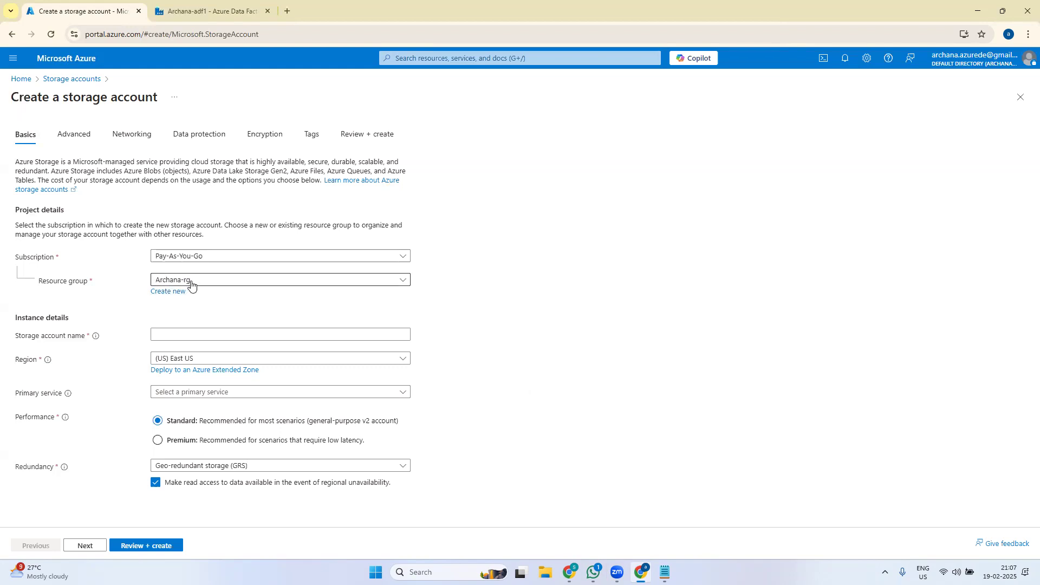
pyautogui.click(153, 335)
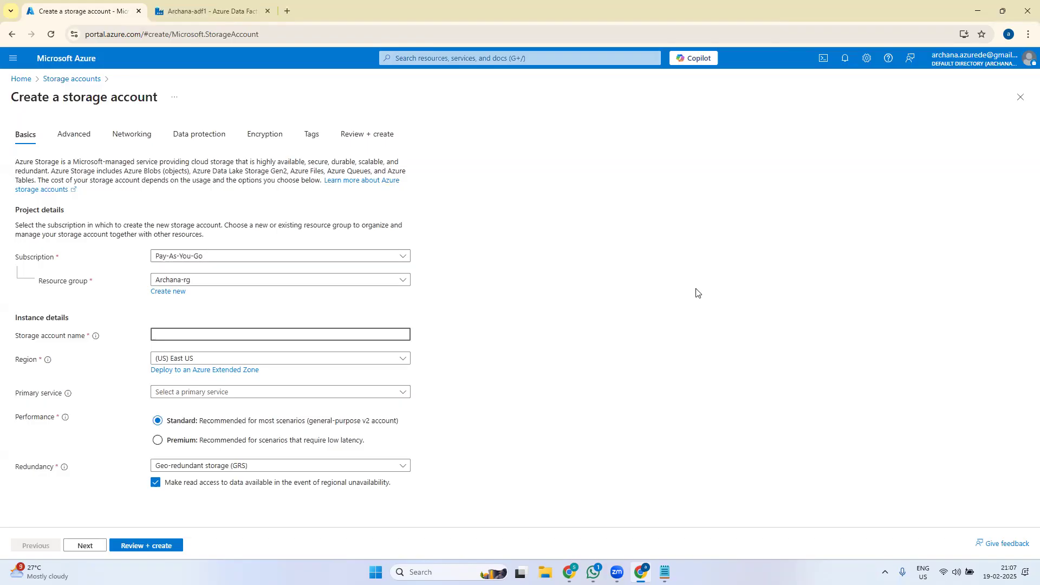
# - Name the new storage account archanasa22
pyautogui.write('archanasa')
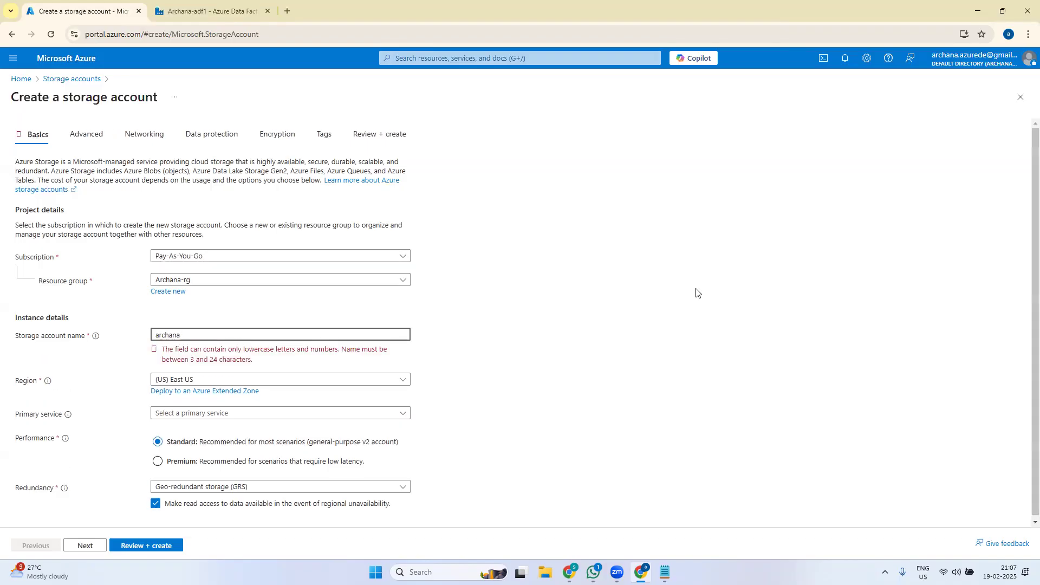
pyautogui.write('-2')
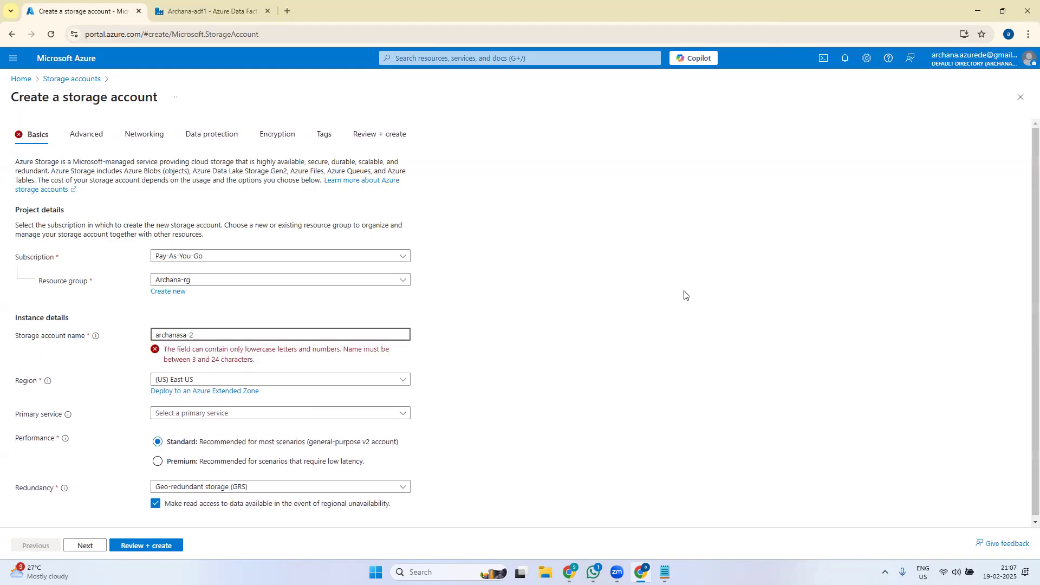
pyautogui.write('2')
pyautogui.press('BackSpace')
pyautogui.press('BackSpace')
pyautogui.write('sa2')
pyautogui.press('BackSpace')
pyautogui.press('BackSpace')
pyautogui.write('22')
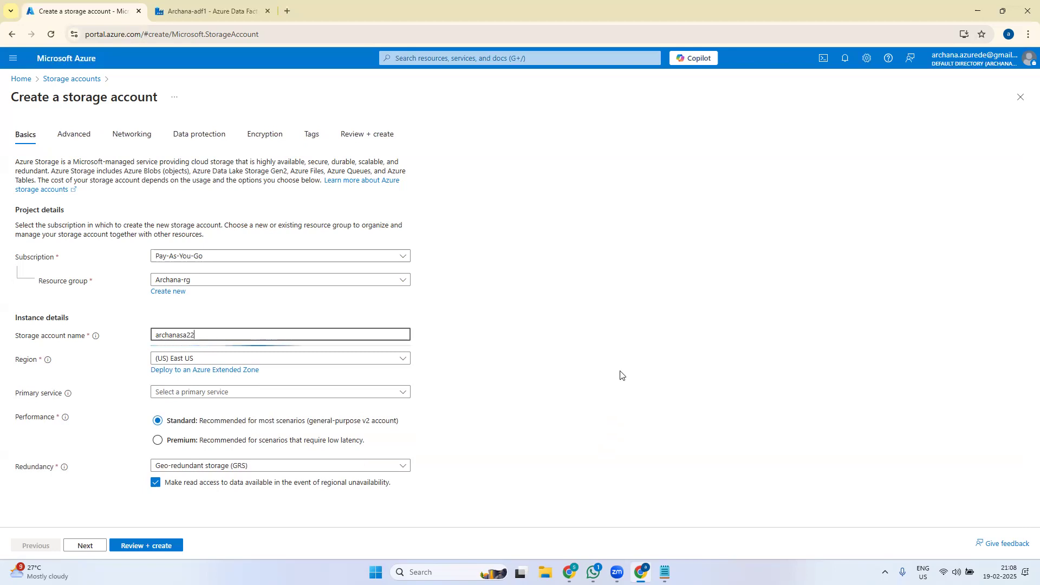
pyautogui.click(198, 360)
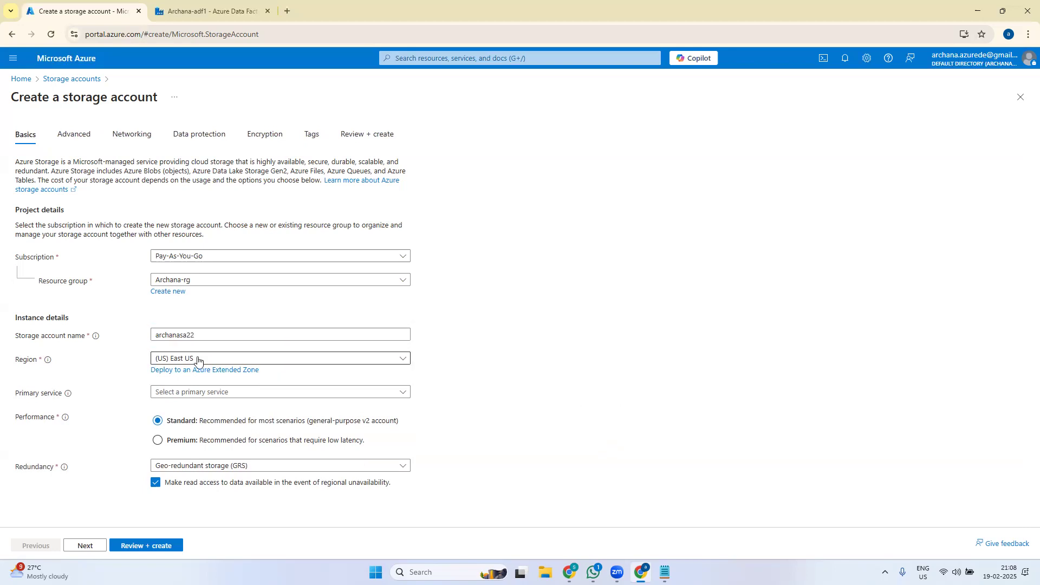
# - Set the primary service to Azure Blob Storage or Azure Data Lake Storage Gen 2
pyautogui.click(208, 393)
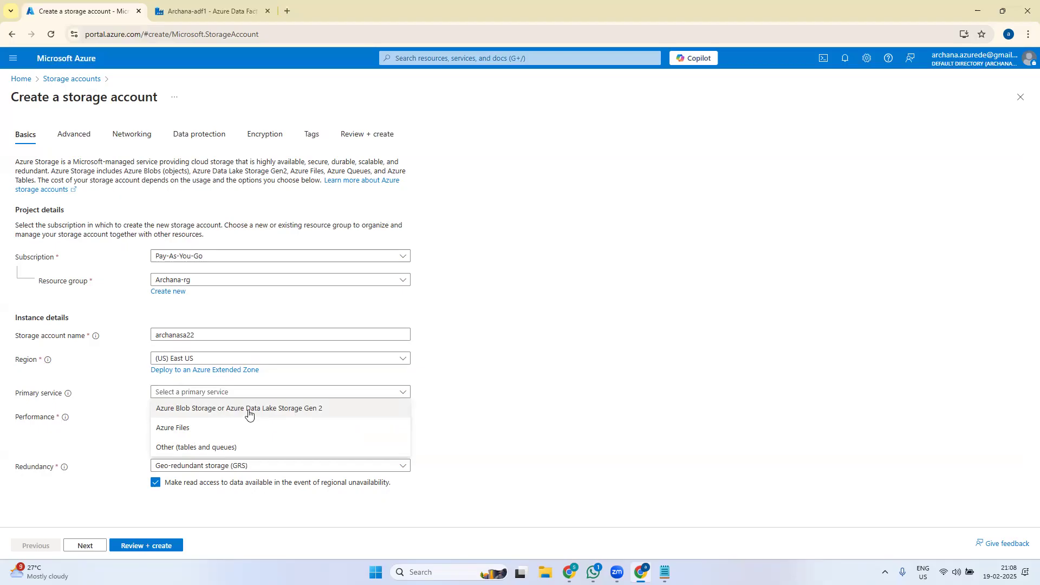
pyautogui.click(269, 415)
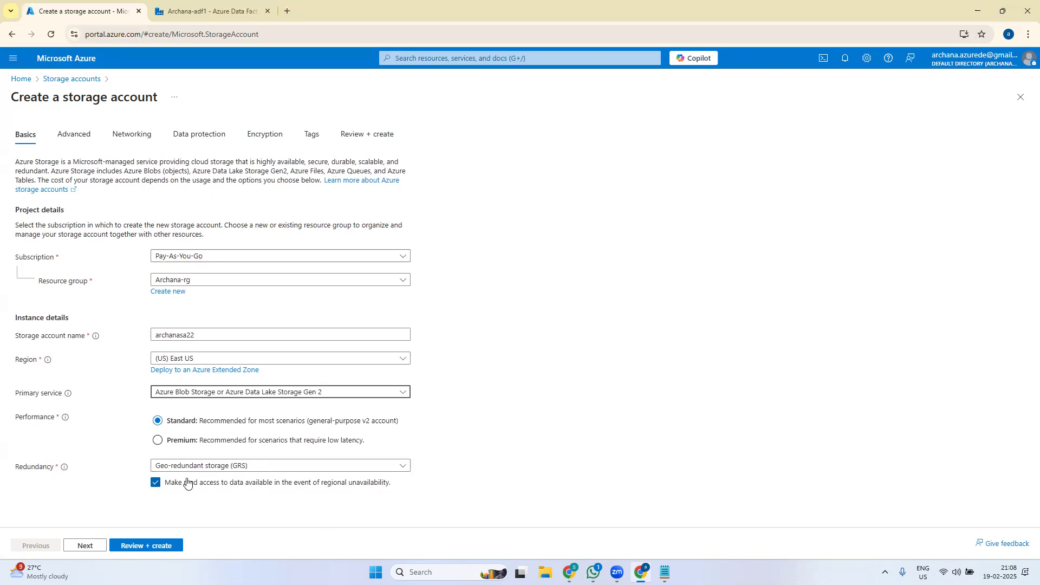
pyautogui.click(82, 137)
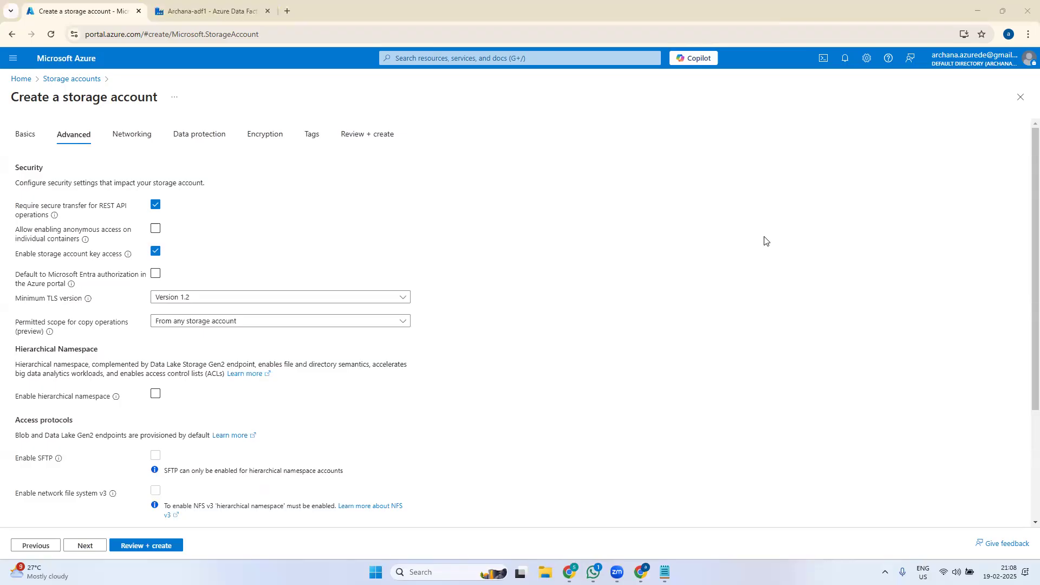
# - Tick Enable hierarchical namespace in archanasa22's Advanced settings
pyautogui.moveTo(1024, 254); pyautogui.dragTo(1024, 313)
pyautogui.click(156, 393)
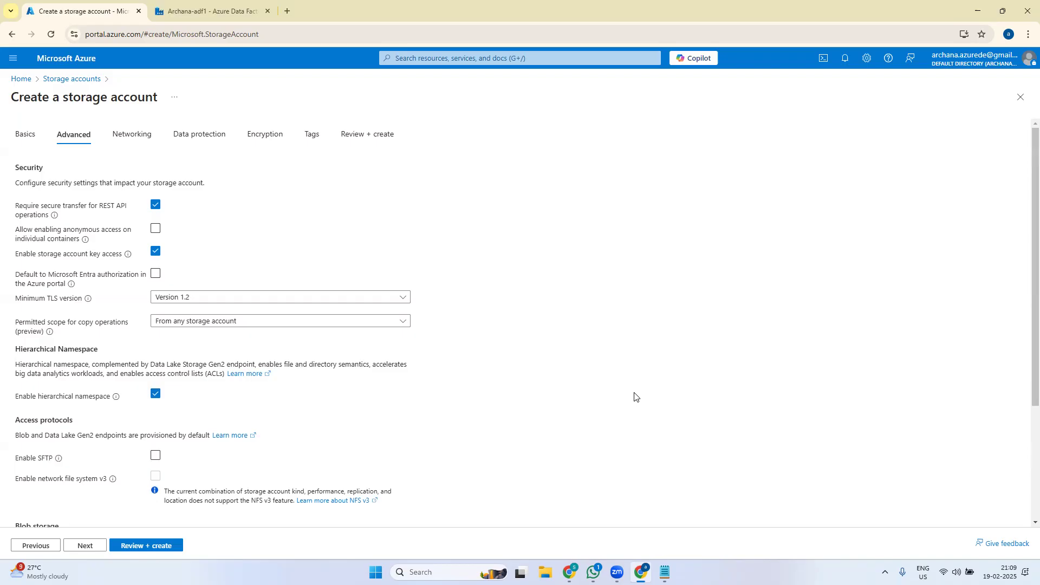
pyautogui.moveTo(1024, 352); pyautogui.dragTo(1024, 300)
pyautogui.click(133, 134)
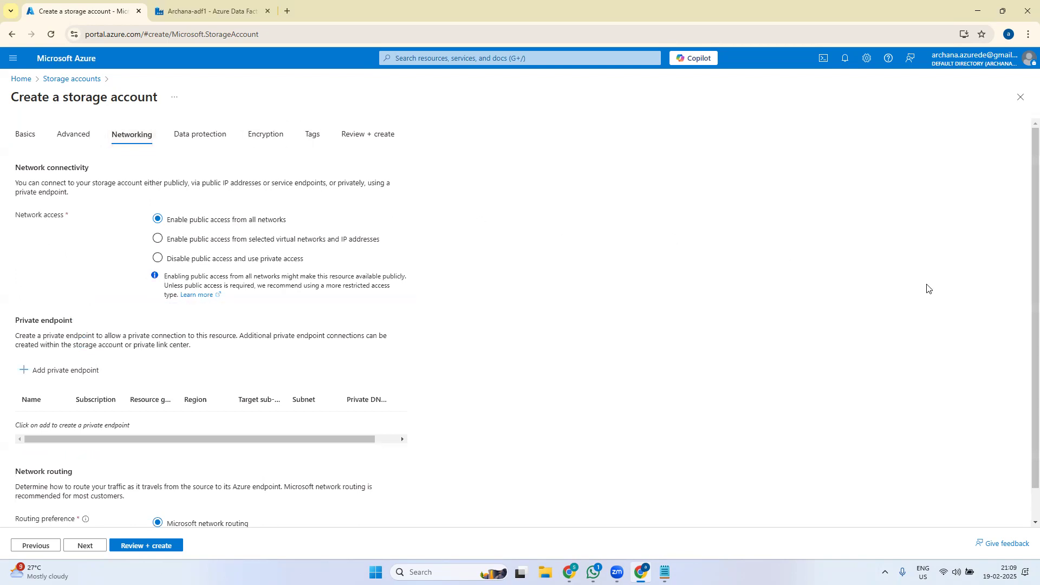
# - Keep default Networking, Data protection and Encryption settings and reach the validated review summary
pyautogui.moveTo(1024, 331); pyautogui.dragTo(1023, 277)
pyautogui.click(203, 135)
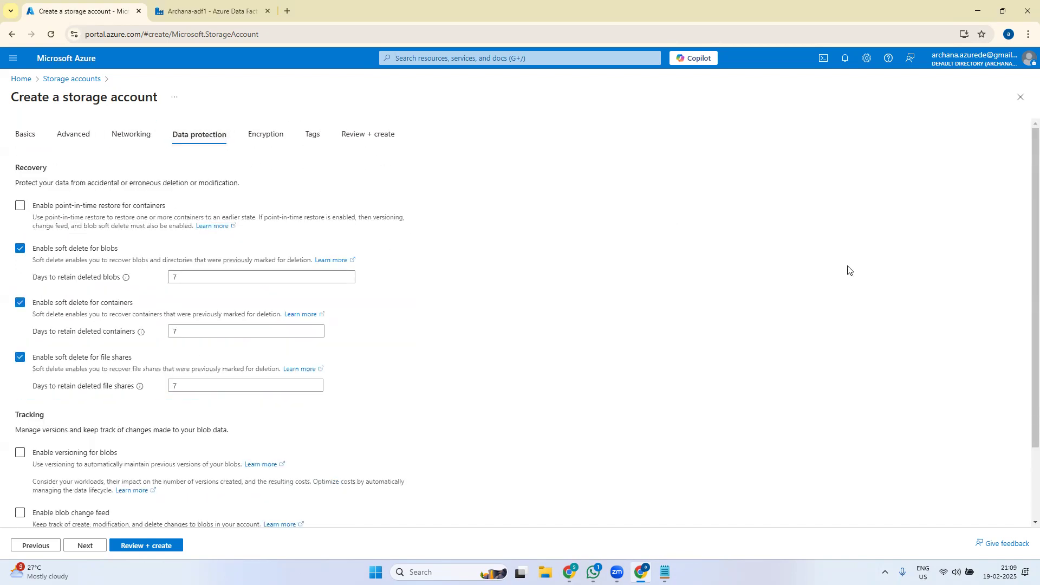
pyautogui.moveTo(1024, 309)
pyautogui.mouseDown()
pyautogui.moveTo(1024, 439)
pyautogui.moveTo(1024, 300)
pyautogui.mouseUp()
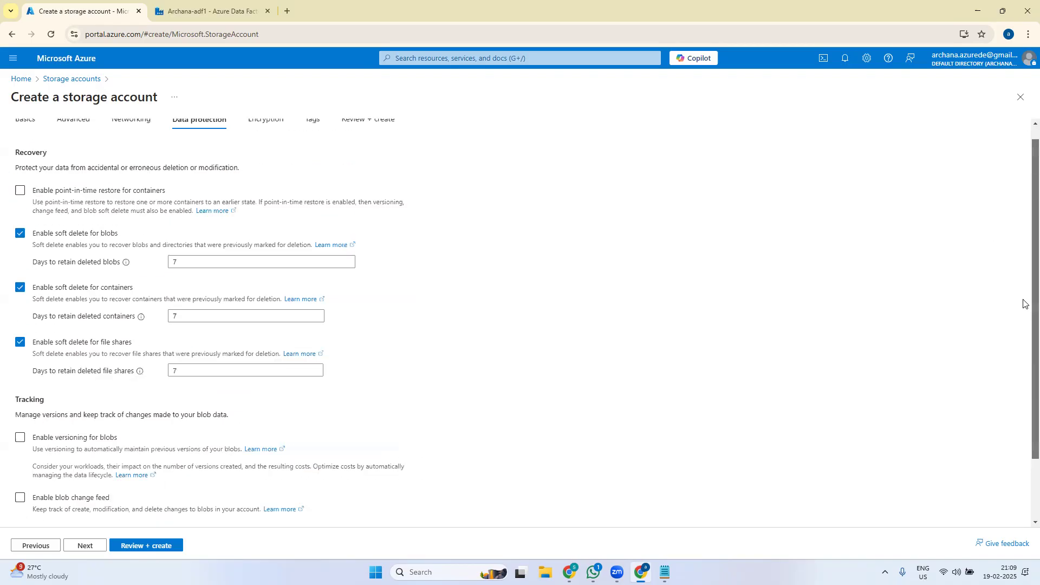
pyautogui.click(265, 135)
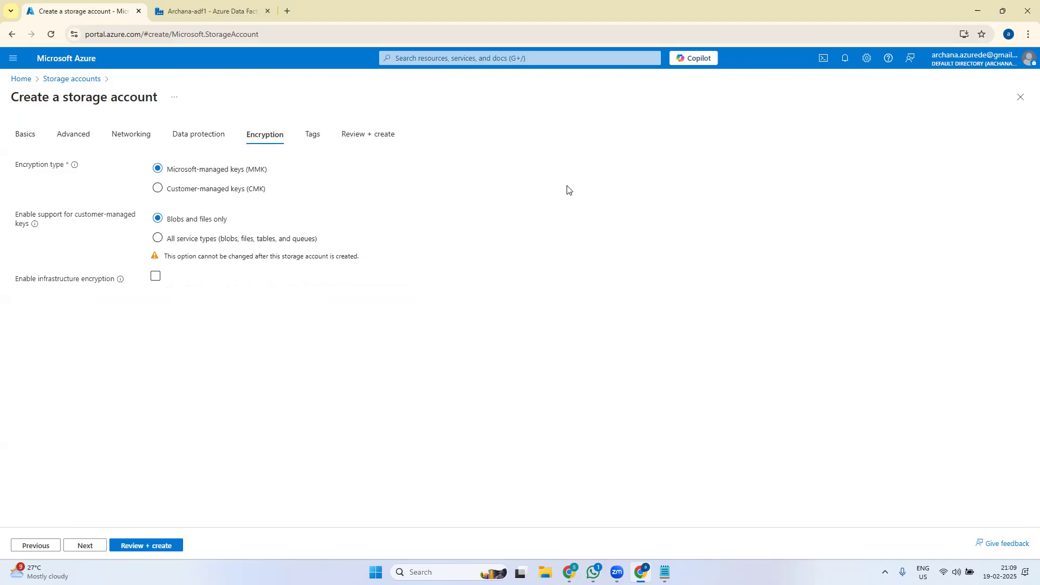
pyautogui.click(366, 137)
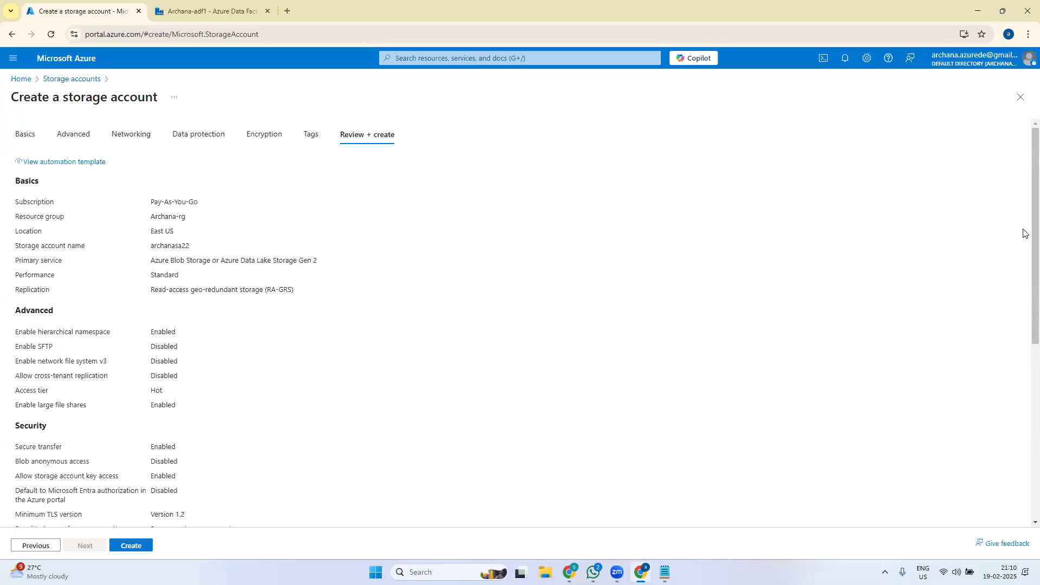
# - Recheck the Basics and Advanced settings, then create the archanasa22 storage account in Archana-rg
pyautogui.moveTo(1024, 237); pyautogui.dragTo(1024, 405)
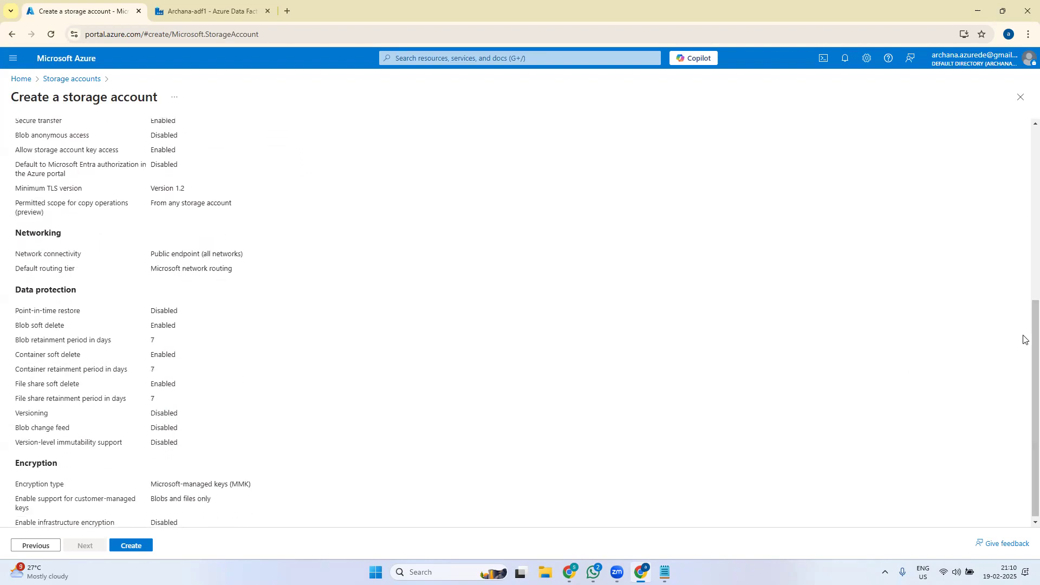
pyautogui.moveTo(1023, 342); pyautogui.dragTo(1024, 371)
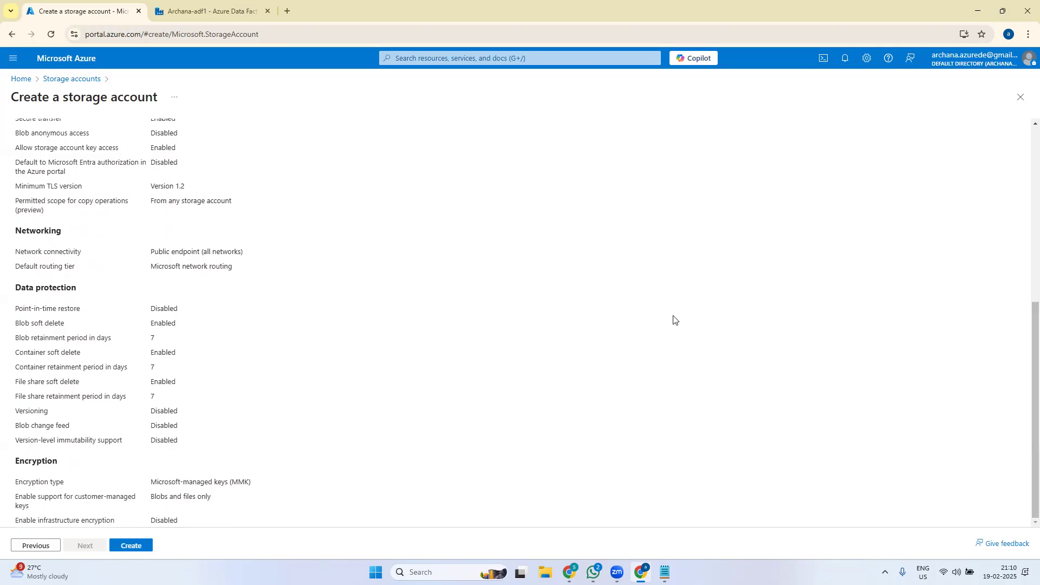
pyautogui.moveTo(1024, 388); pyautogui.dragTo(1025, 127)
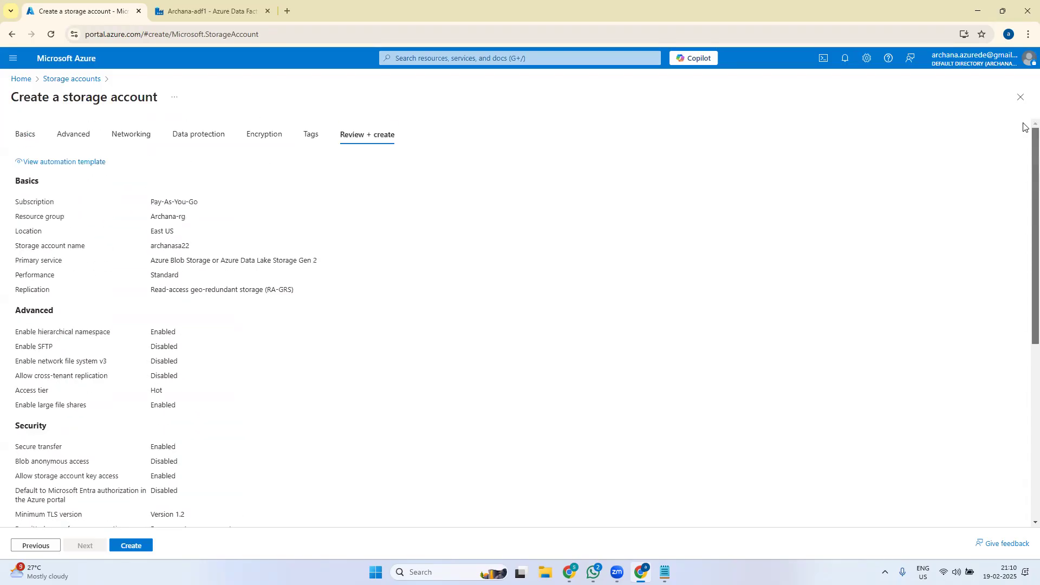
pyautogui.click(85, 139)
pyautogui.click(27, 135)
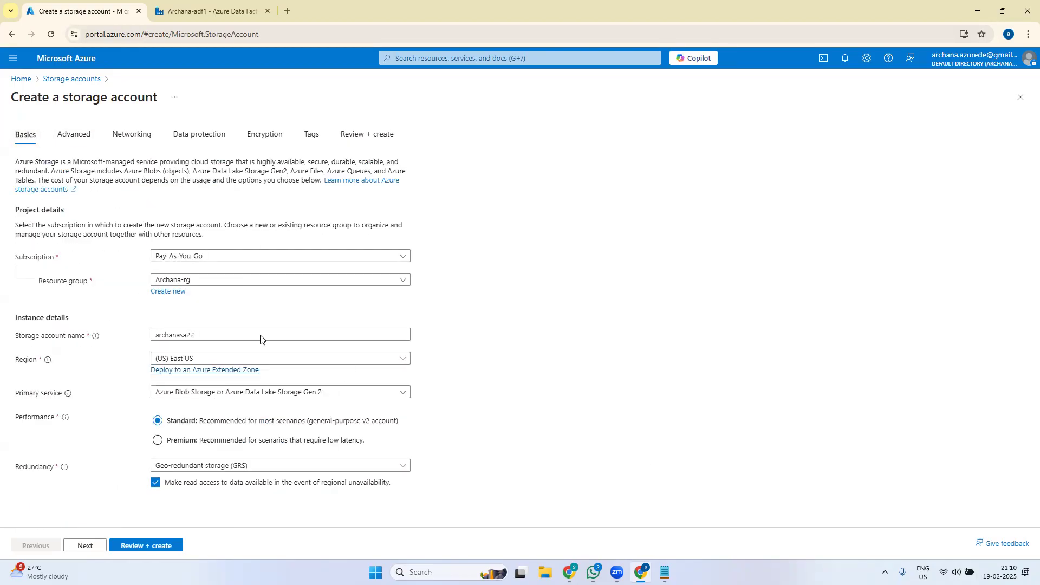
pyautogui.click(74, 136)
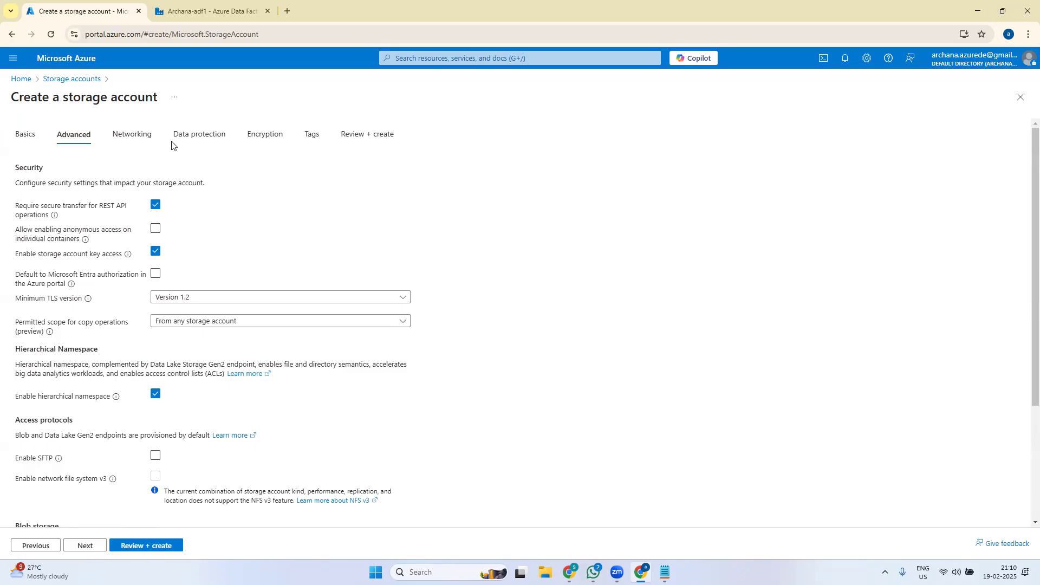
pyautogui.click(374, 138)
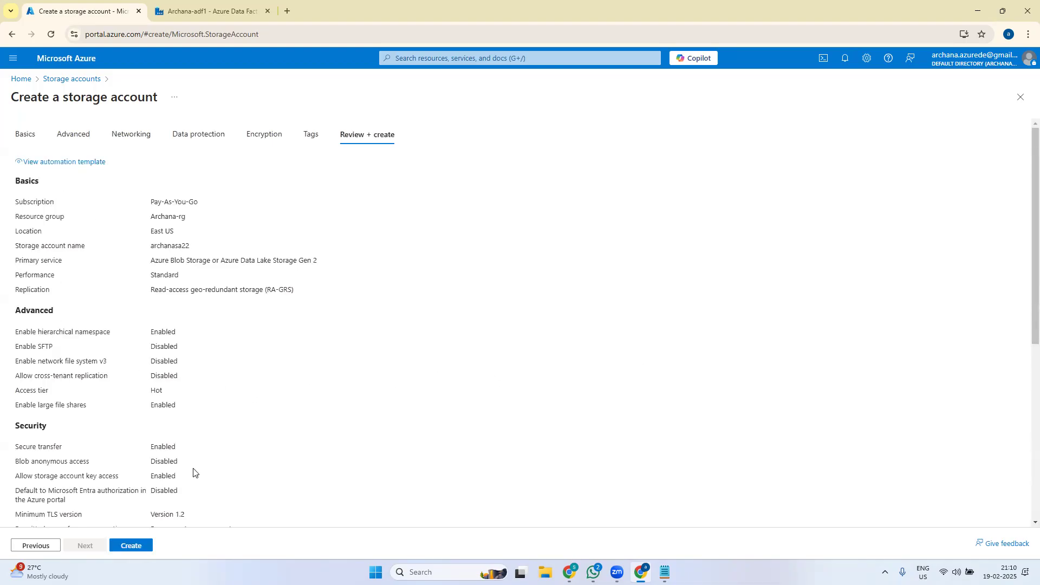
pyautogui.click(140, 550)
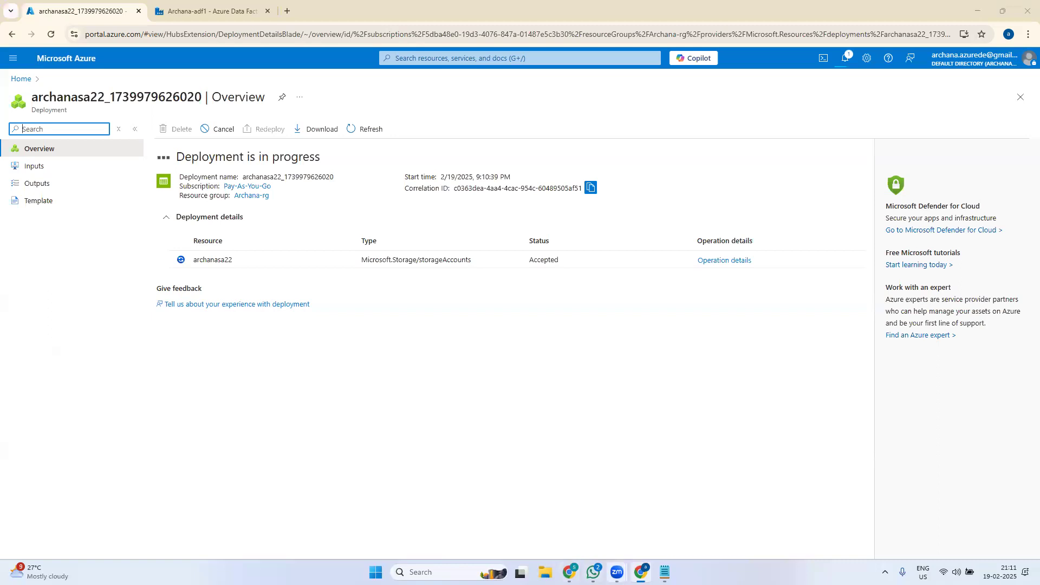
# - Restore the browser window and return to the portal Home page after archanasa22 deploys
pyautogui.click(642, 572)
pyautogui.click(642, 572)
pyautogui.click(20, 79)
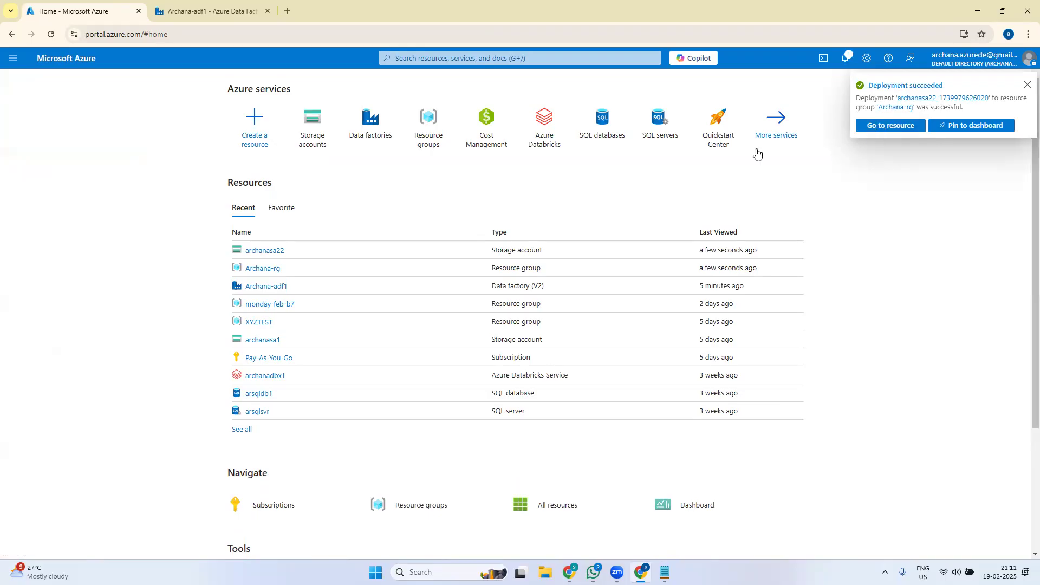
pyautogui.click(314, 139)
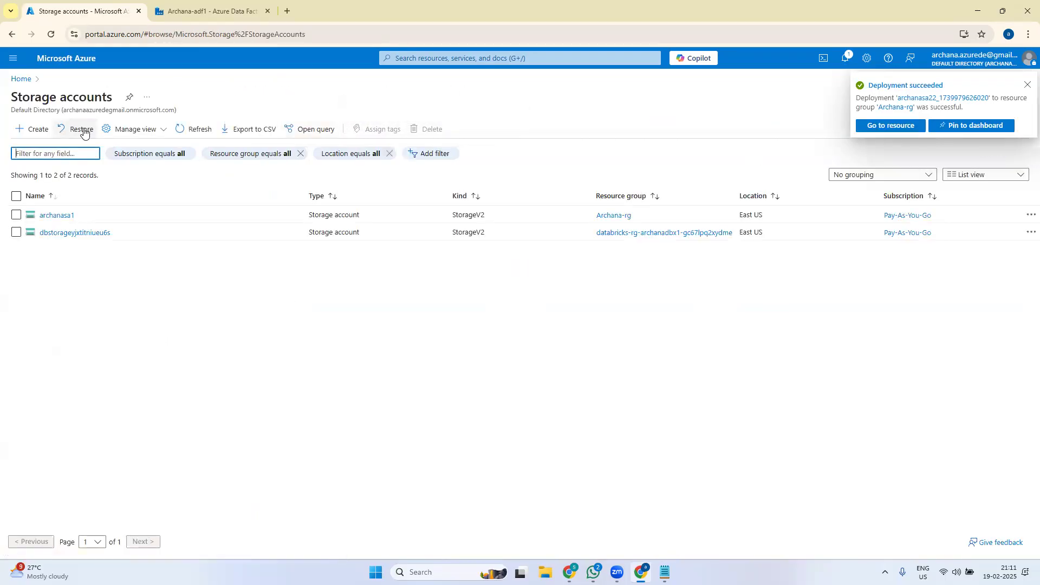
# - Refresh the storage account list, open archanasa22 and go to Data storage > Containers
pyautogui.click(190, 130)
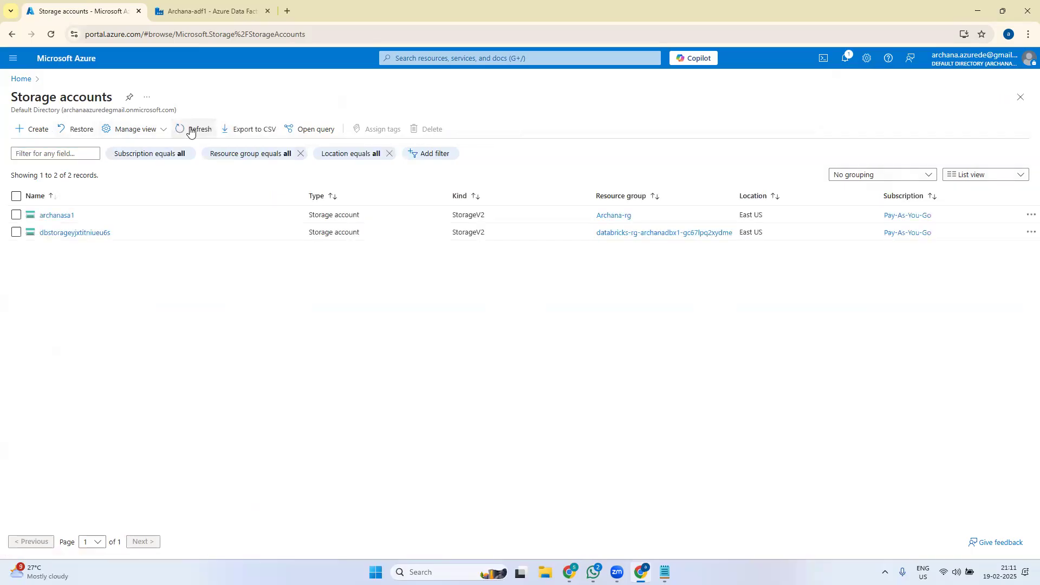
pyautogui.click(190, 131)
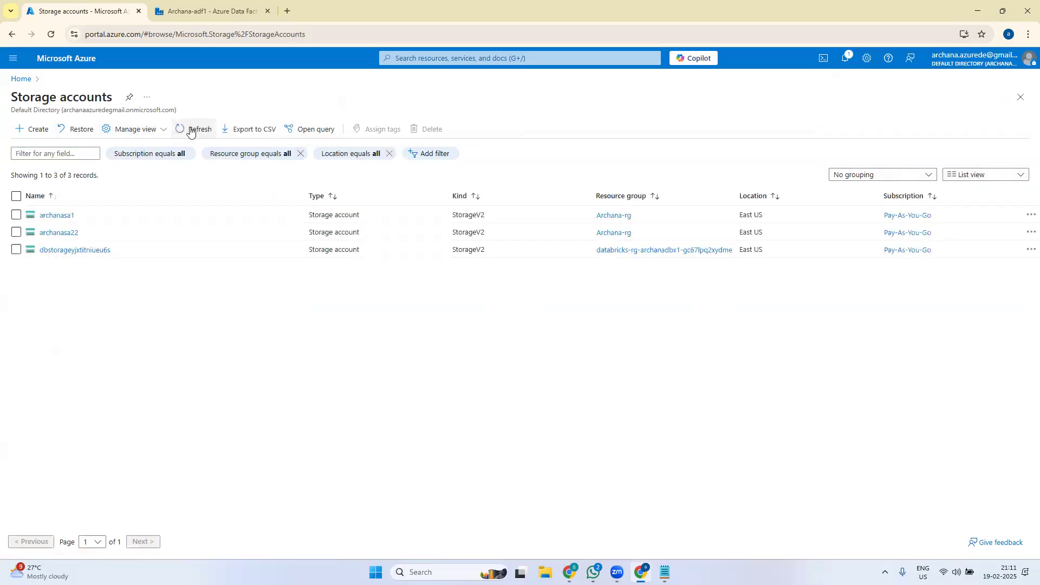
pyautogui.click(56, 233)
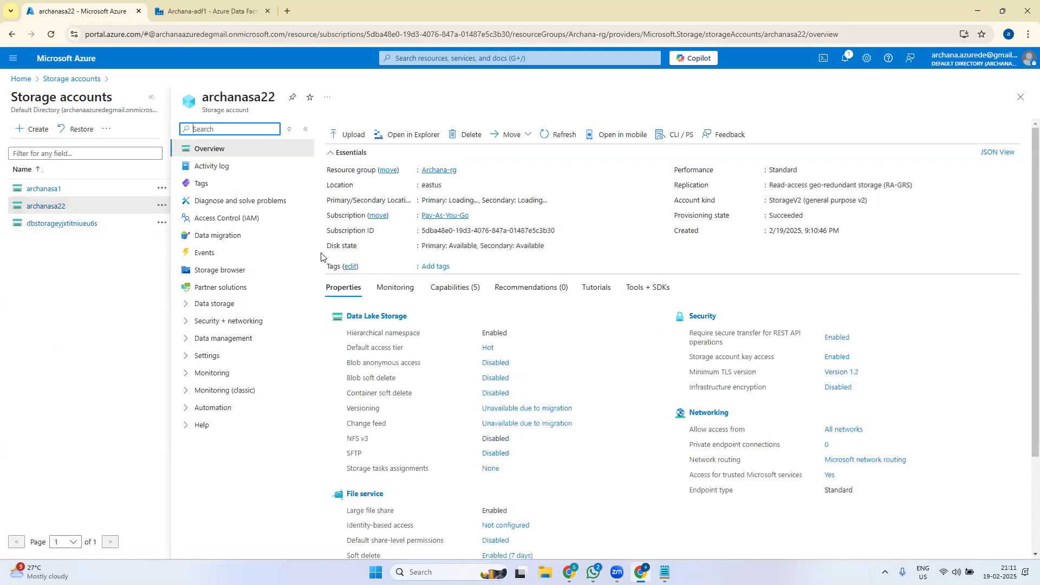
pyautogui.click(220, 304)
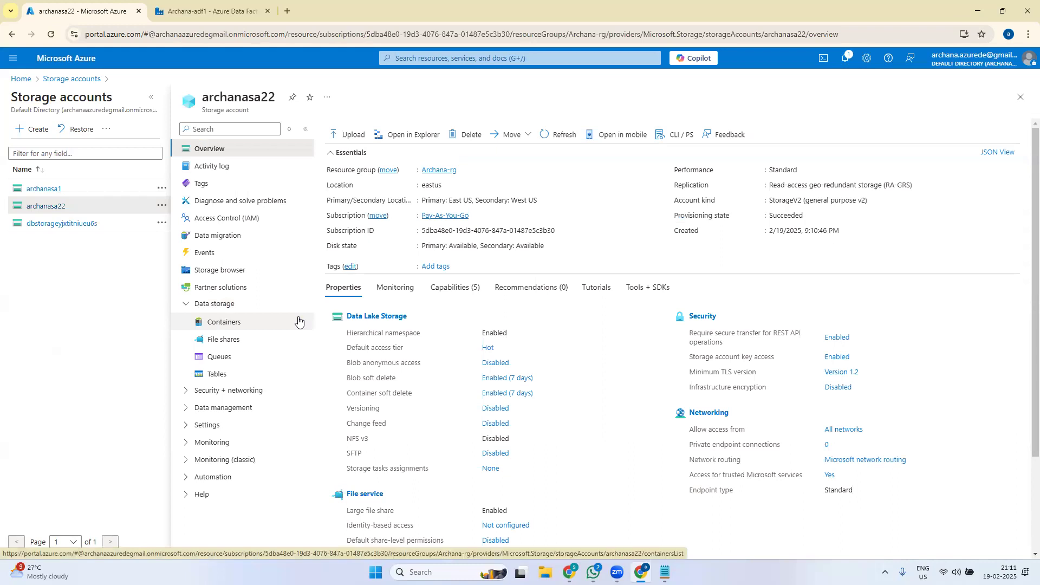
pyautogui.click(233, 324)
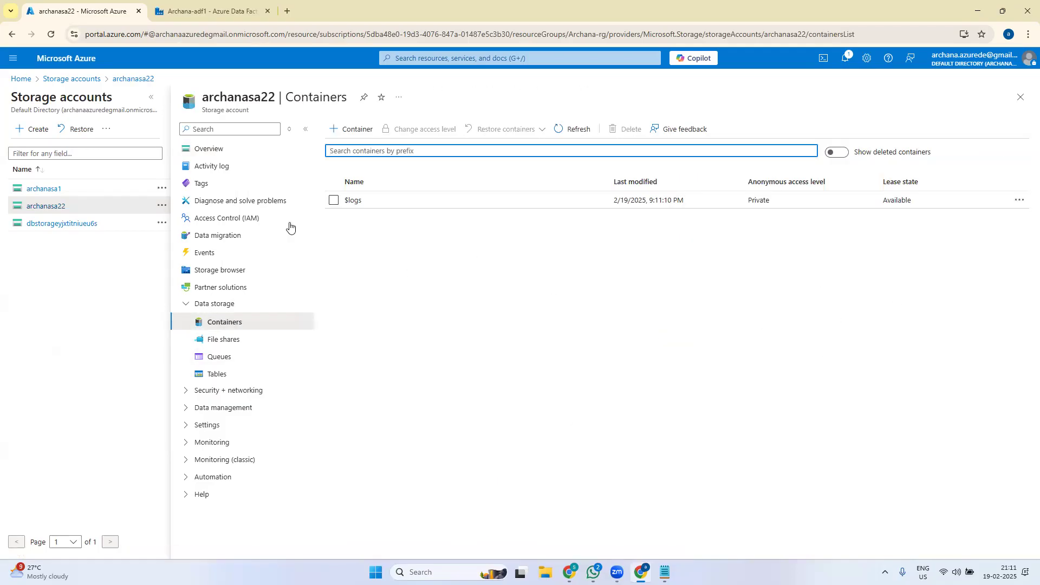
# - Add an input-data container to archanasa22
pyautogui.click(356, 131)
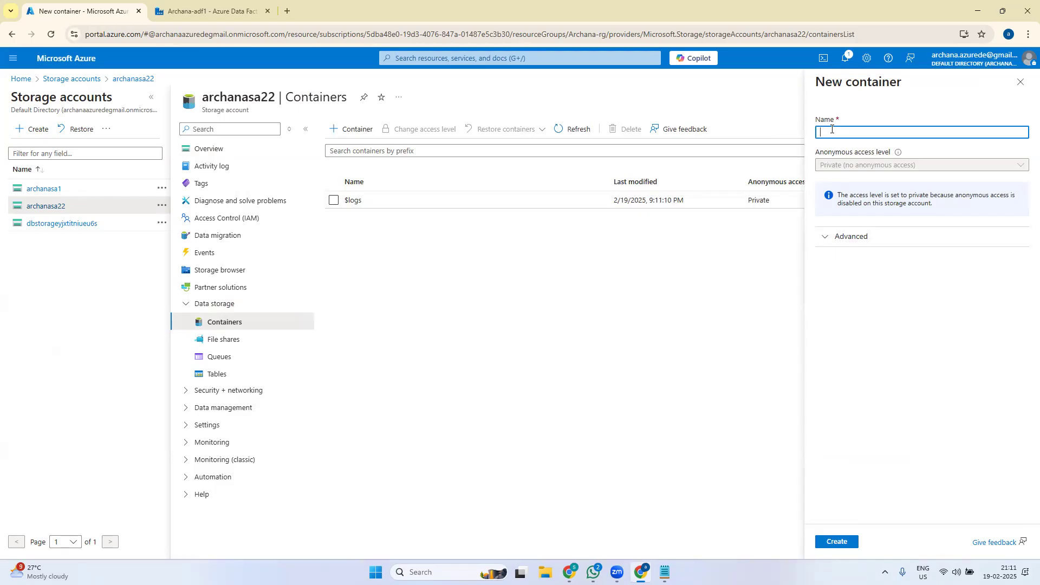
pyautogui.write('input-data')
pyautogui.click(837, 544)
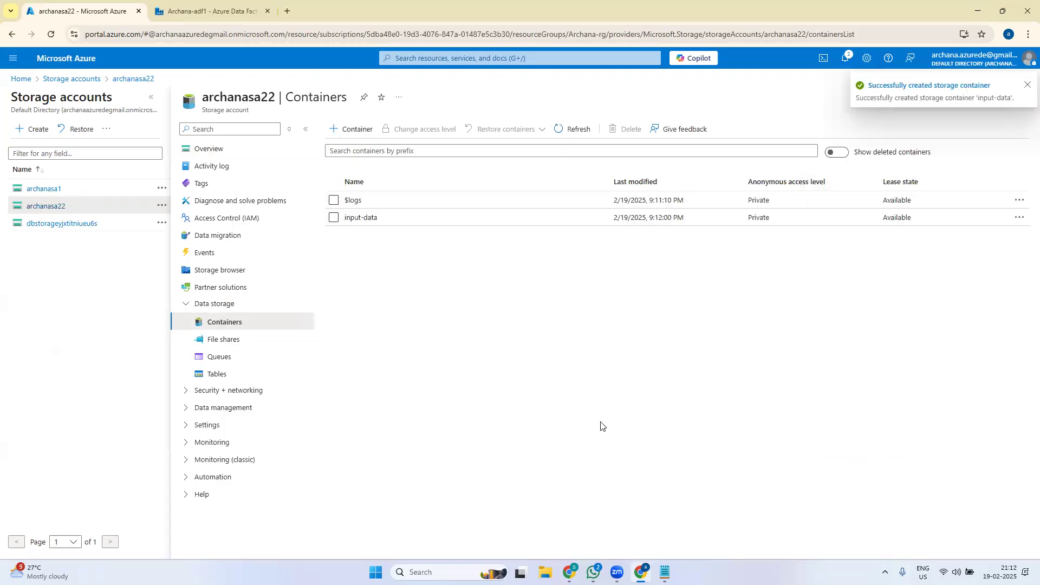
# - Add an output-data container, replacing the invalid underscore with a hyphen, then open input-data
pyautogui.click(351, 129)
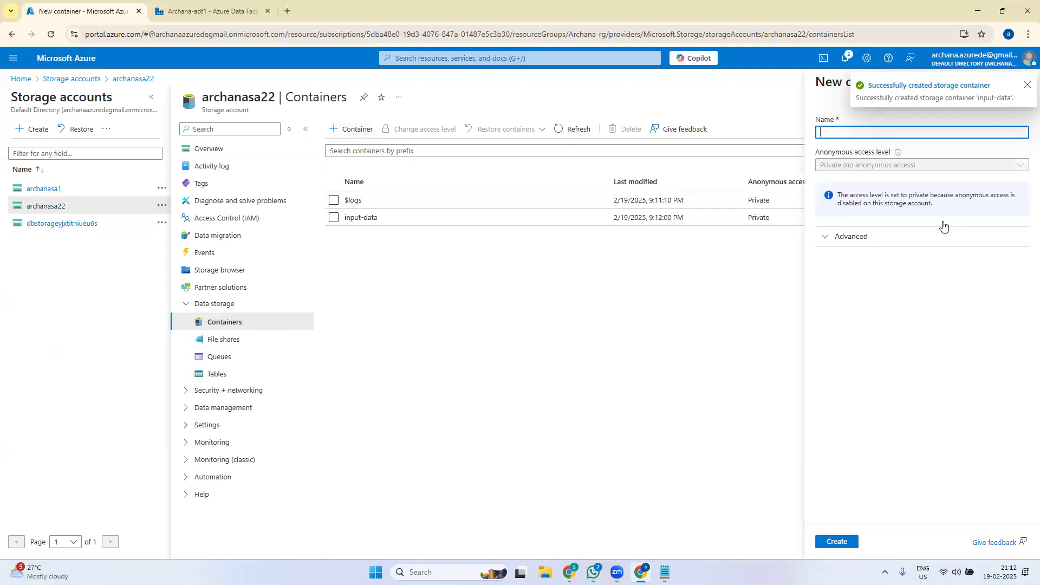
pyautogui.write('cutput_data')
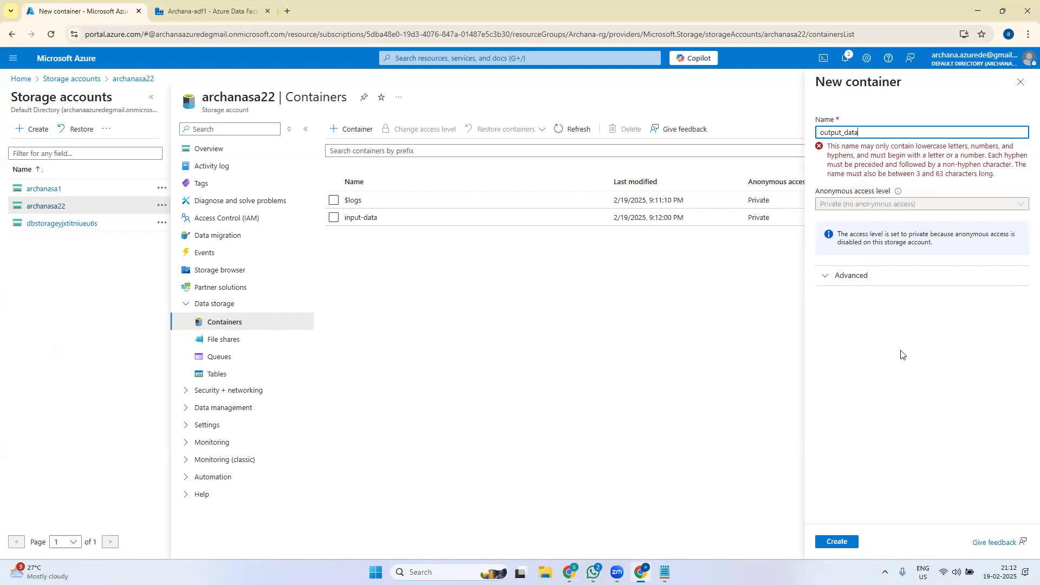
pyautogui.press('BackSpace')
pyautogui.write('-')
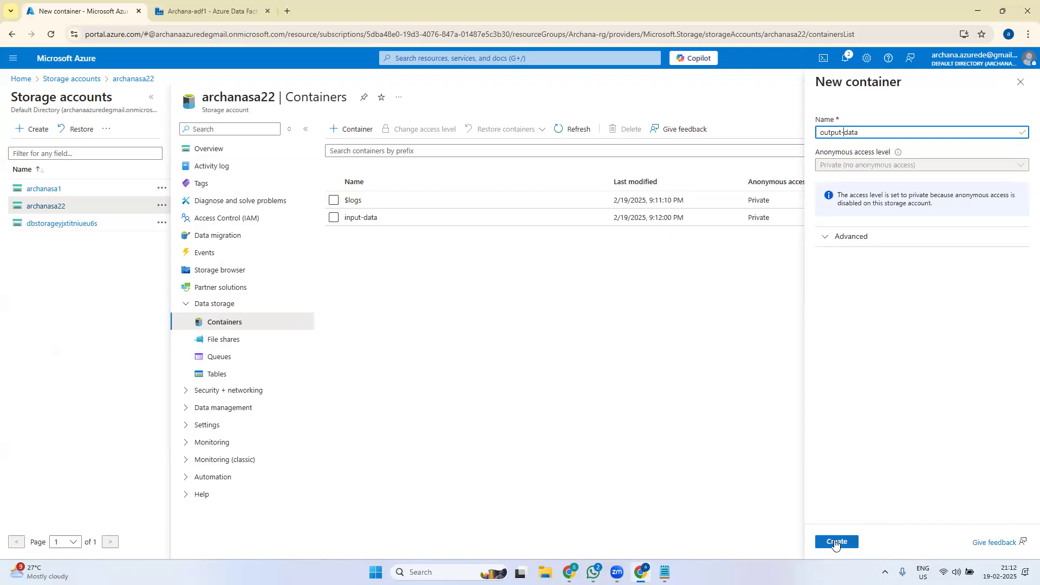
pyautogui.click(836, 542)
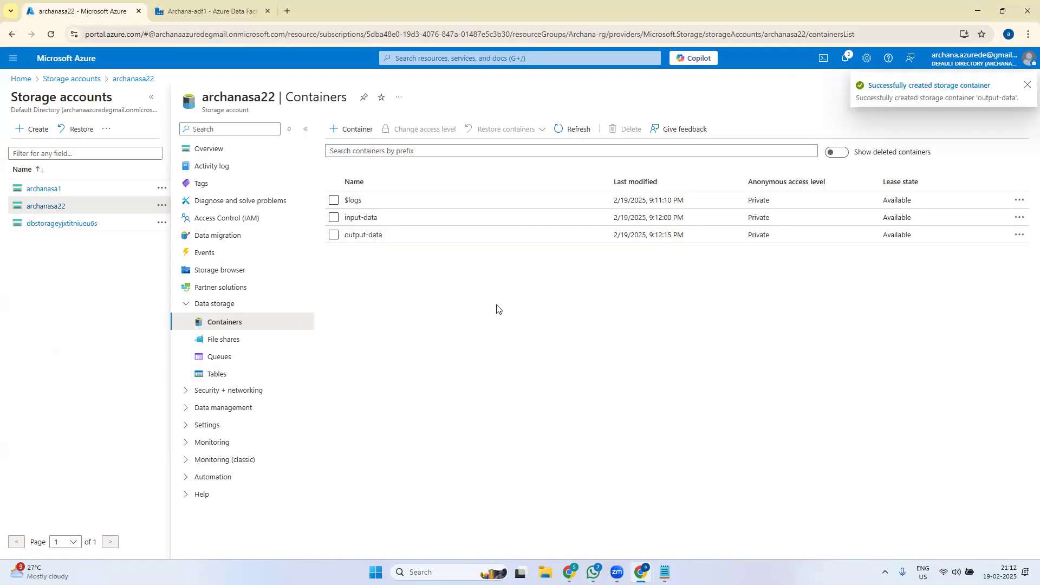
pyautogui.click(1027, 87)
pyautogui.click(361, 218)
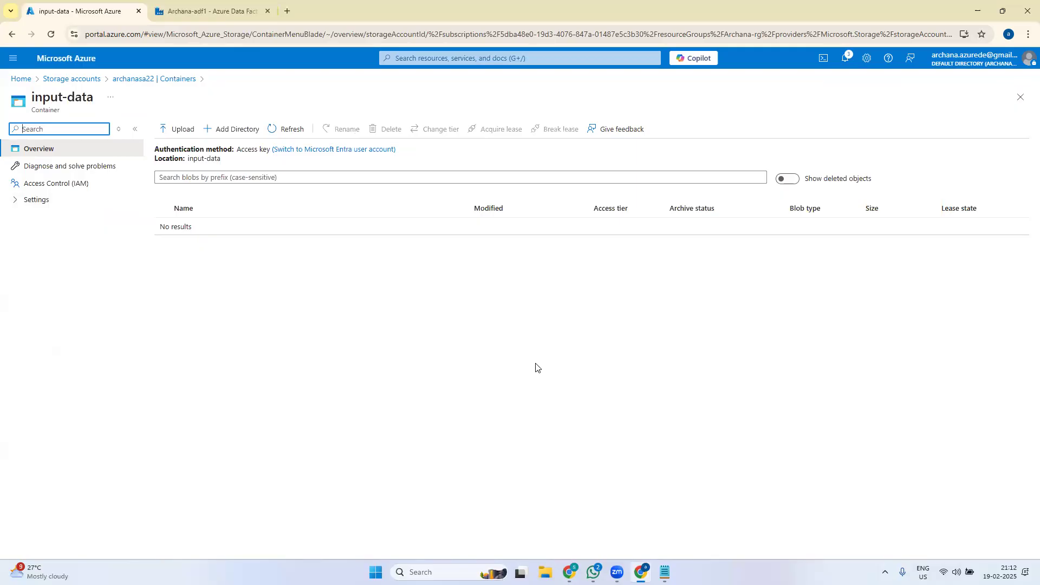
# - Cancel the blob upload for the input-data container and return to the portal Home page
pyautogui.click(176, 130)
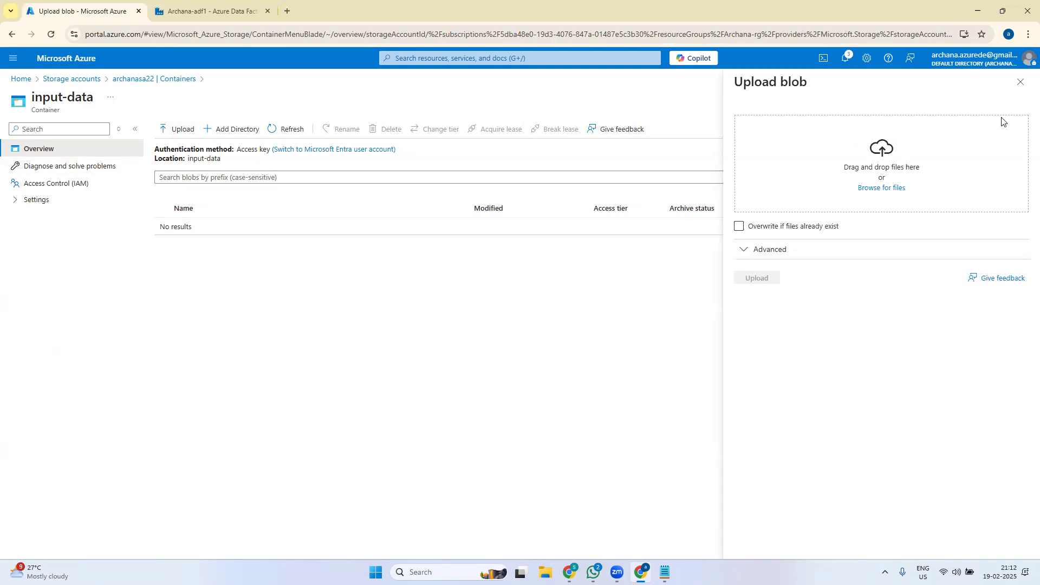
pyautogui.click(1021, 82)
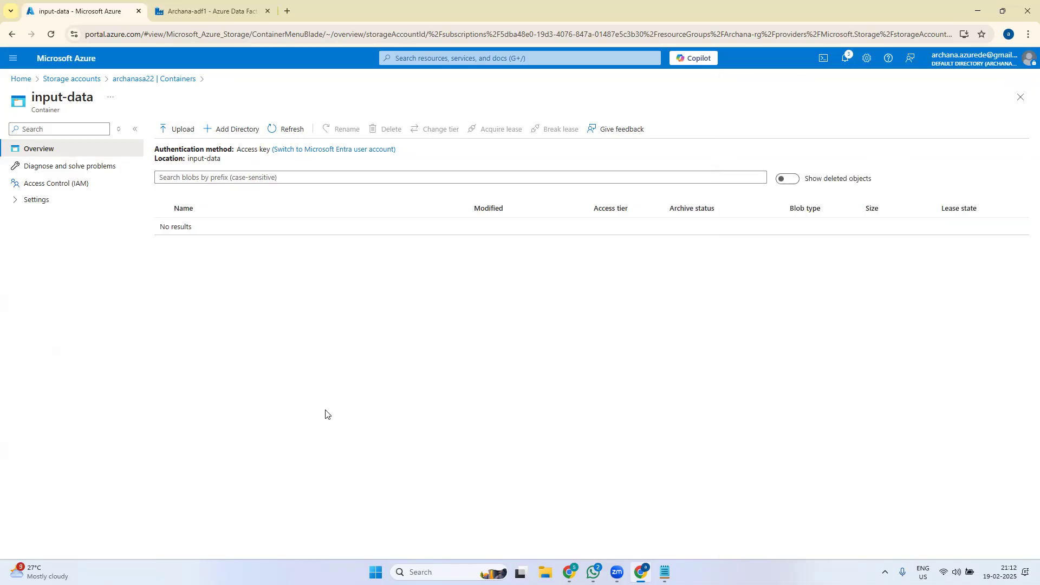
pyautogui.click(21, 78)
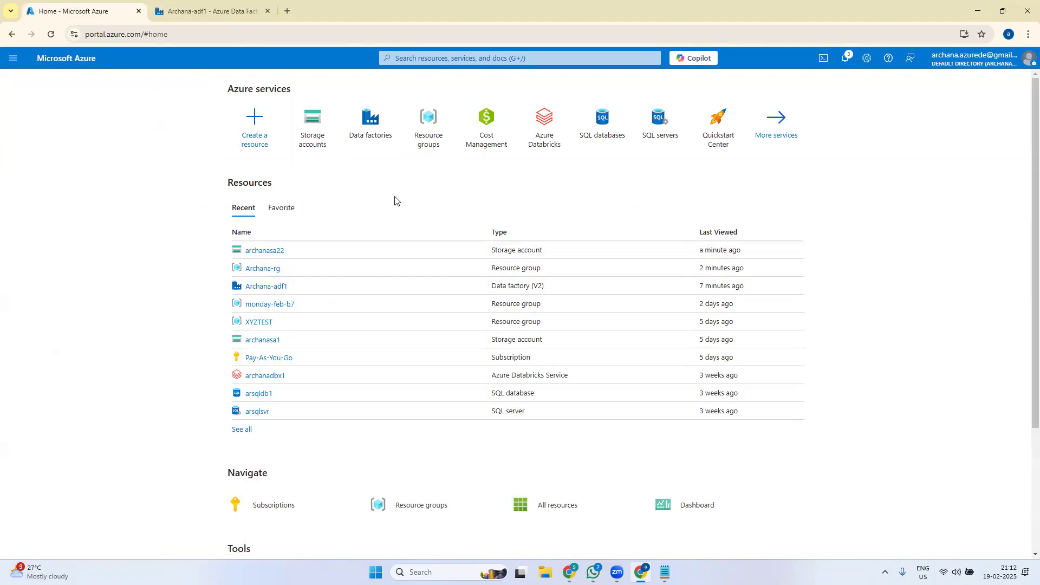
# - Go to SQL servers from Home and start creating a new SQL server
pyautogui.click(662, 120)
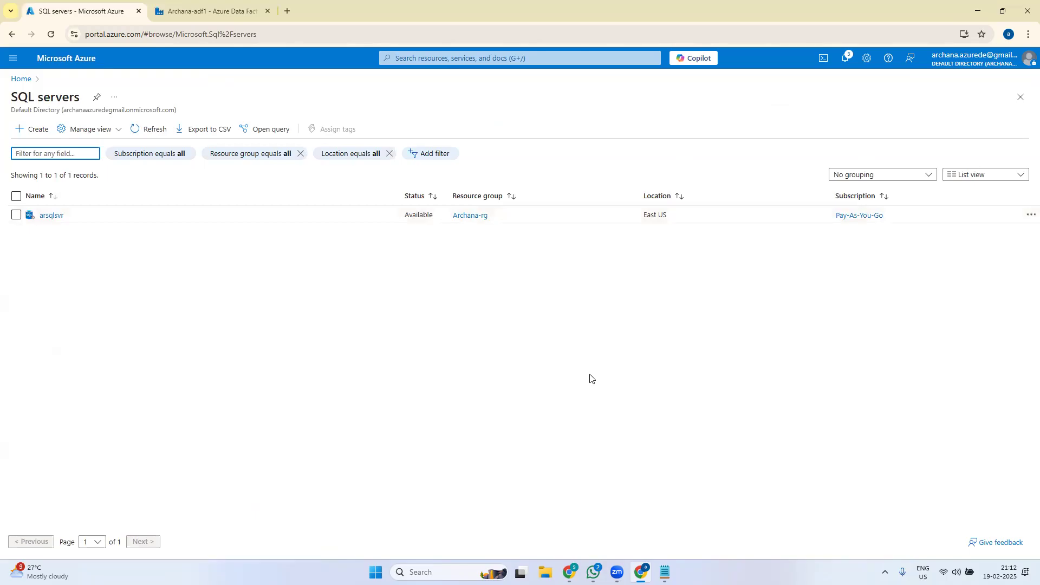
pyautogui.click(37, 129)
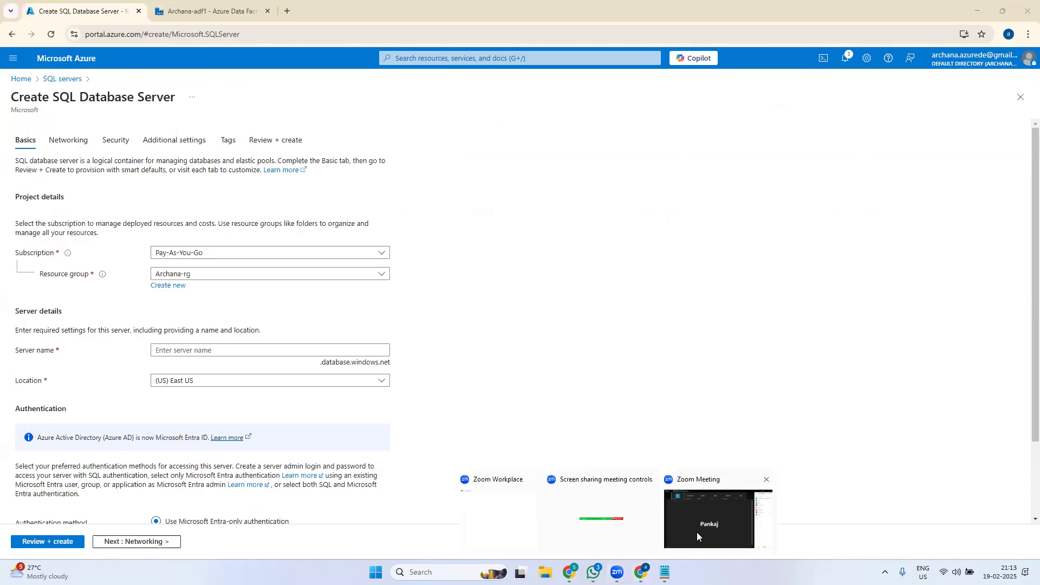
pyautogui.click(697, 532)
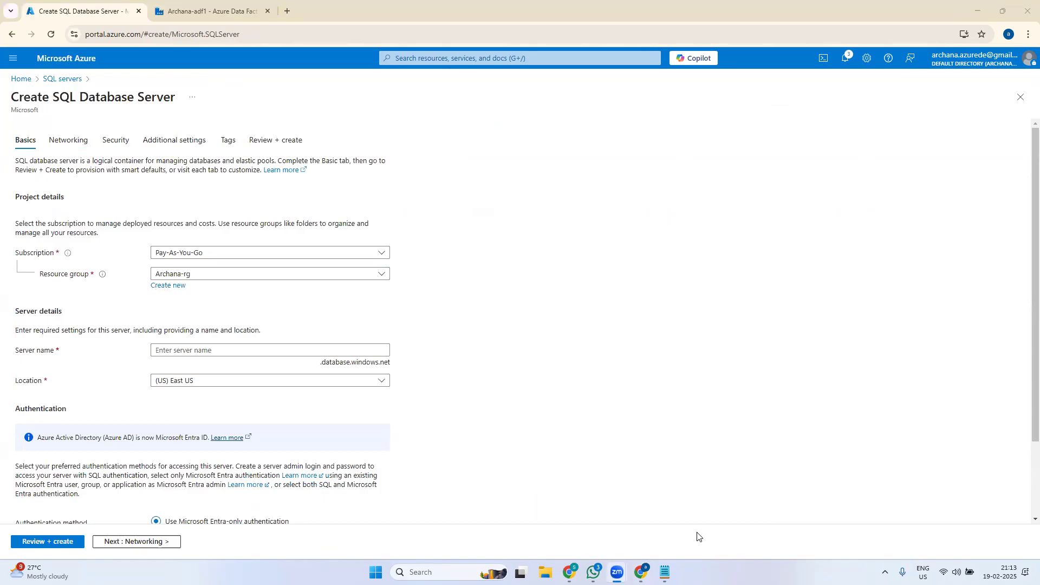
pyautogui.click(619, 344)
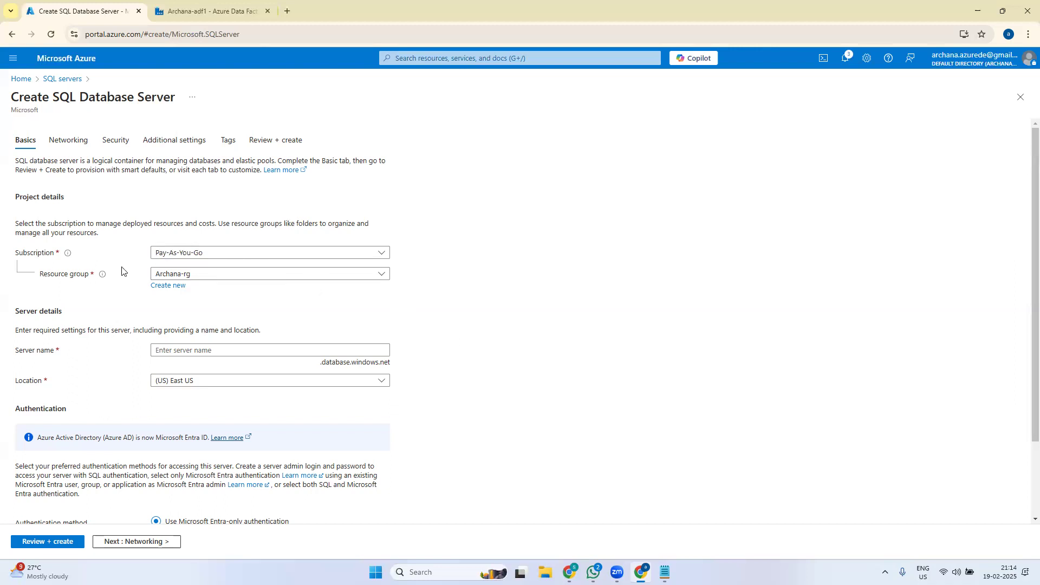
# - Enter archanasrvr22 as the server name and let it validate as available
pyautogui.click(264, 353)
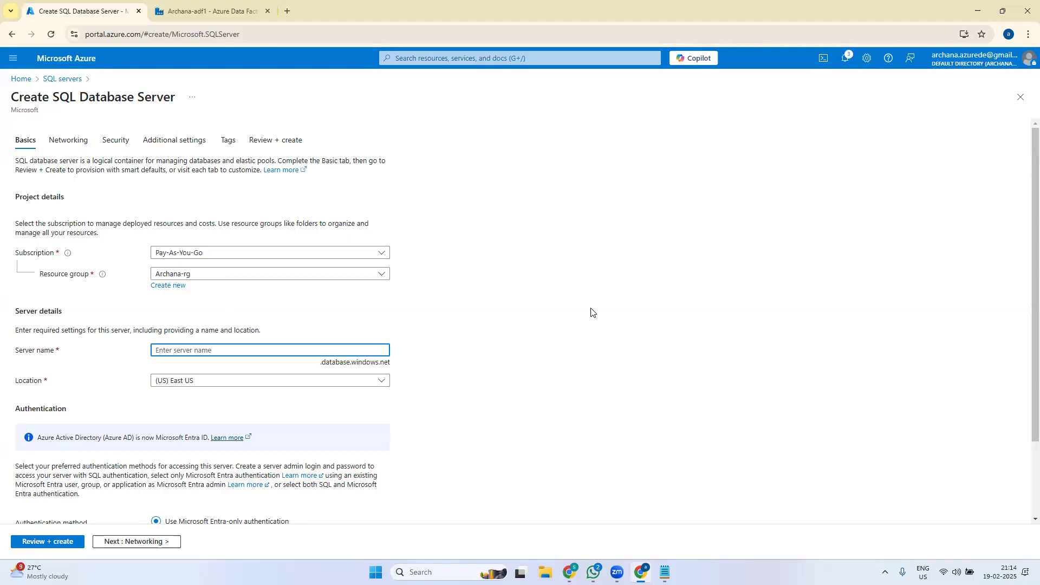
pyautogui.write('archana')
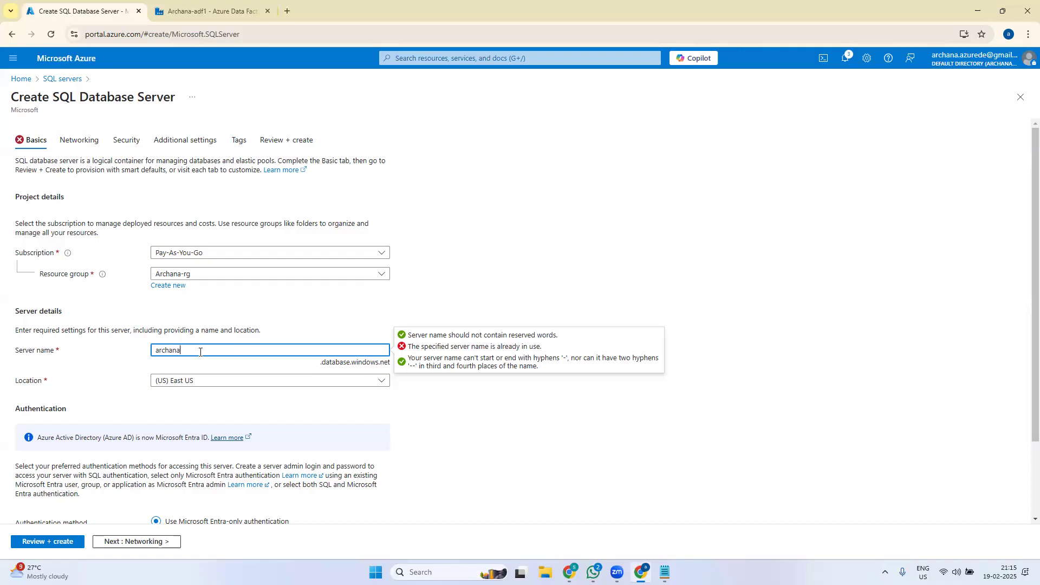
pyautogui.write('srvr')
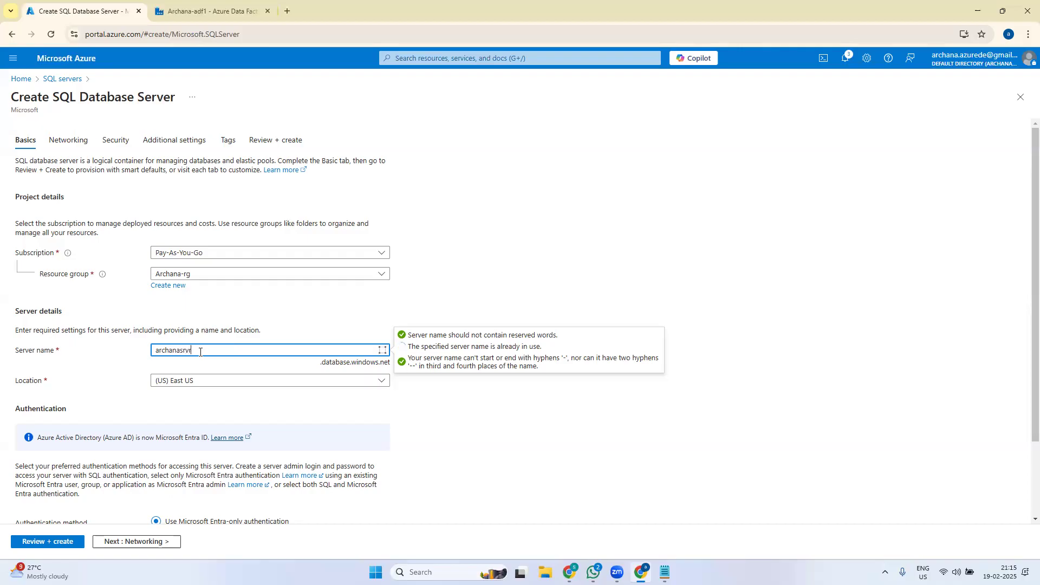
pyautogui.write('22')
pyautogui.click(612, 486)
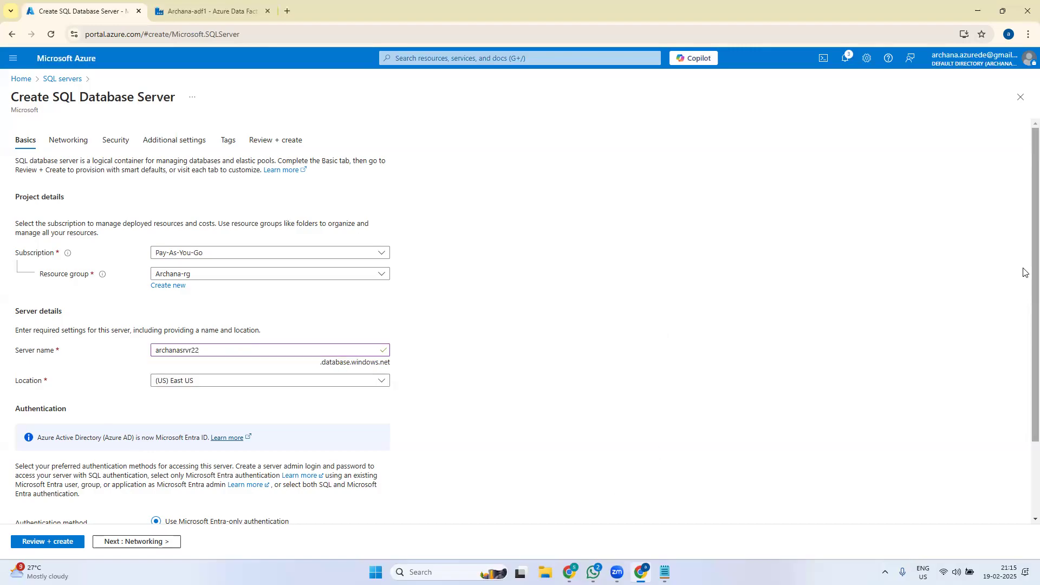
pyautogui.scroll(-2, 1024, 271)
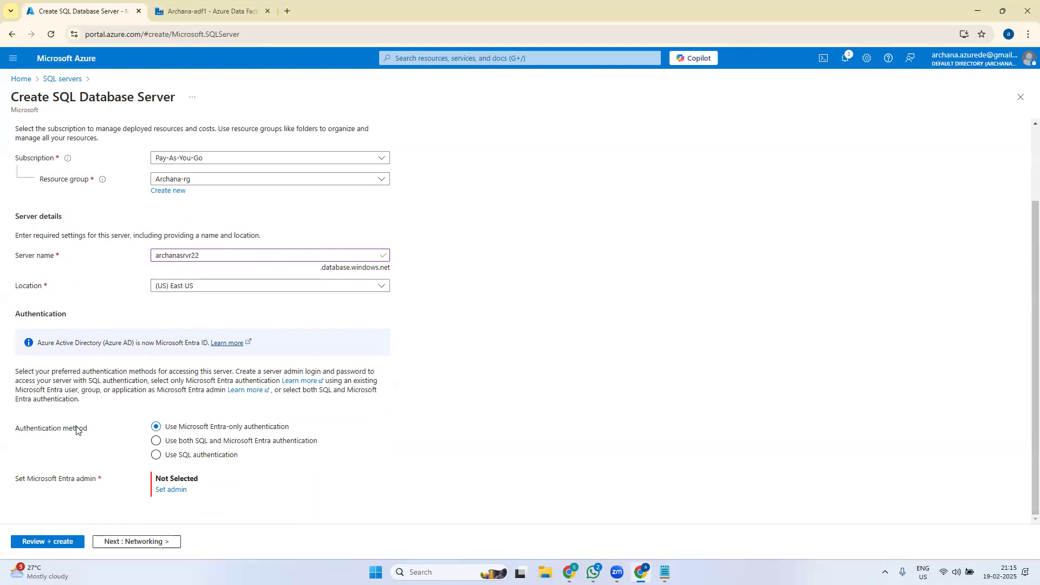
# - Switch to SQL authentication and enter a valid server admin login, correcting the rejected one
pyautogui.click(157, 458)
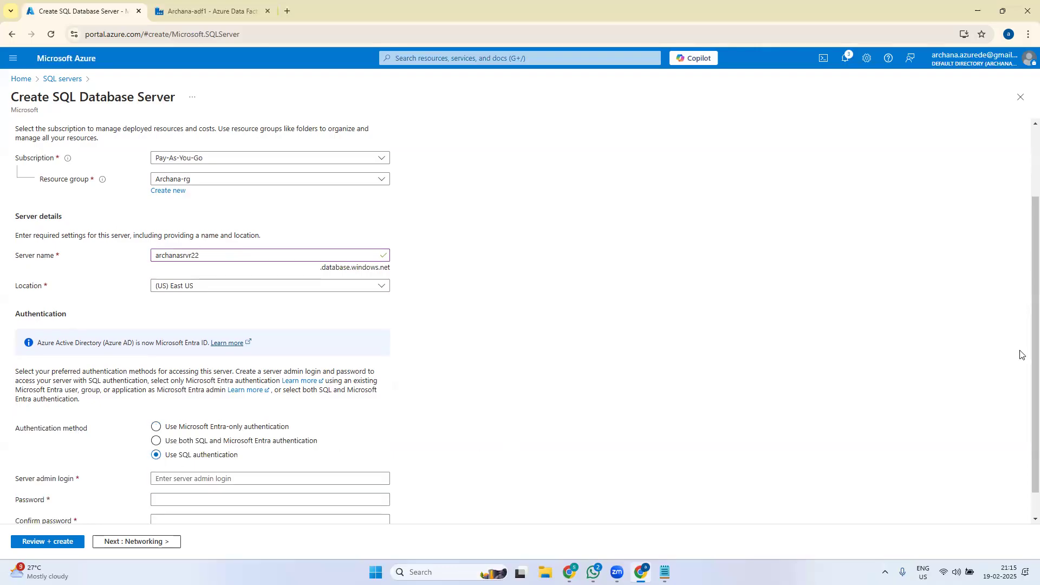
pyautogui.scroll(-1, 1021, 355)
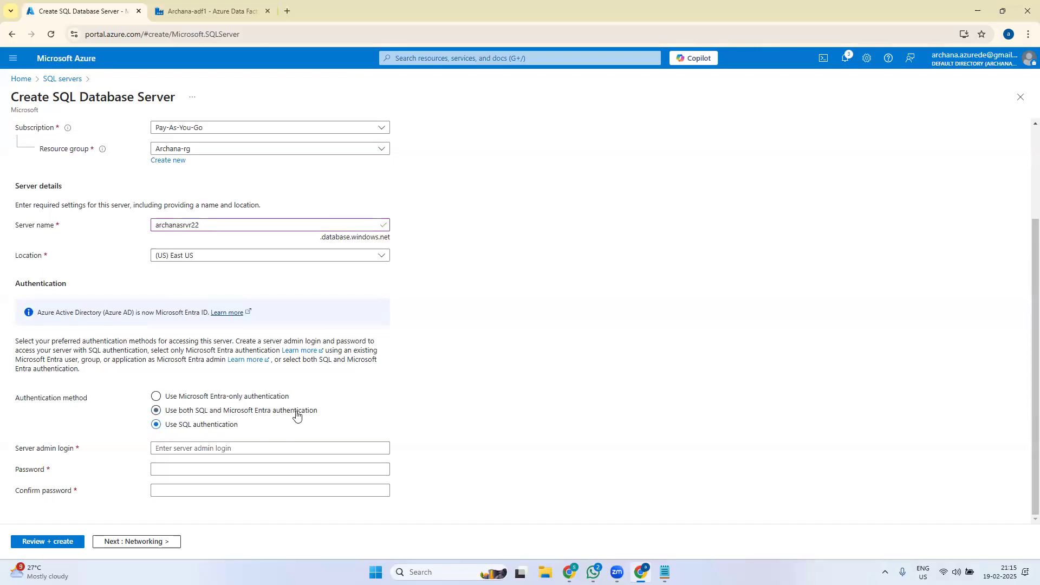
pyautogui.click(215, 449)
pyautogui.write('admin')
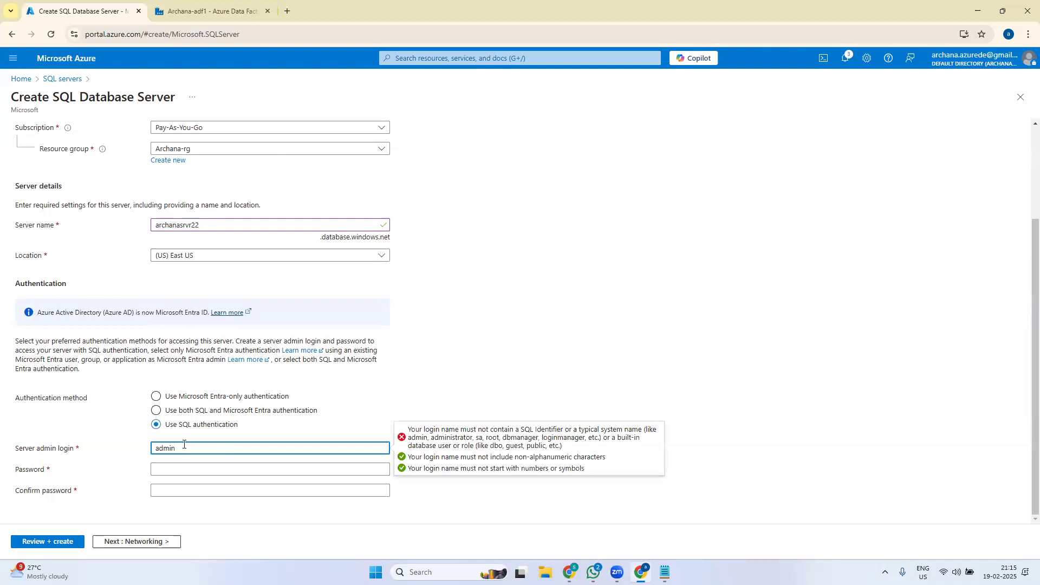
pyautogui.click(554, 331)
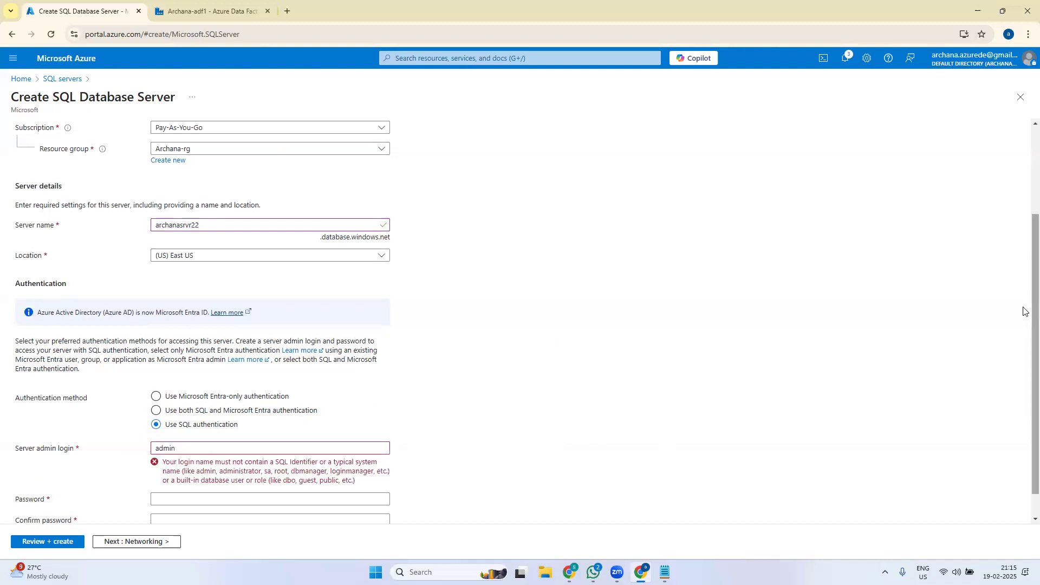
pyautogui.click(196, 447)
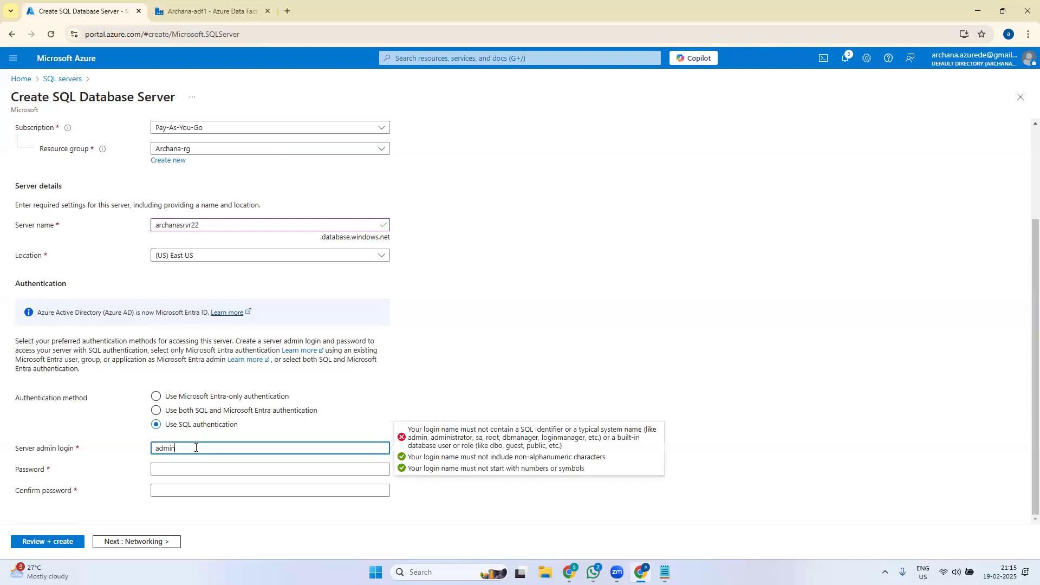
pyautogui.write('ar22')
# - Enter and confirm the admin password so both fields validate
pyautogui.click(192, 471)
pyautogui.write('•••••••')
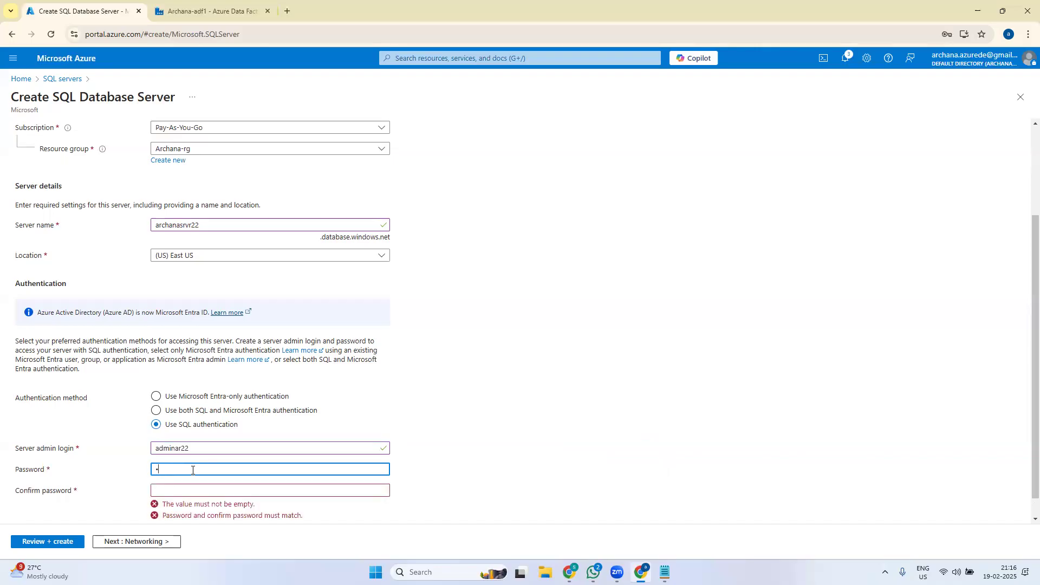
pyautogui.write('•••')
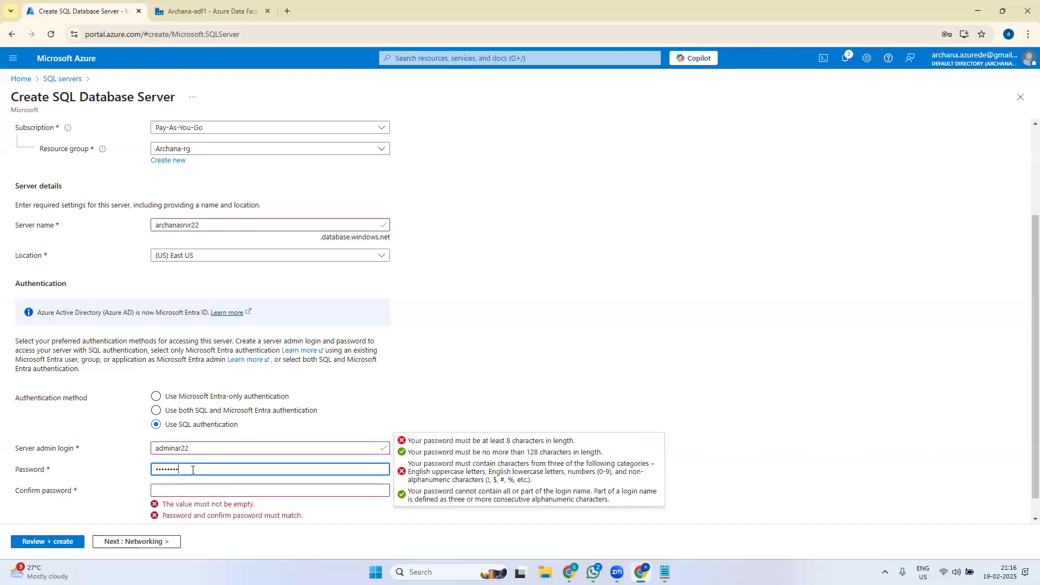
pyautogui.click(213, 491)
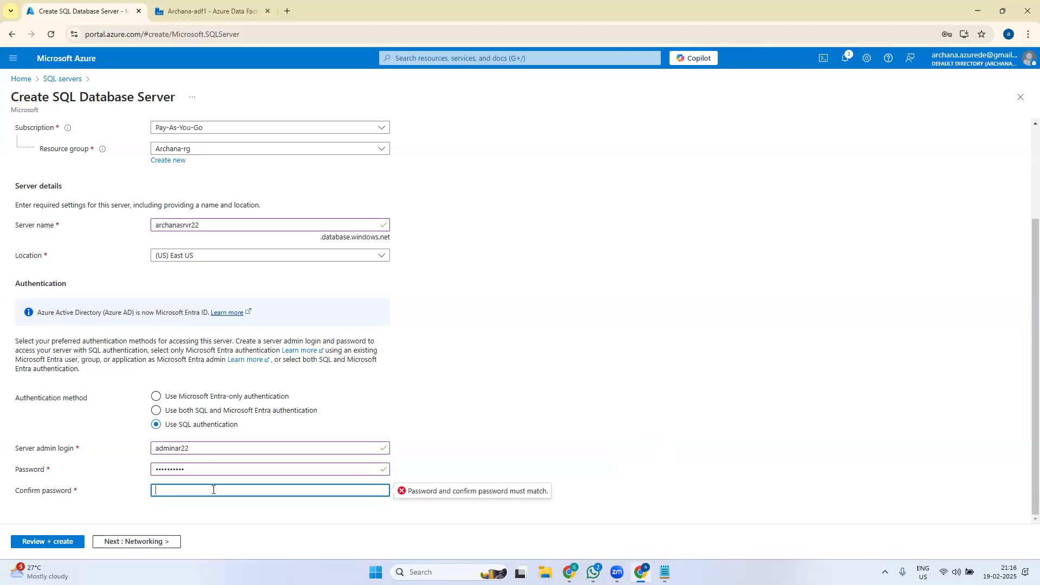
pyautogui.write('••••••••••')
pyautogui.click(759, 405)
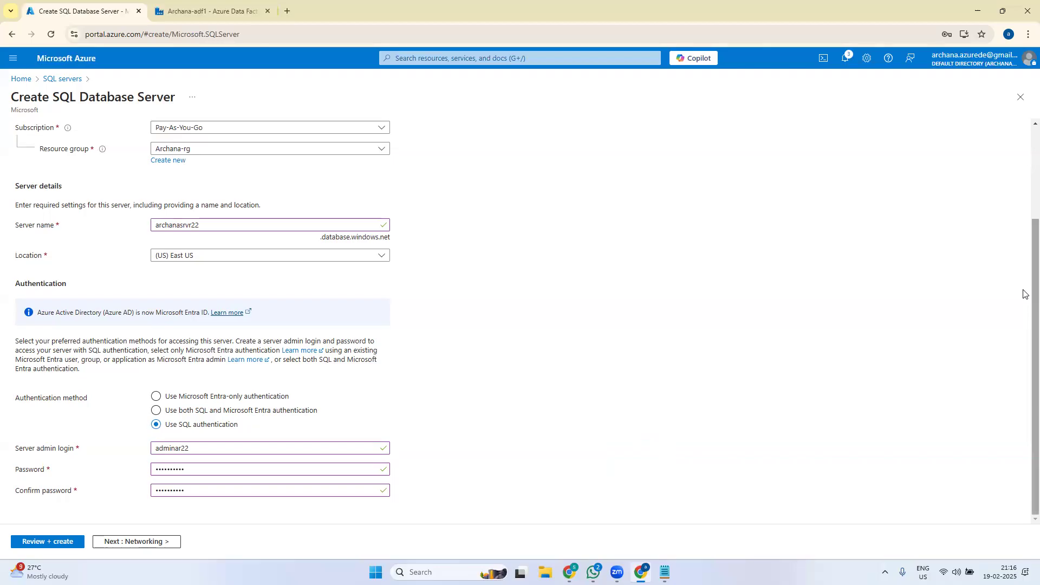
pyautogui.moveTo(1027, 307); pyautogui.dragTo(1031, 144)
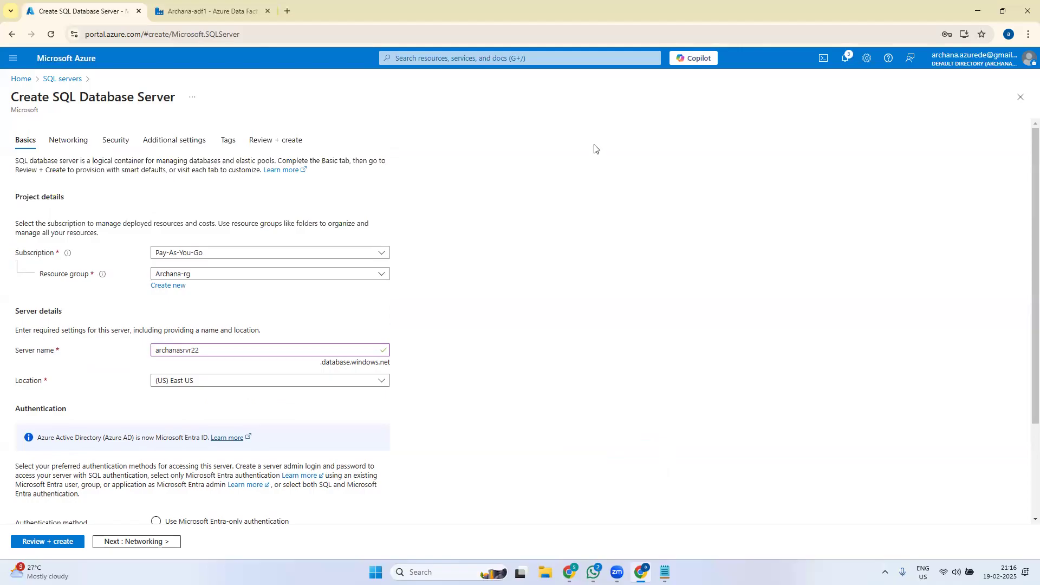
# - Discard the unsaved server form, search 'sql' to reach the SQL servers list, and save the browser password
pyautogui.click(24, 82)
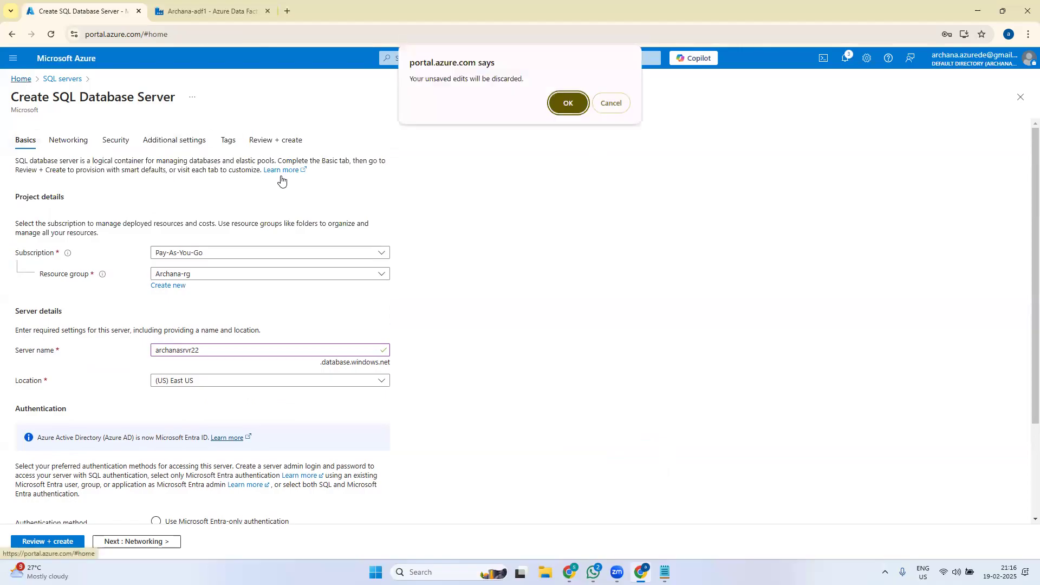
pyautogui.click(565, 103)
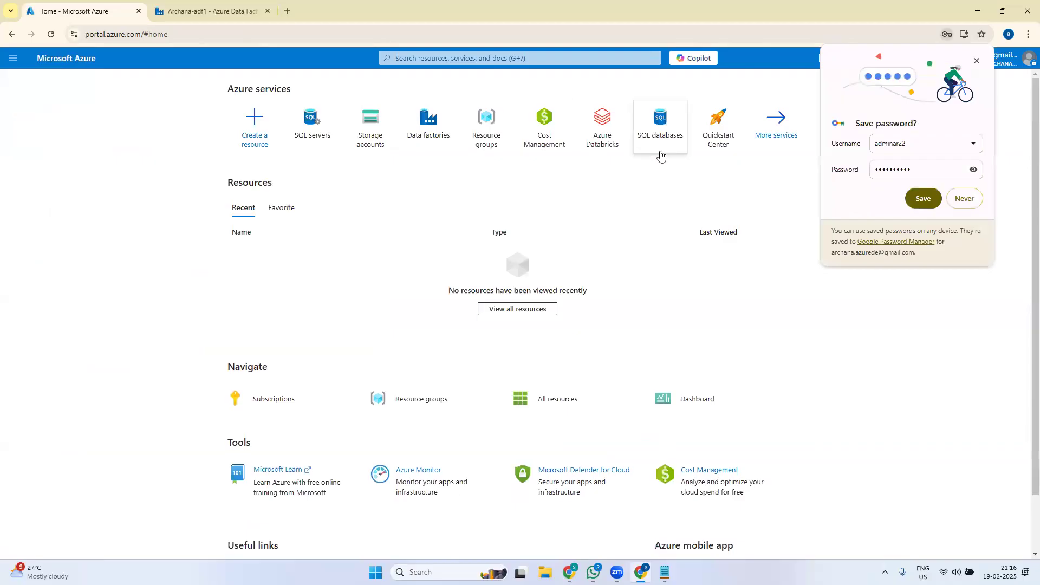
pyautogui.click(448, 62)
pyautogui.write('sql')
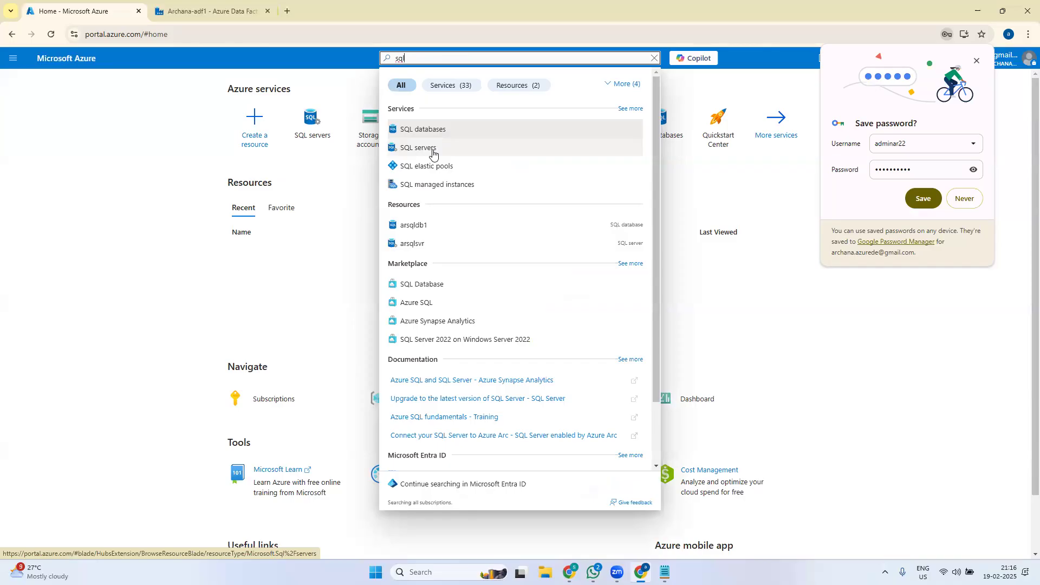
pyautogui.click(433, 155)
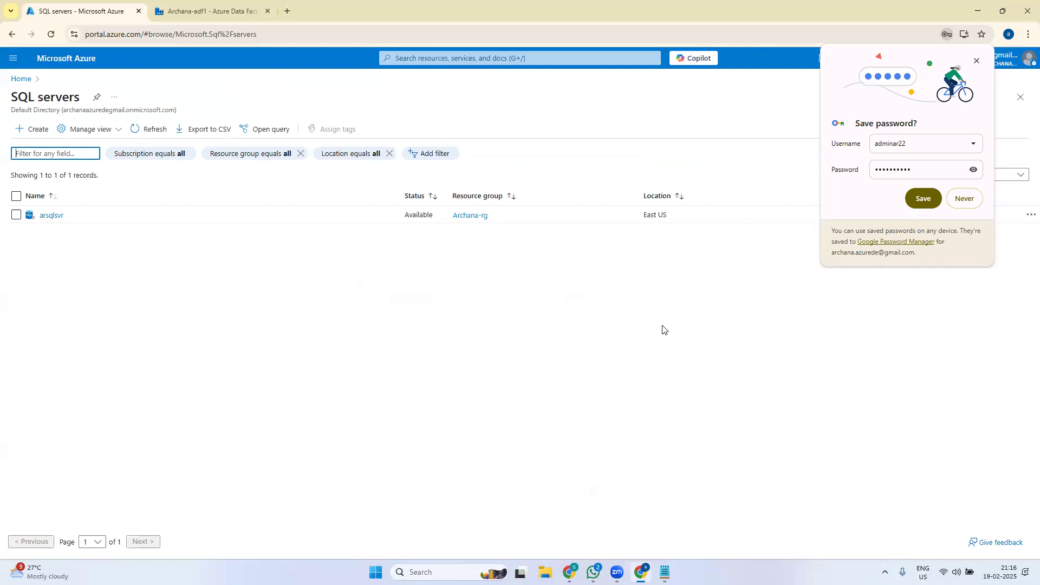
pyautogui.click(935, 201)
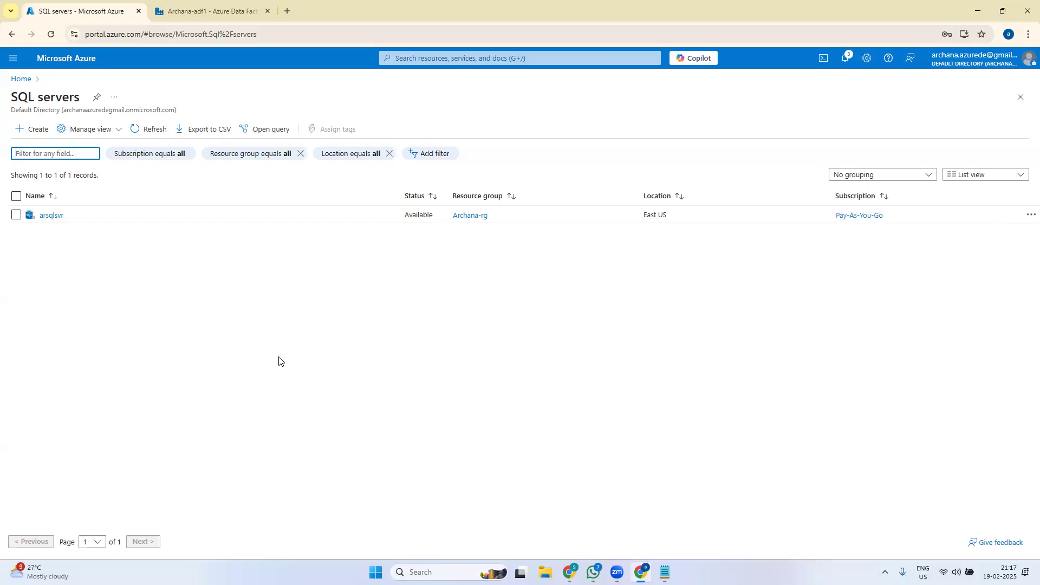
# - Clear the browser password prompt and begin creating a new SQL server again
pyautogui.click(460, 51)
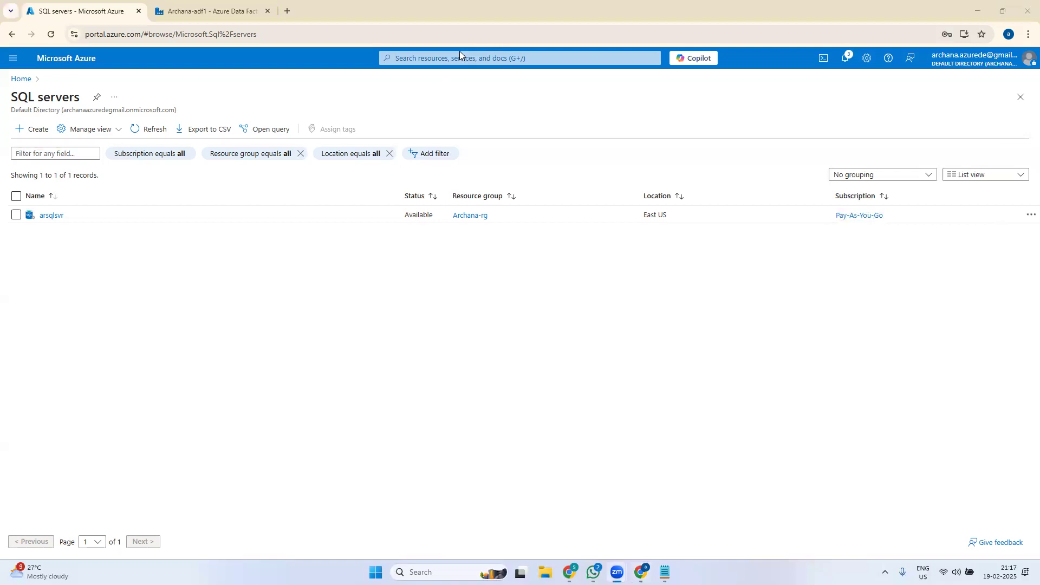
pyautogui.click(130, 286)
pyautogui.click(36, 130)
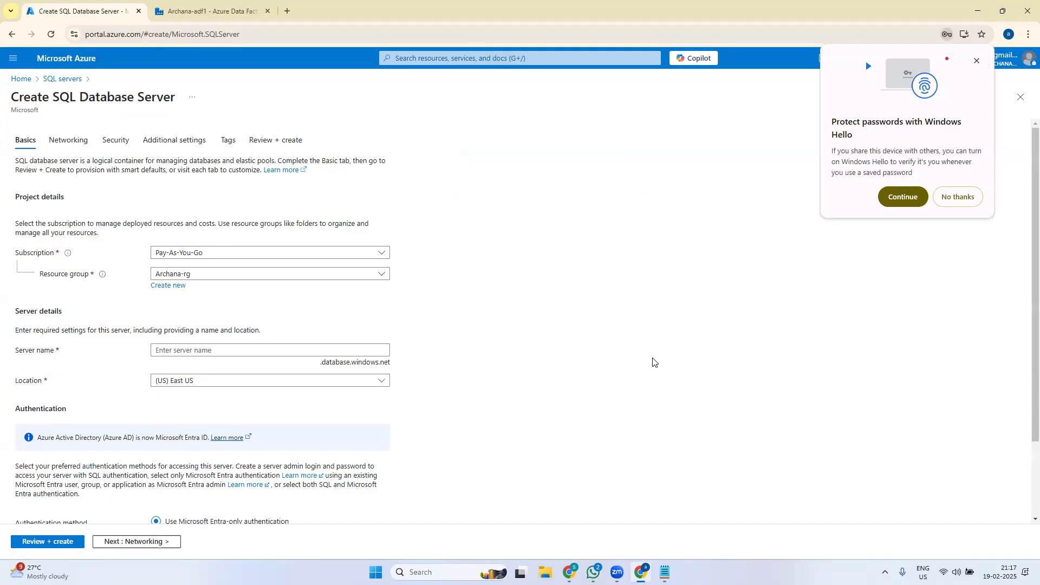
pyautogui.click(21, 79)
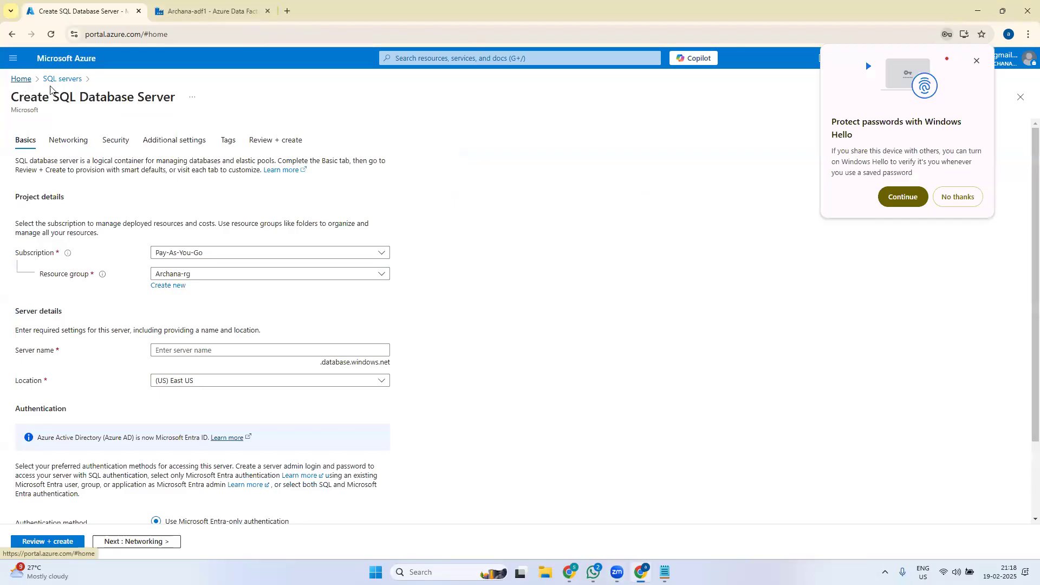
pyautogui.click(484, 59)
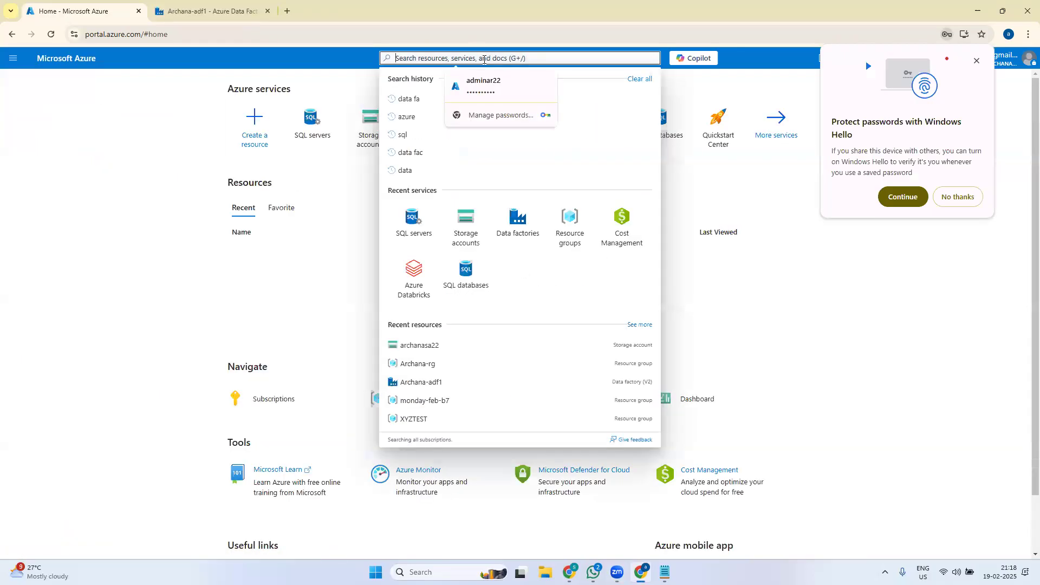
pyautogui.write('sql')
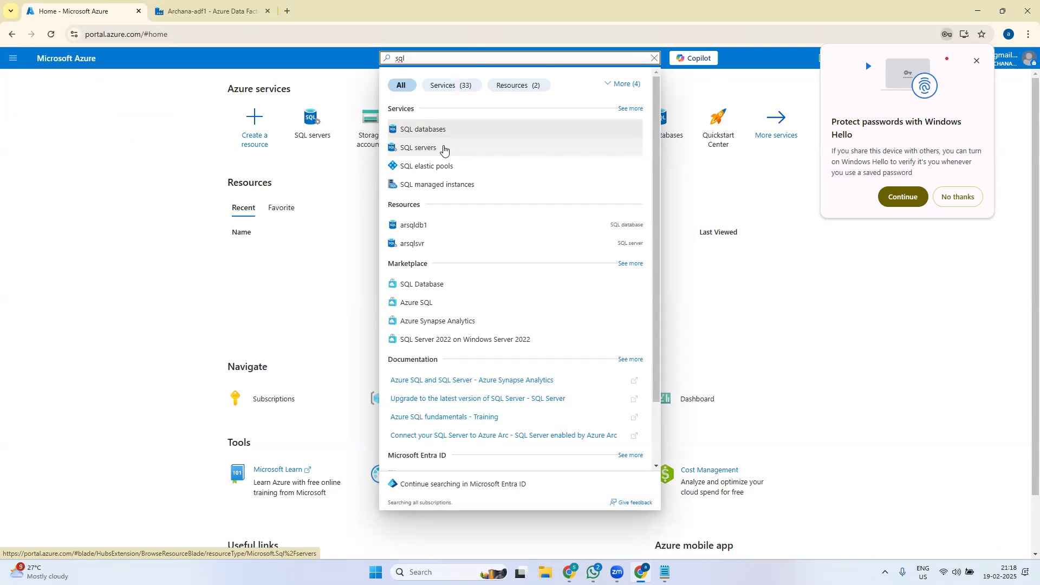
pyautogui.click(443, 149)
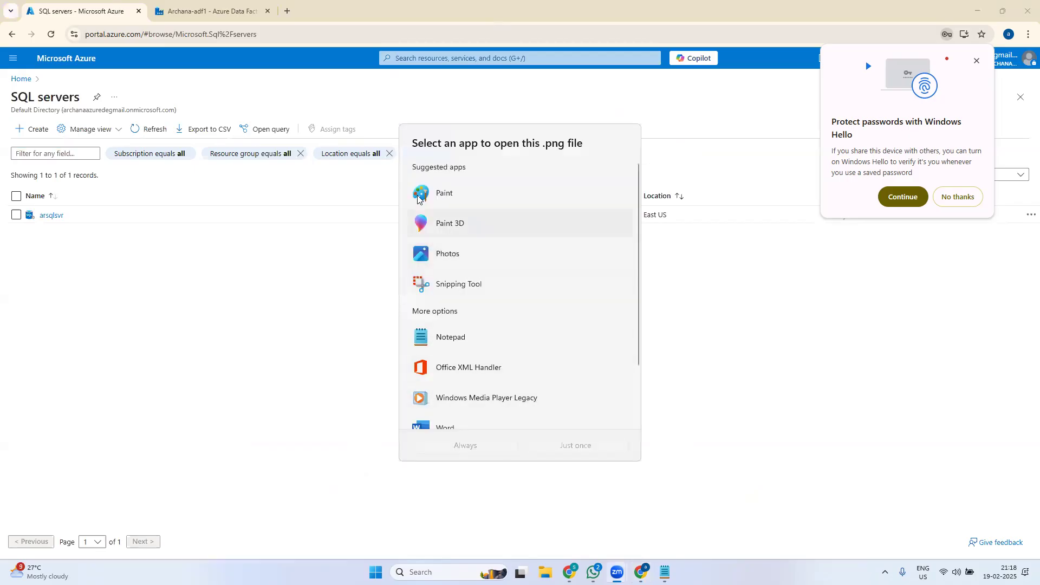
pyautogui.press('Down')
pyautogui.press('Down')
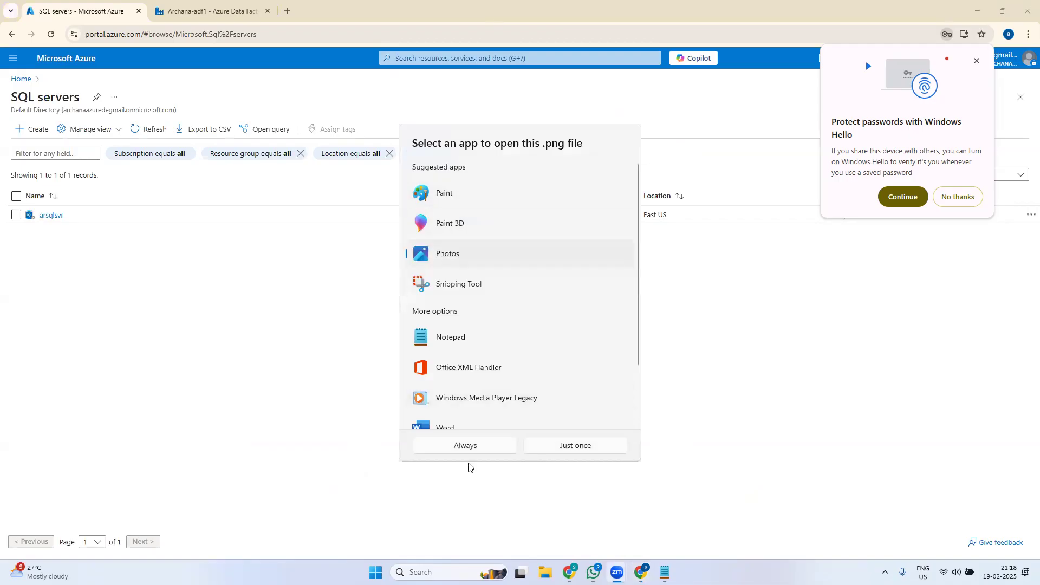
pyautogui.click(472, 445)
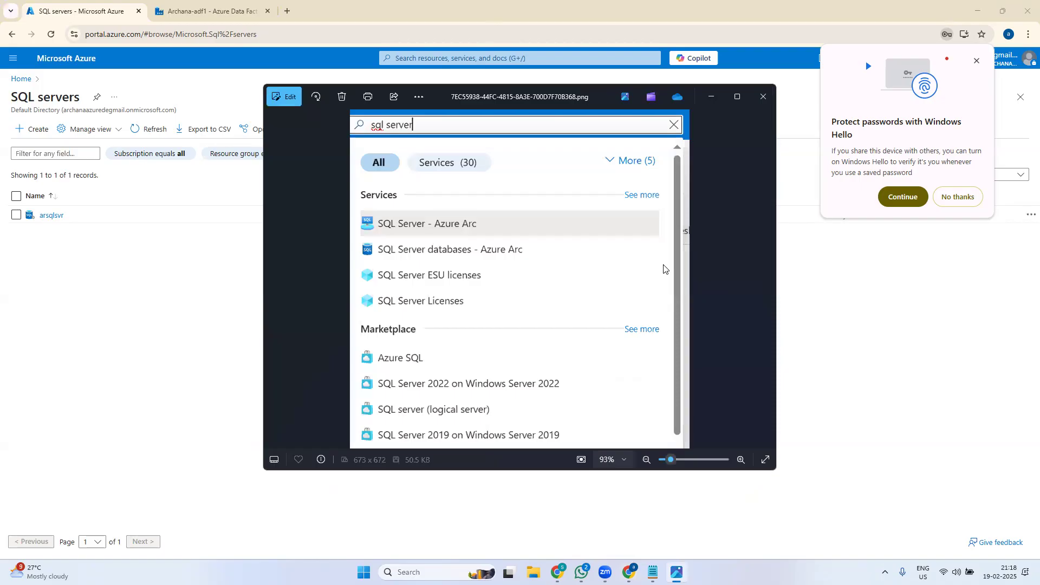
pyautogui.click(764, 96)
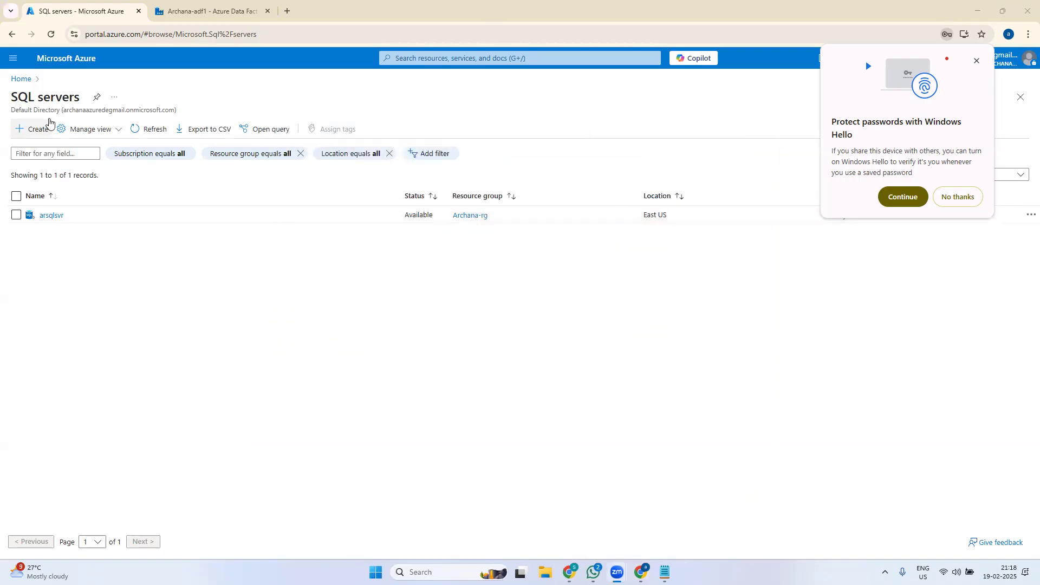
# - Start a new SQL server and enable Windows Hello for passwords by entering the Windows PIN
pyautogui.click(34, 130)
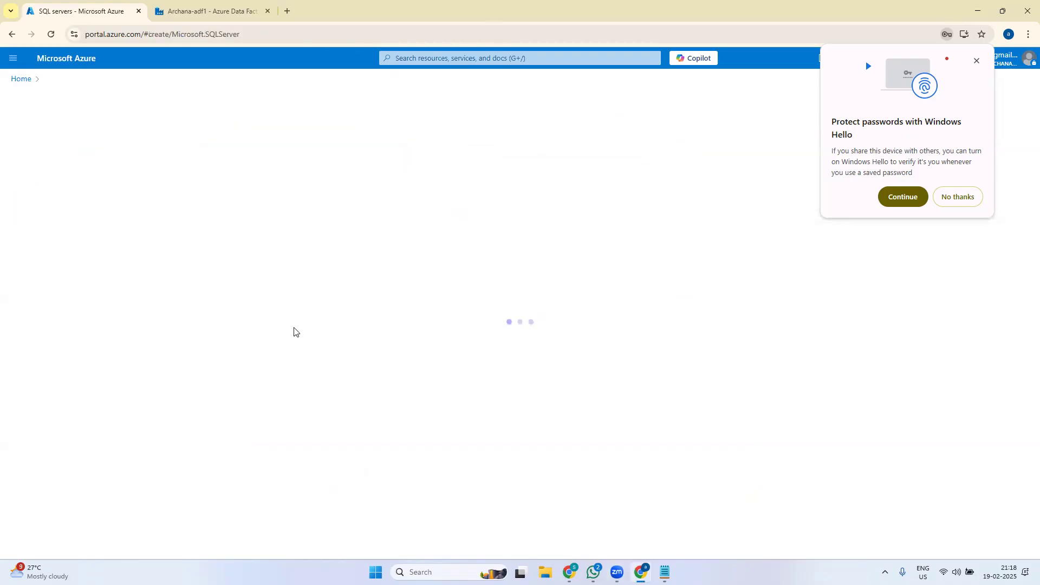
pyautogui.click(918, 204)
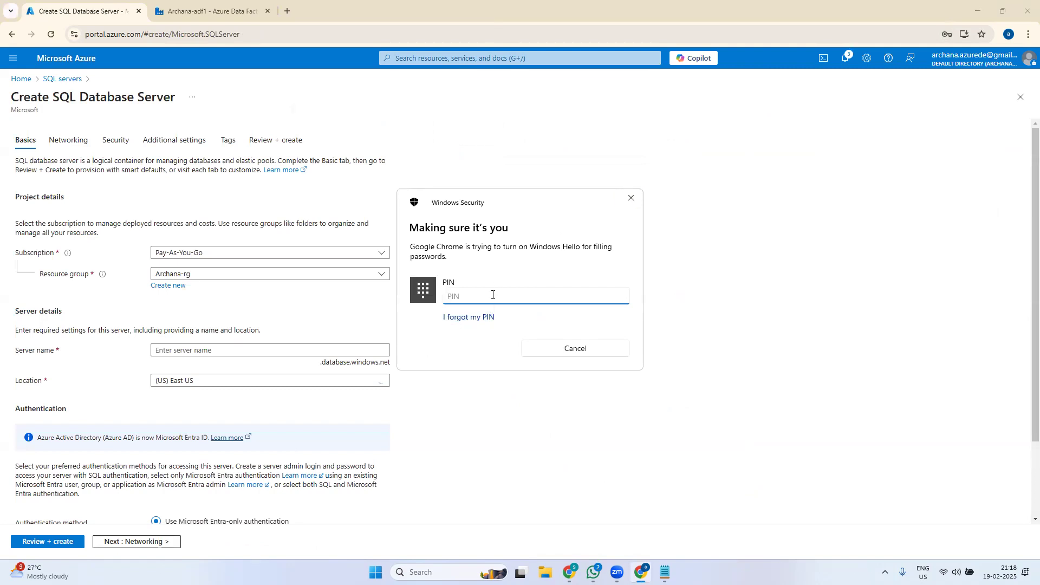
pyautogui.write('****')
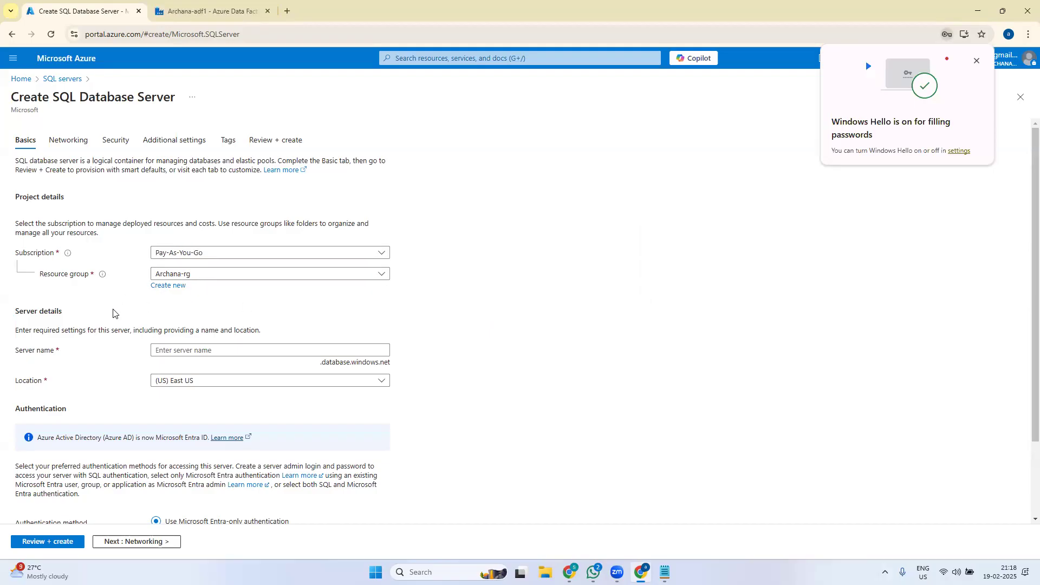
# - Name the server archanasrvr22 and switch it to SQL authentication
pyautogui.click(216, 349)
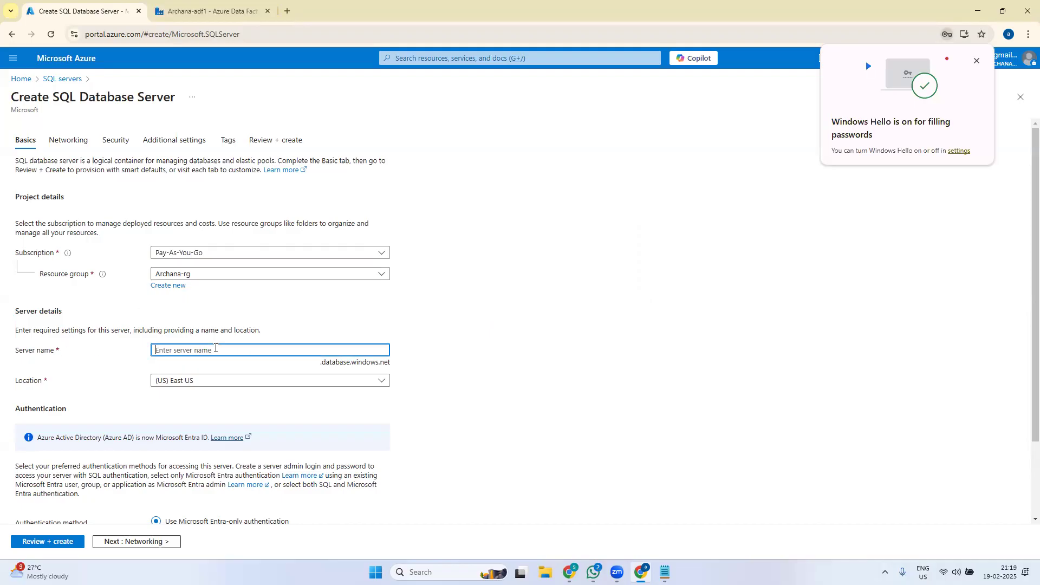
pyautogui.write('archanasrvr22')
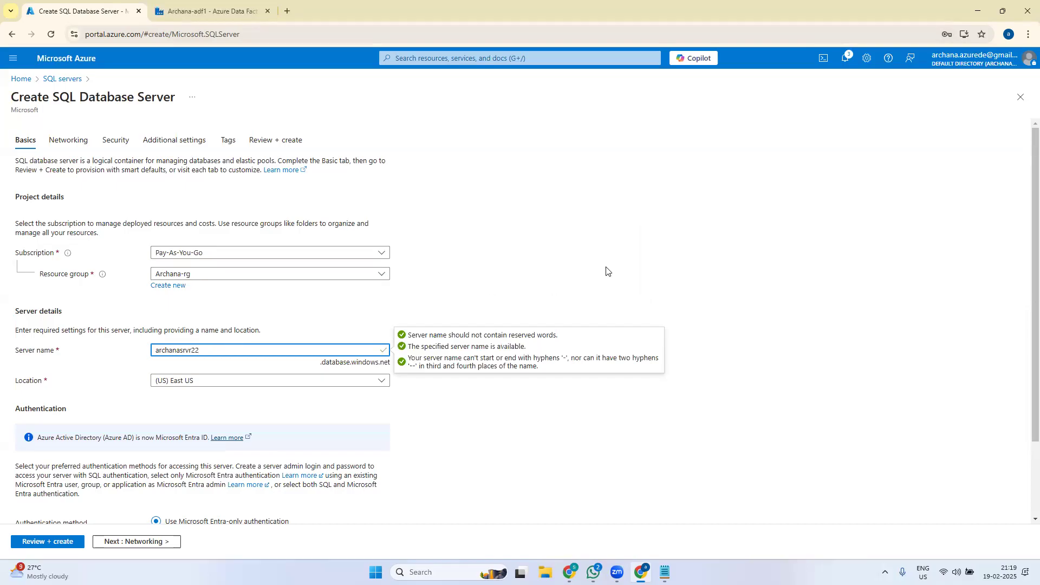
pyautogui.scroll(-2, 1025, 327)
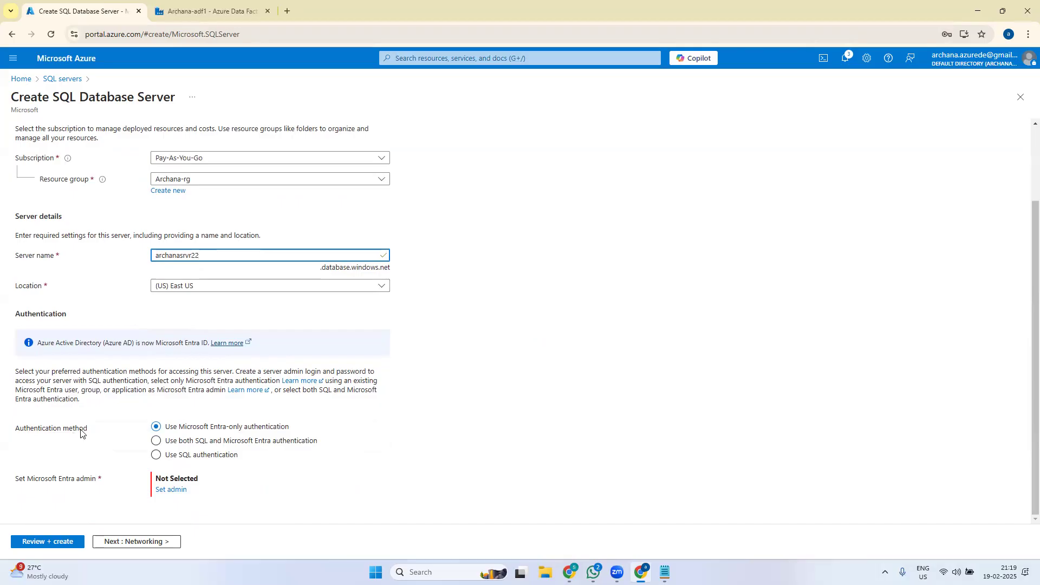
pyautogui.click(157, 456)
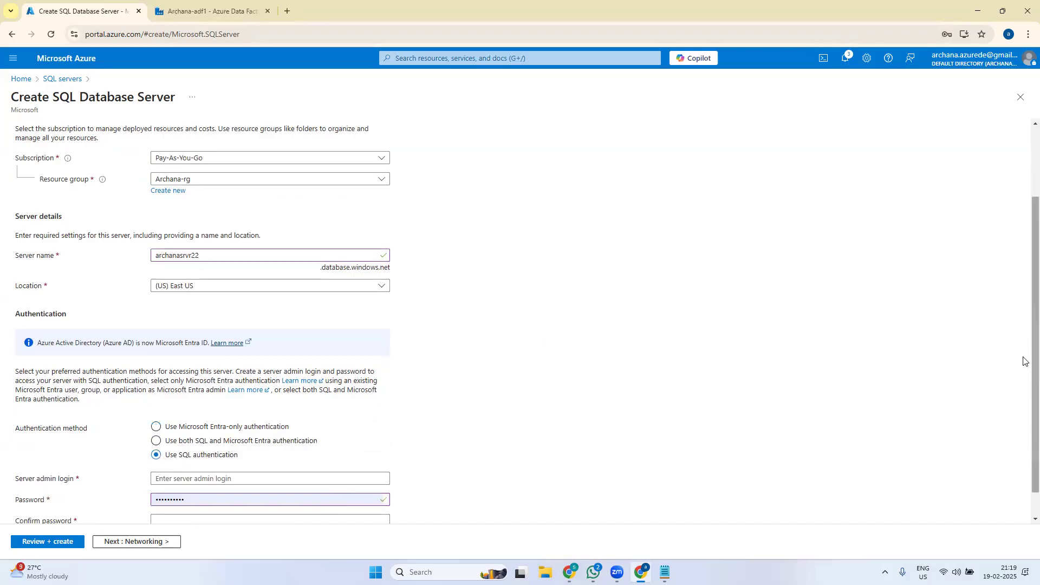
pyautogui.scroll(-1, 1027, 412)
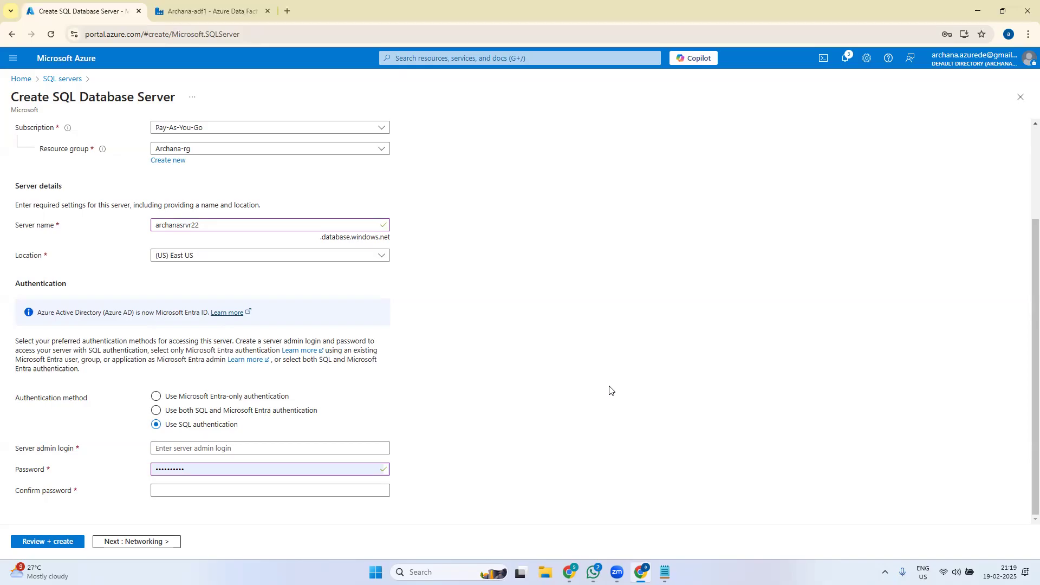
# - Enter the admin login, replace the autofilled password, and confirm the new password
pyautogui.click(197, 449)
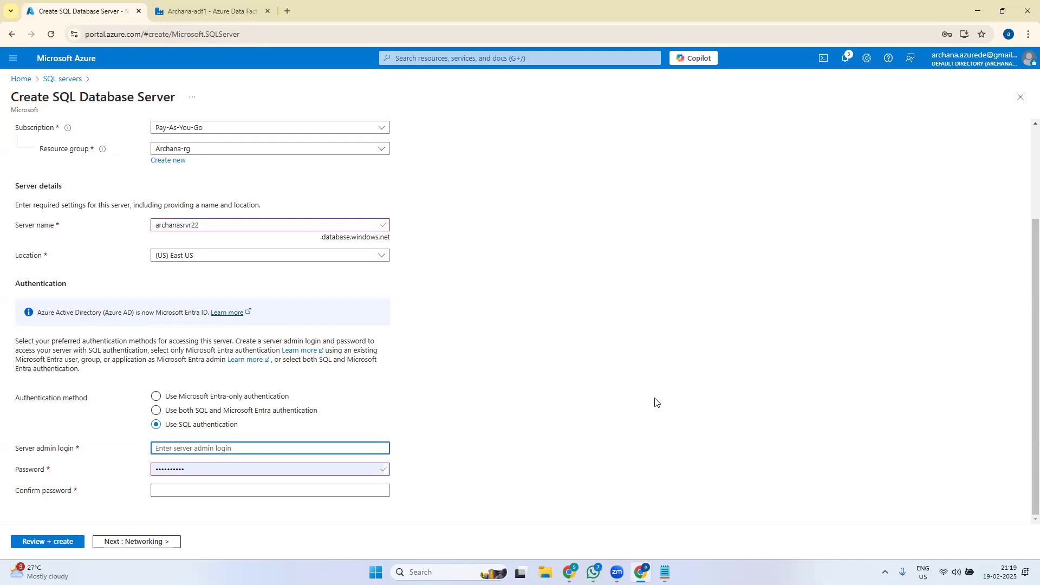
pyautogui.write('admin')
pyautogui.write('a2')
pyautogui.write('22')
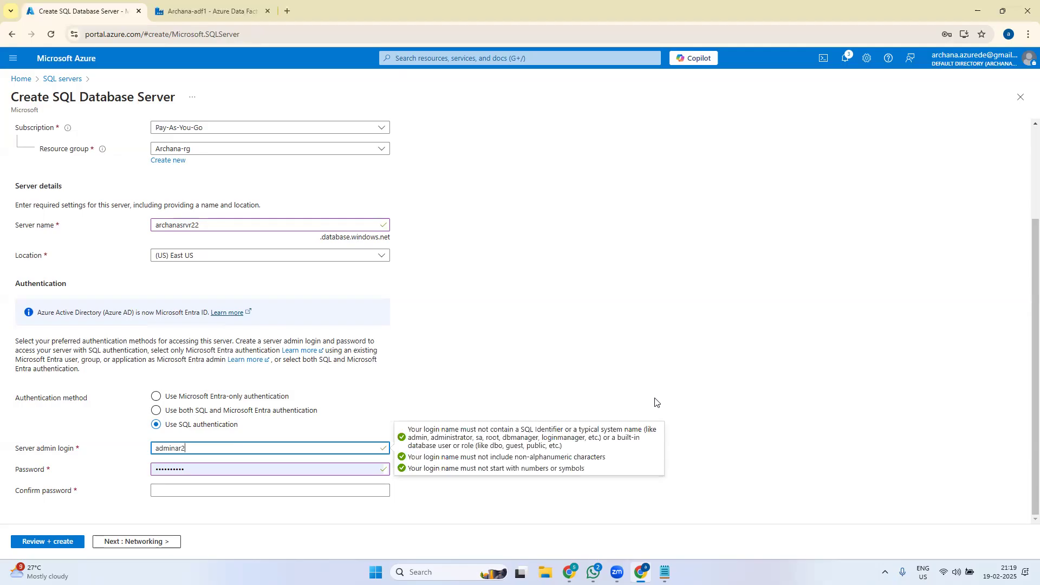
pyautogui.click(588, 339)
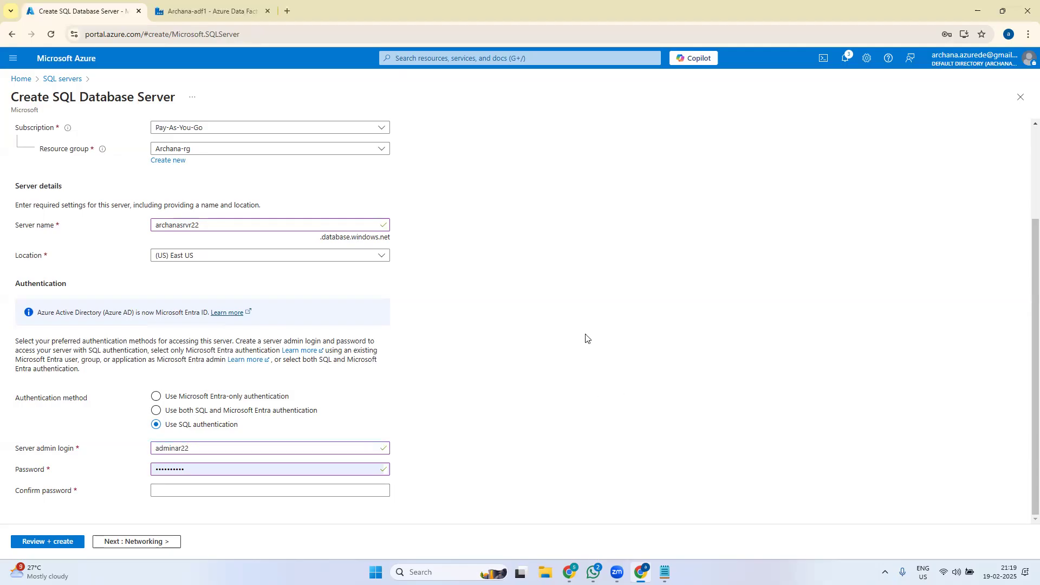
pyautogui.doubleClick(206, 469)
pyautogui.press('BackSpace')
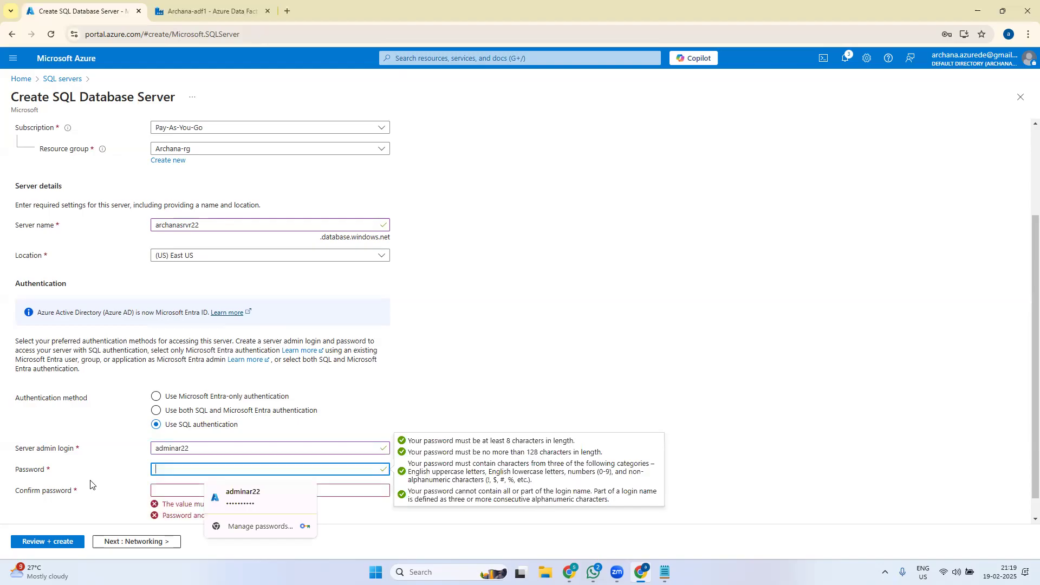
pyautogui.write('•••••••')
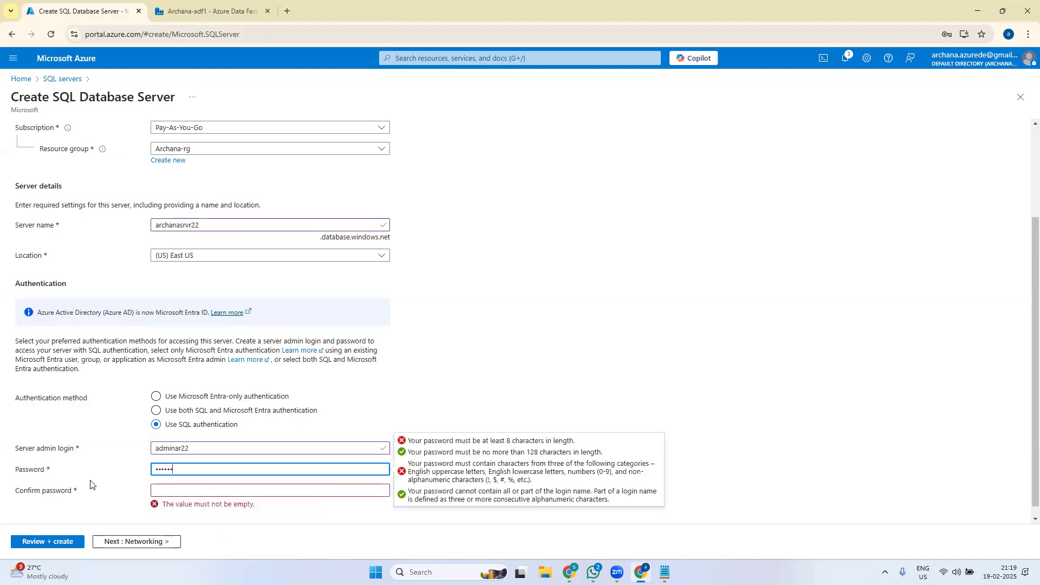
pyautogui.write('••')
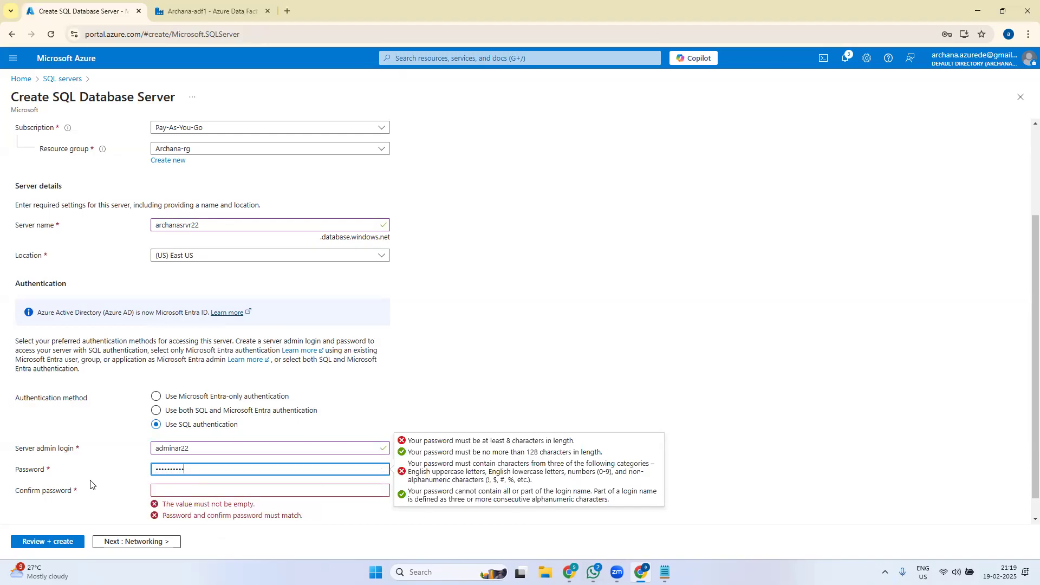
pyautogui.click(201, 491)
pyautogui.write('••••••••••')
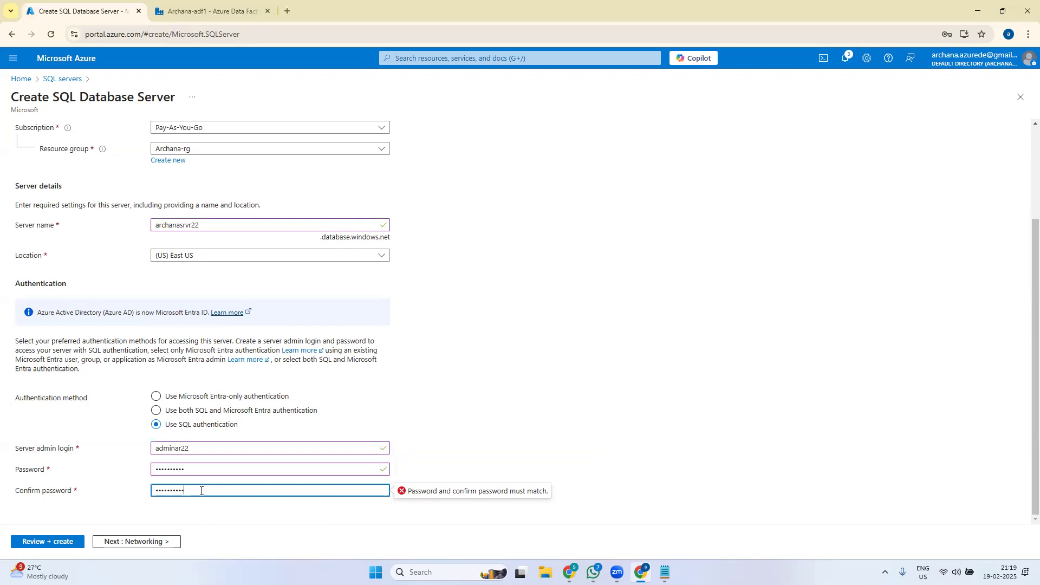
pyautogui.click(564, 380)
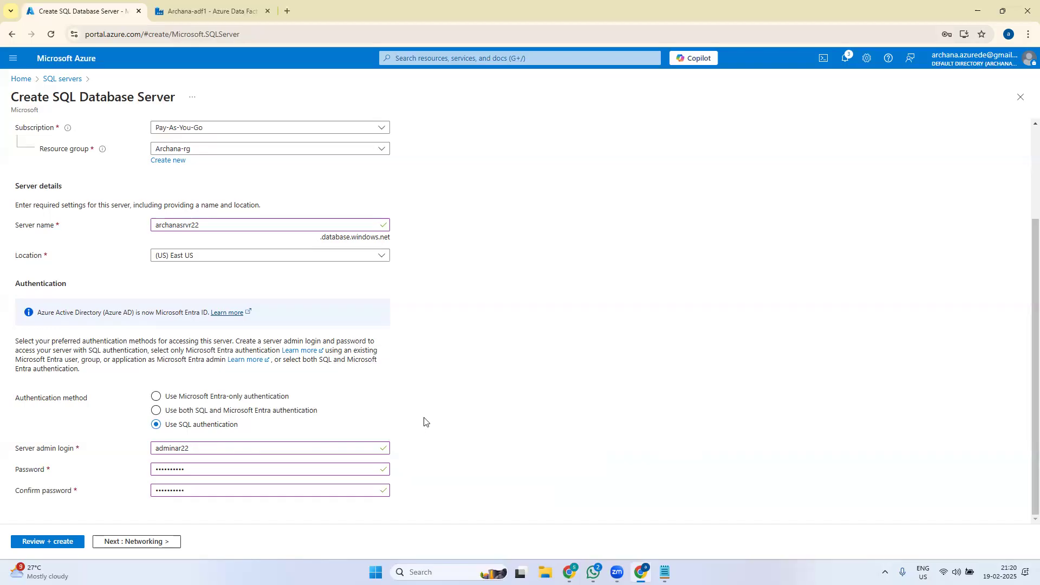
# - Review the archanasrvr22 settings summary and recheck the Basics tab
pyautogui.click(46, 544)
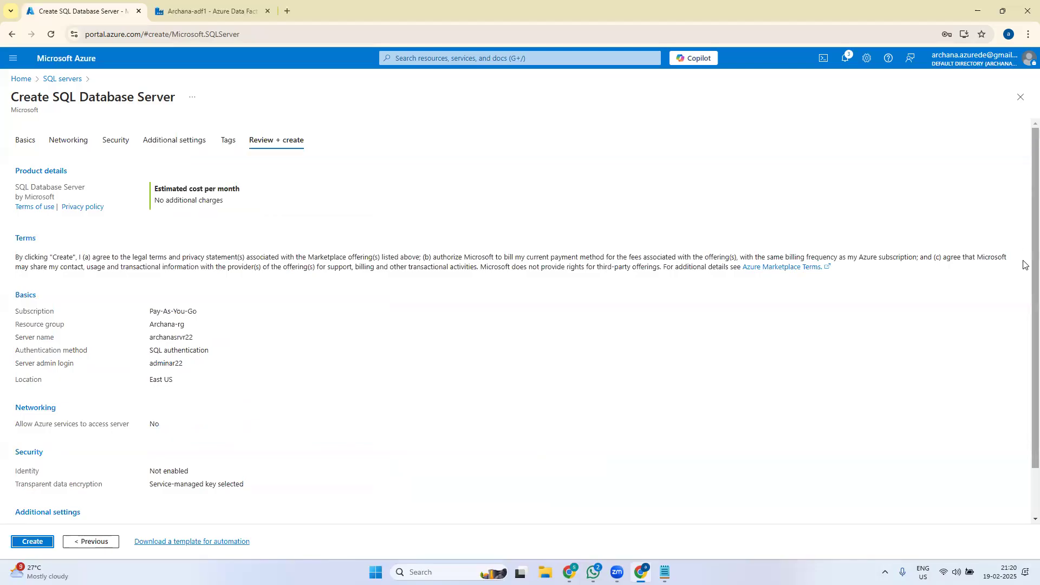
pyautogui.scroll(-1, 1024, 325)
pyautogui.scroll(1, 1024, 325)
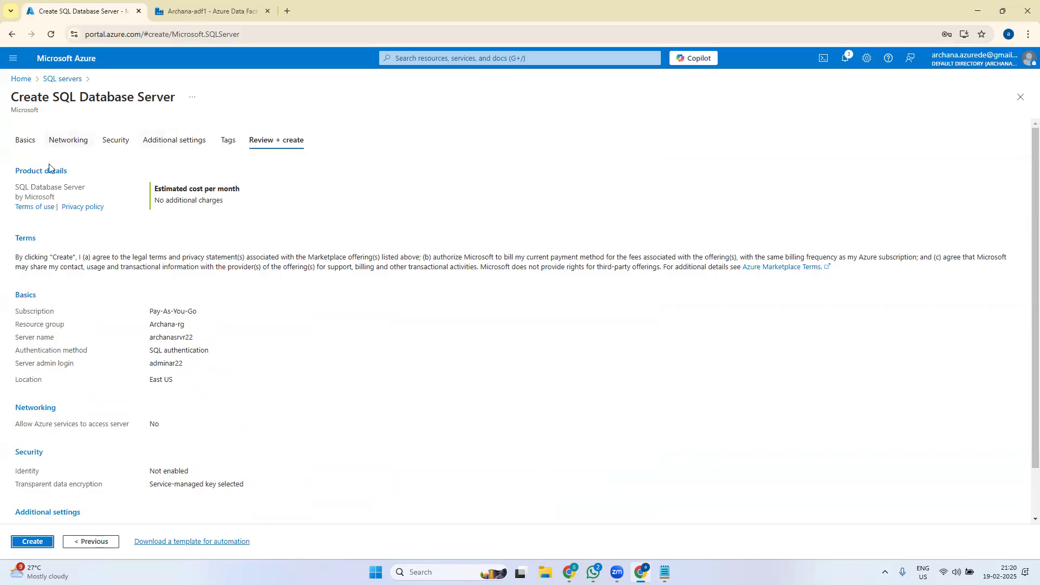
pyautogui.click(27, 141)
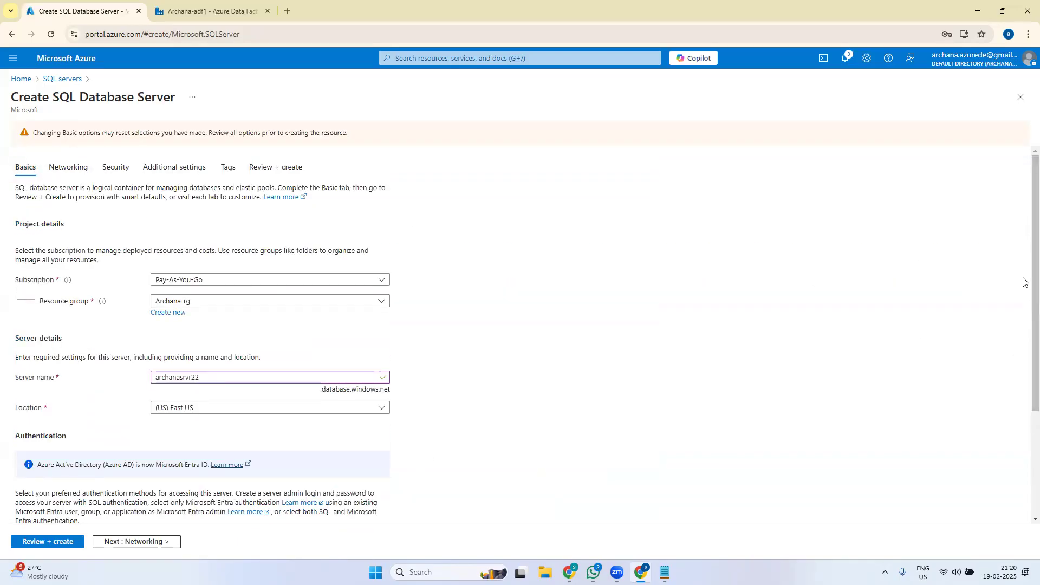
pyautogui.scroll(-3, 1024, 282)
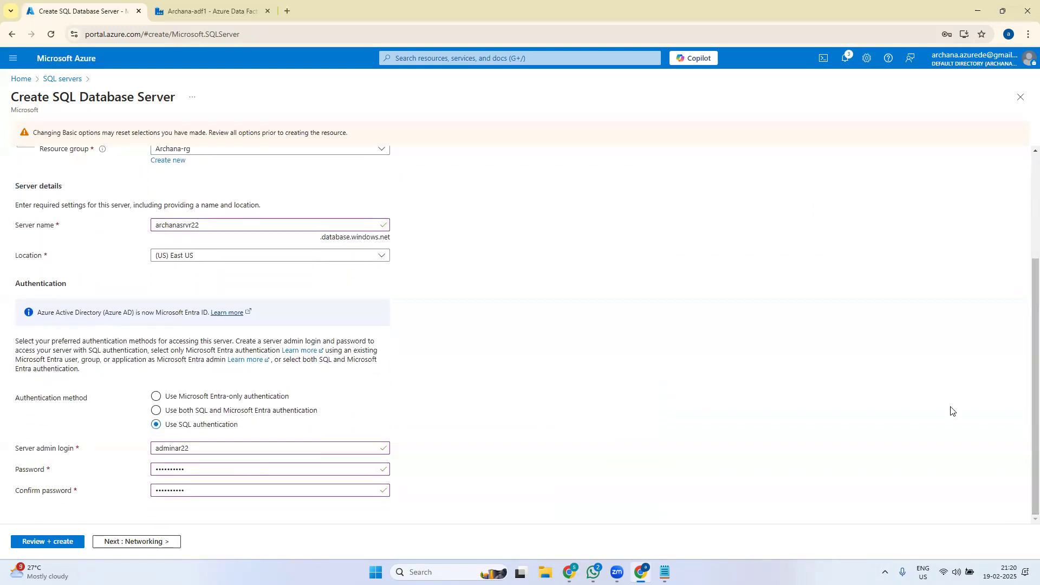
pyautogui.scroll(3, 1026, 431)
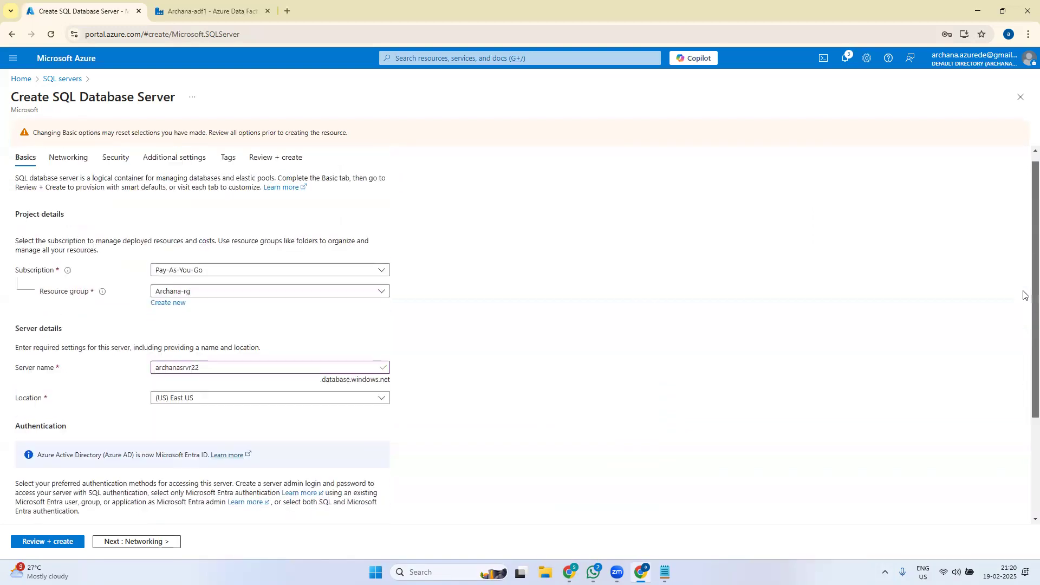
# - Check the Networking, Security, Defender and Tags tabs, then create the server from the summary
pyautogui.click(70, 168)
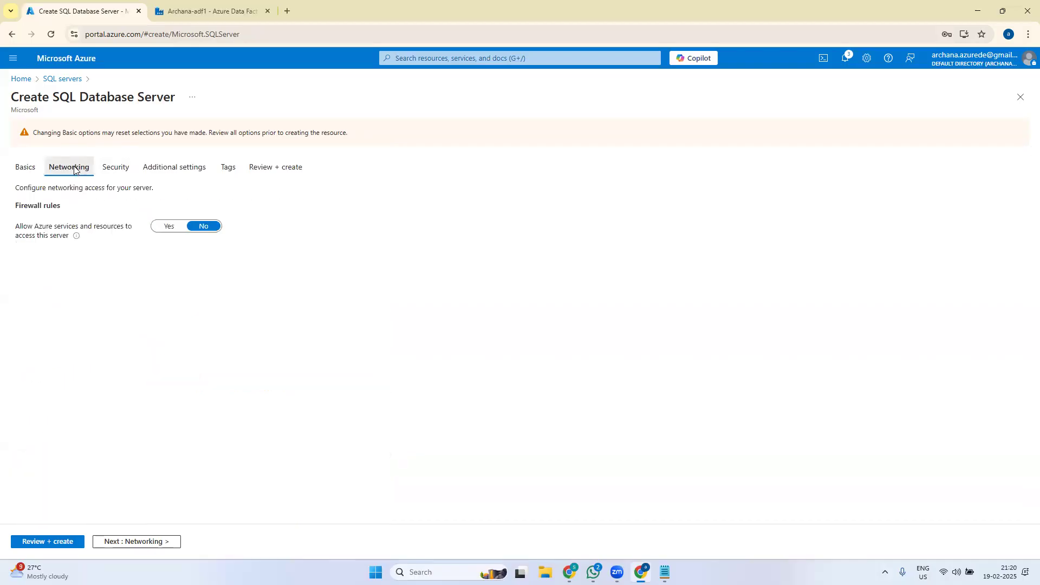
pyautogui.click(118, 144)
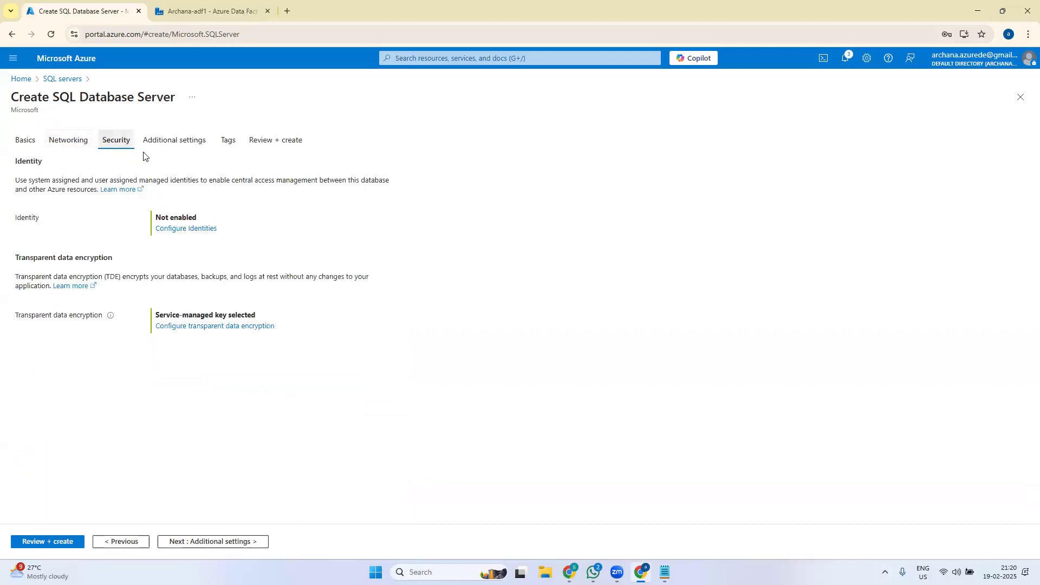
pyautogui.click(174, 142)
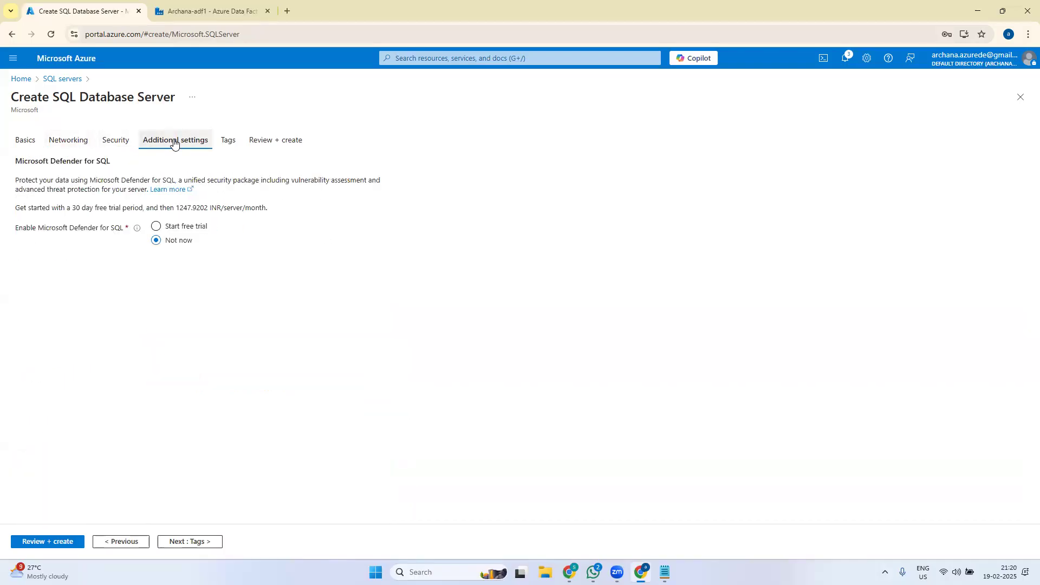
pyautogui.click(224, 144)
pyautogui.click(290, 140)
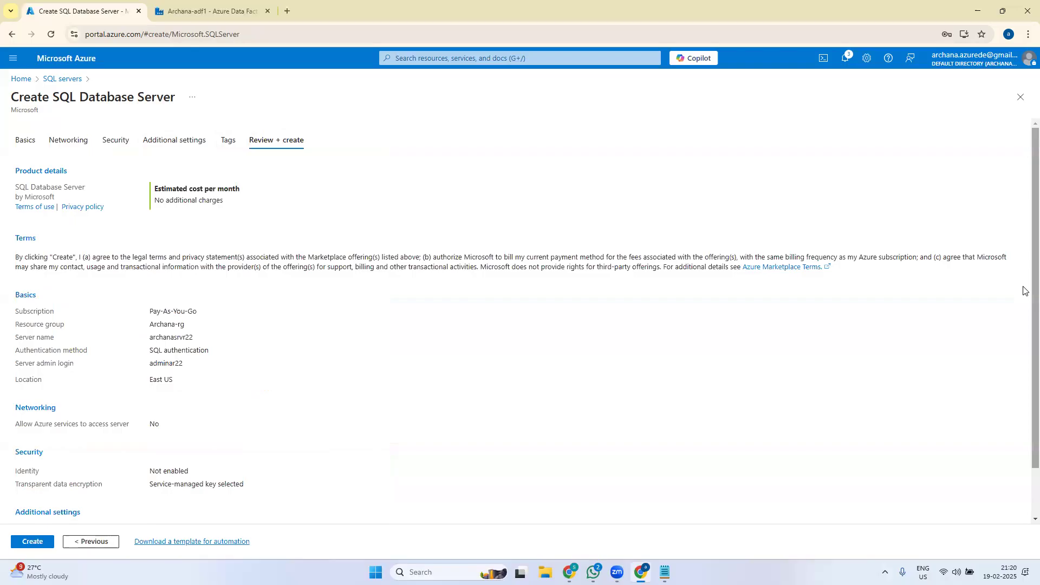
pyautogui.scroll(-1, 1026, 292)
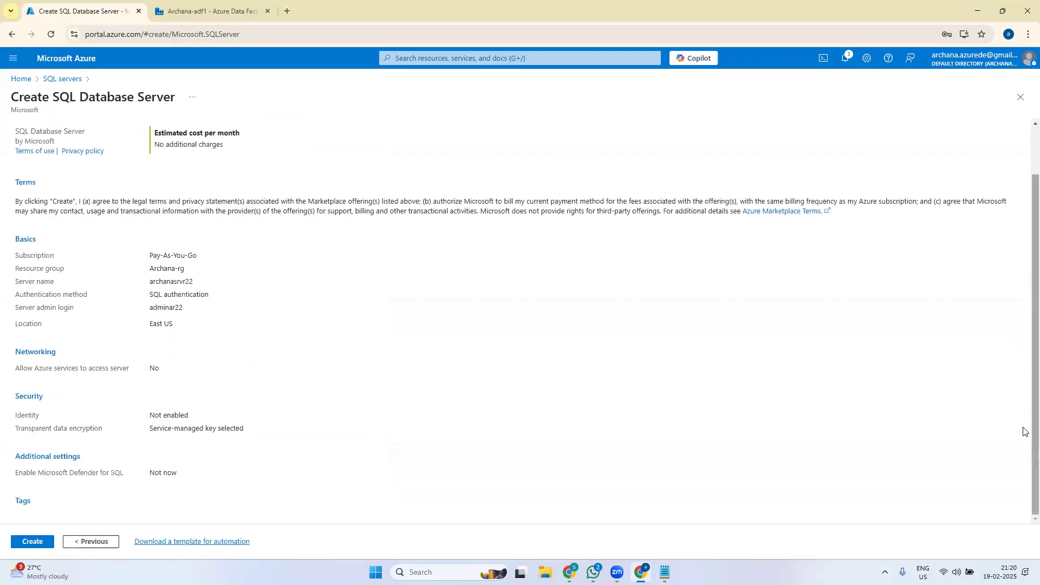
pyautogui.scroll(1, 1023, 380)
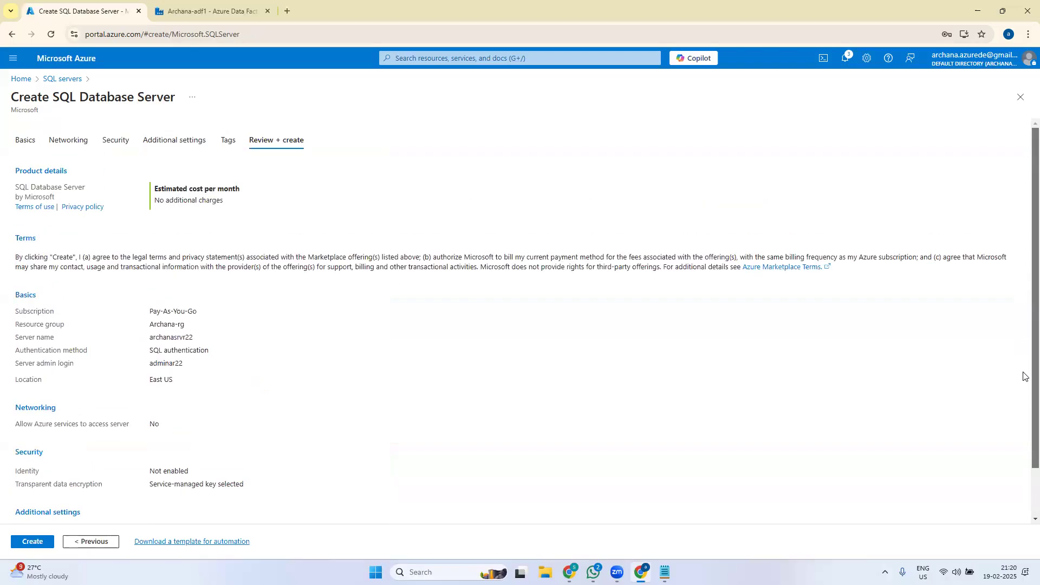
pyautogui.scroll(-1, 1023, 433)
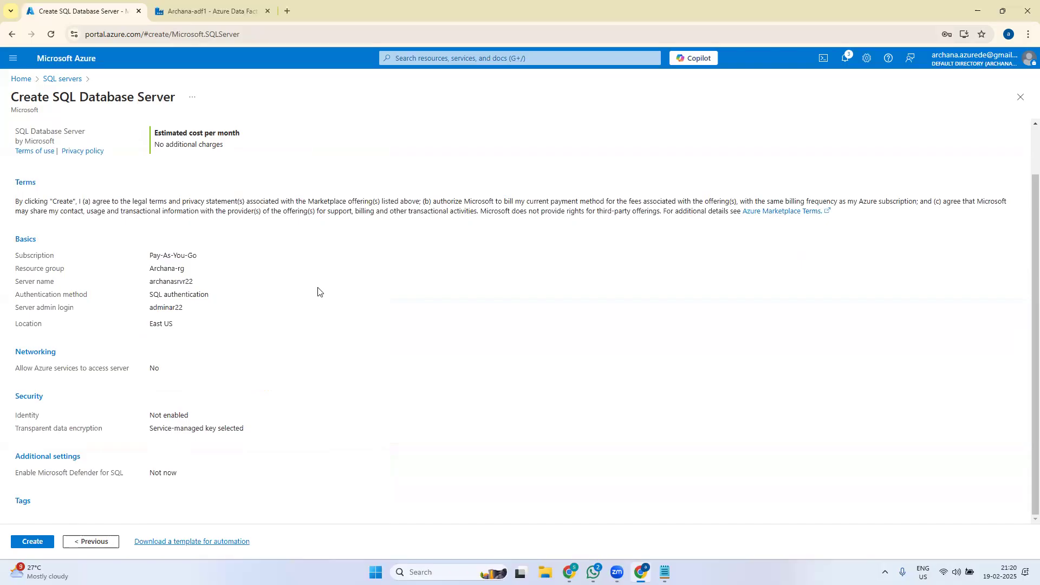
pyautogui.click(34, 542)
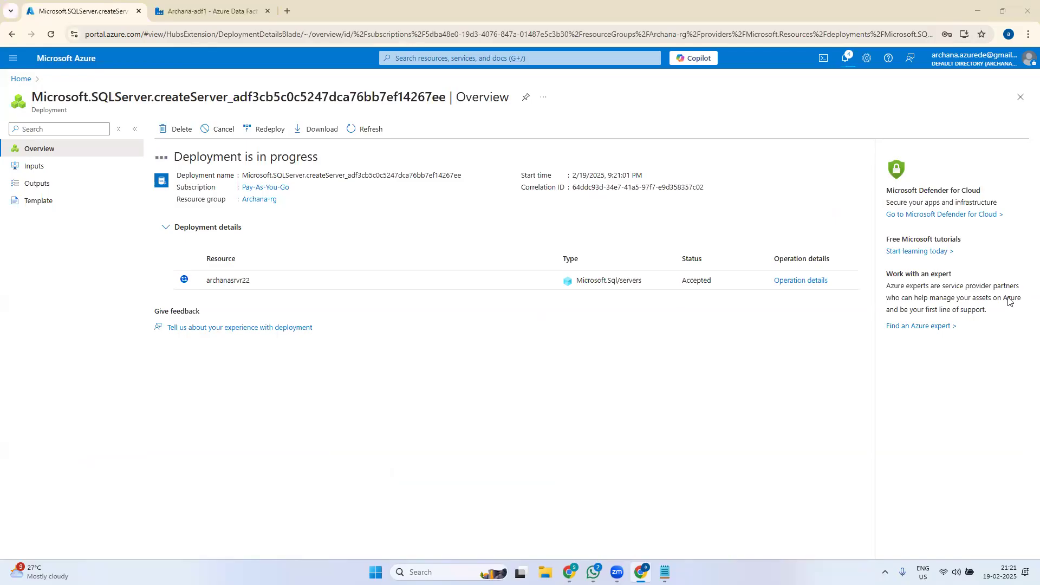
# - Refresh the deployment status until archanasrvr22 finishes deploying to Archana-rg
pyautogui.moveTo(570, 515)
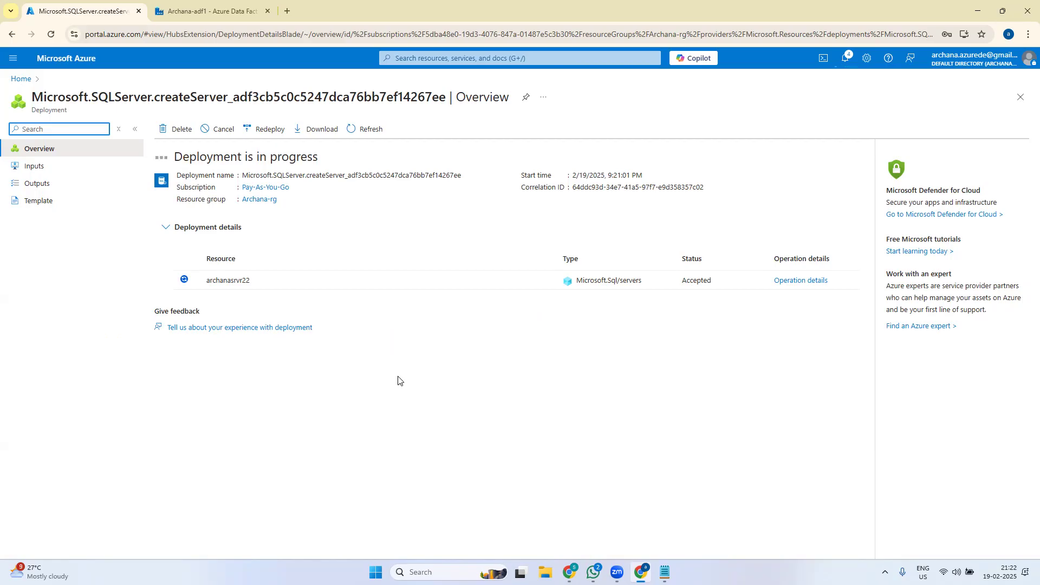
pyautogui.click(376, 130)
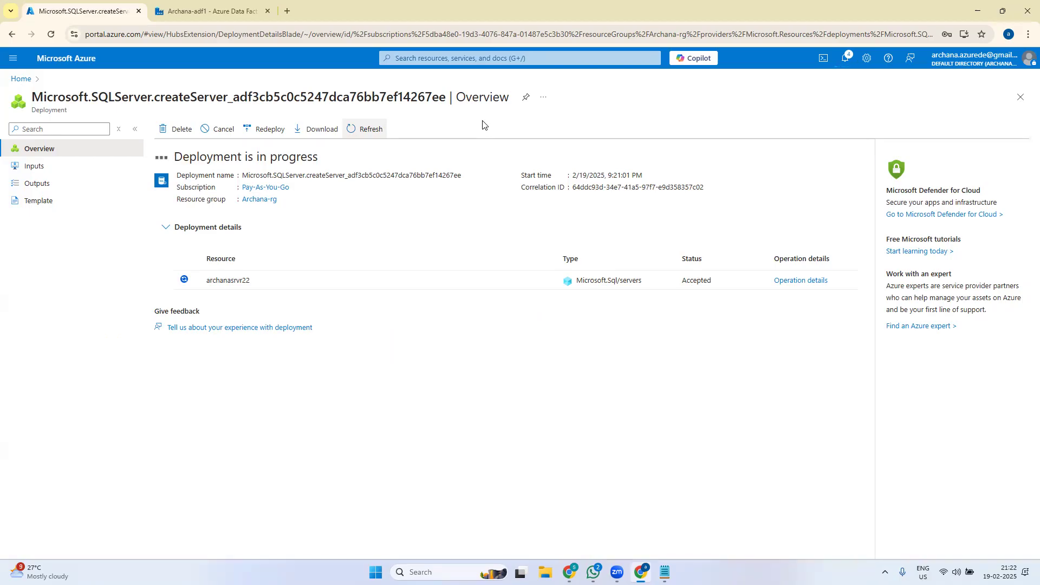
pyautogui.click(362, 136)
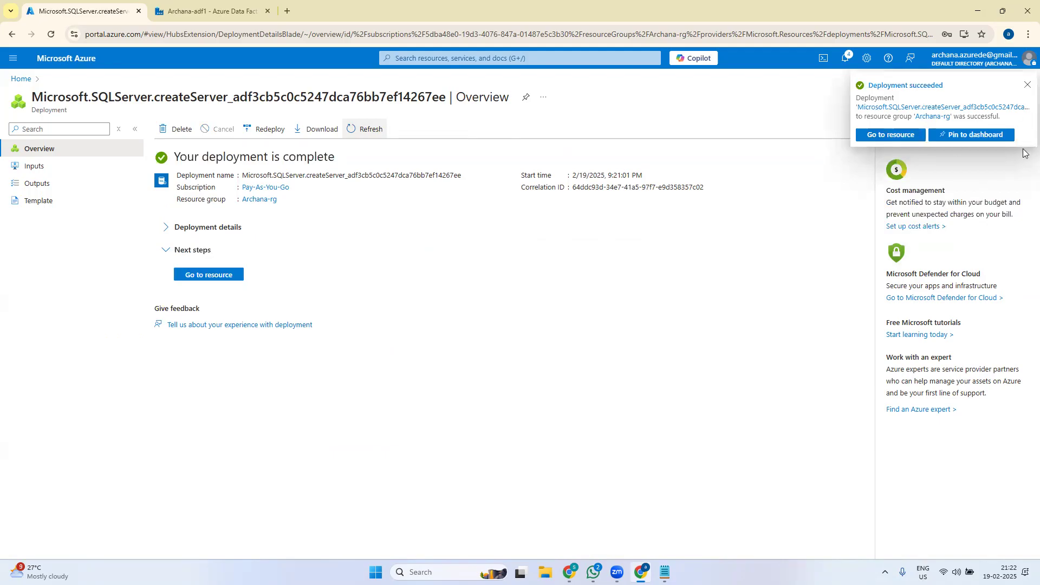
# - Open the newly deployed server archanasrvr22 and start creating a database on it
pyautogui.click(1027, 87)
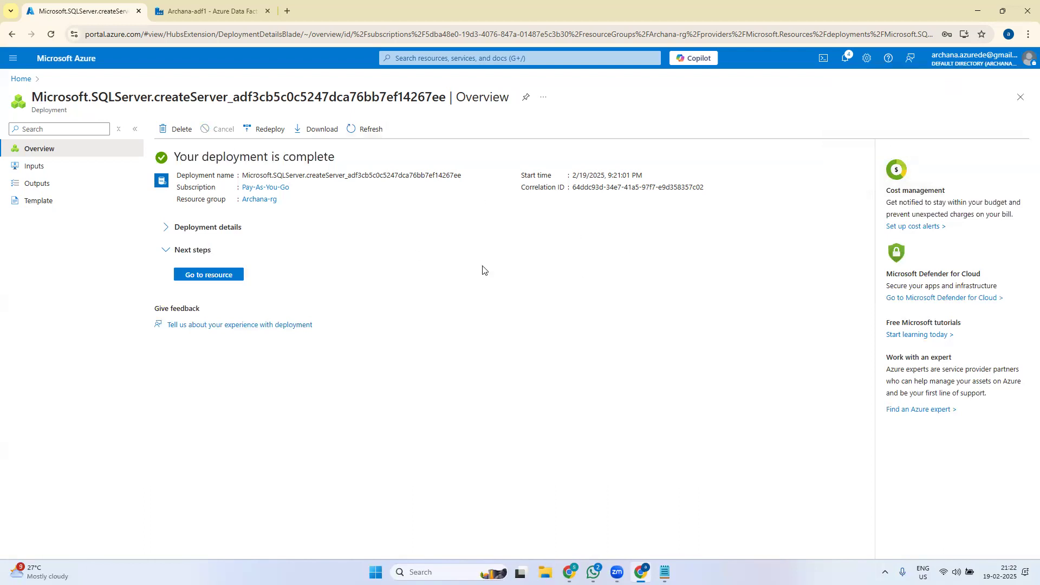
pyautogui.click(231, 278)
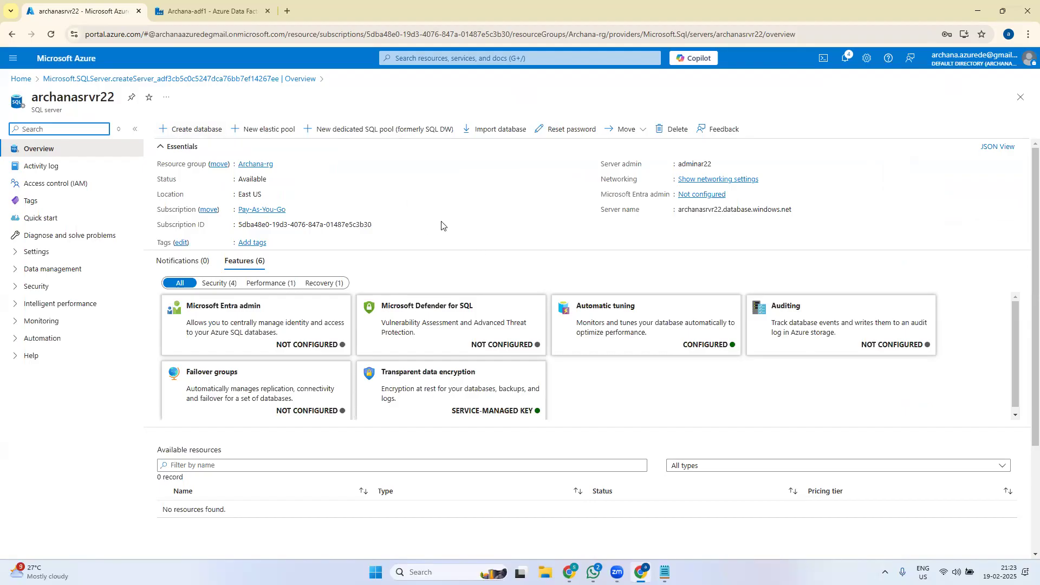
pyautogui.click(180, 132)
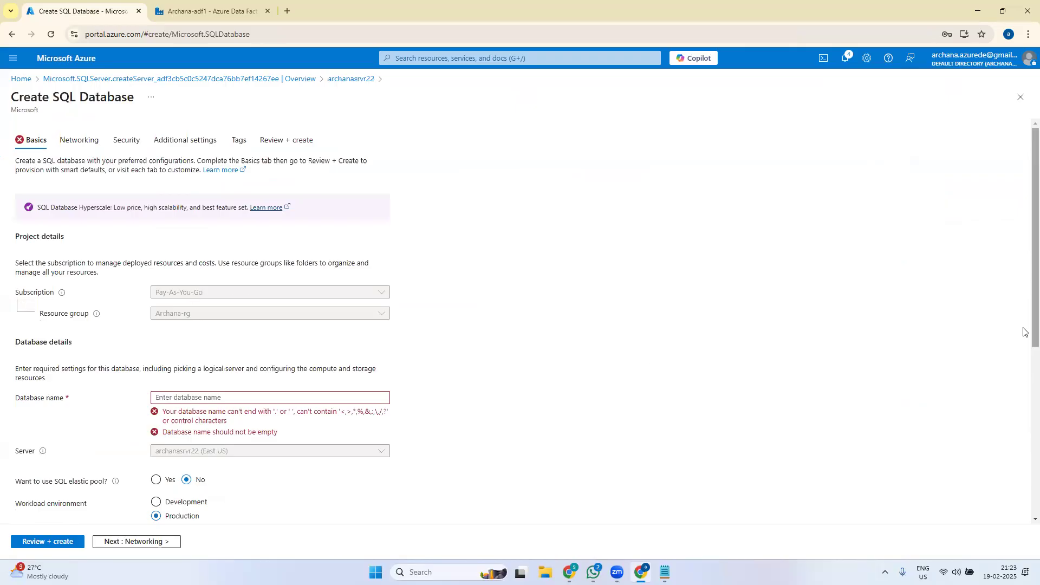
# - Enter archanasqldb22 as the database name and let it pass validation
pyautogui.scroll(-6, 1026, 372)
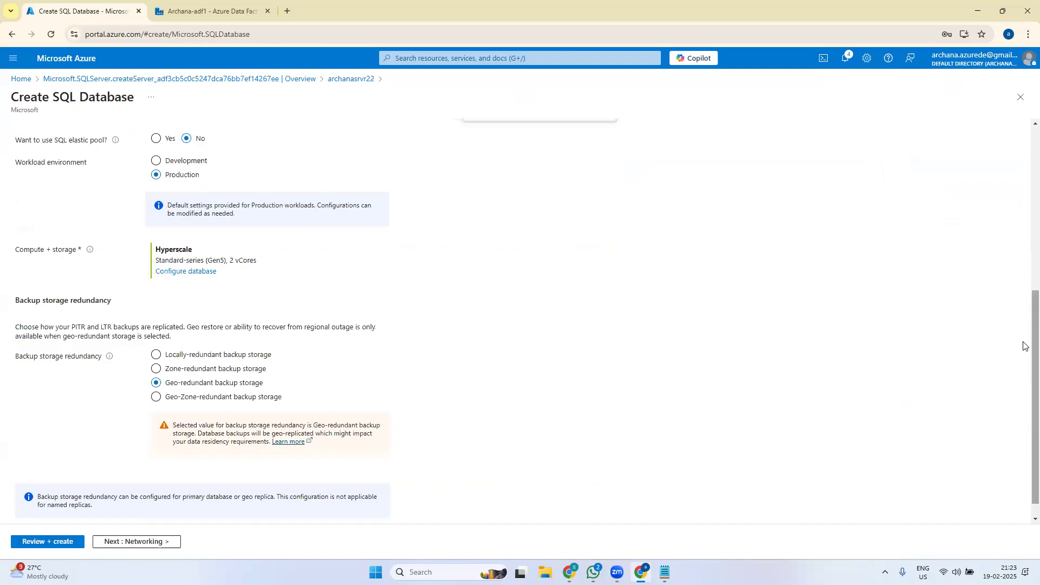
pyautogui.scroll(4, 324, 372)
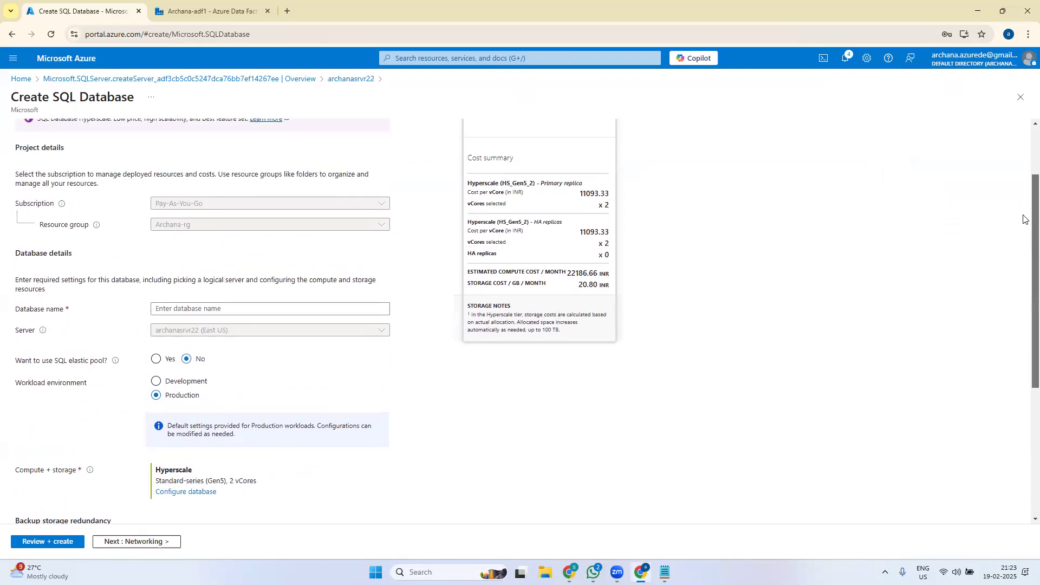
pyautogui.click(243, 316)
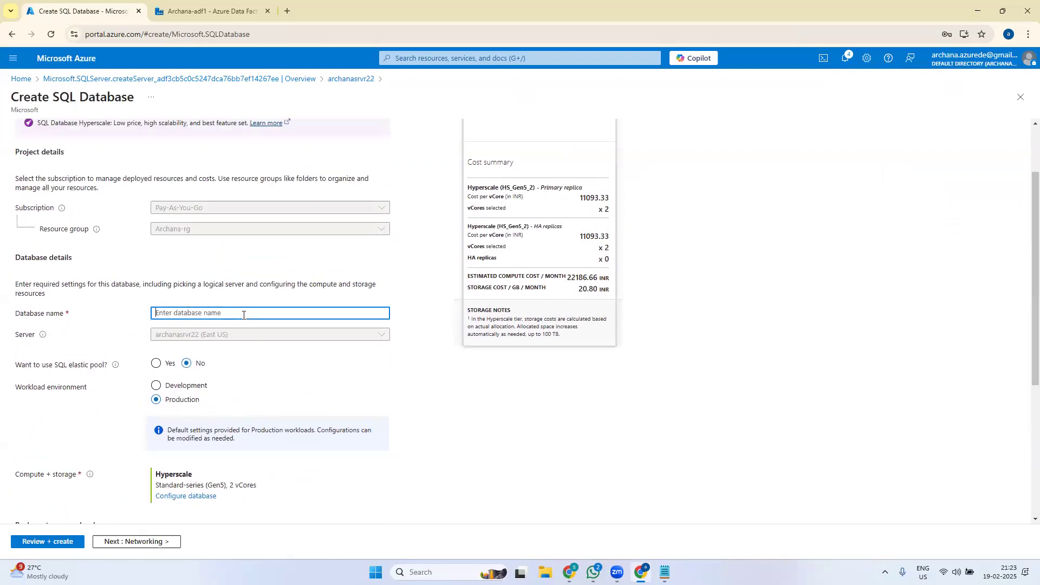
pyautogui.write('archanasqldb2')
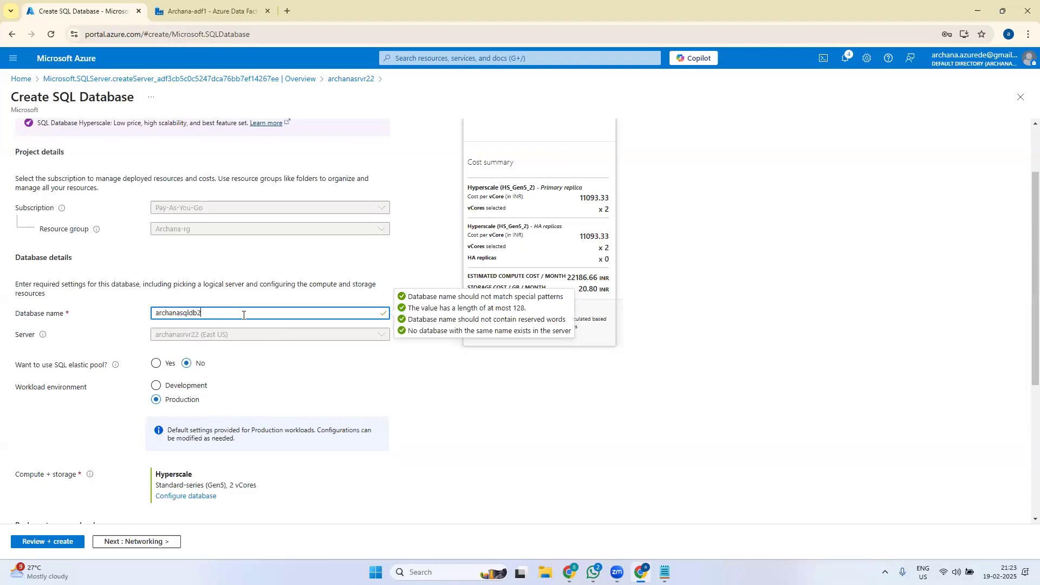
pyautogui.write('2')
pyautogui.click(850, 290)
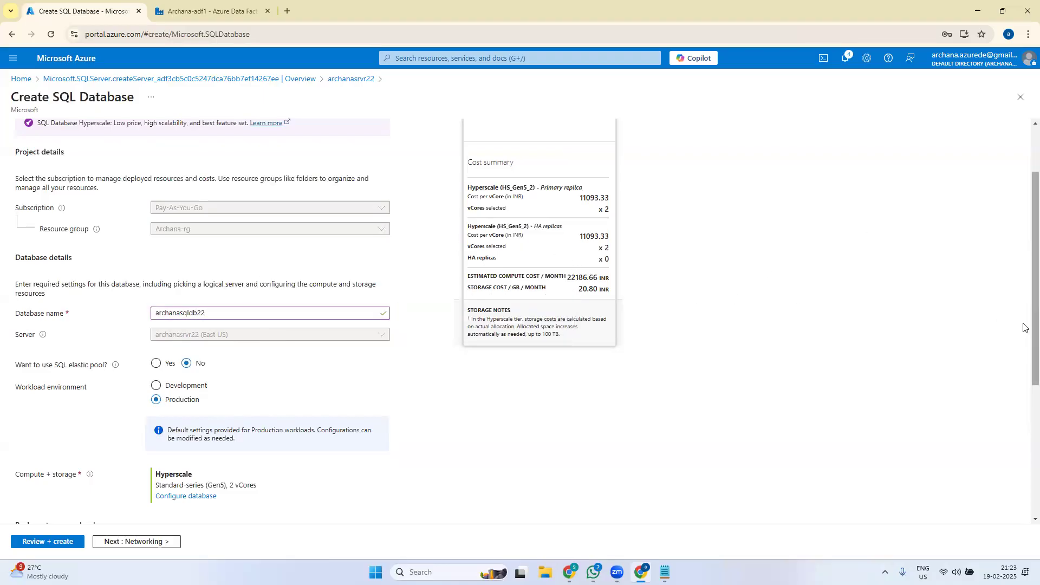
pyautogui.scroll(2, 1023, 303)
pyautogui.scroll(1, 1024, 263)
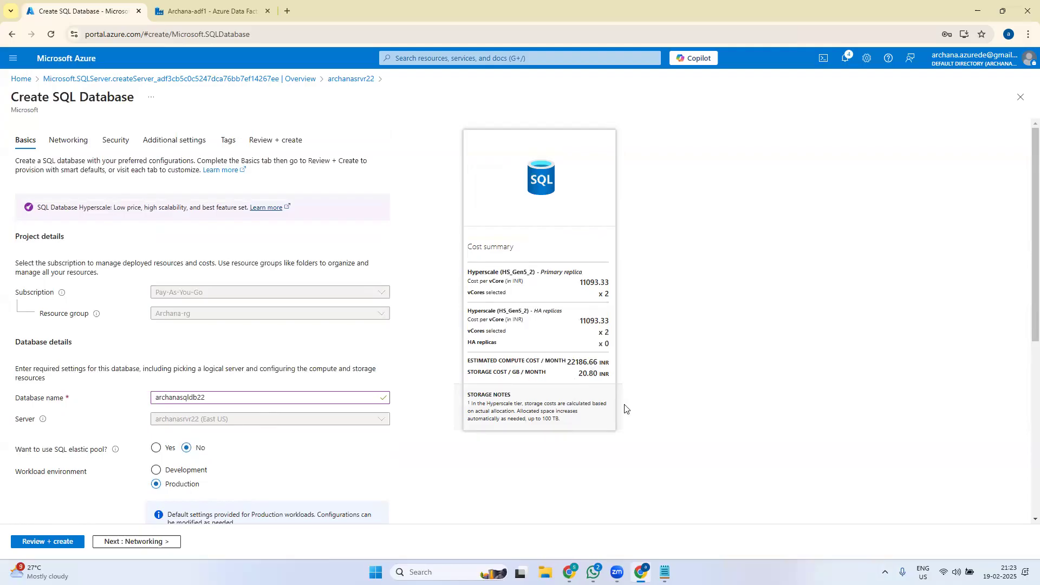
pyautogui.scroll(-2, 1026, 303)
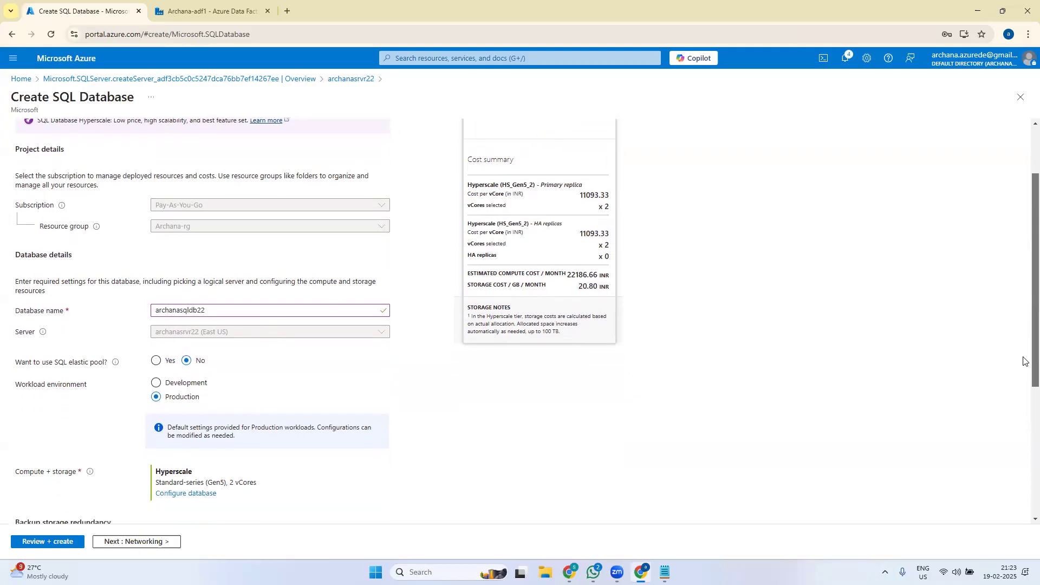
pyautogui.scroll(-1, 1026, 361)
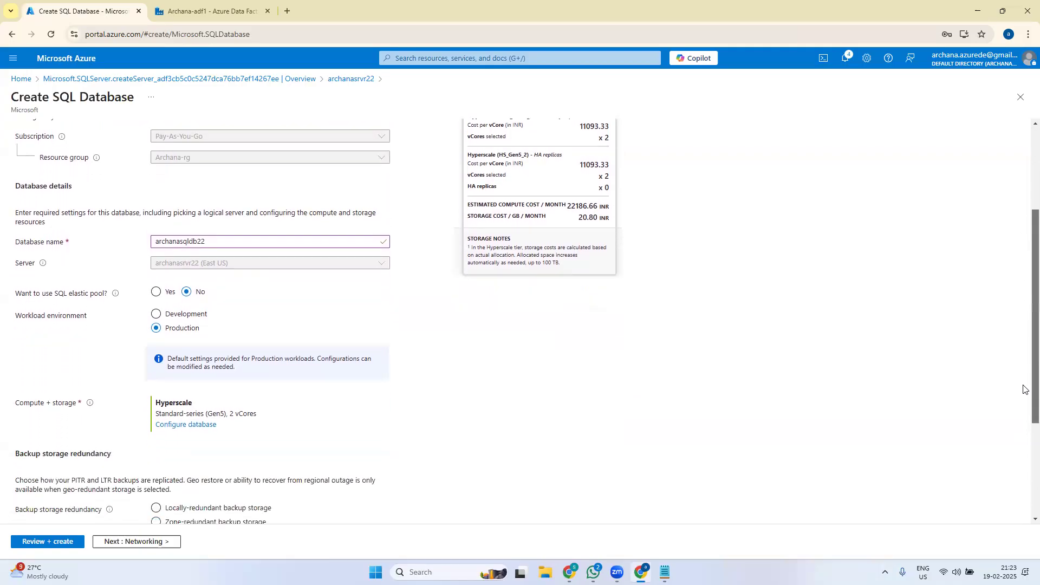
# - Choose the Development workload environment and open the Compute + storage configuration
pyautogui.click(156, 314)
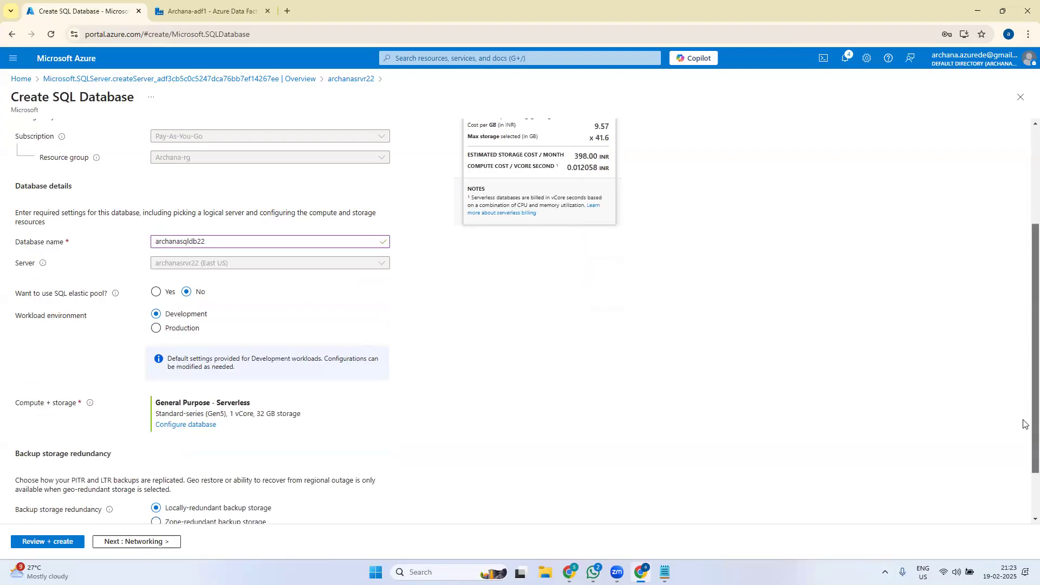
pyautogui.scroll(3, 1024, 349)
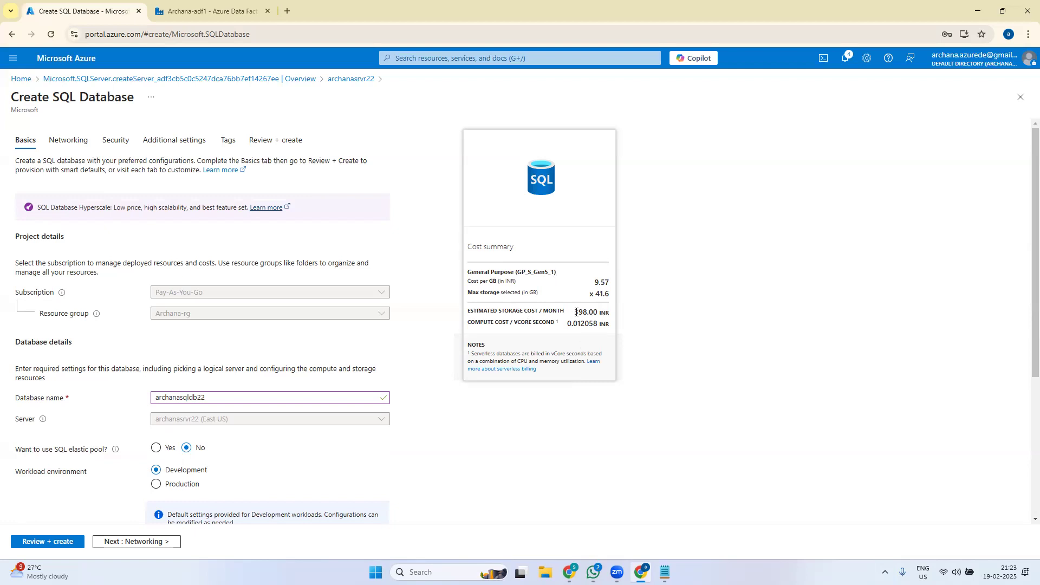
pyautogui.moveTo(1025, 241); pyautogui.dragTo(1025, 399)
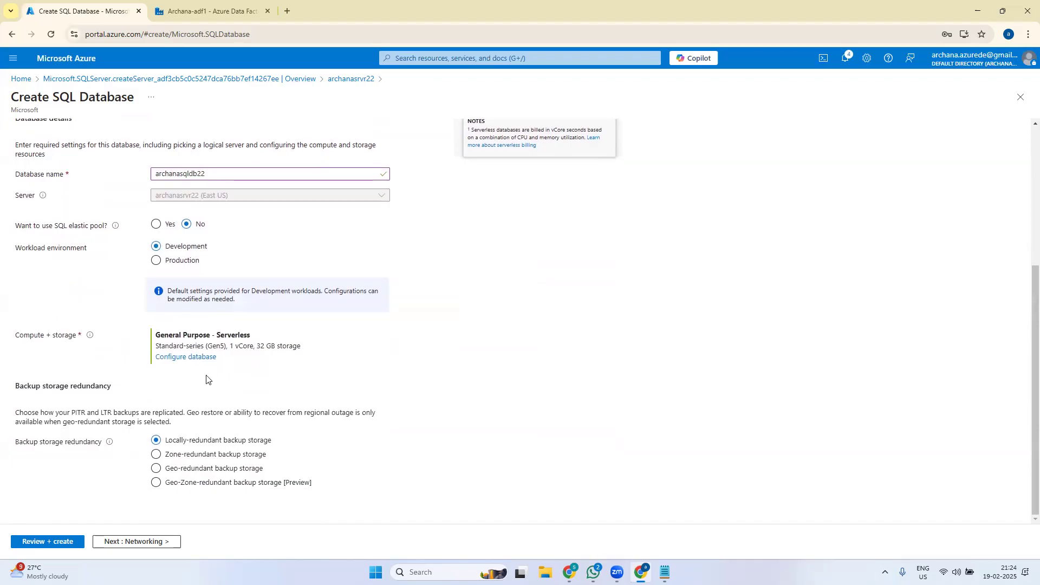
pyautogui.click(185, 357)
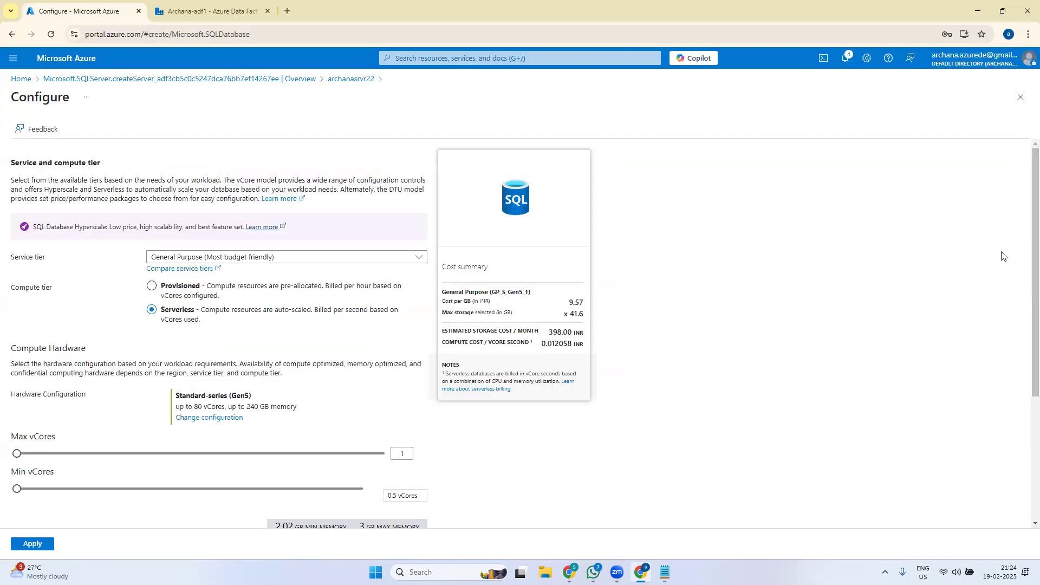
# - Keep the Serverless compute tier and set max vCores to 1
pyautogui.scroll(-1, 1025, 216)
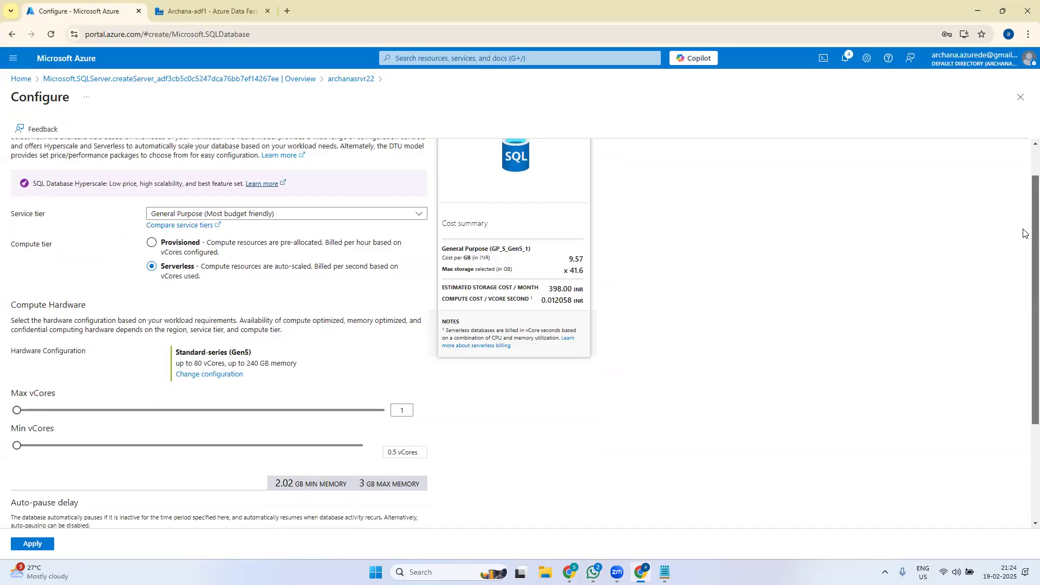
pyautogui.moveTo(1026, 234); pyautogui.dragTo(1026, 342)
pyautogui.scroll(3, 160, 269)
pyautogui.click(153, 265)
pyautogui.click(152, 287)
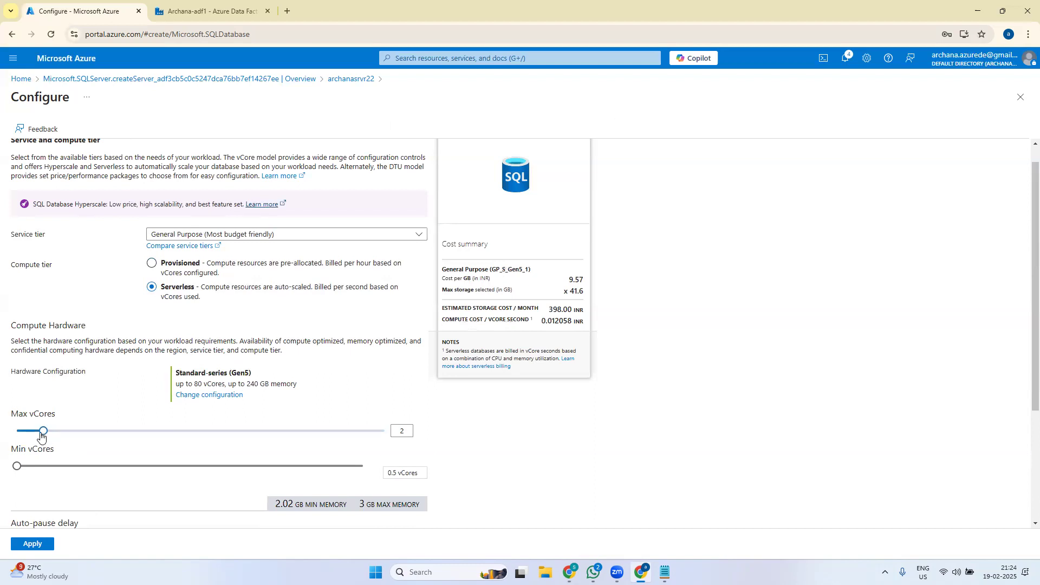
pyautogui.click(404, 430)
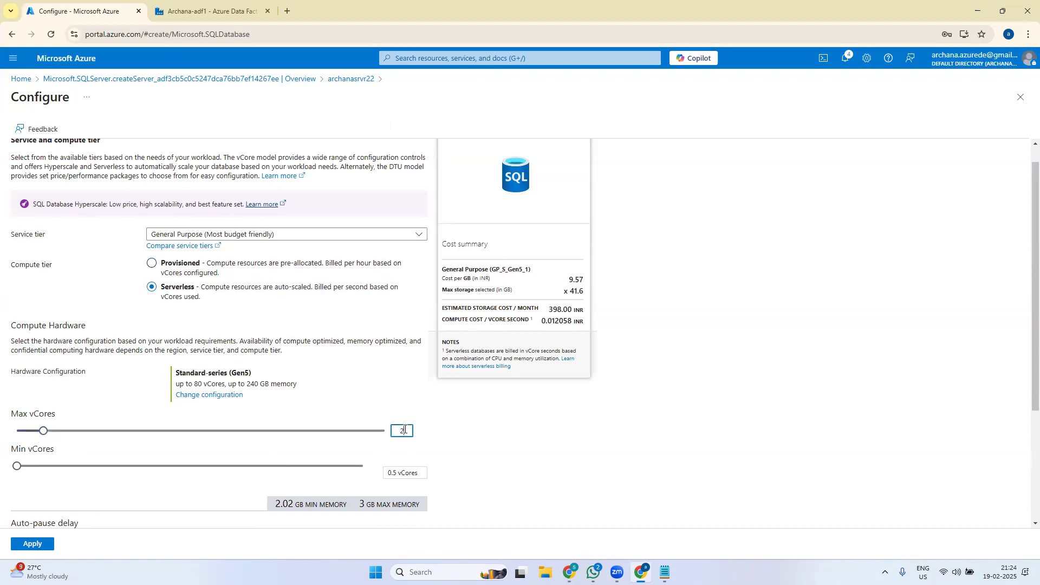
pyautogui.write('1')
pyautogui.click(586, 439)
# - Reduce the data max size slider to 16 GB
pyautogui.scroll(-1, 1024, 423)
pyautogui.scroll(-2, 1024, 429)
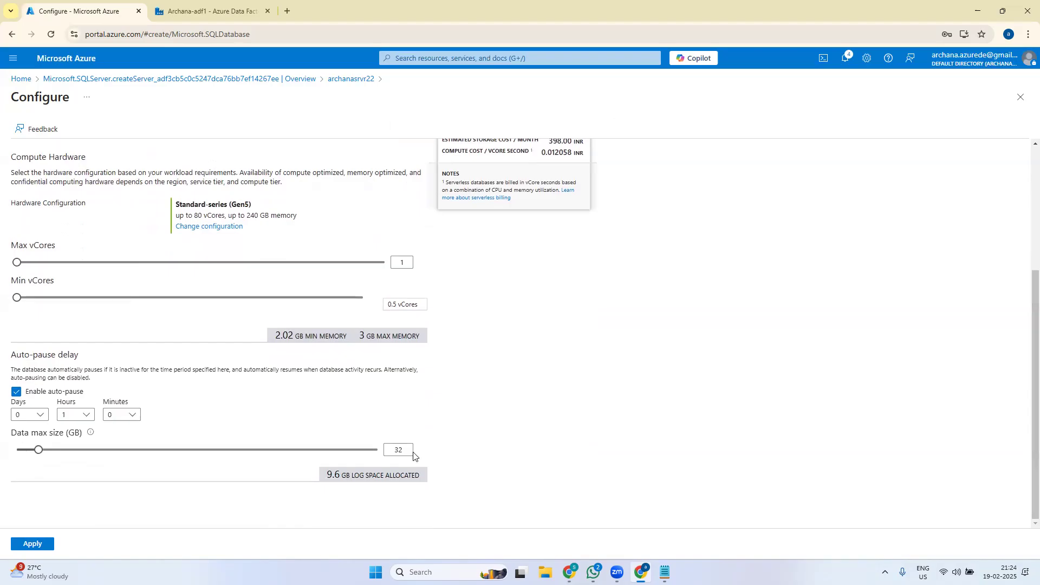
pyautogui.moveTo(36, 453); pyautogui.dragTo(28, 453)
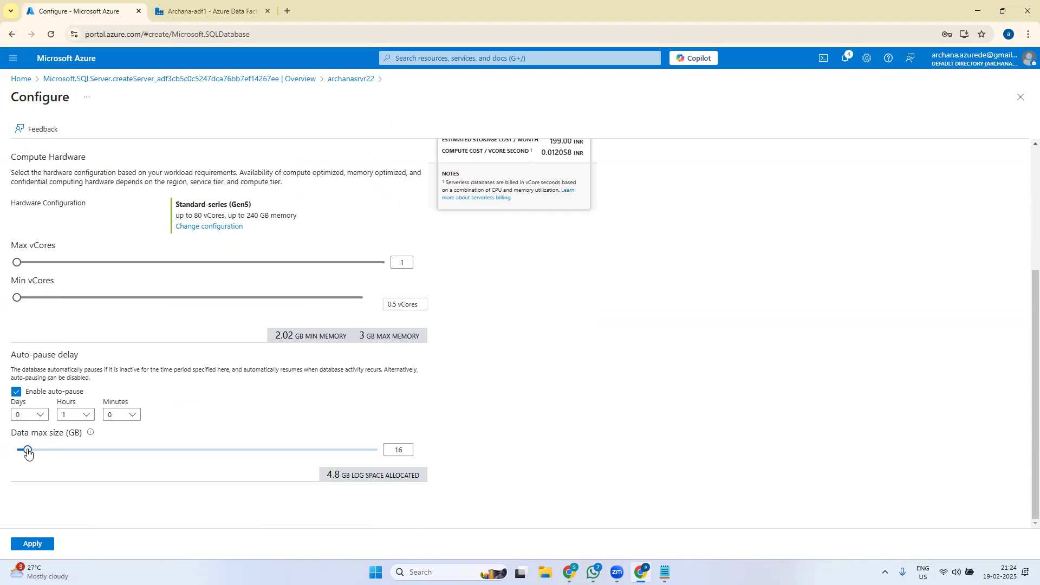
pyautogui.moveTo(1023, 462); pyautogui.dragTo(1023, 311)
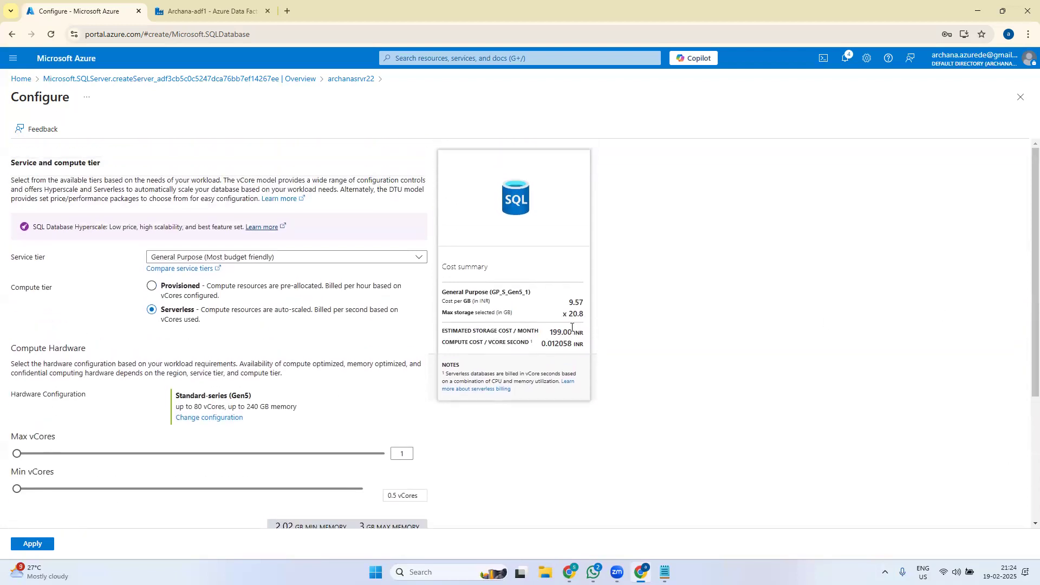
pyautogui.moveTo(1024, 329); pyautogui.dragTo(1024, 277)
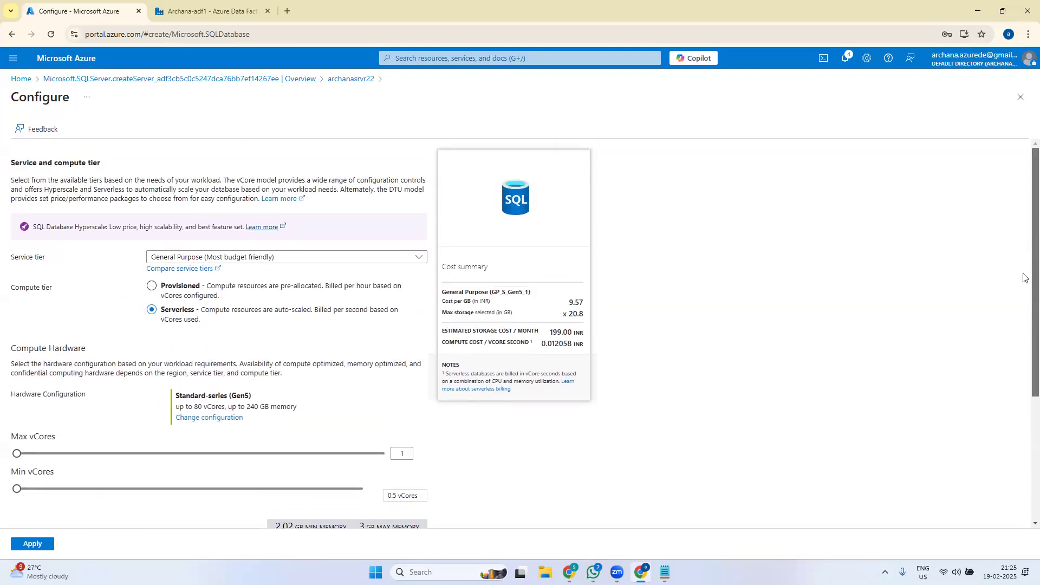
pyautogui.scroll(-4, 1025, 277)
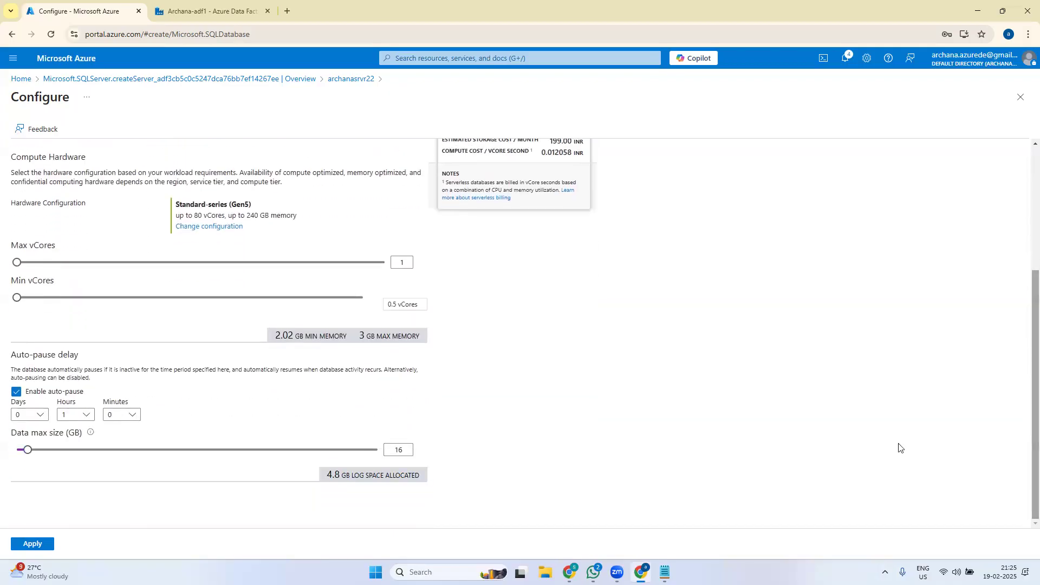
# - Apply the serverless compute settings and look over the Networking and Security tabs
pyautogui.click(32, 544)
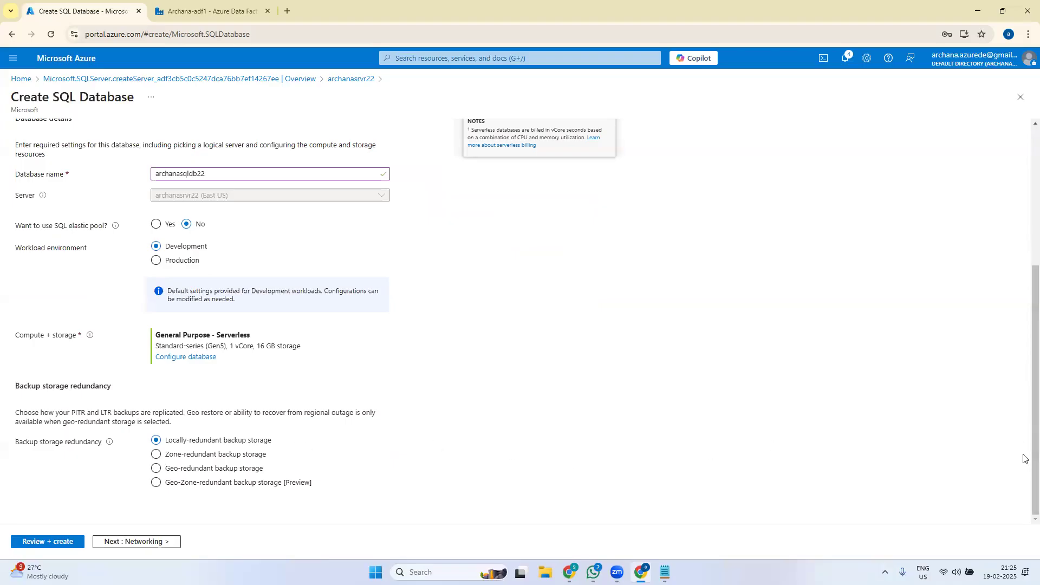
pyautogui.scroll(5, 1023, 459)
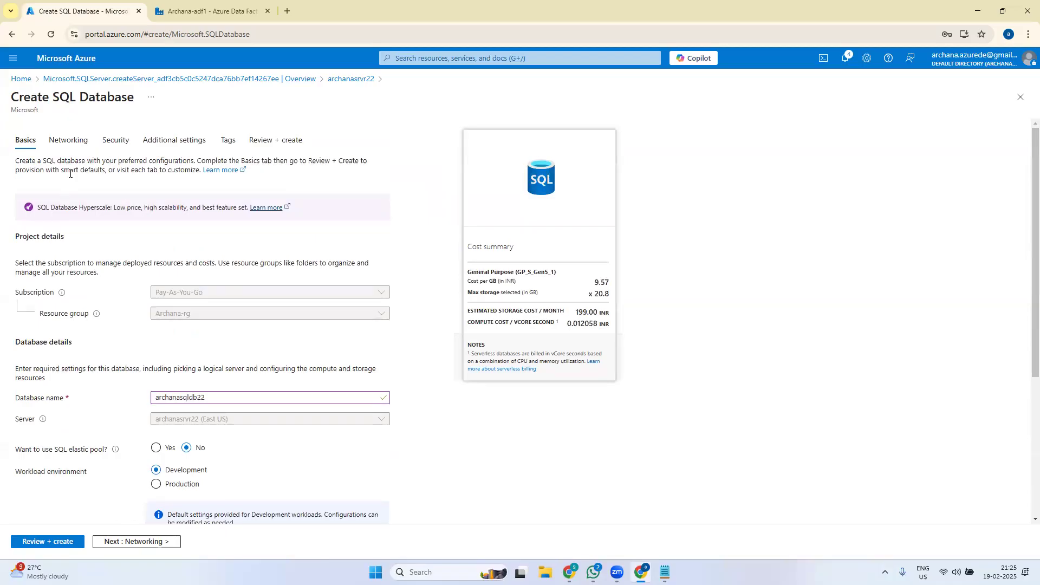
pyautogui.click(71, 141)
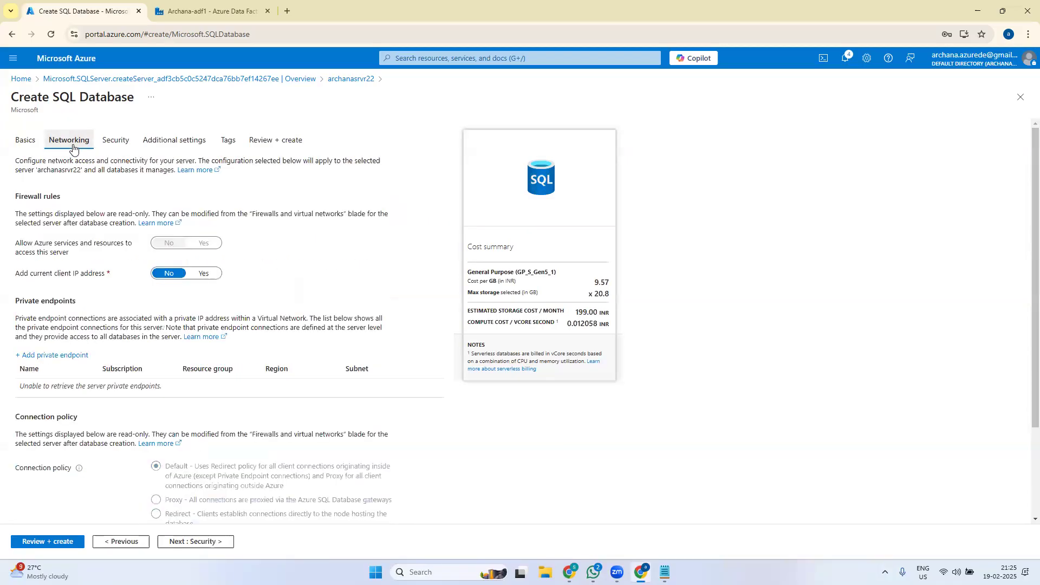
pyautogui.click(120, 152)
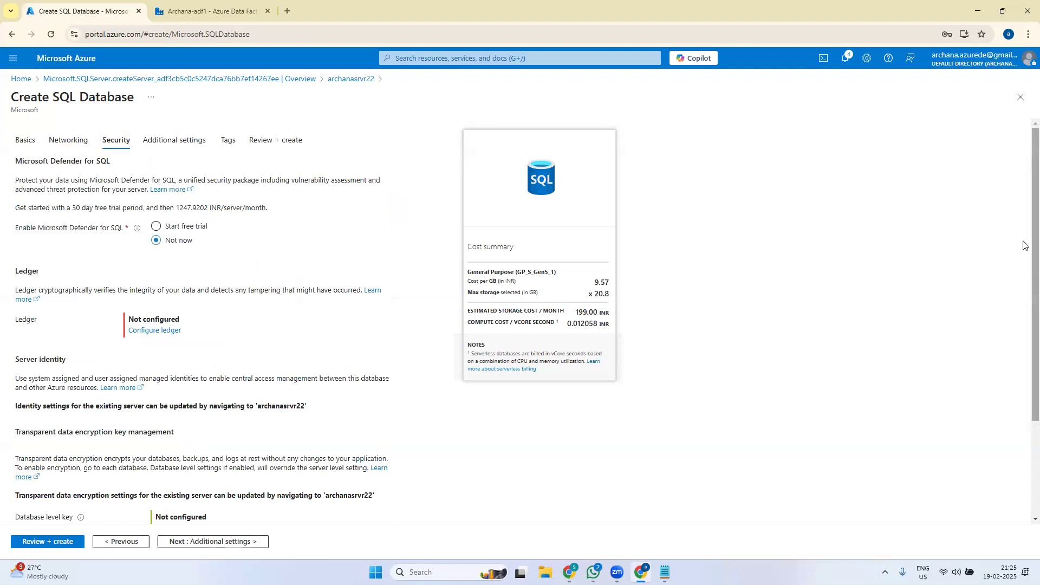
pyautogui.scroll(-3, 1024, 244)
pyautogui.scroll(3, 1024, 399)
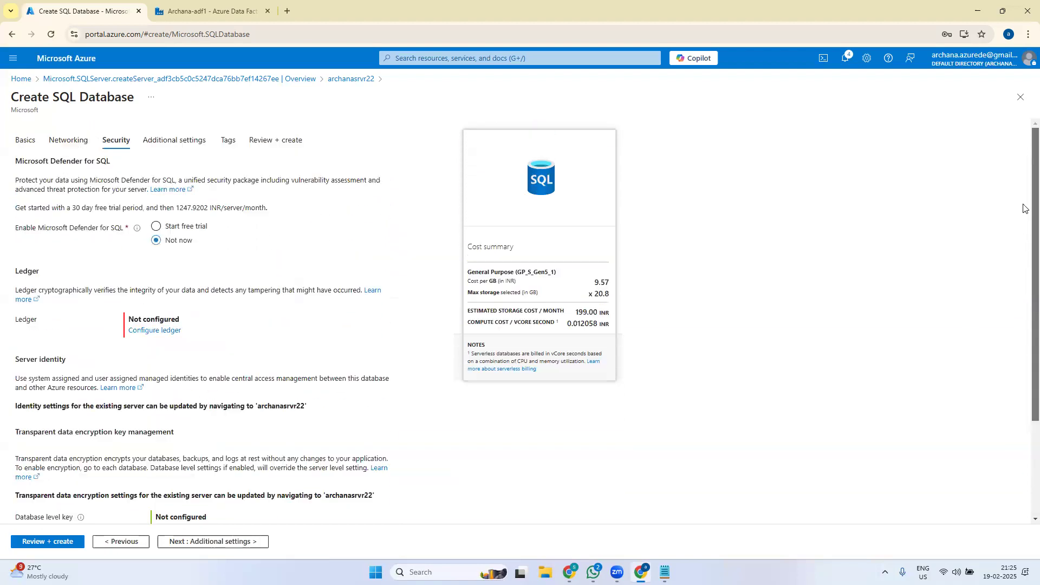
# - Recheck Networking, then pass Additional settings and Tags to reach Review + create
pyautogui.click(80, 143)
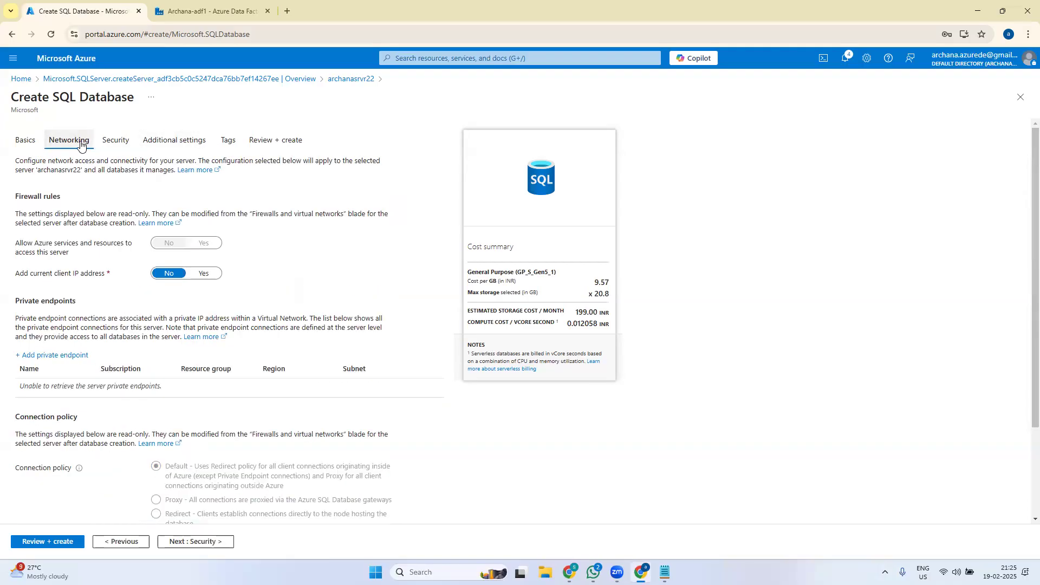
pyautogui.scroll(-3, 1024, 380)
pyautogui.scroll(3, 1025, 433)
pyautogui.click(177, 138)
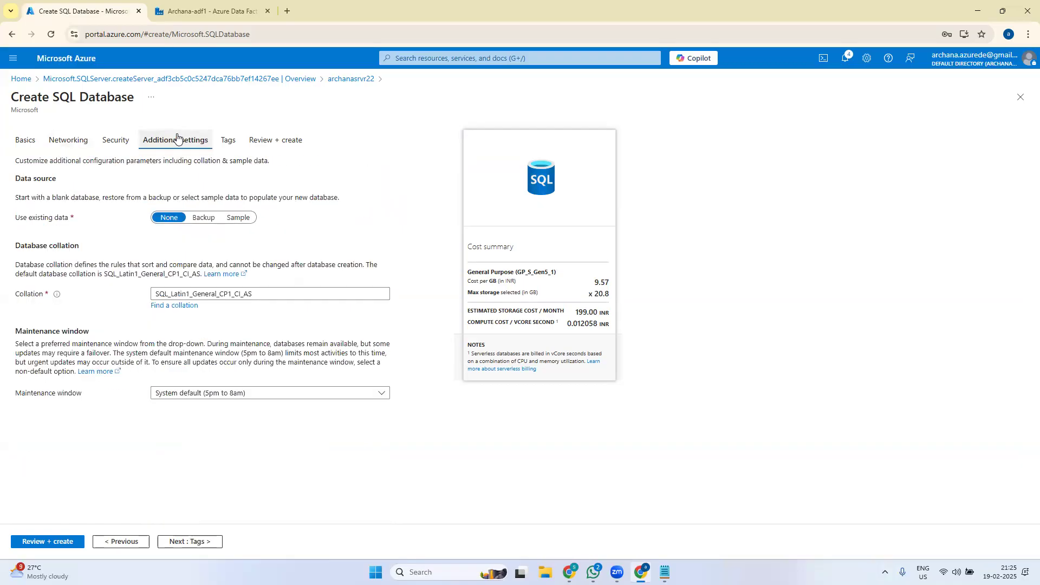
pyautogui.click(228, 140)
pyautogui.click(287, 141)
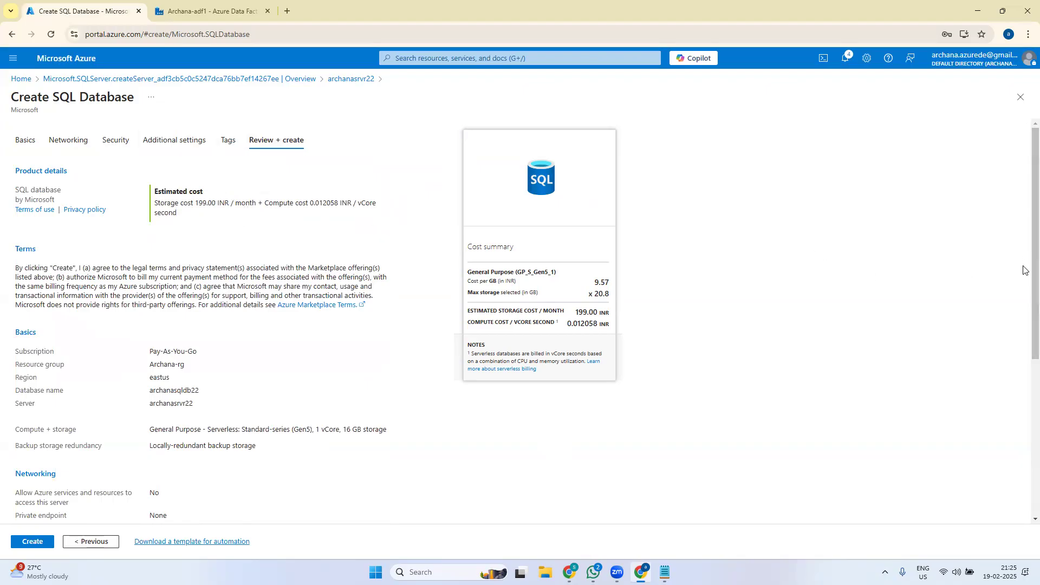
# - Submit creation of archanasqldb22 from the review summary
pyautogui.scroll(-5, 1023, 287)
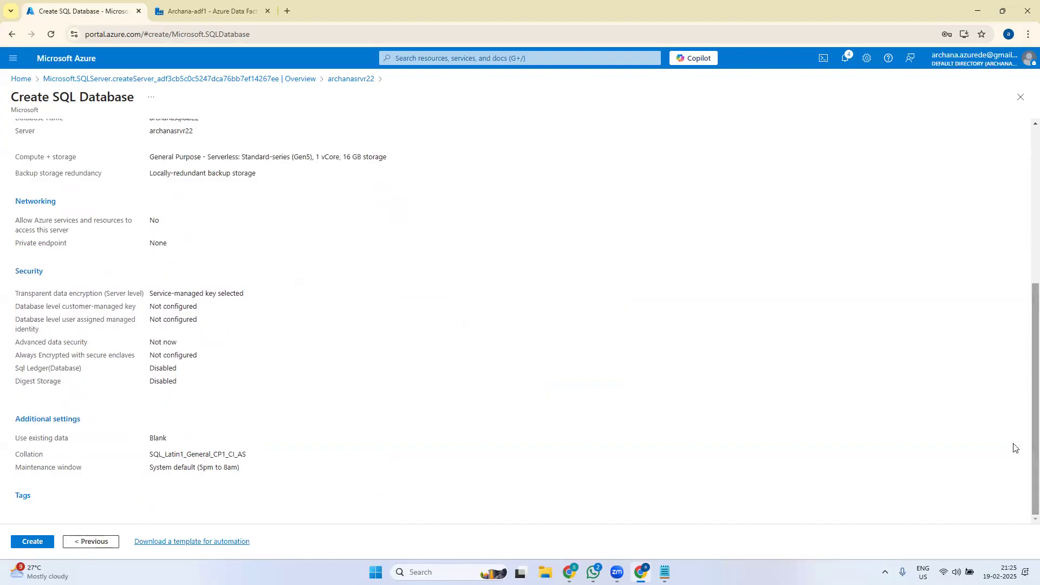
pyautogui.click(32, 542)
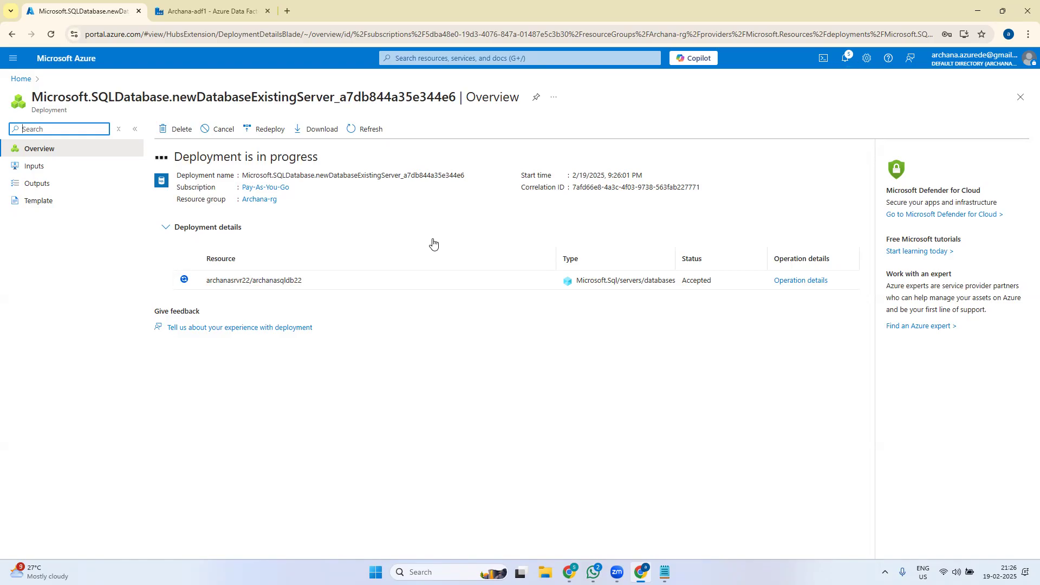
# - Refresh until the deployment completes, open archanasqldb22, then return to Home
pyautogui.click(363, 132)
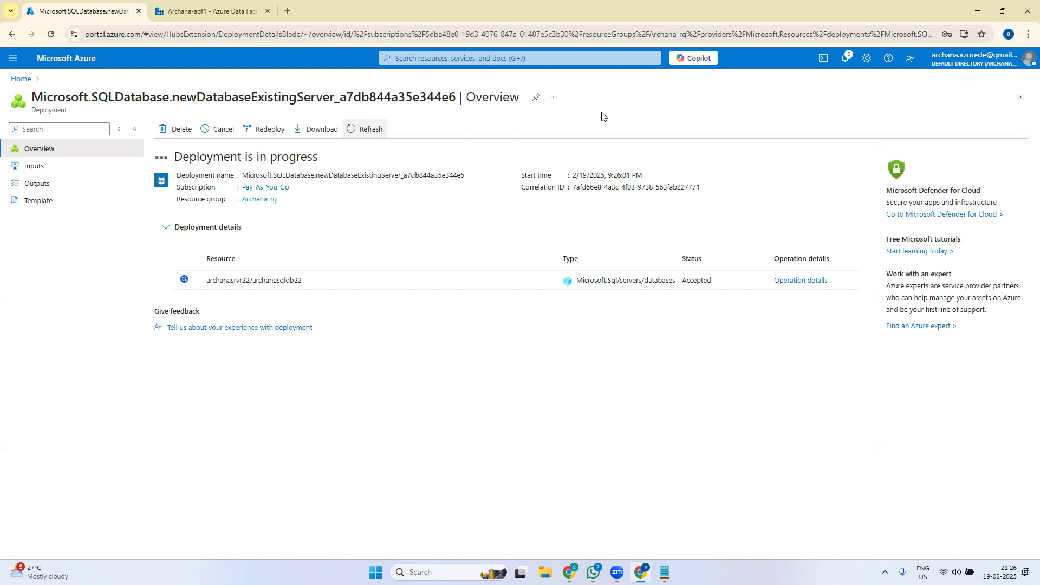
pyautogui.click(375, 131)
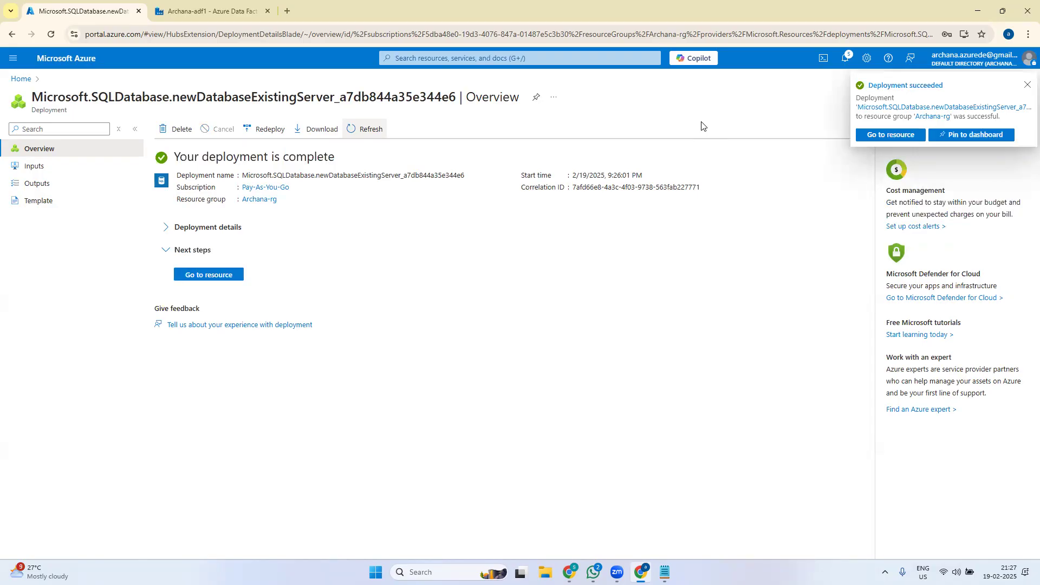
pyautogui.click(1028, 85)
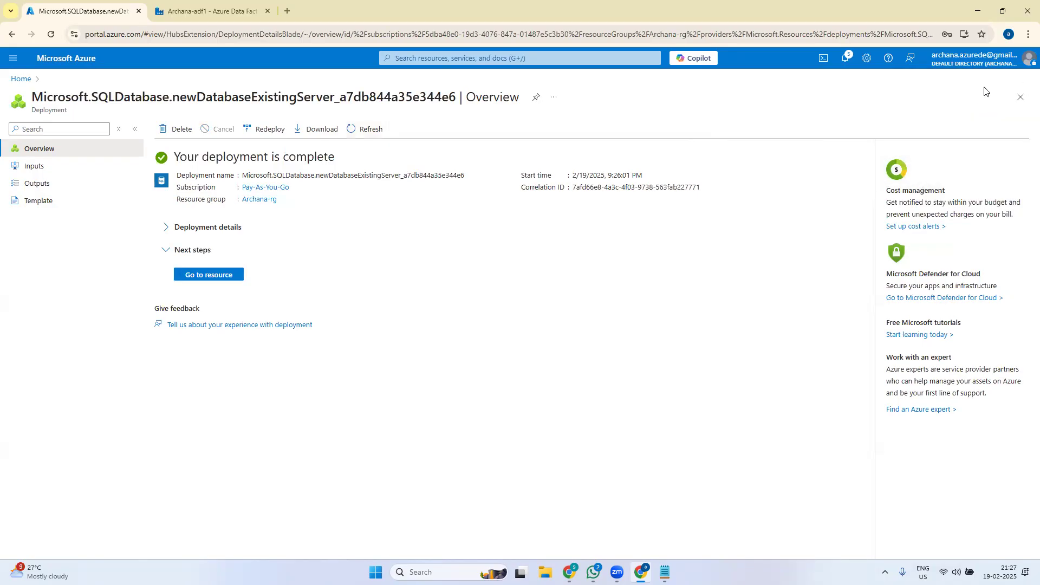
pyautogui.click(202, 277)
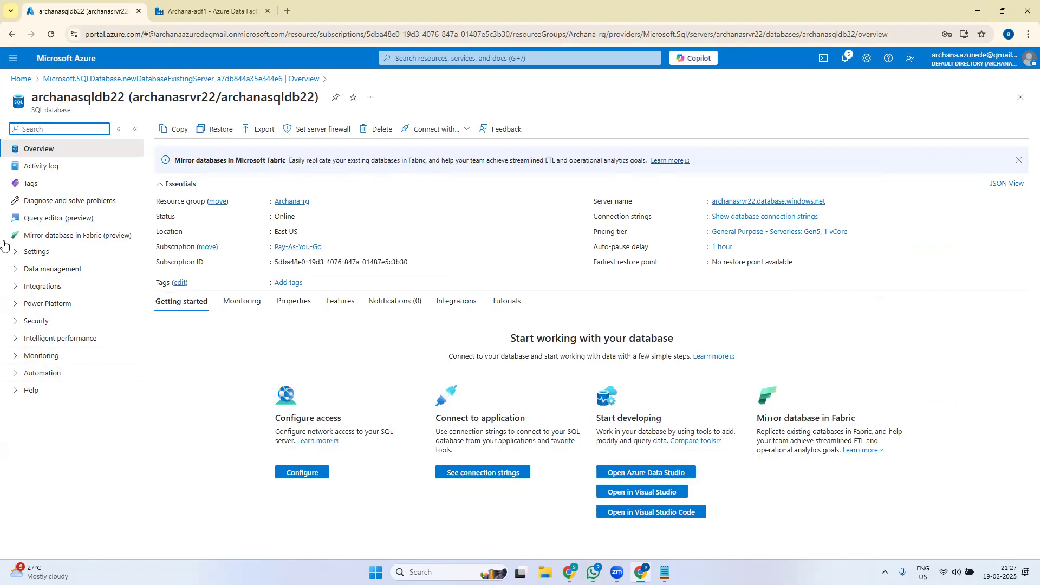
pyautogui.click(22, 79)
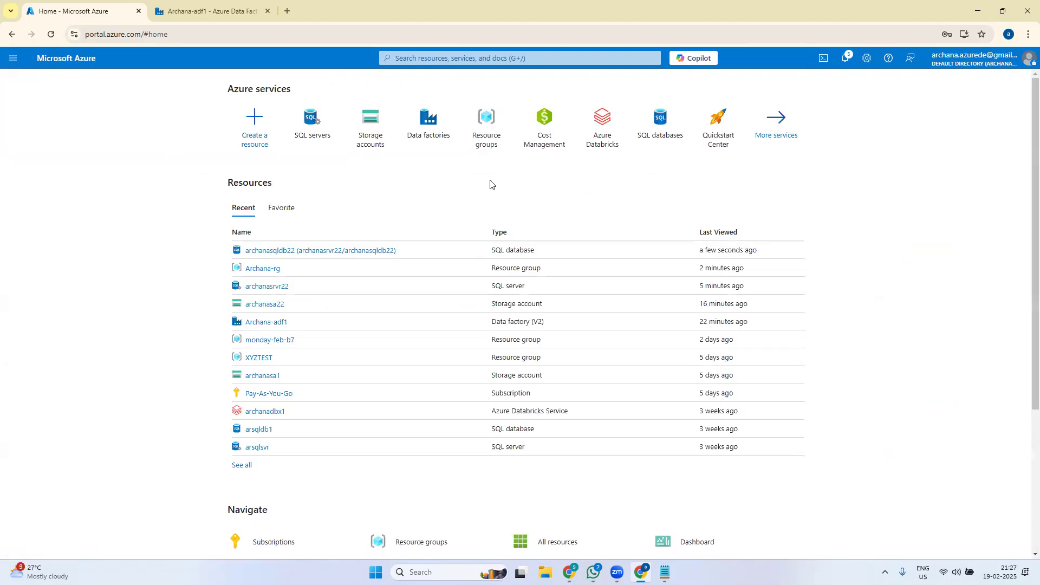
# - Search 'sql', open the SQL databases list, and select archanasqldb22
pyautogui.click(501, 59)
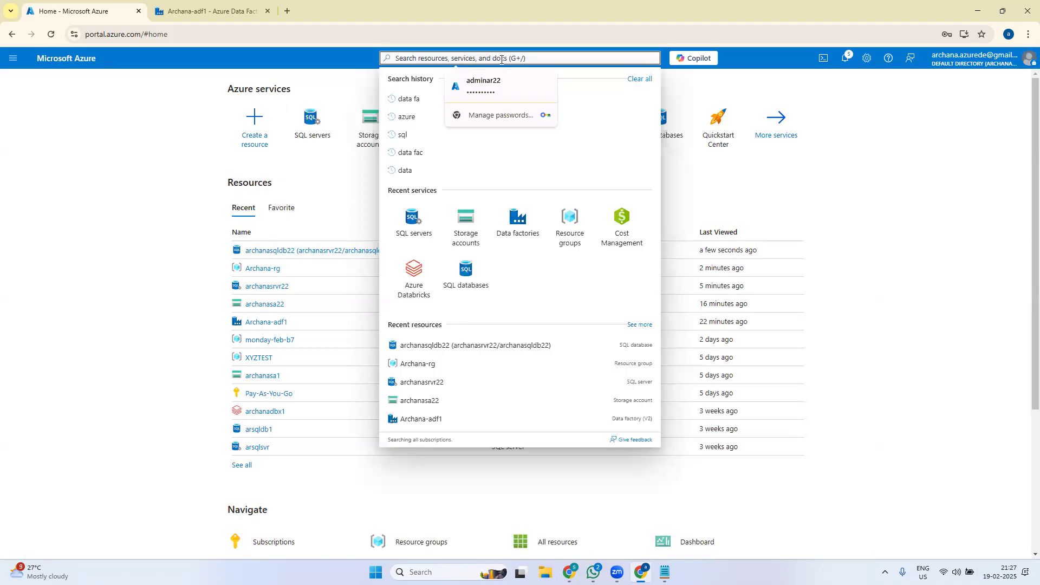
pyautogui.write('sql')
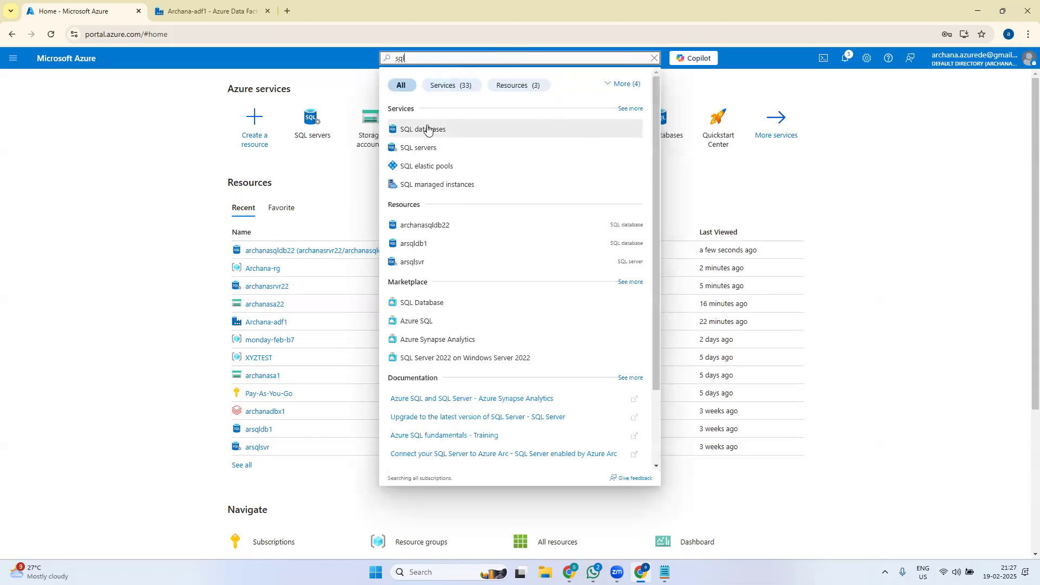
pyautogui.click(428, 135)
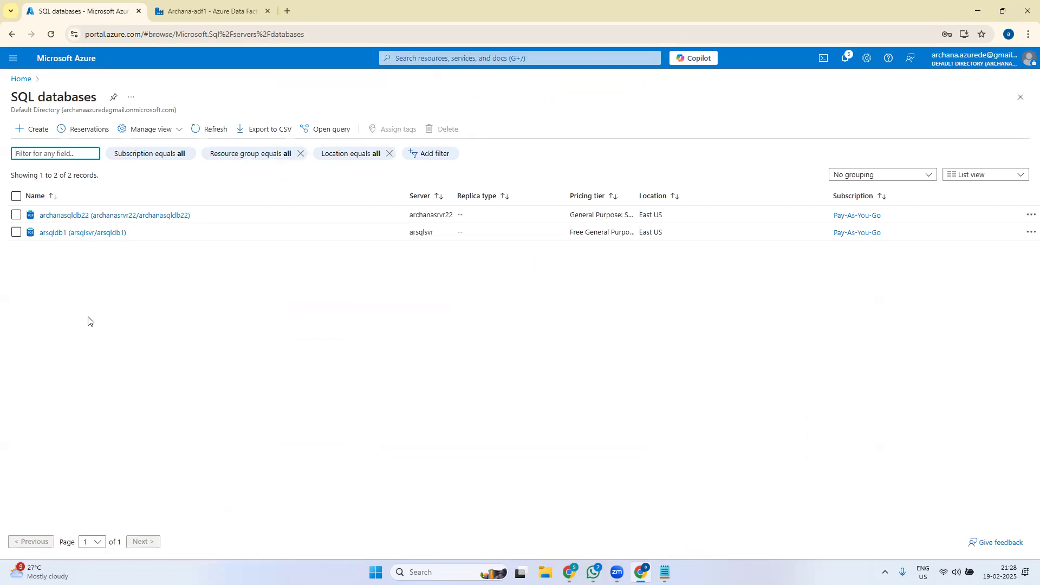
pyautogui.click(95, 219)
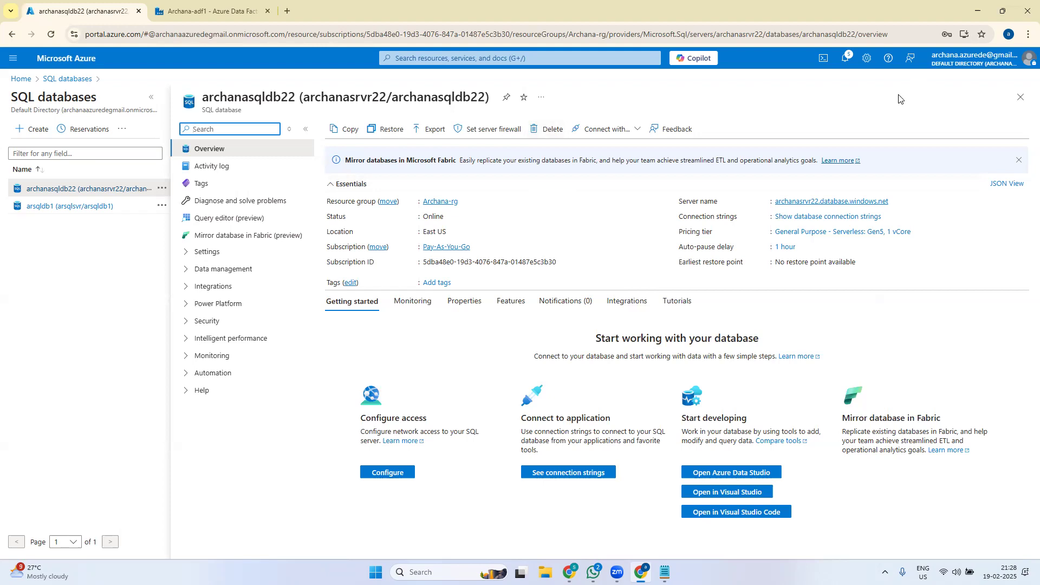
pyautogui.click(1021, 97)
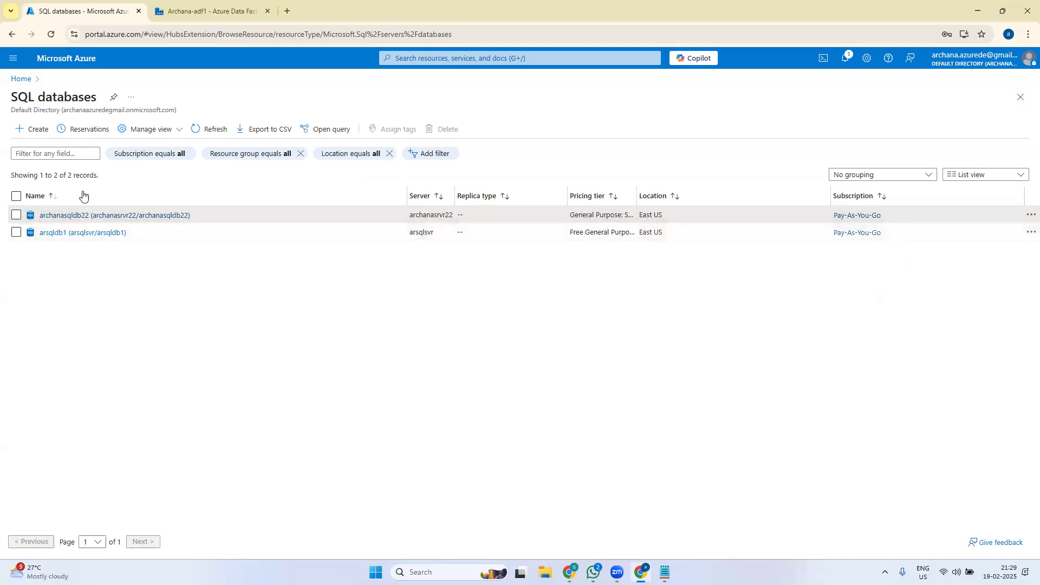
pyautogui.click(149, 216)
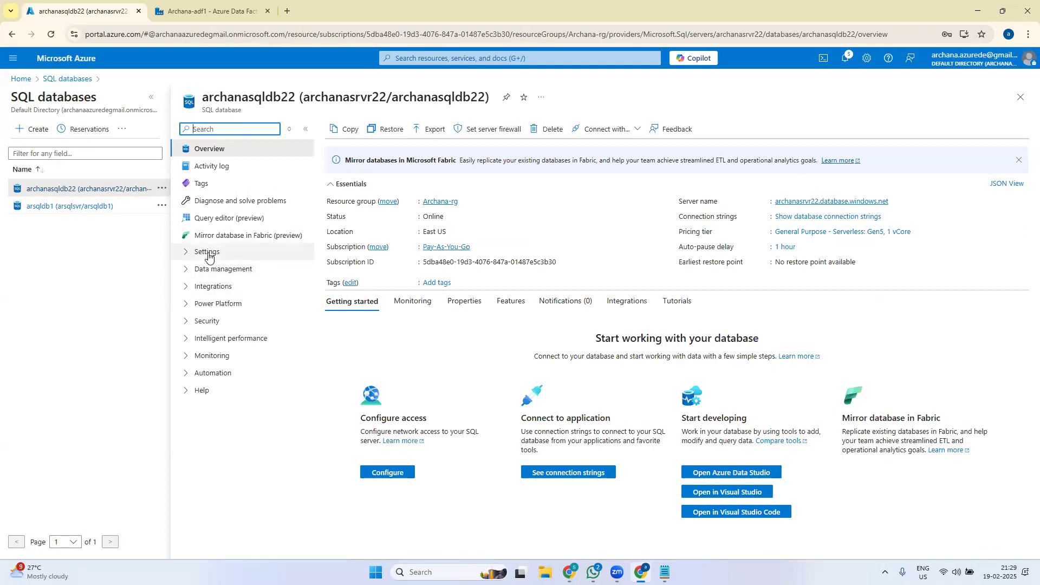
# - Open Query editor (preview) for archanasqldb22 and submit the SQL admin password
pyautogui.click(223, 223)
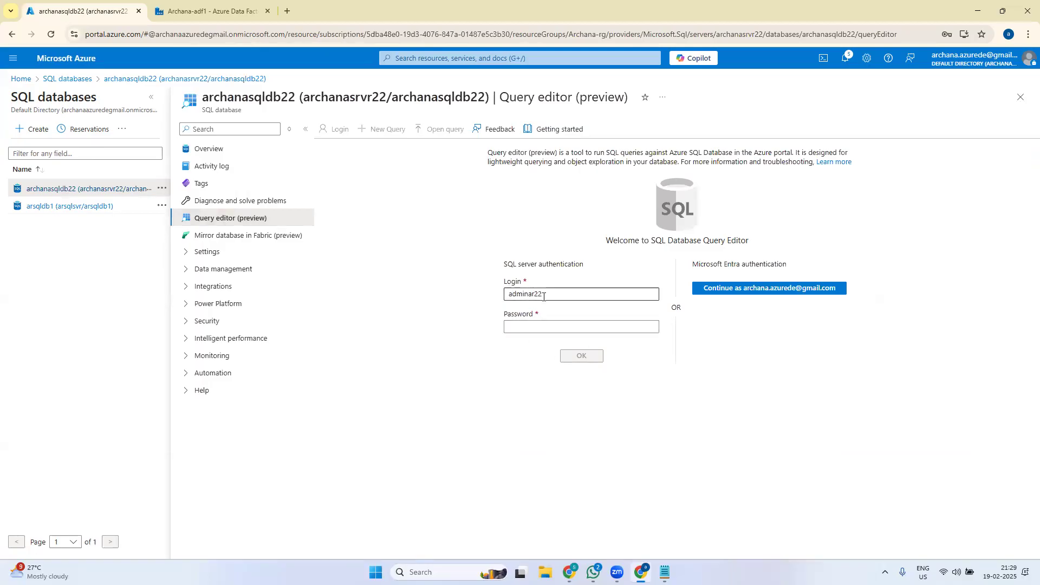
pyautogui.click(548, 327)
pyautogui.write('•')
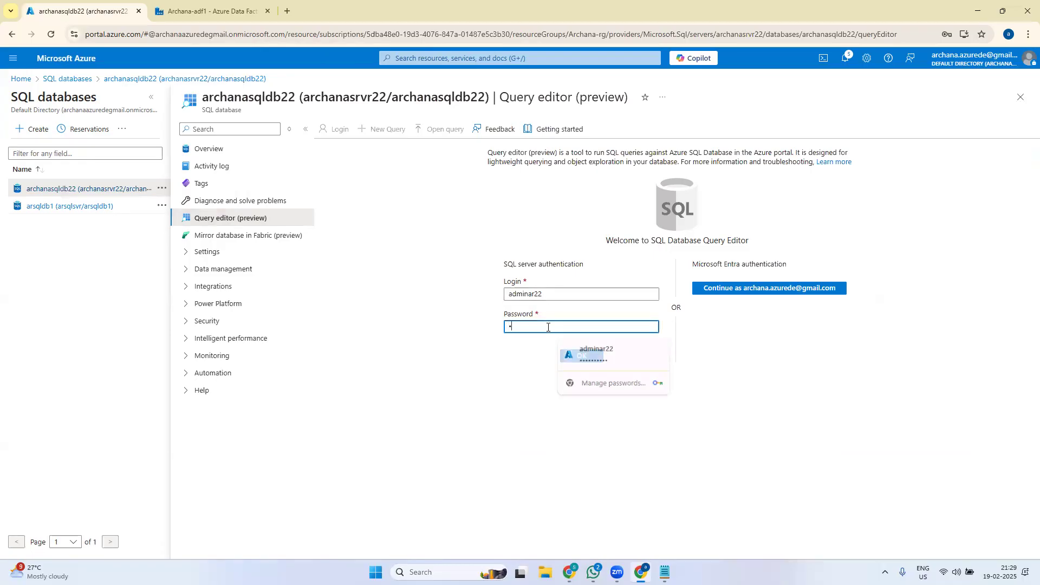
pyautogui.write('••••••')
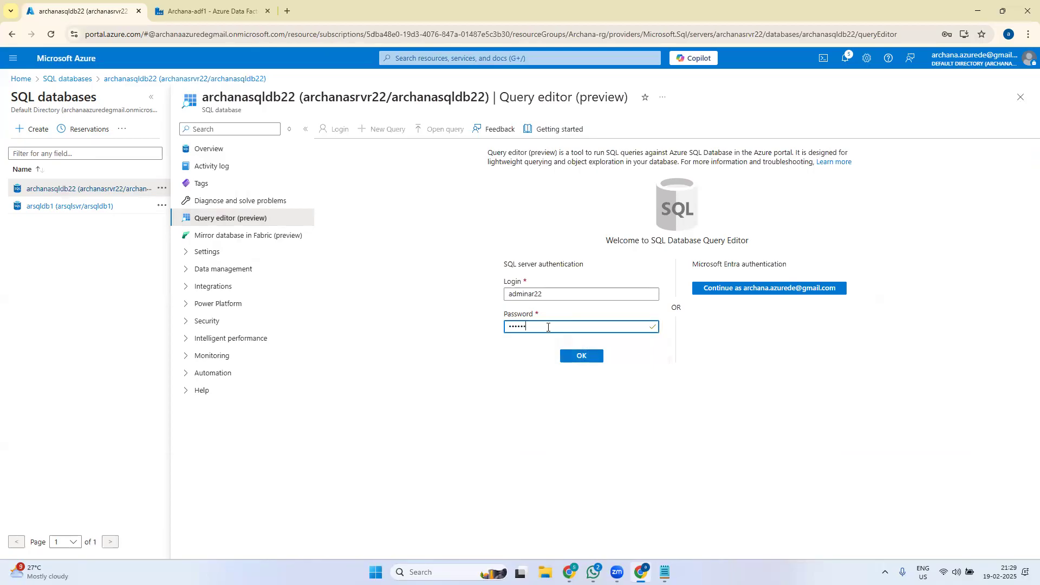
pyautogui.write('•••')
pyautogui.click(583, 359)
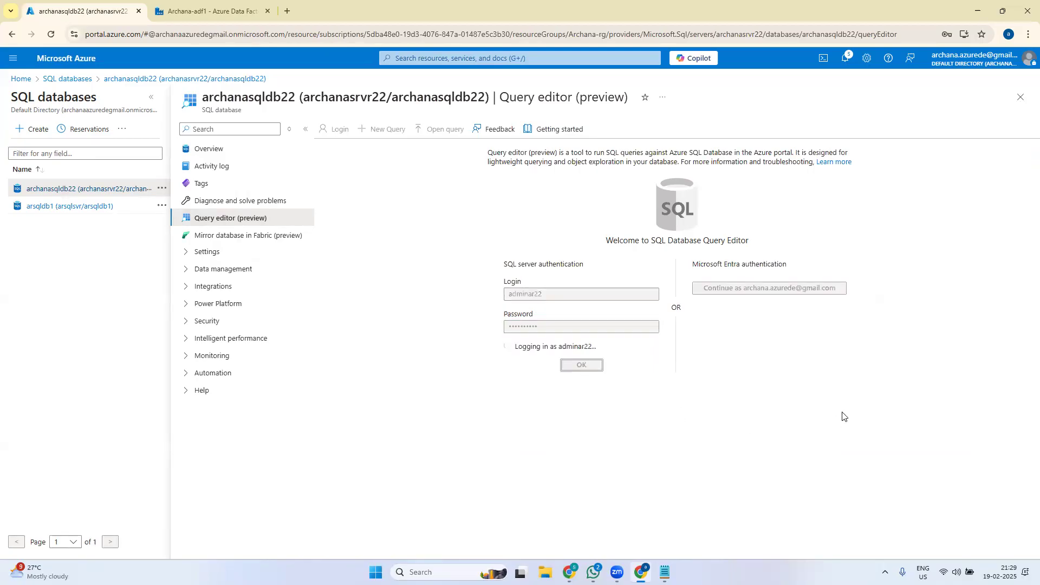
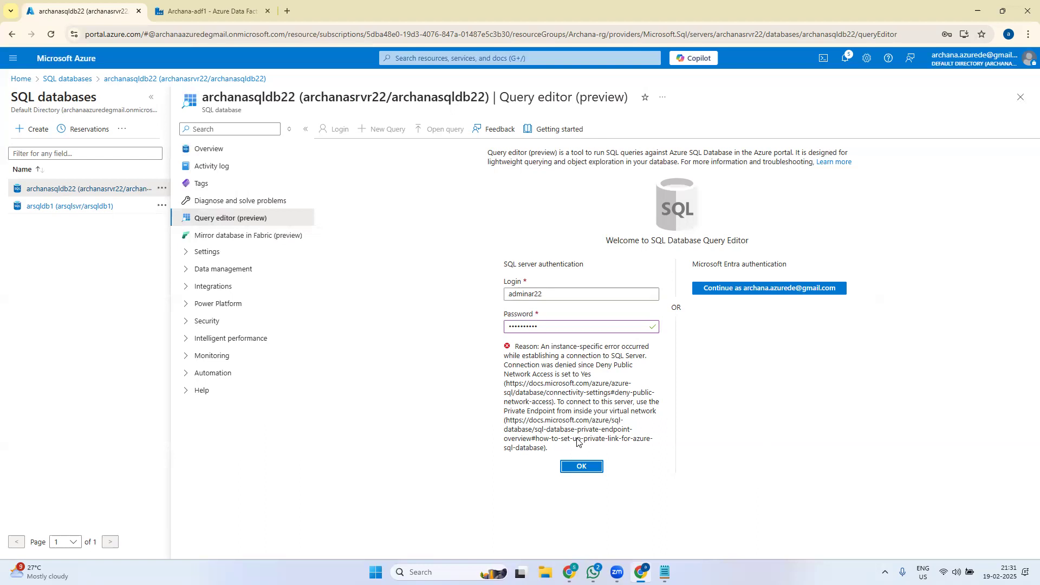
# - Search the database's settings menu for 'ne', then go Home and discard the query editor edits
pyautogui.click(191, 257)
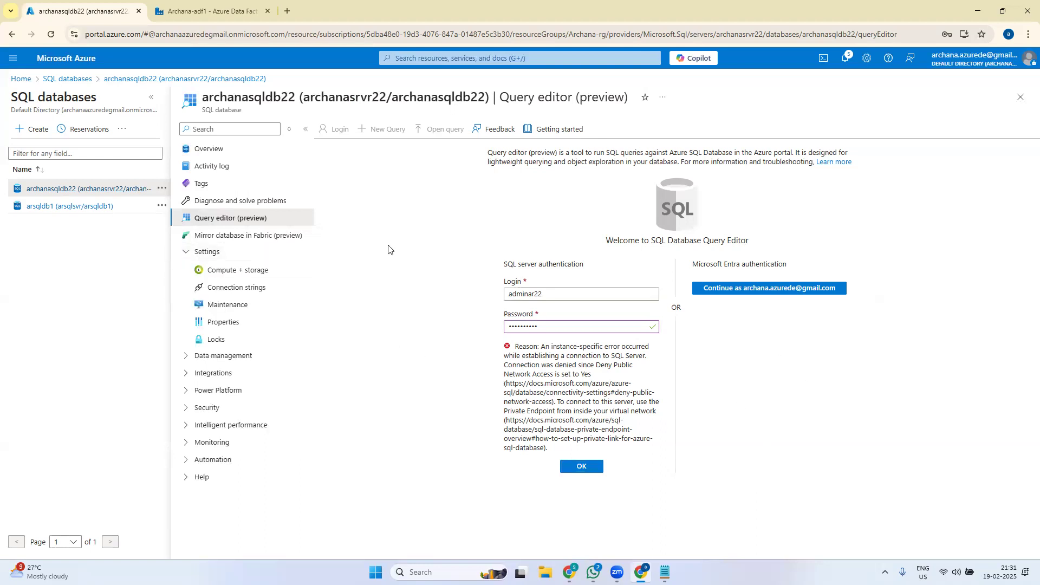
pyautogui.click(241, 130)
pyautogui.write('net')
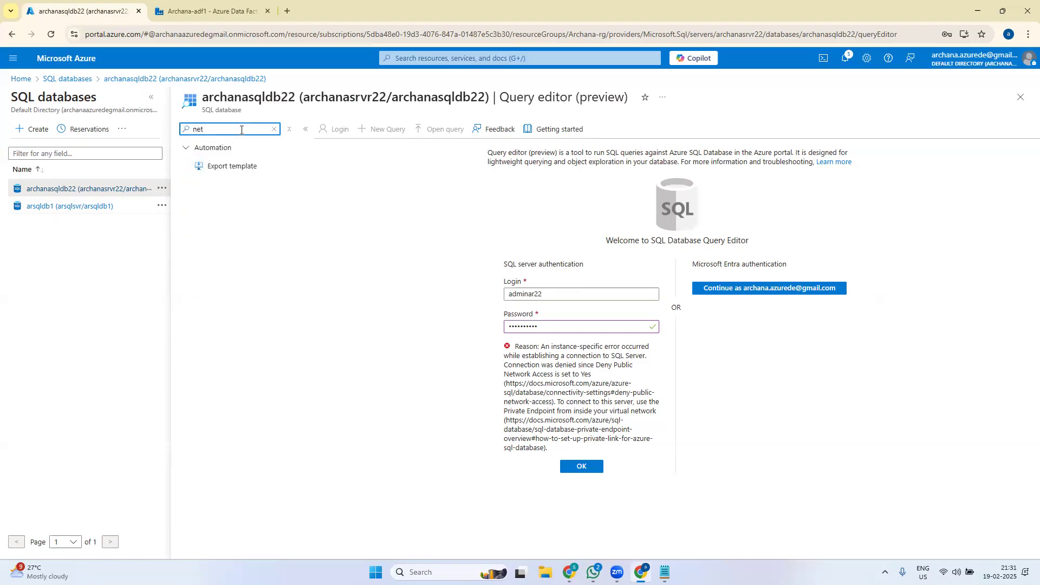
pyautogui.press('BackSpace')
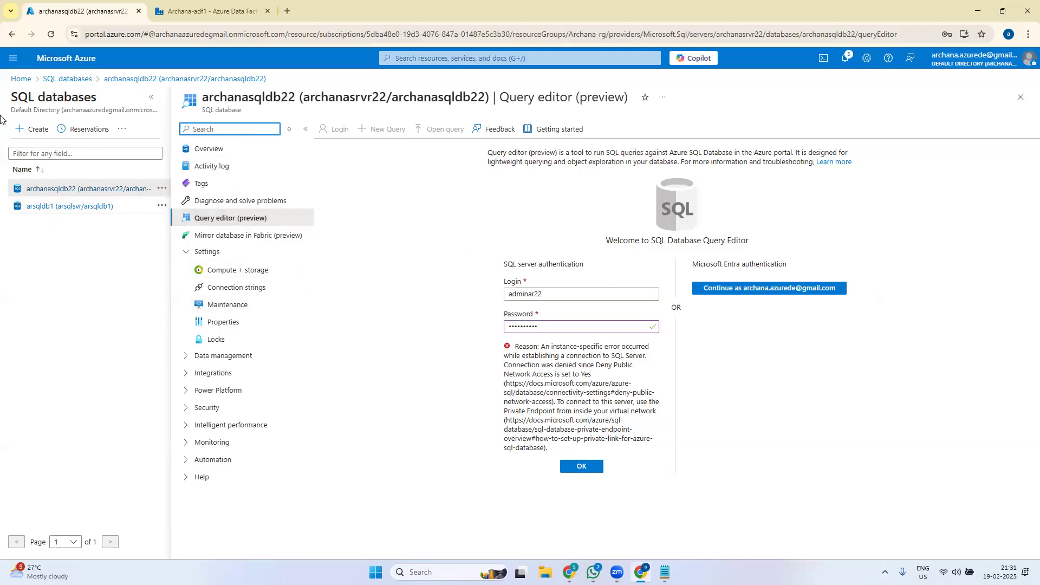
pyautogui.click(26, 83)
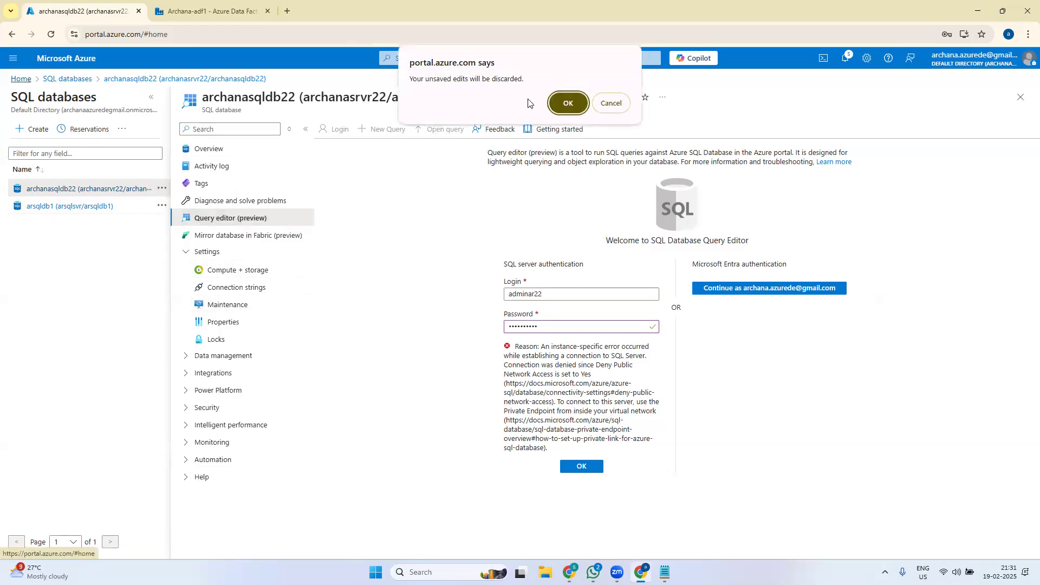
pyautogui.click(569, 103)
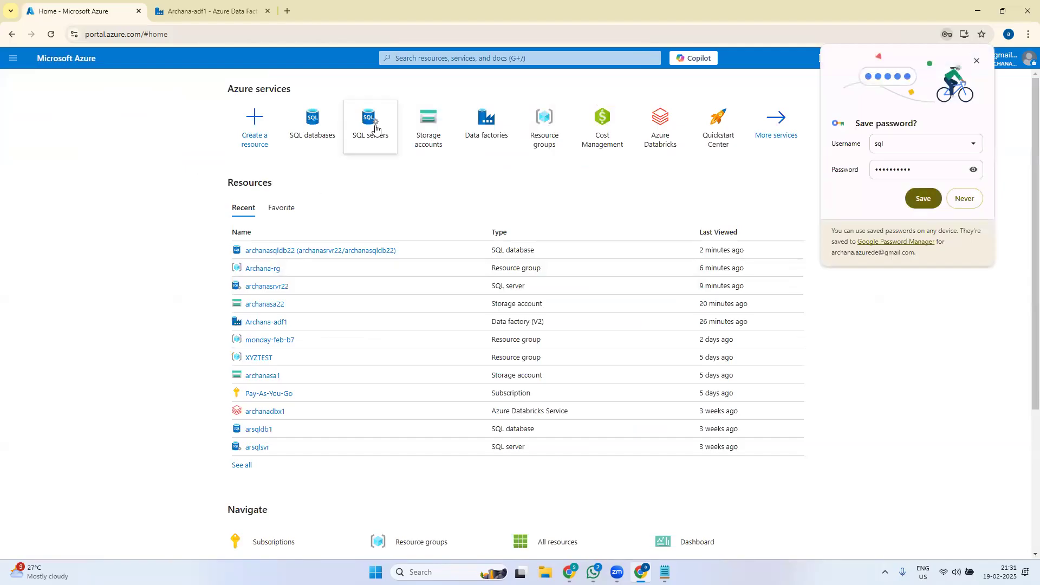
# - On the archanasrvr22 server's Networking page, set public network access to Selected networks
pyautogui.click(375, 129)
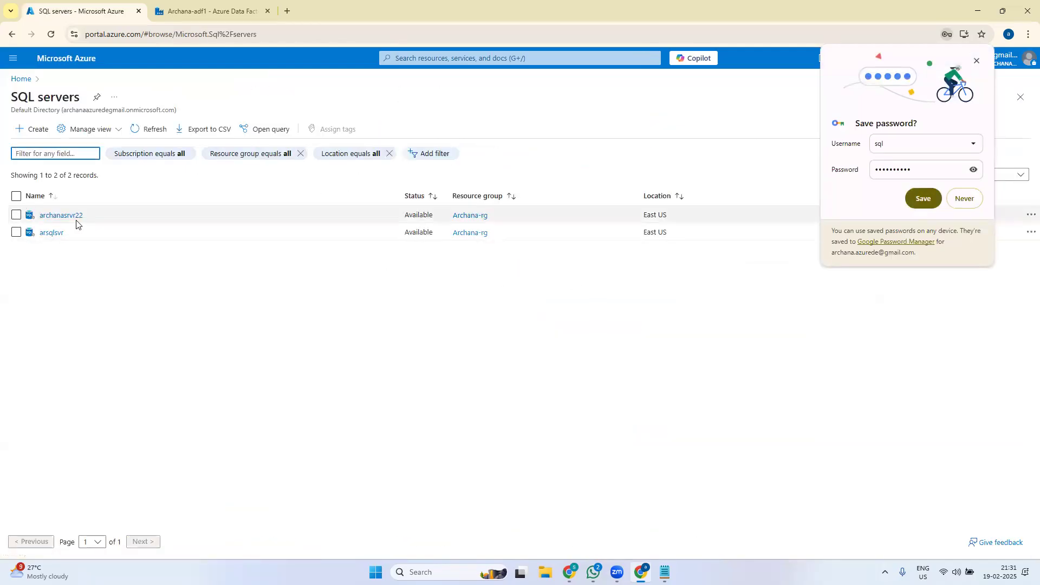
pyautogui.click(74, 217)
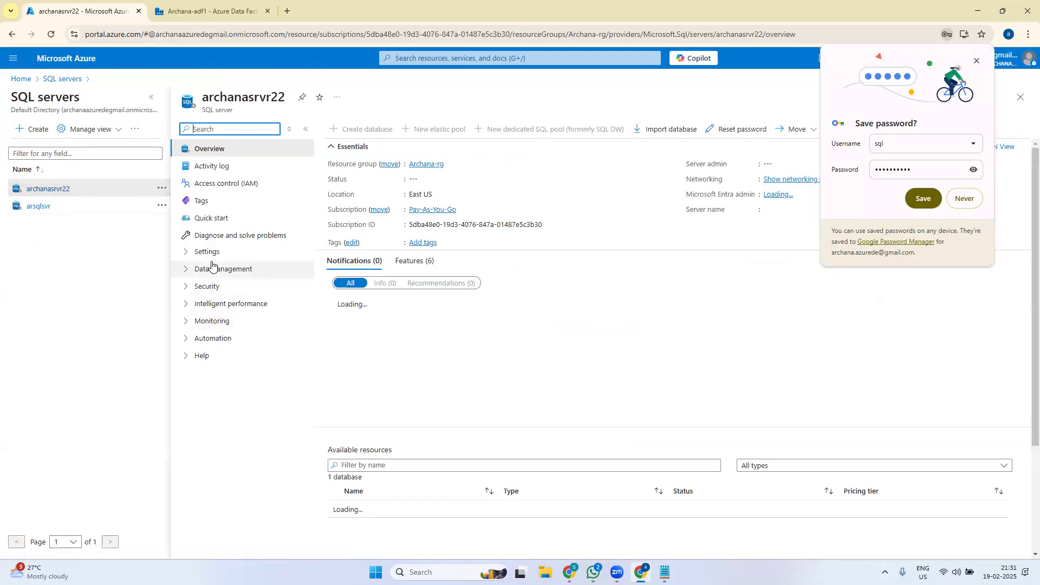
pyautogui.click(210, 293)
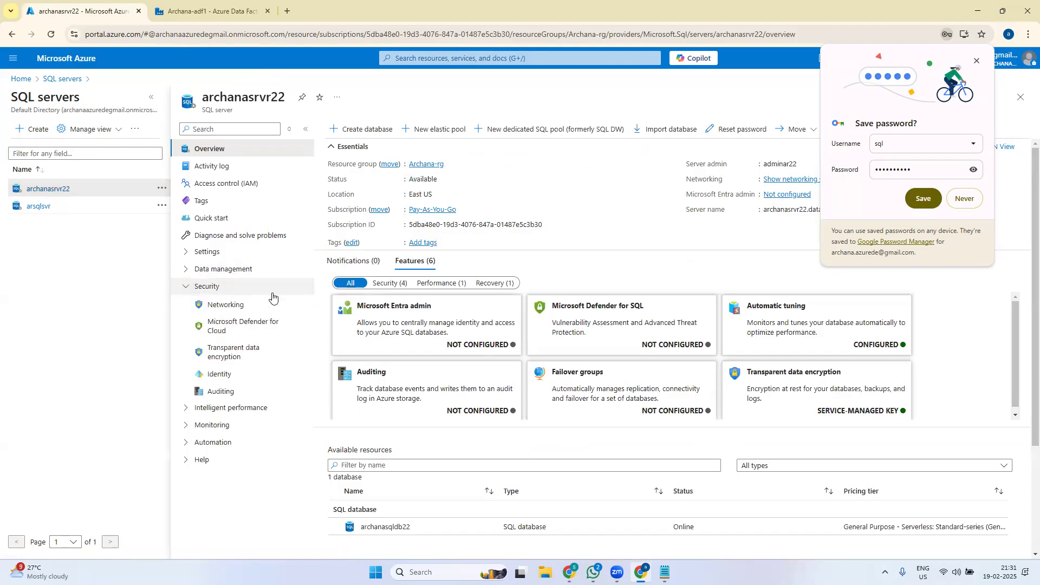
pyautogui.click(232, 307)
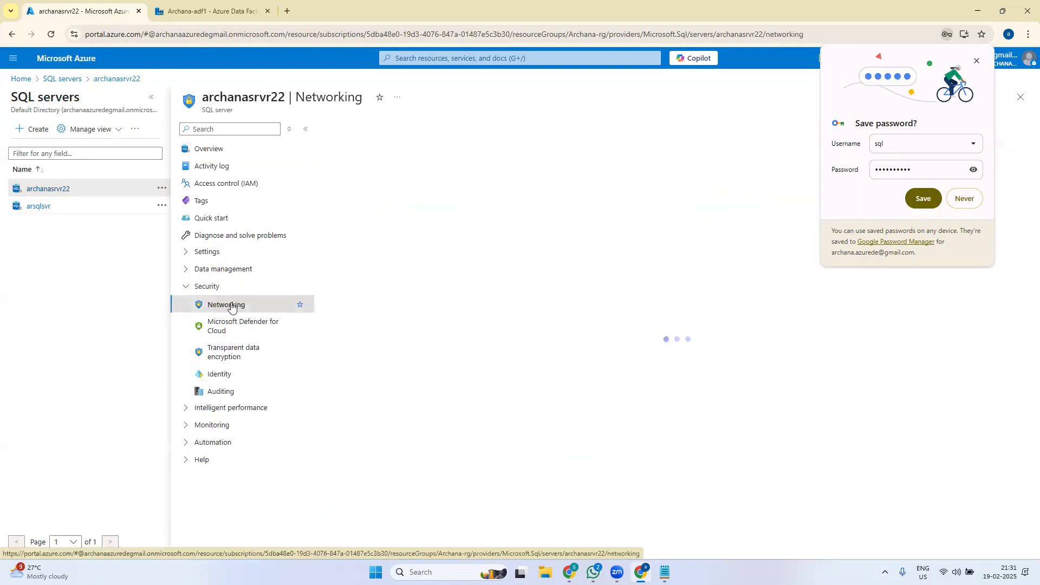
pyautogui.click(921, 208)
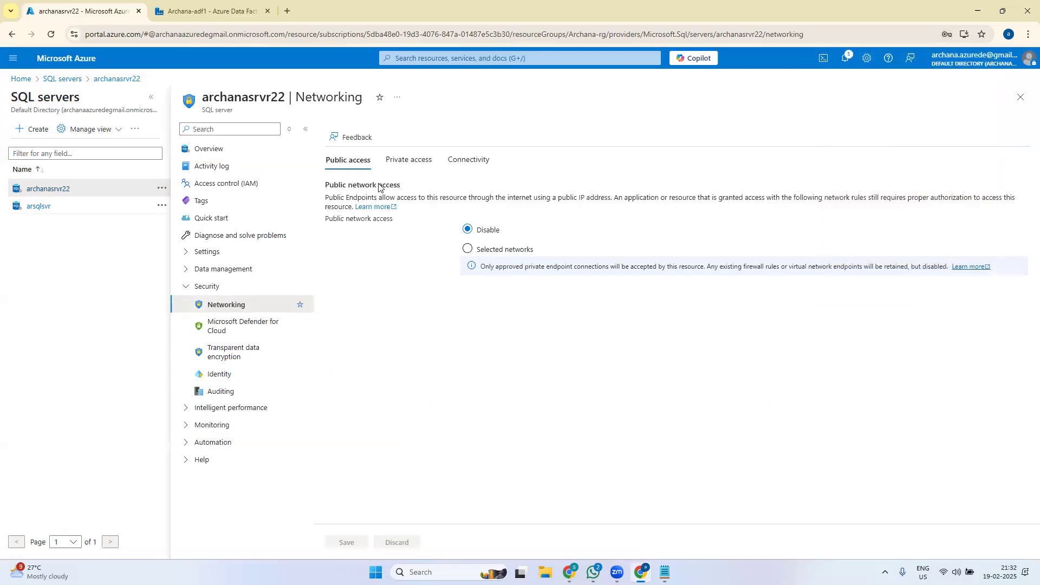
pyautogui.click(469, 250)
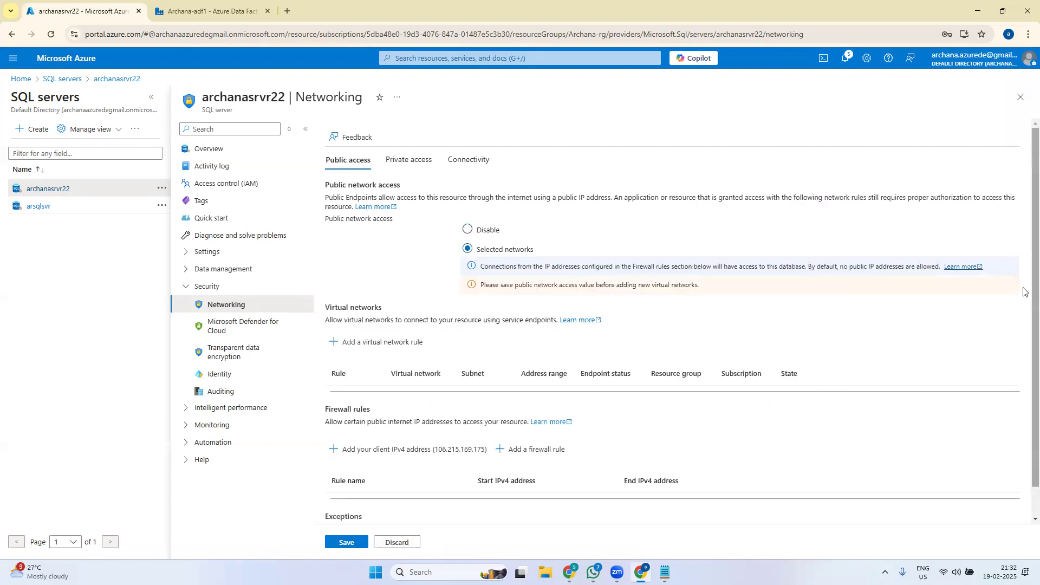
pyautogui.scroll(-1, 1024, 291)
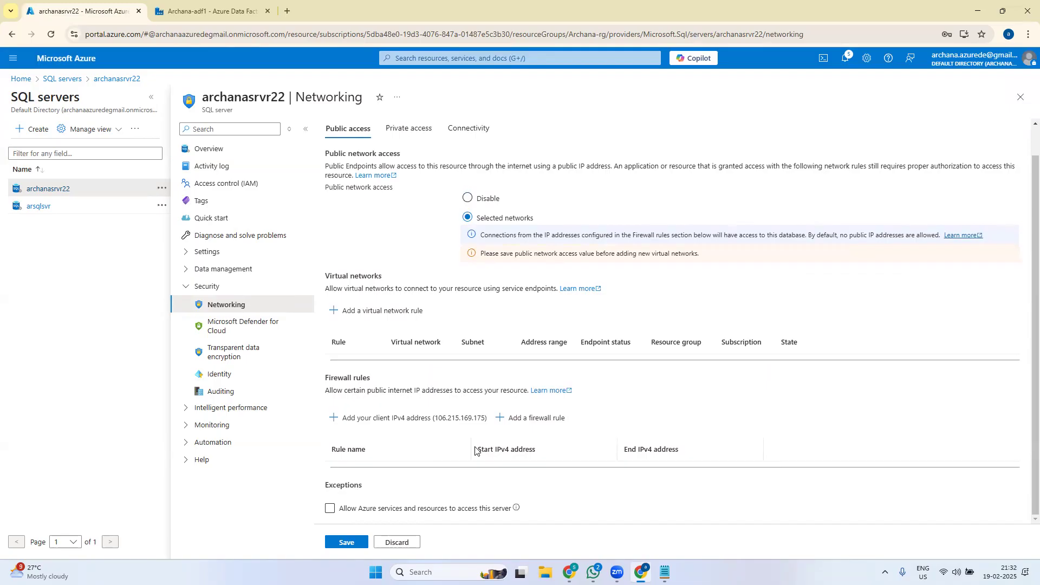
# - Allow Azure services access, add a client IPv4 firewall rule, and save archanasrvr22's networking
pyautogui.click(349, 515)
pyautogui.click(332, 510)
pyautogui.click(330, 509)
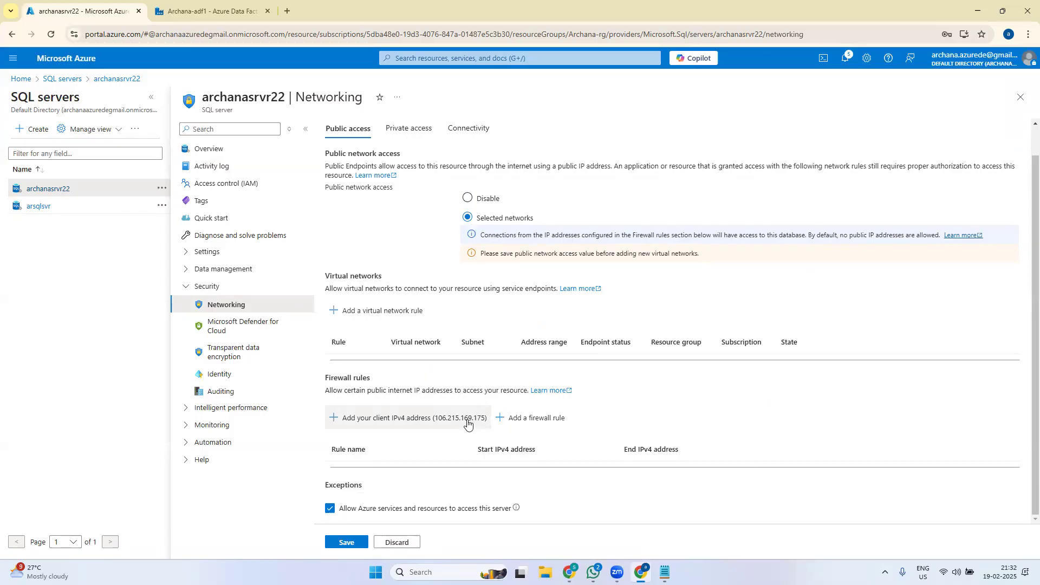
pyautogui.click(383, 421)
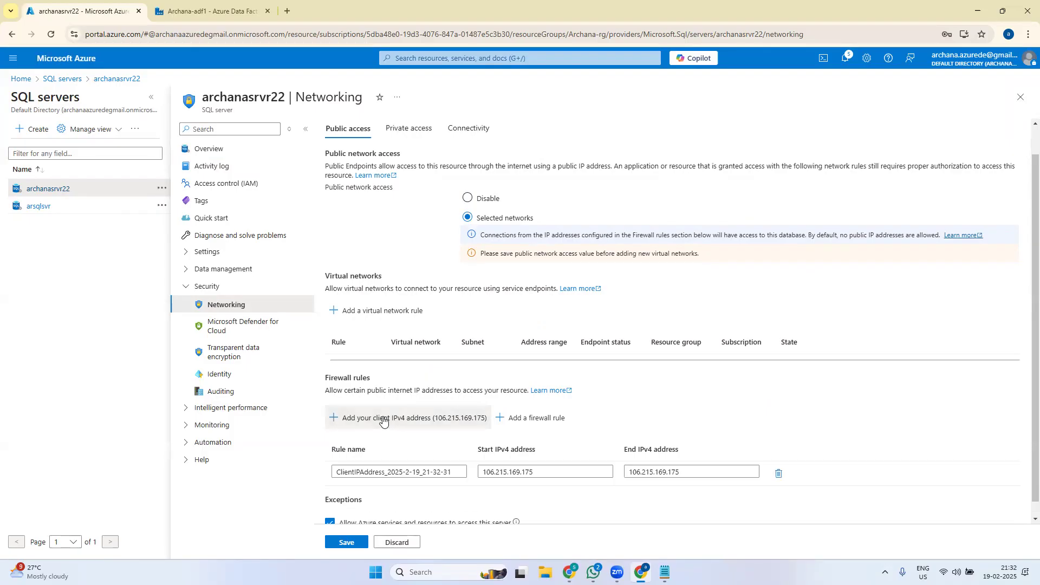
pyautogui.scroll(-1, 1026, 398)
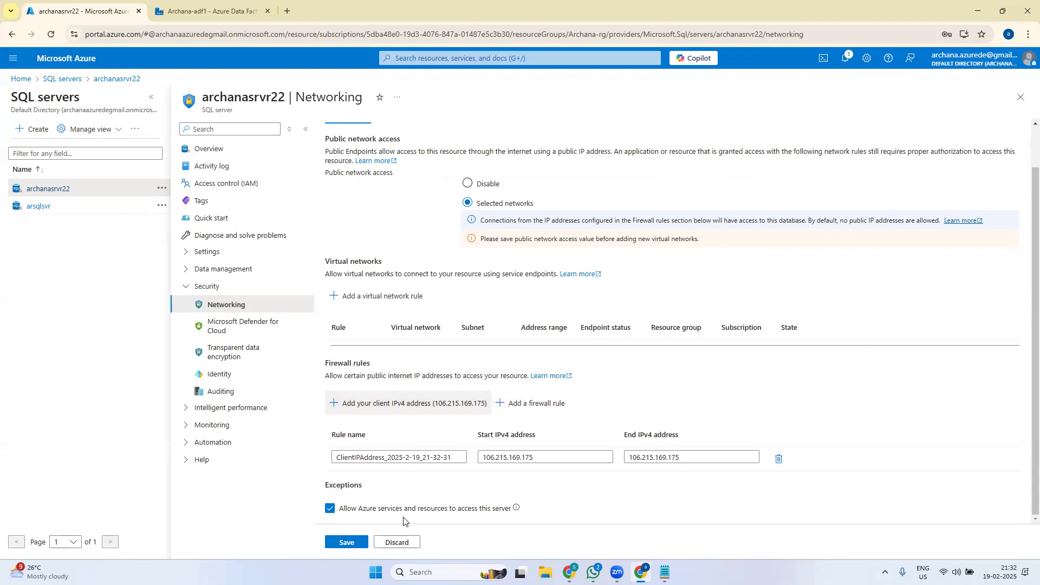
pyautogui.click(342, 543)
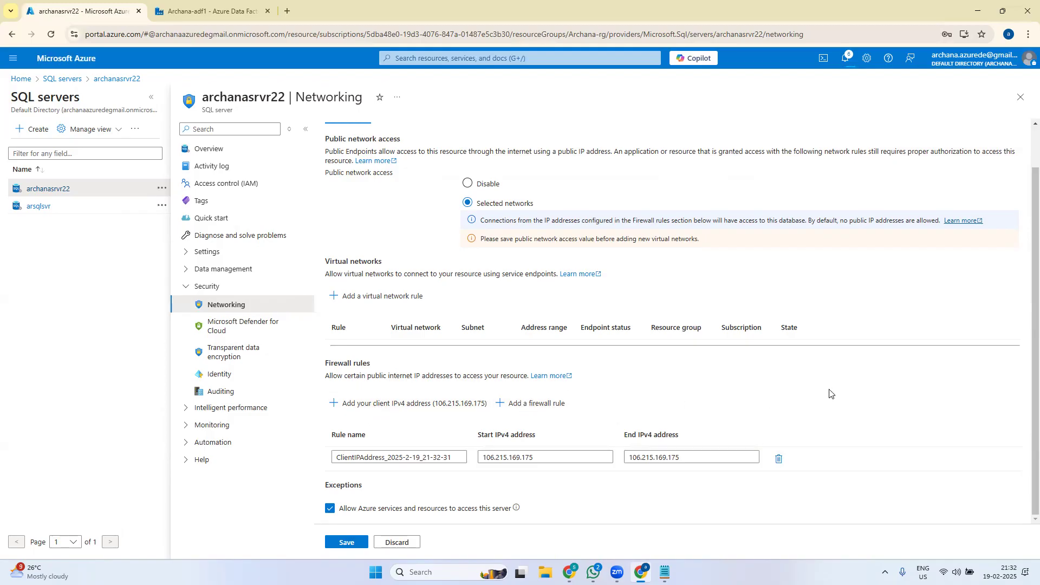
pyautogui.click(351, 545)
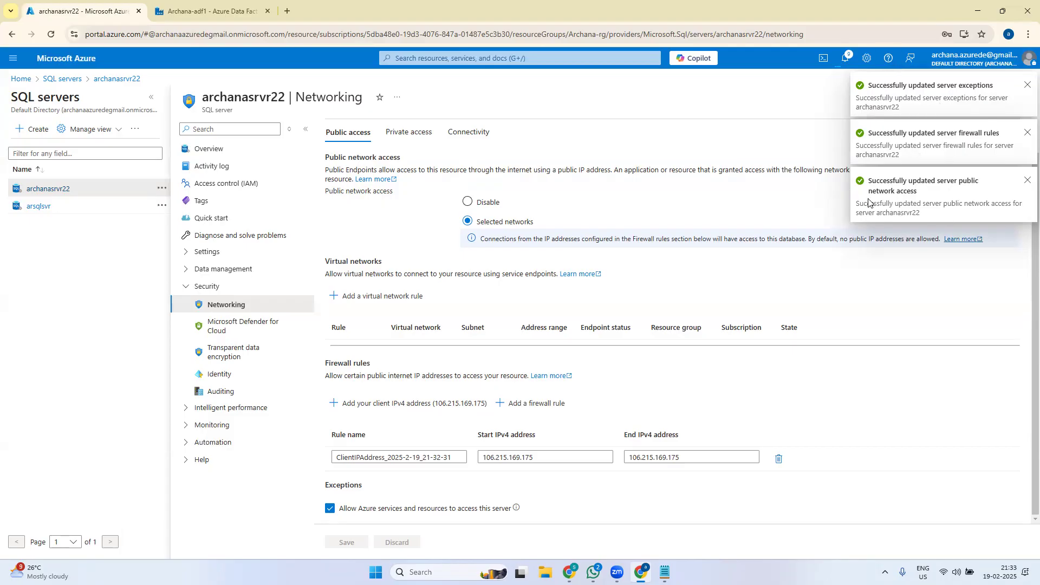
pyautogui.click(24, 82)
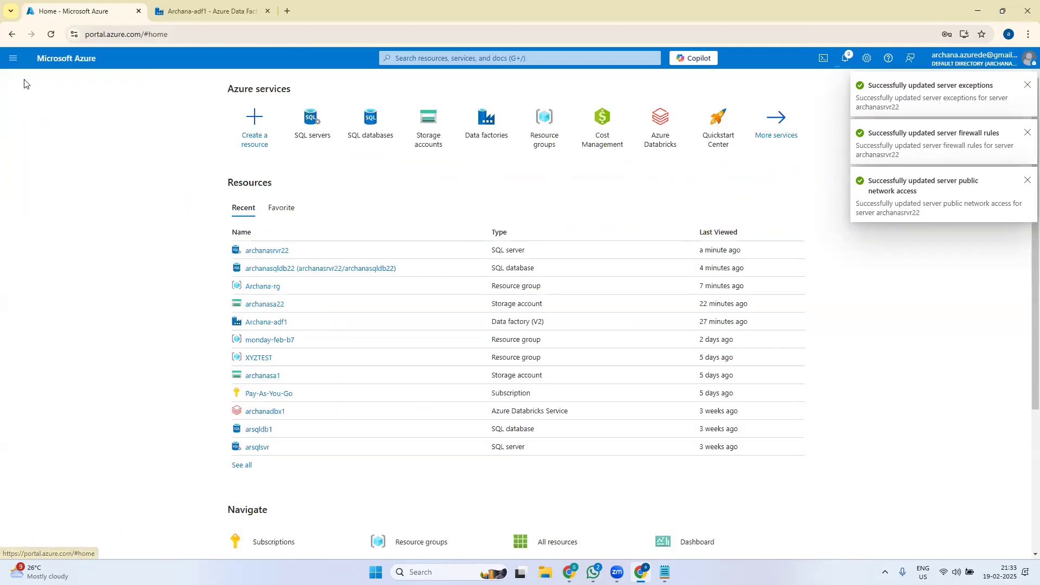
# - Open the Query editor for archanasqldb22 and sign in with the SQL admin password
pyautogui.click(372, 122)
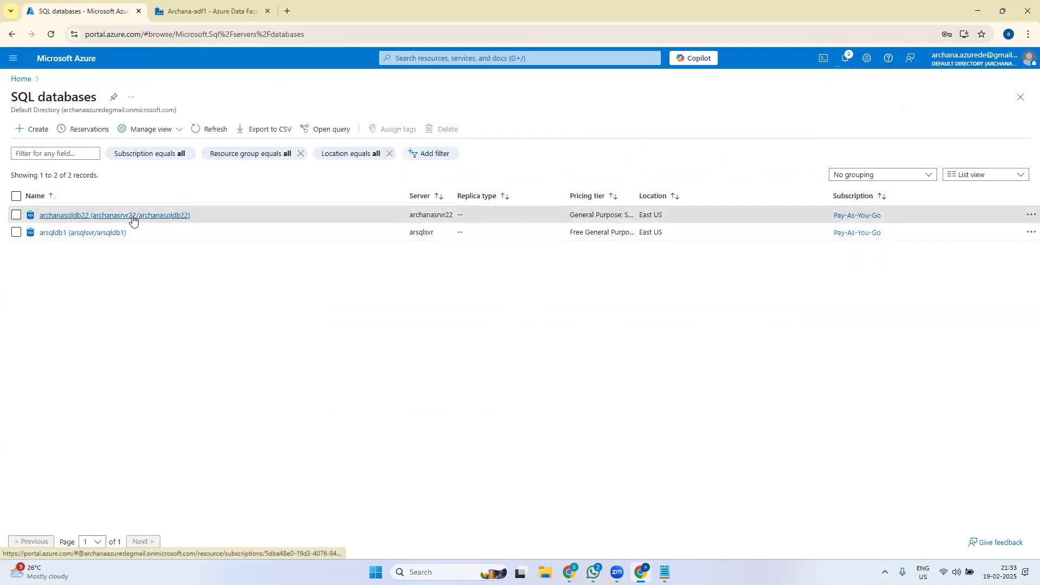
pyautogui.click(133, 219)
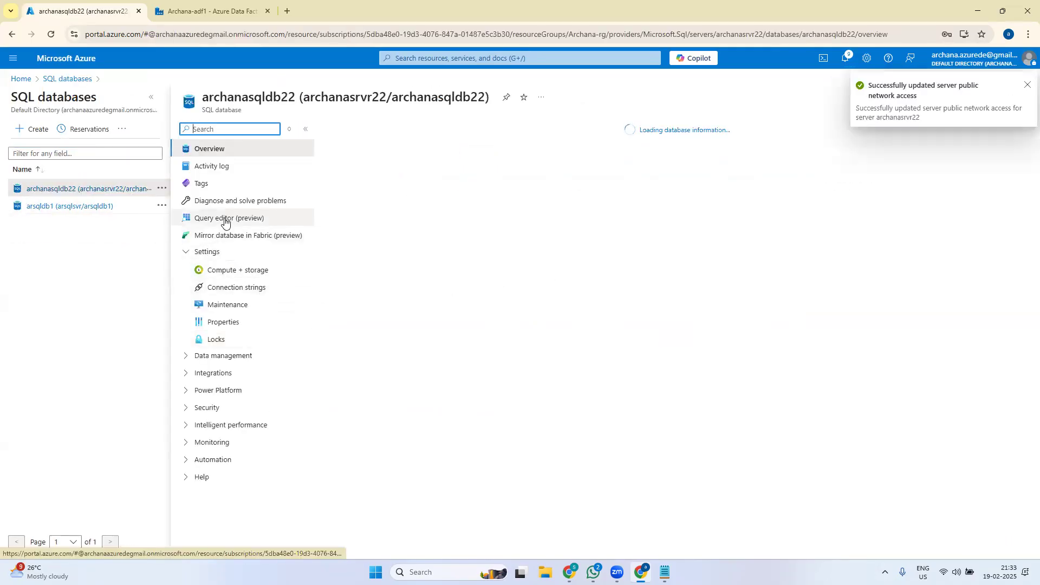
pyautogui.click(225, 218)
pyautogui.click(536, 327)
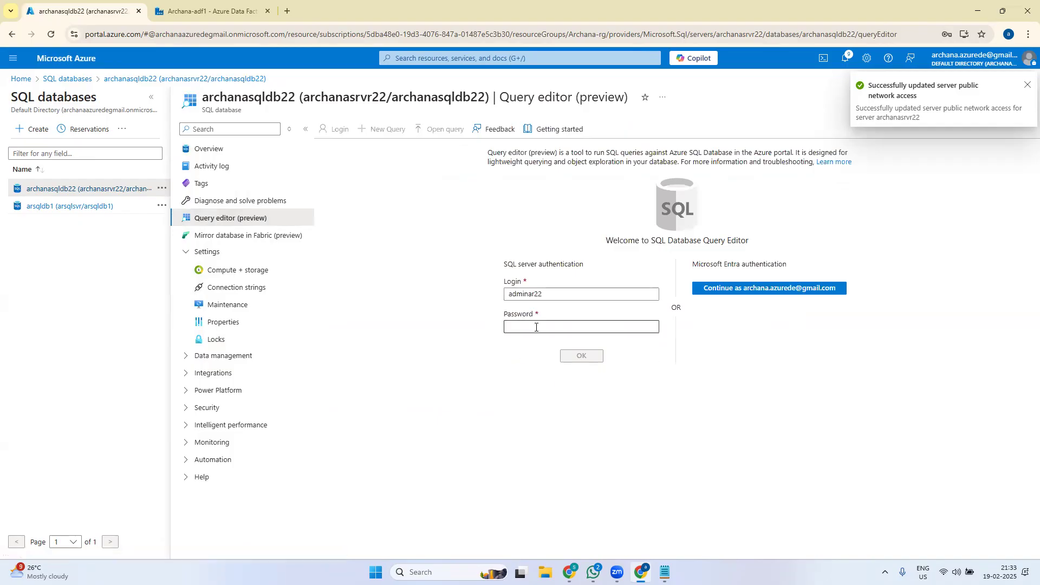
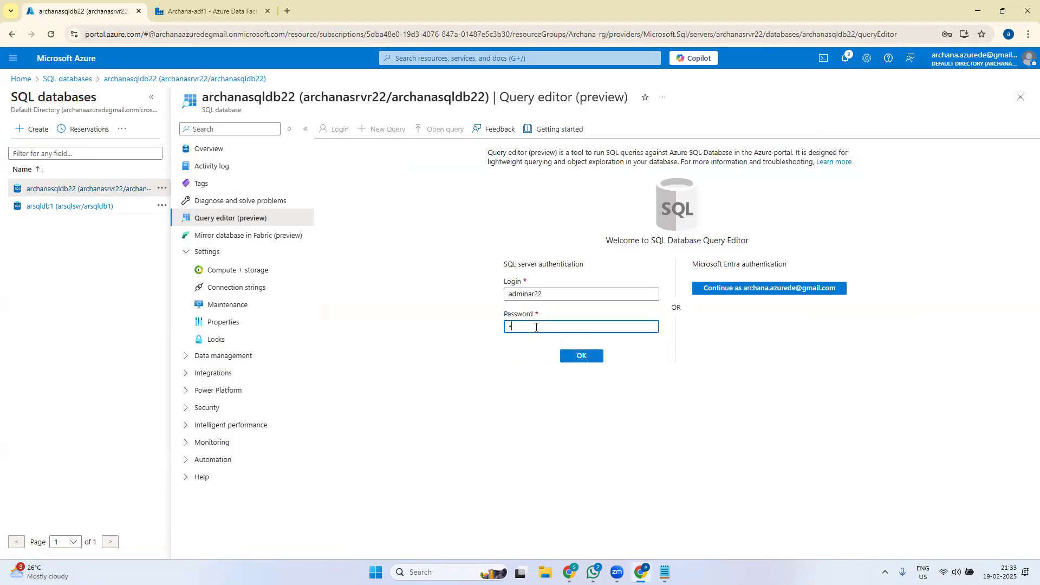
pyautogui.click(588, 356)
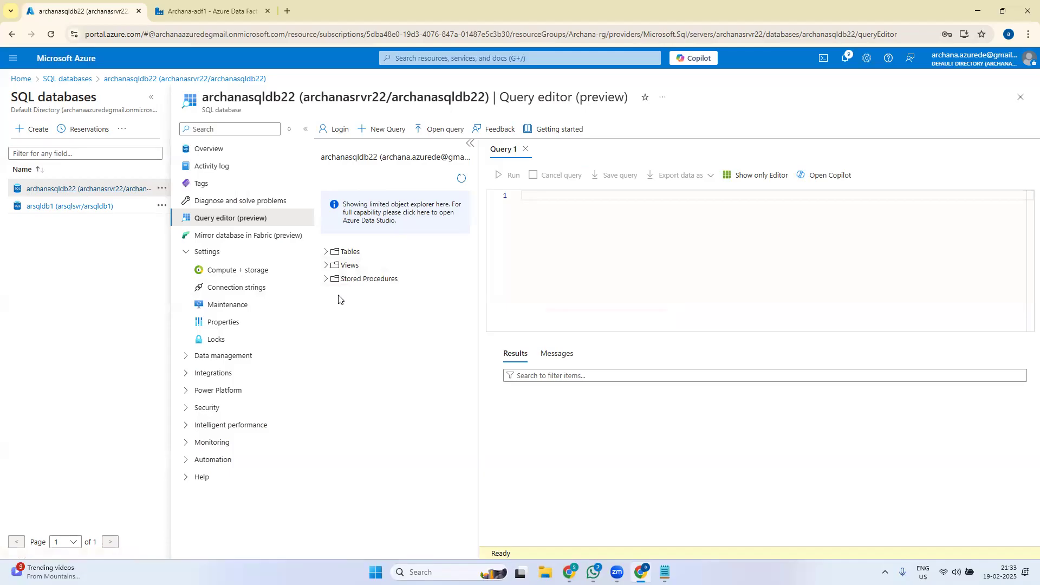
pyautogui.click(325, 252)
pyautogui.click(326, 265)
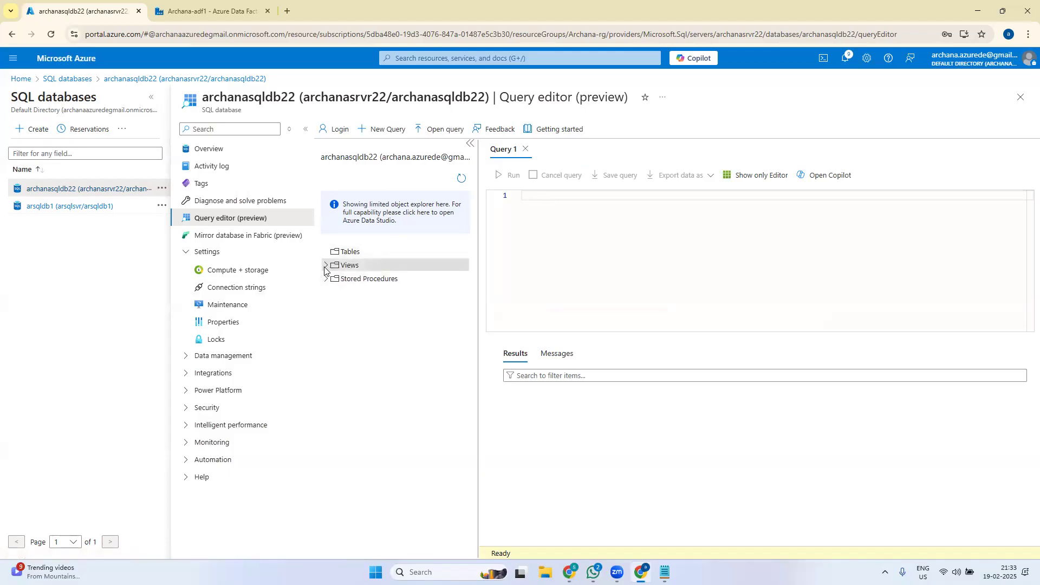
pyautogui.click(326, 292)
pyautogui.click(326, 266)
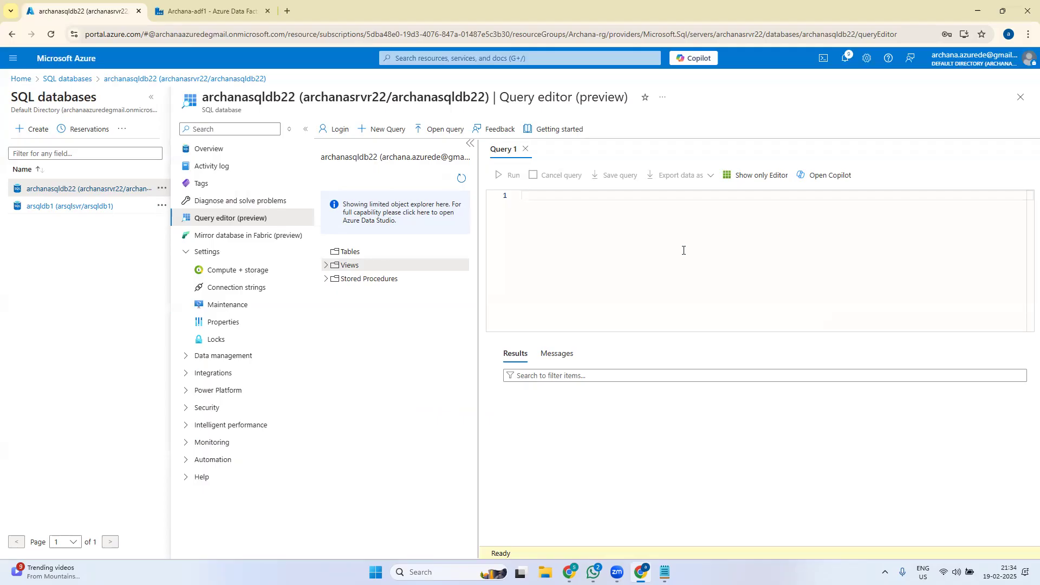
pyautogui.click(665, 573)
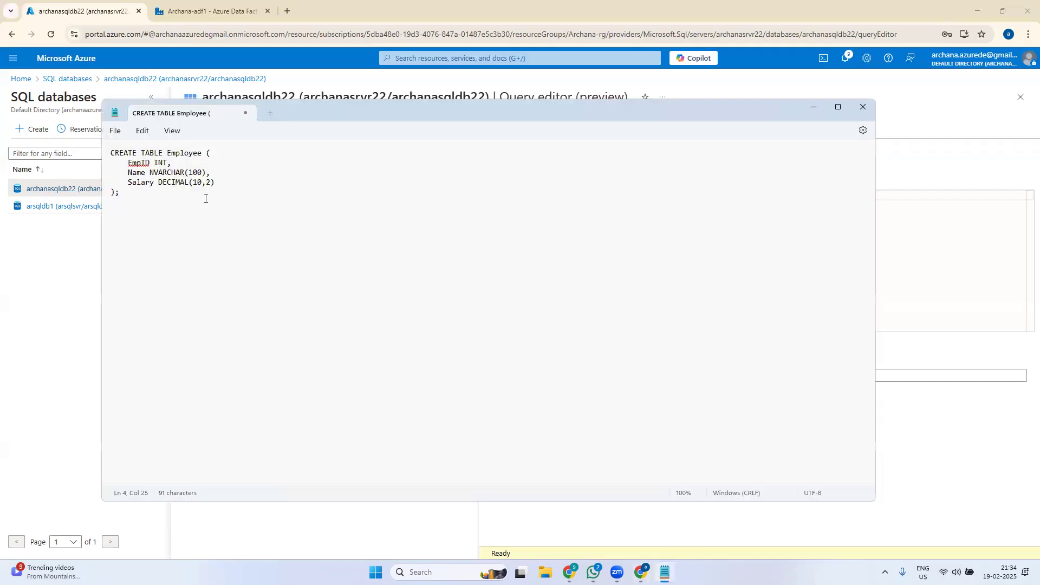
pyautogui.moveTo(130, 195); pyautogui.dragTo(83, 155)
pyautogui.hotkey('ctrl', 'c')
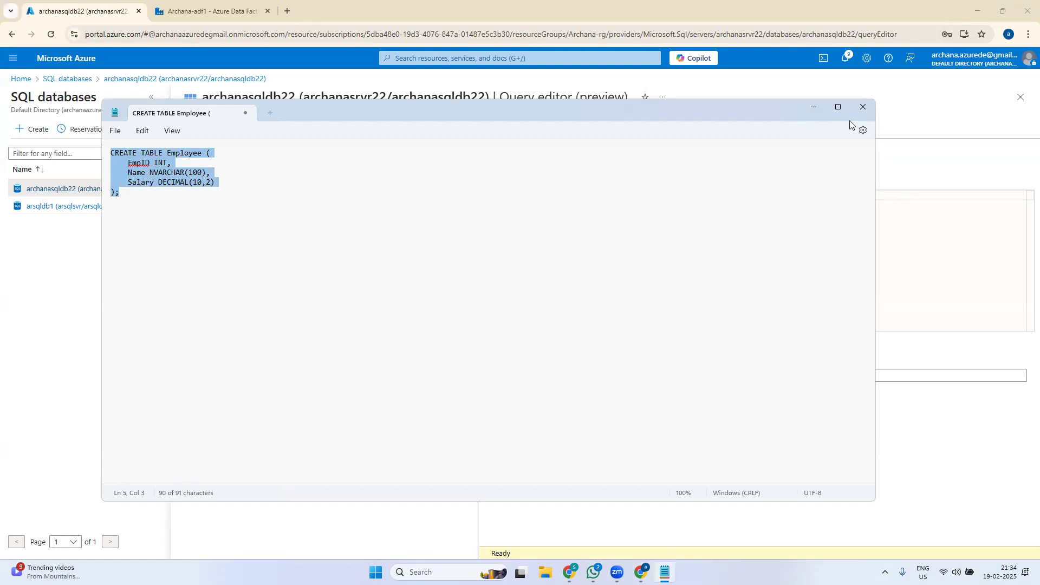
pyautogui.click(814, 106)
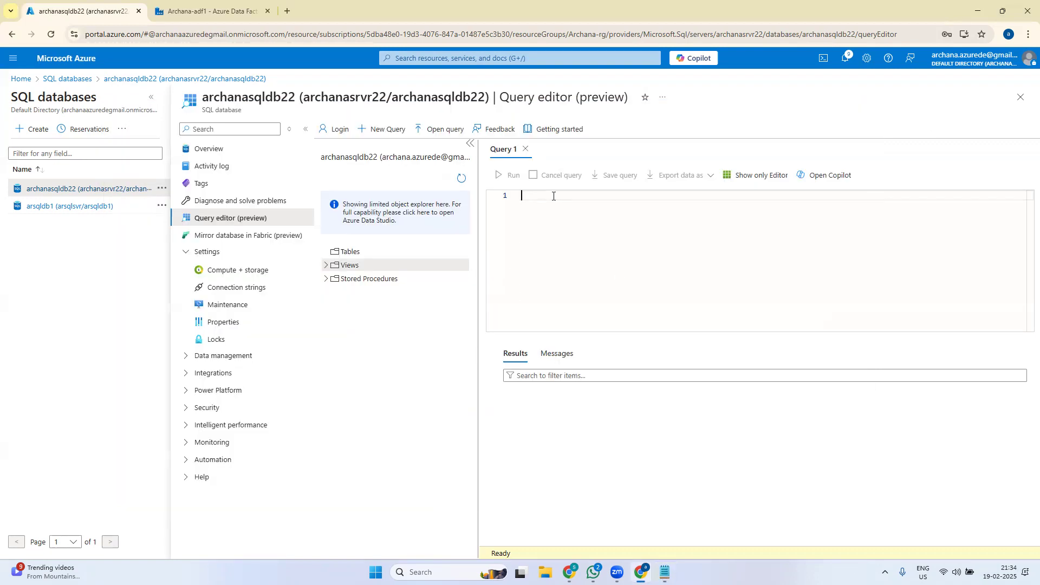
# - Paste and run the CREATE TABLE Employee script, then confirm dbo.Employee under Tables
pyautogui.hotkey('ctrl', 'v')
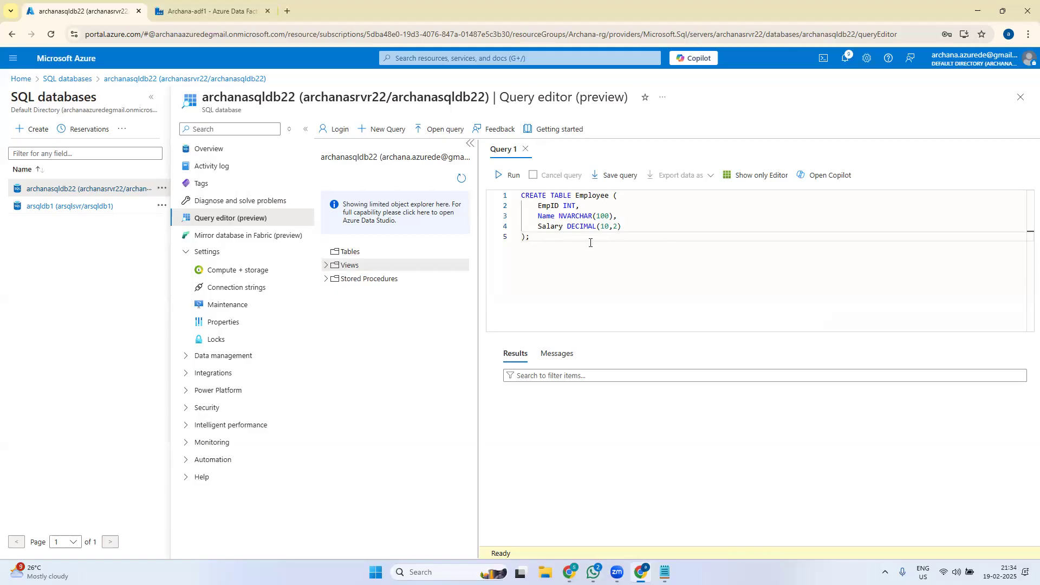
pyautogui.hotkey('ctrl', 'a')
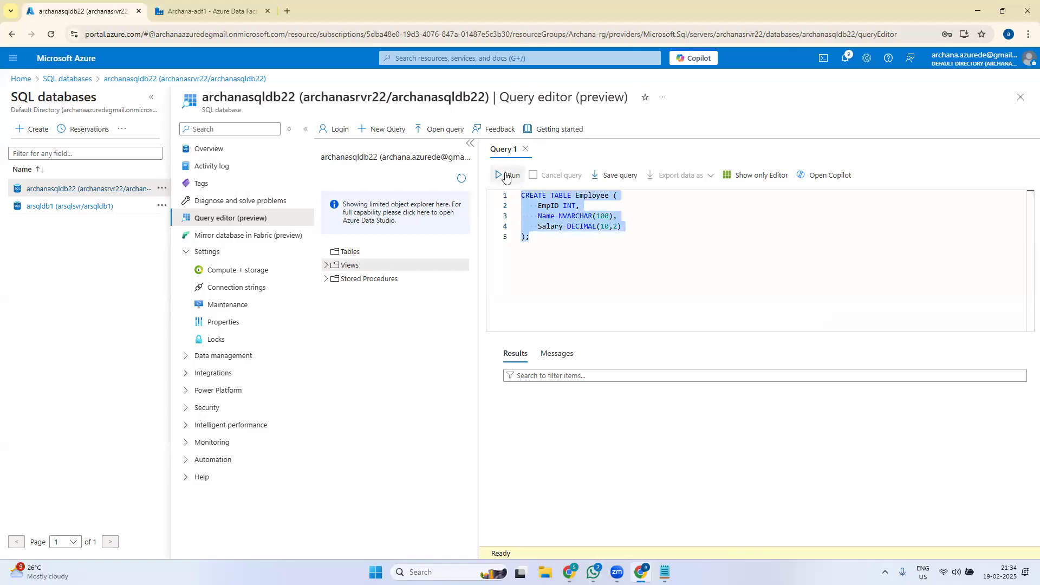
pyautogui.click(502, 175)
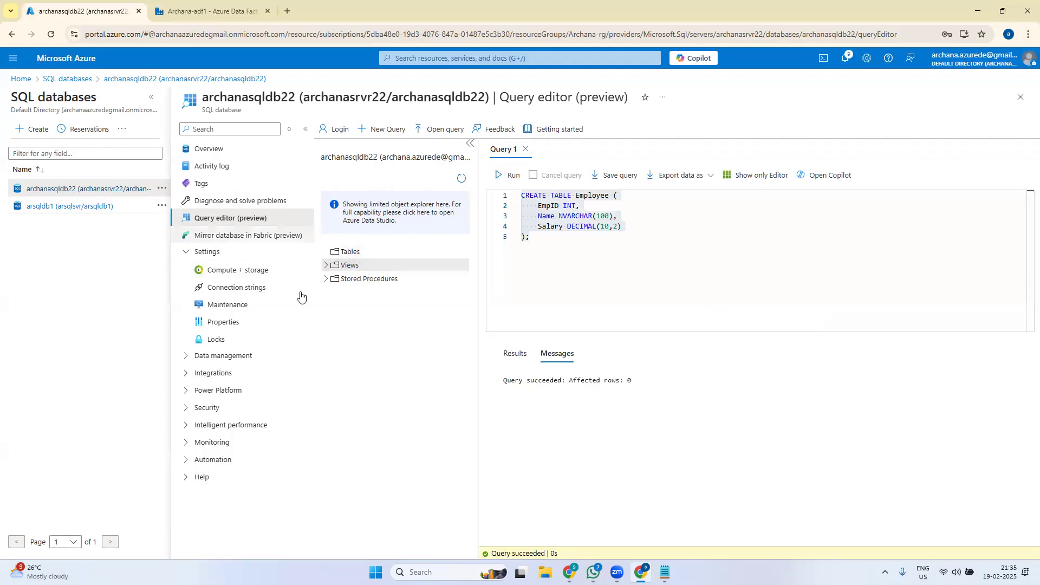
pyautogui.click(461, 181)
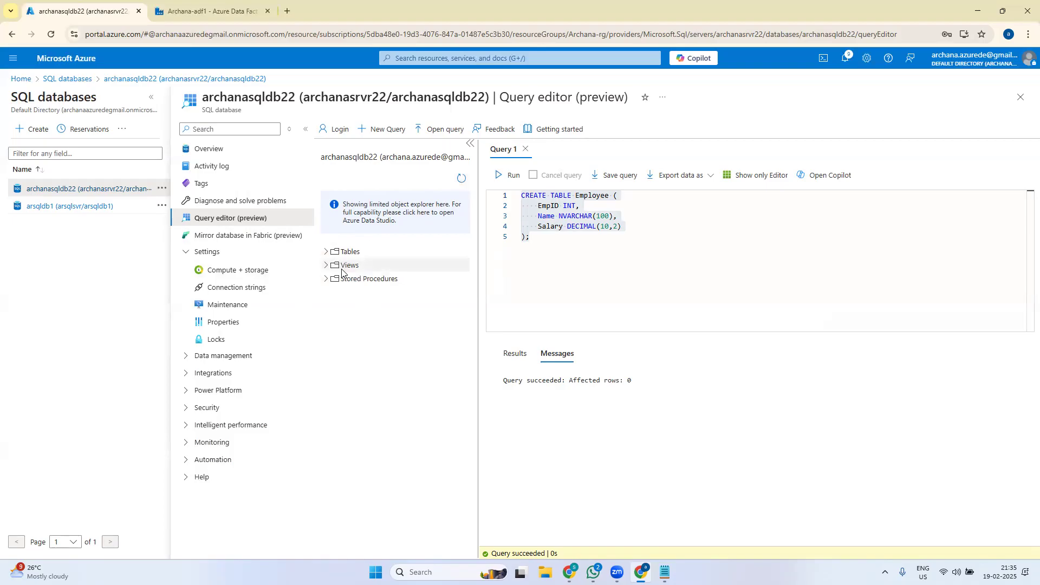
pyautogui.click(352, 252)
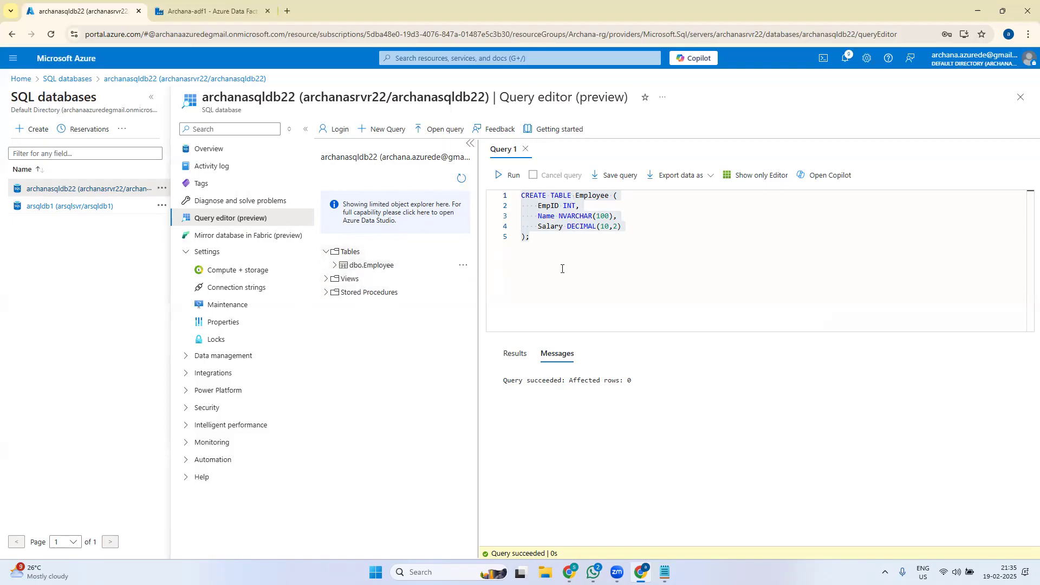
pyautogui.click(535, 240)
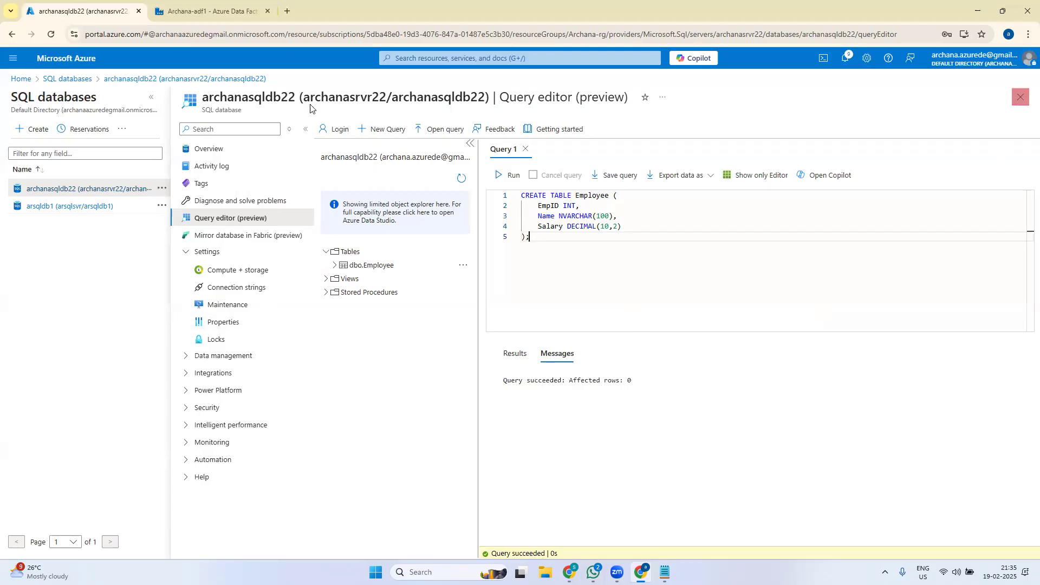
# - Discard the query edits and open the input-data container in storage account archanasa22
pyautogui.click(21, 80)
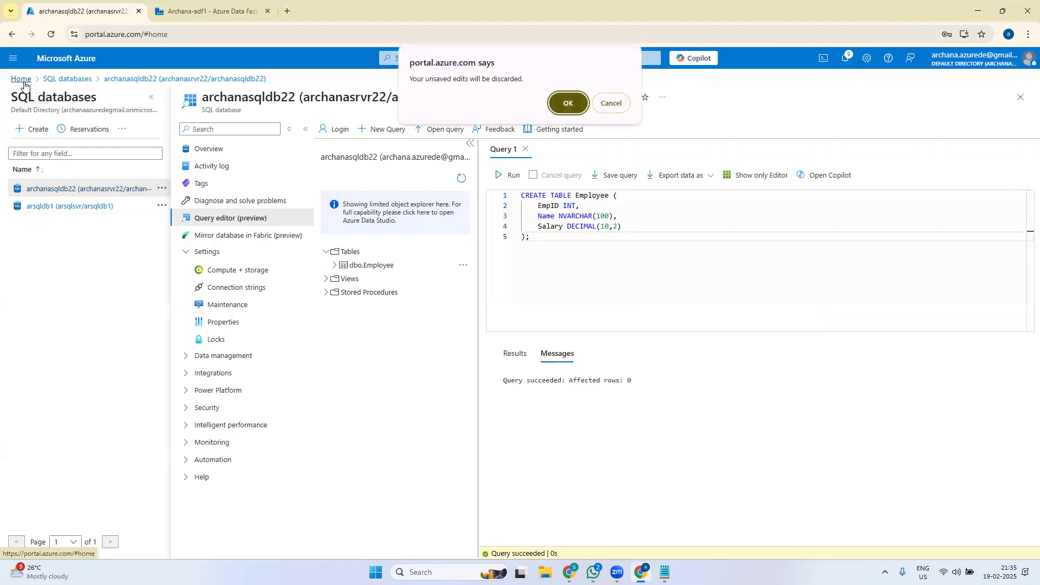
pyautogui.click(569, 103)
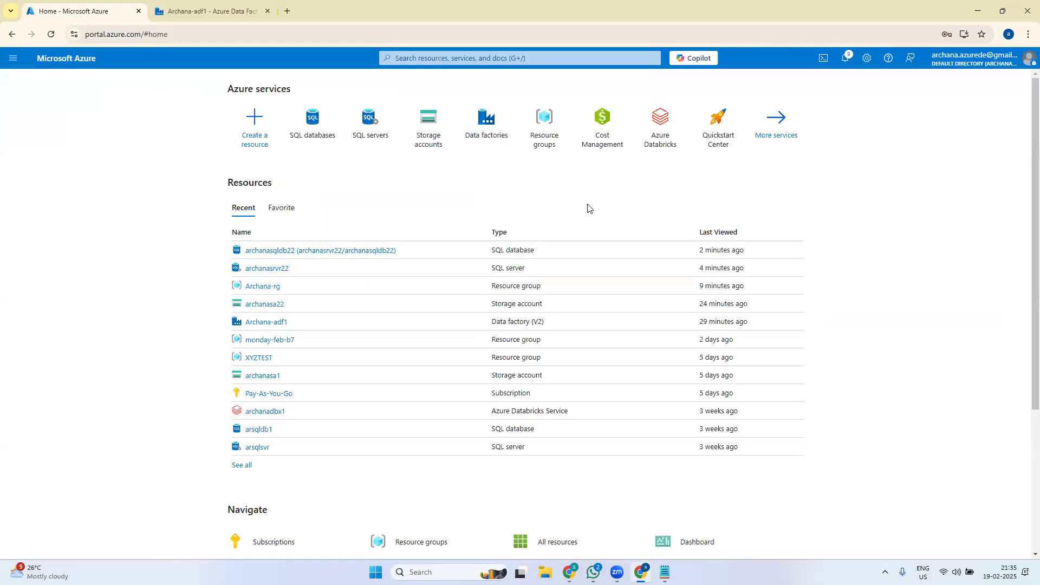
pyautogui.click(444, 153)
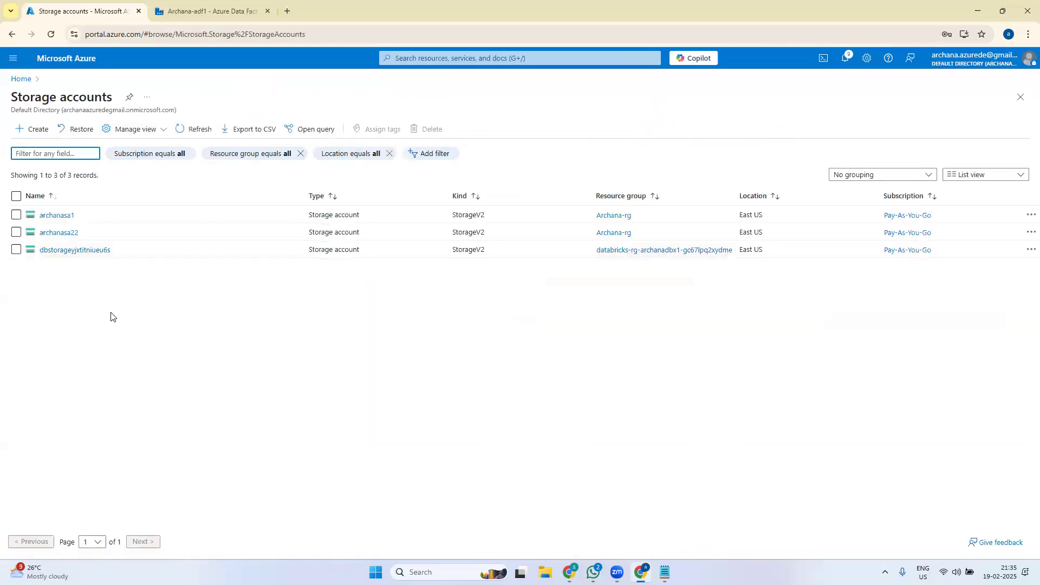
pyautogui.click(60, 234)
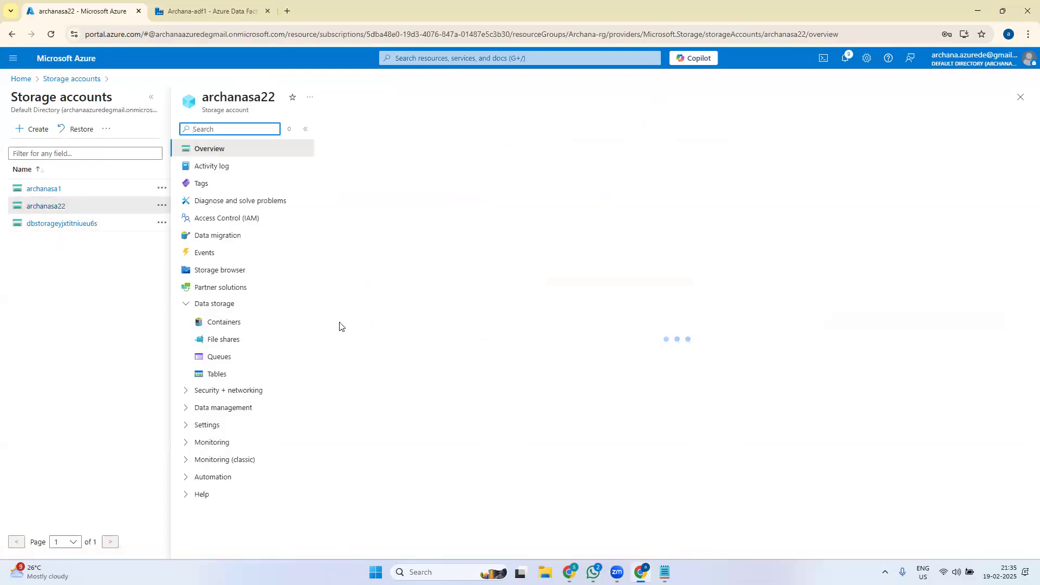
pyautogui.click(227, 323)
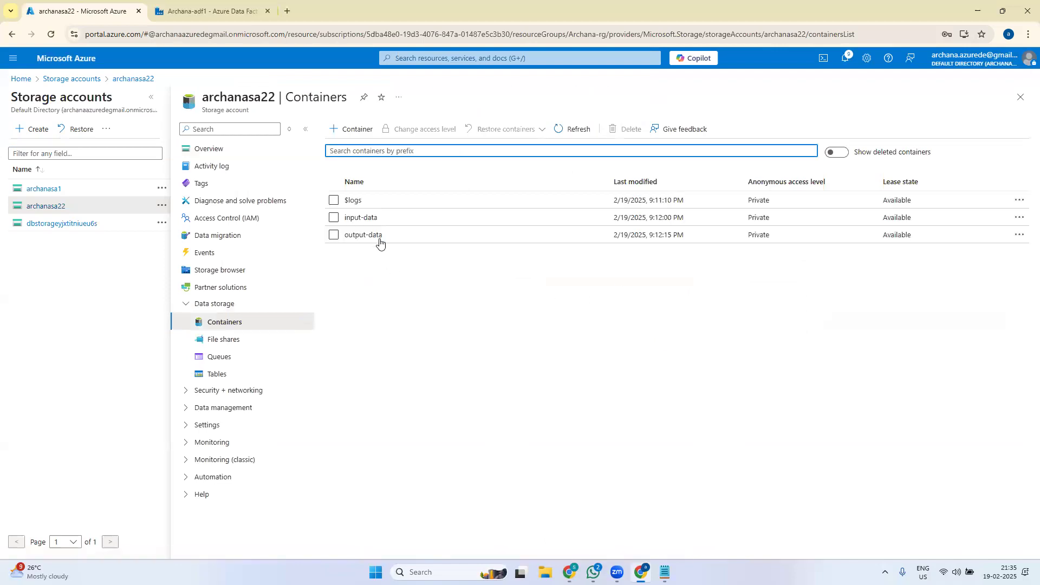
pyautogui.click(365, 218)
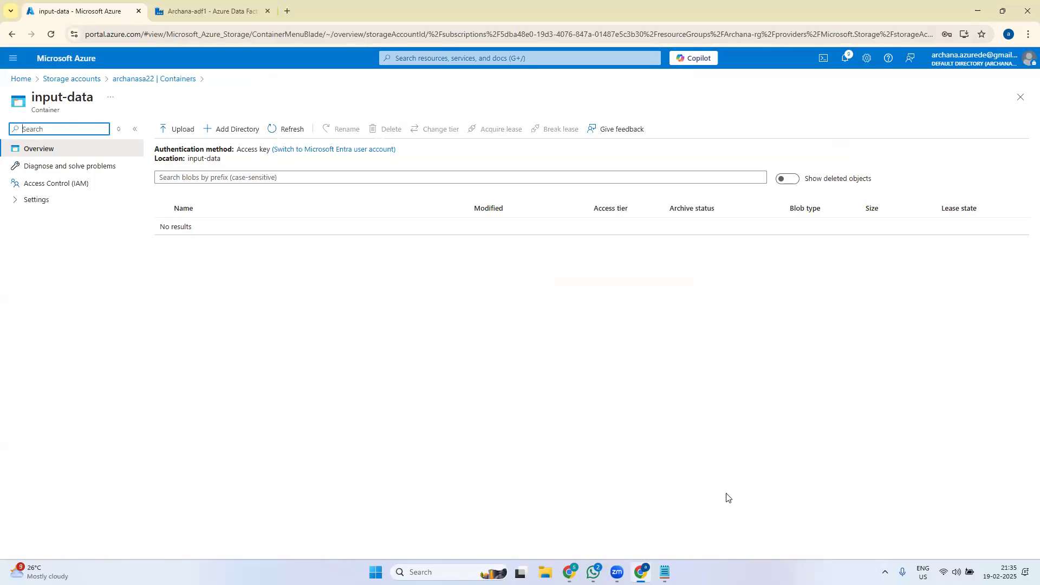
pyautogui.click(432, 567)
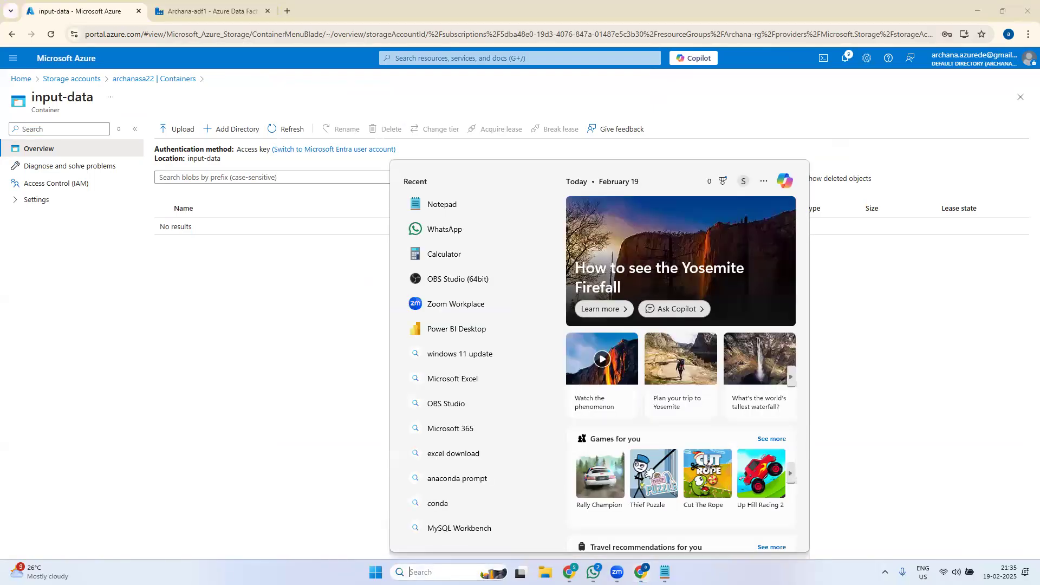
# - Launch Excel, start a blank workbook, and enter headers EmpId, Name, Salary
pyautogui.write('excel')
pyautogui.click(478, 239)
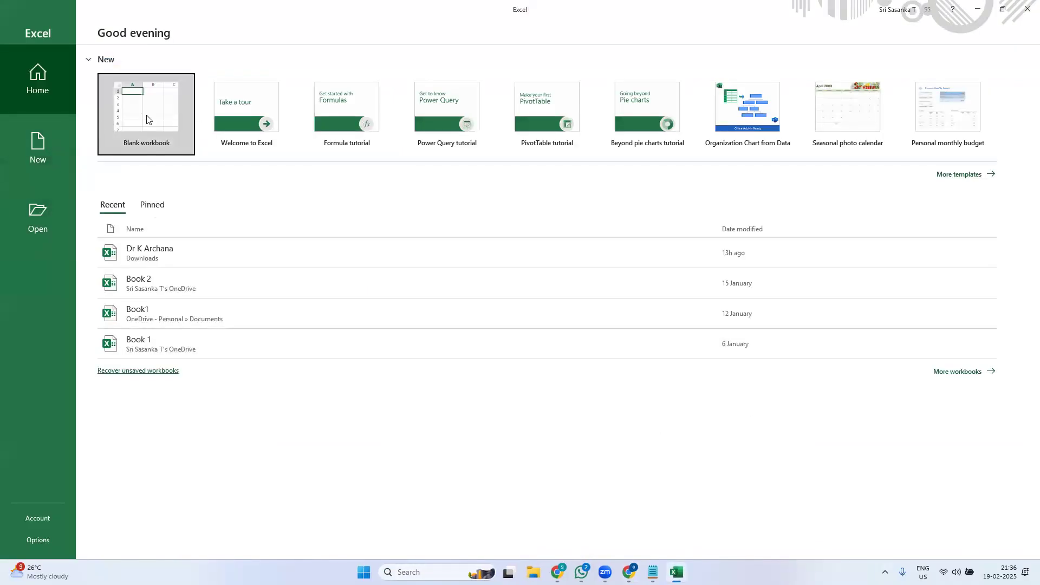
pyautogui.click(147, 119)
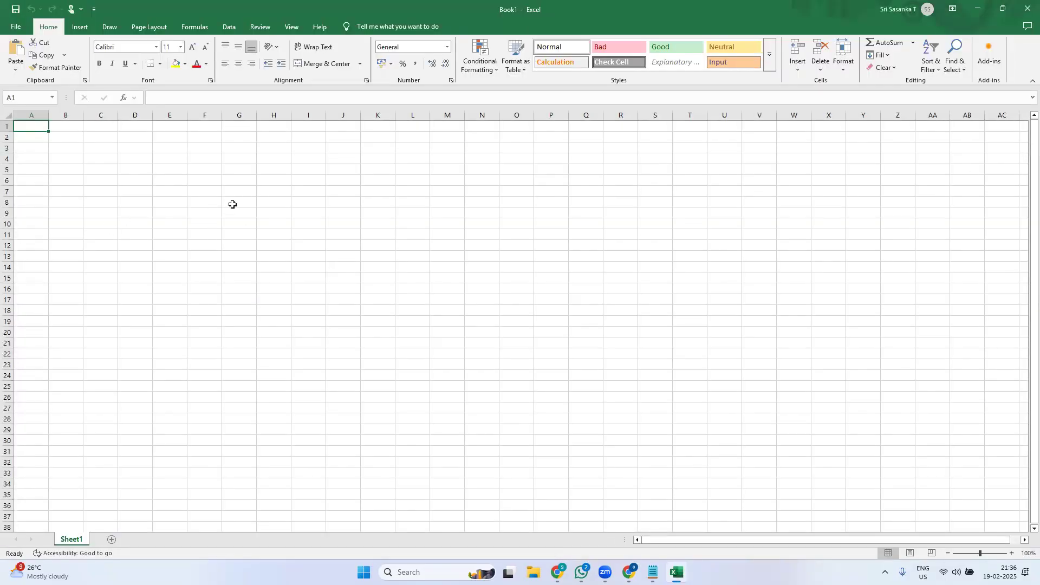
pyautogui.write('EmpId')
pyautogui.press('Tab')
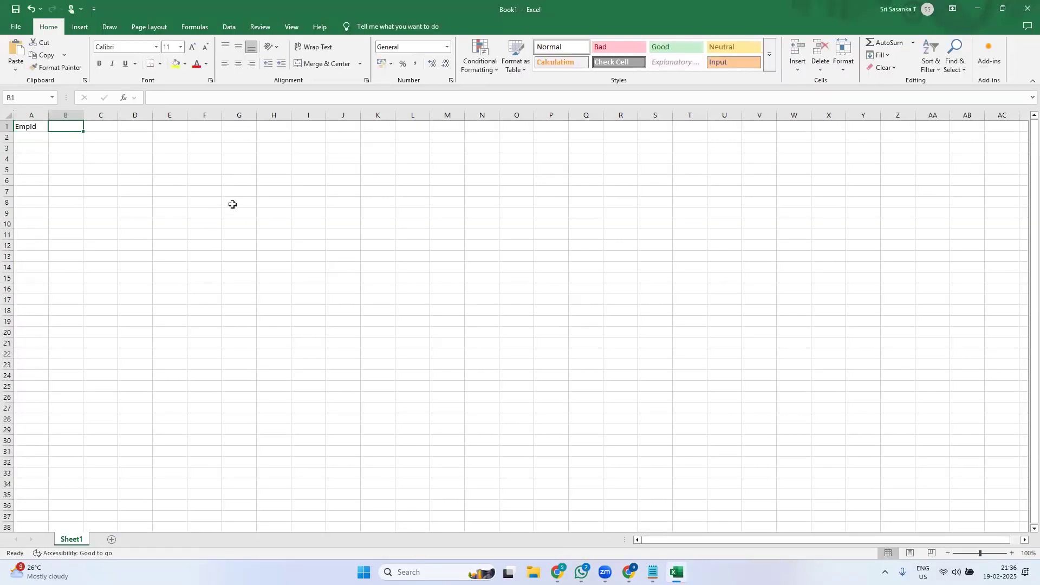
pyautogui.write('Name')
pyautogui.press('Tab')
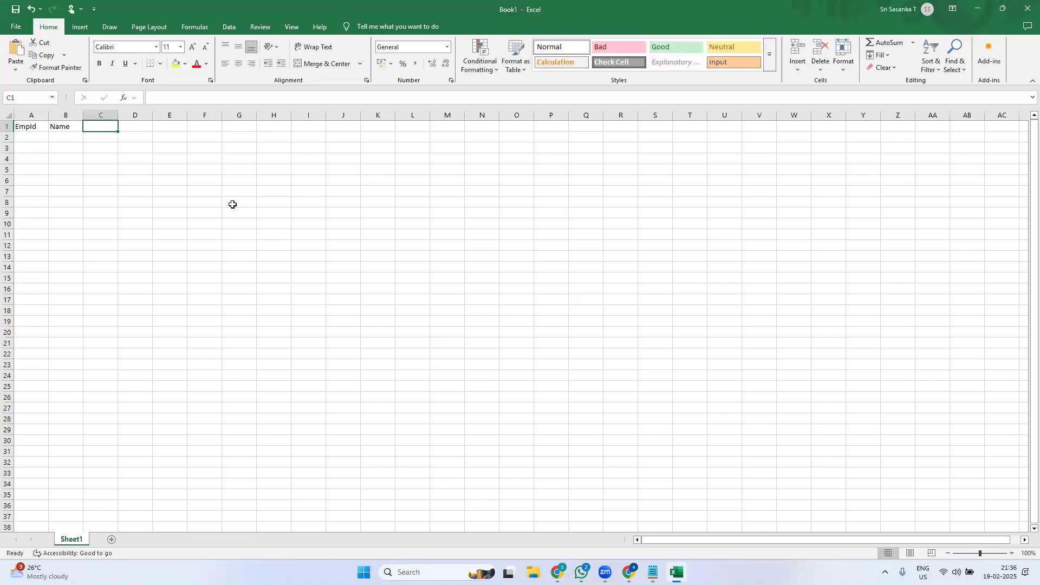
pyautogui.write('Salary')
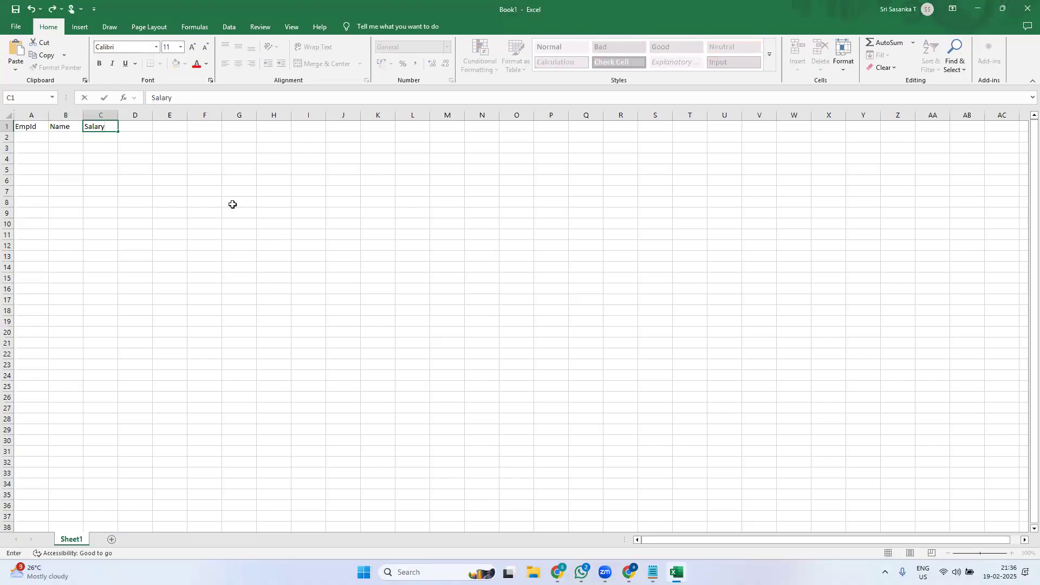
pyautogui.press('Return')
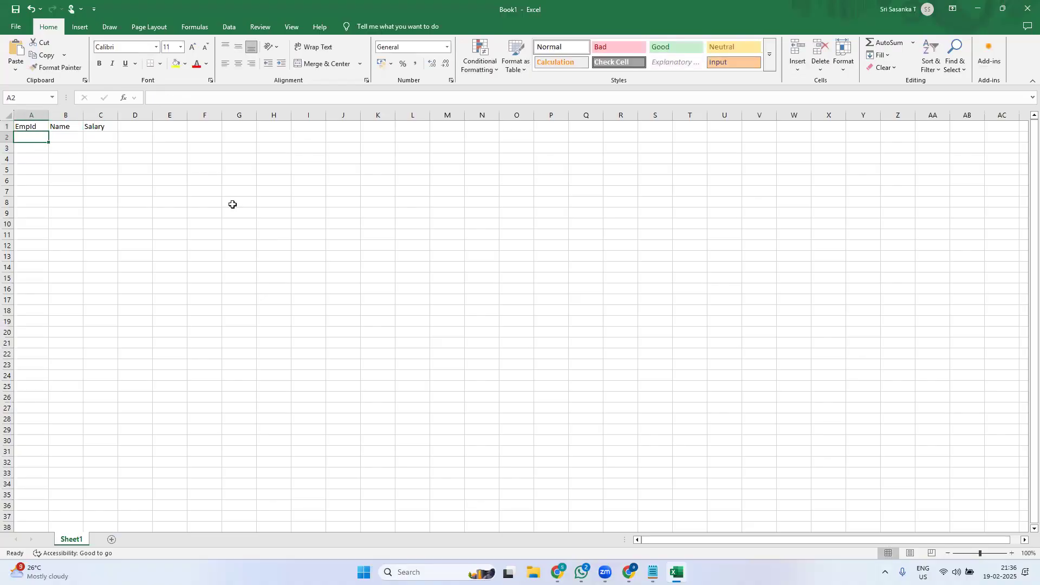
# - Fill the EmpId column with IDs 1 through 7
pyautogui.write('1')
pyautogui.press('Return')
pyautogui.write('2')
pyautogui.press('Return')
pyautogui.write('3')
pyautogui.press('Return')
pyautogui.write('4 5')
pyautogui.press('Return')
pyautogui.write('6')
pyautogui.press('Return')
pyautogui.write('7')
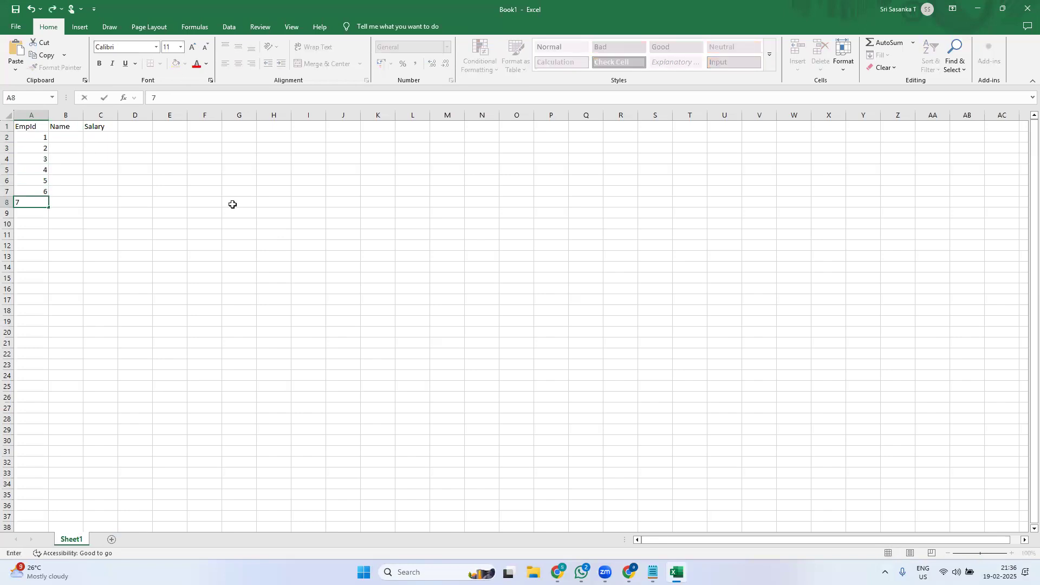
pyautogui.press('Right')
pyautogui.press('Up')
pyautogui.press('Up')
pyautogui.press('Up')
pyautogui.press('Up')
pyautogui.press('Up')
pyautogui.press('Up')
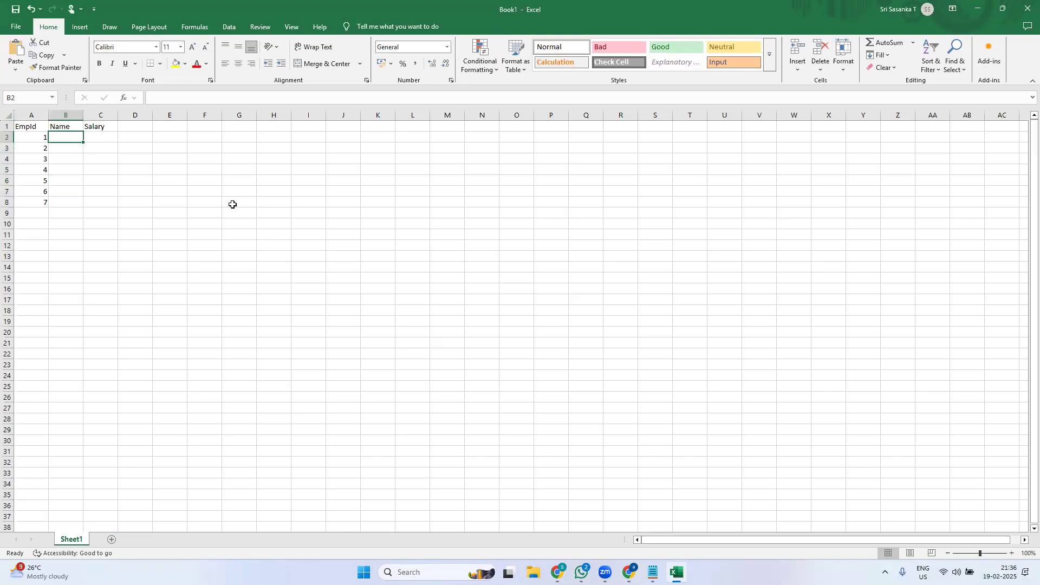
# - Enter the seven employee names in the Name column
pyautogui.write('ashish')
pyautogui.press('Return')
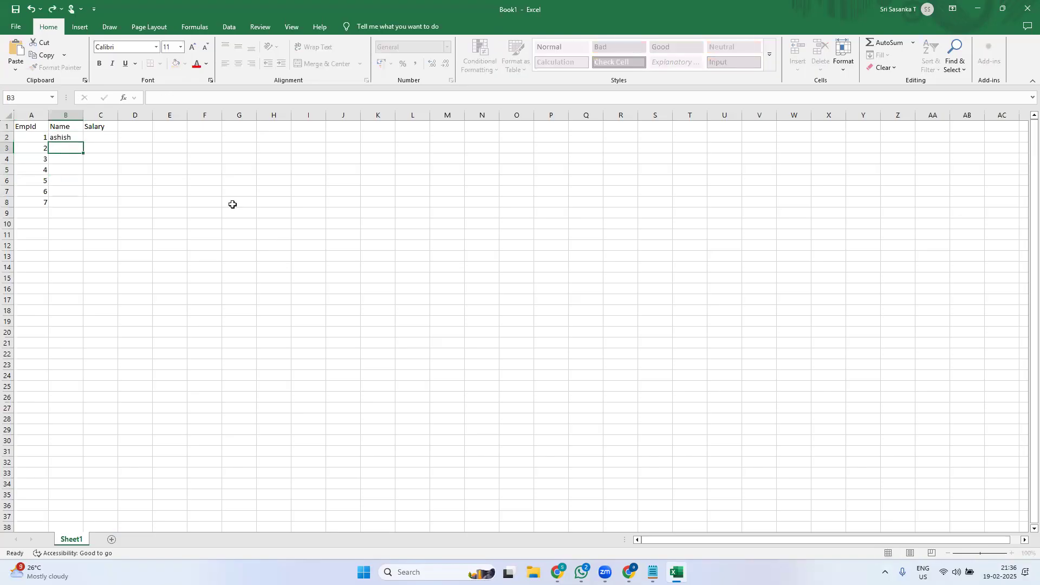
pyautogui.write('bajrang')
pyautogui.press('Return')
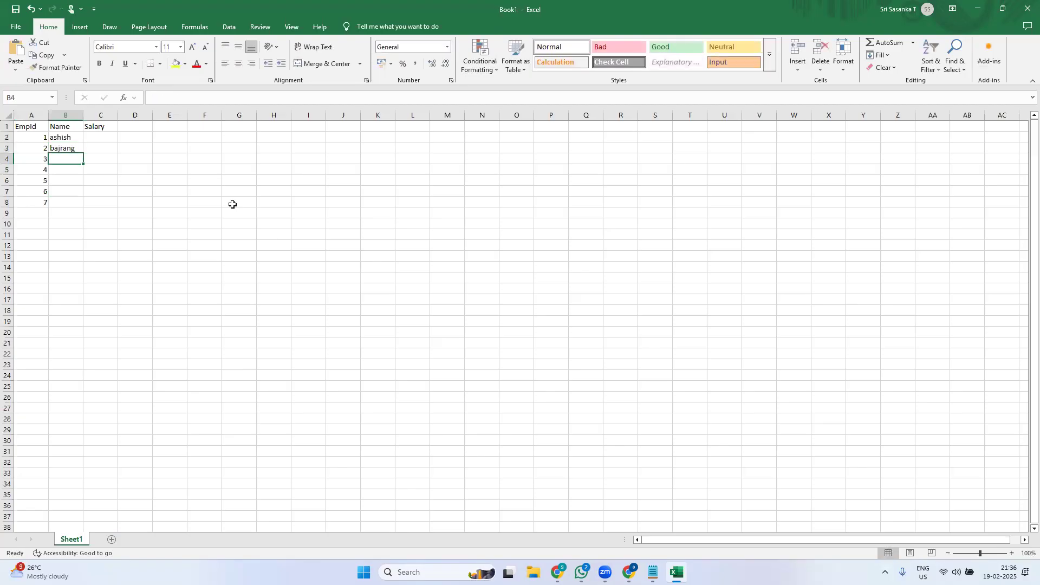
pyautogui.write('chaitu')
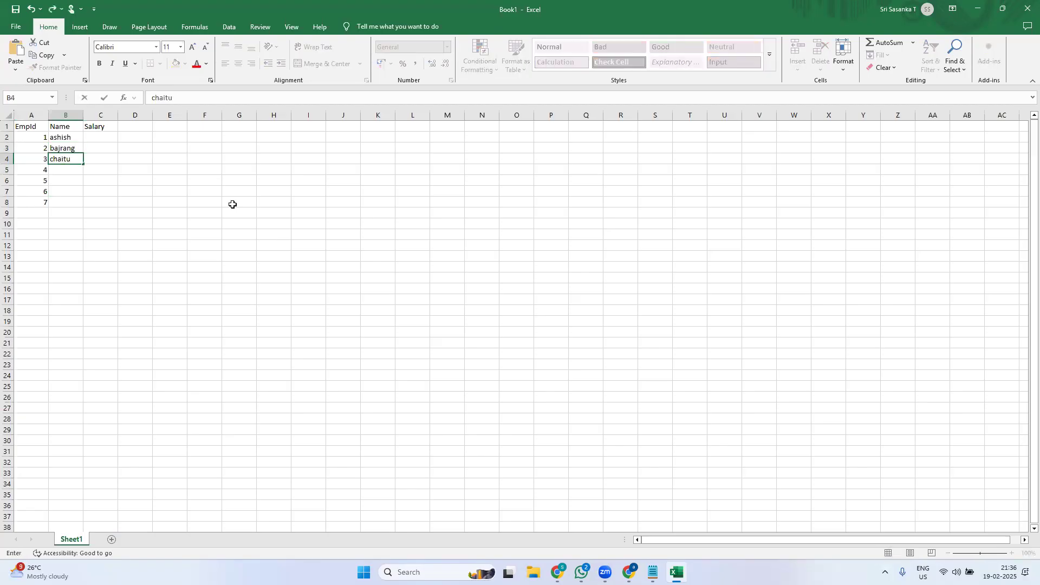
pyautogui.press('Return')
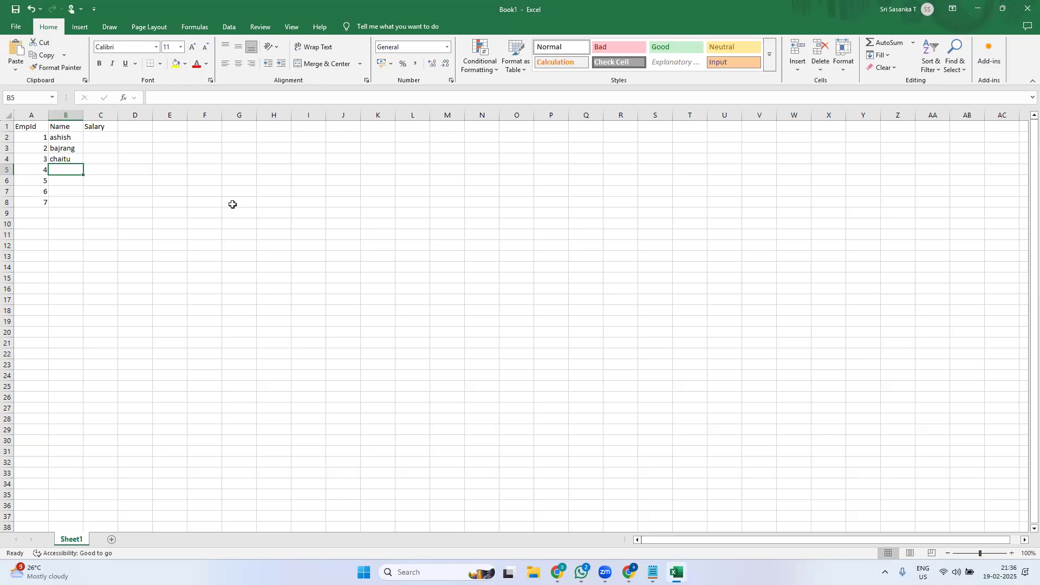
pyautogui.write('d')
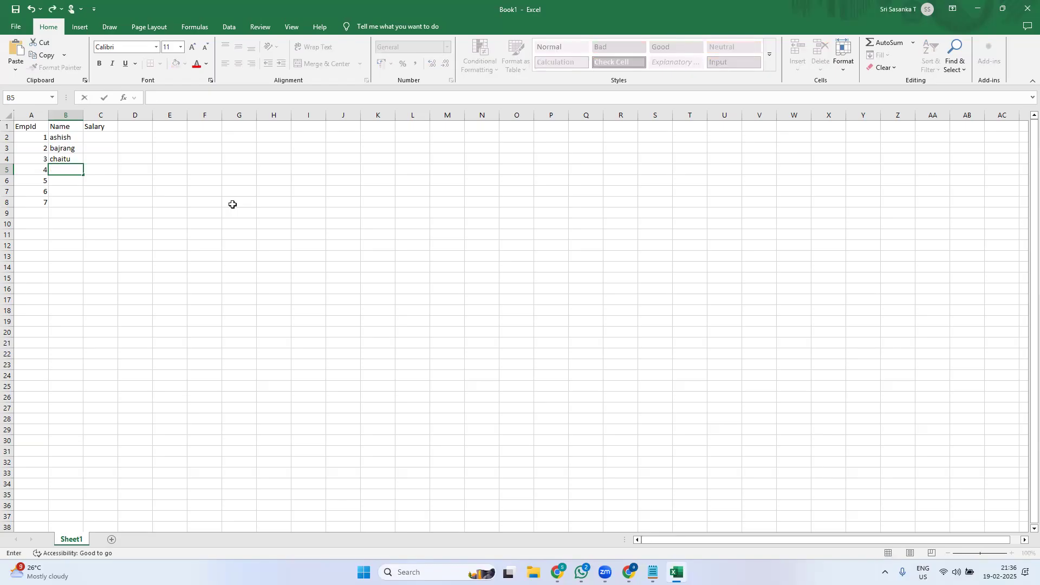
pyautogui.write('ddd')
pyautogui.press('Return')
pyautogui.write('eee')
pyautogui.press('Return')
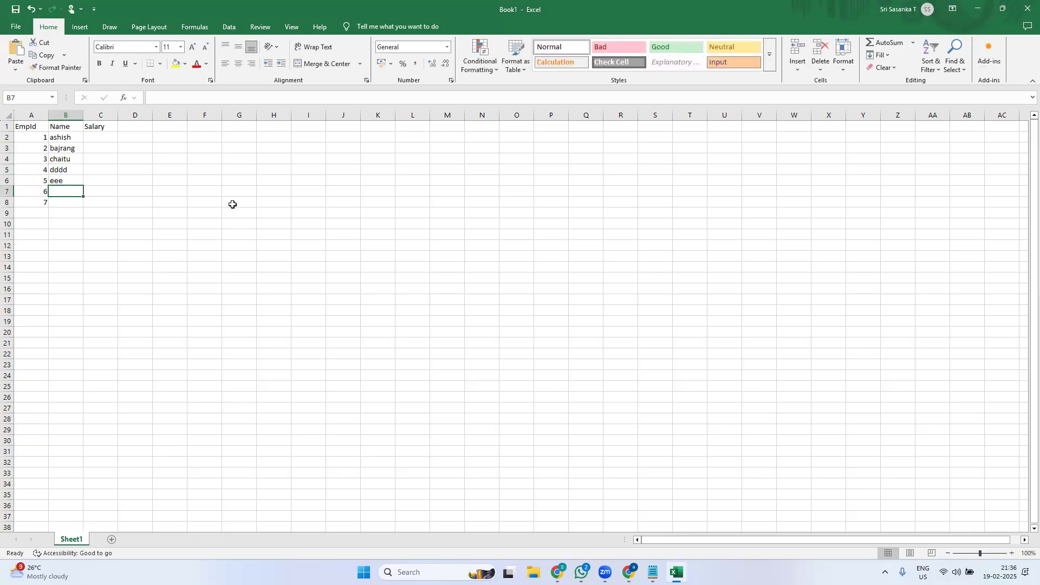
pyautogui.write('fff')
pyautogui.press('Return')
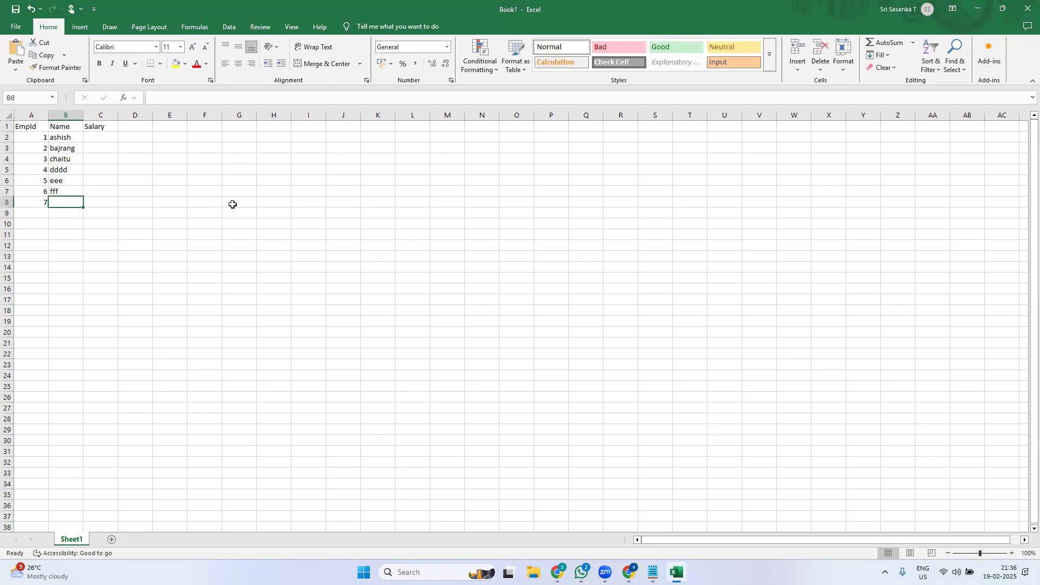
pyautogui.write('gg')
pyautogui.press('Right')
pyautogui.press('Right')
pyautogui.press('Left')
pyautogui.press('Up')
pyautogui.press('Up')
pyautogui.press('Up')
pyautogui.press('Up')
pyautogui.press('Up')
pyautogui.press('Up')
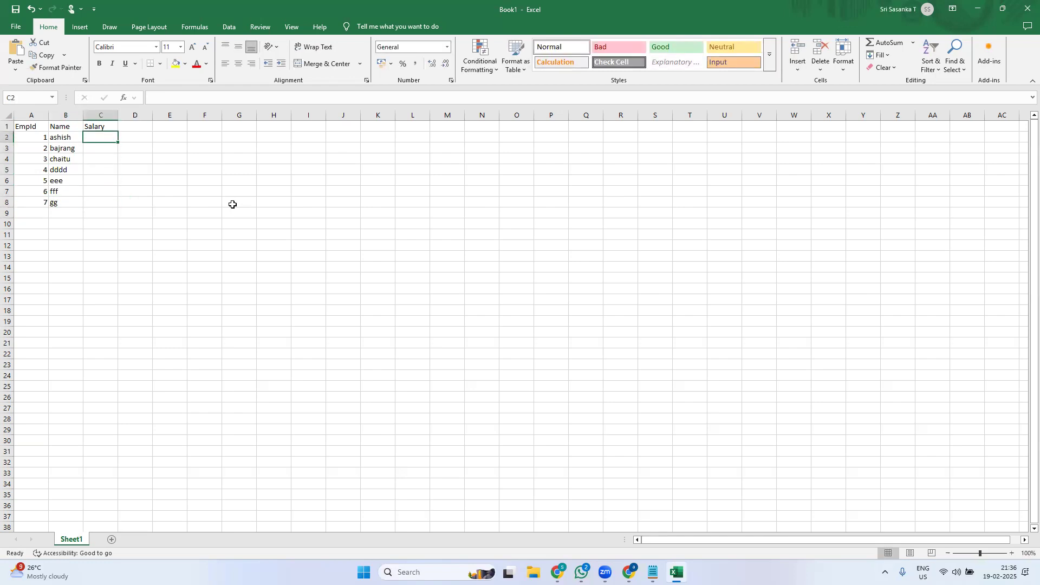
# - Enter salaries 70000, 60000, 50000, 60000, 40000 and 50000 in the Salary column
pyautogui.write('70000')
pyautogui.press('Return')
pyautogui.write('60000')
pyautogui.press('Return')
pyautogui.write('50')
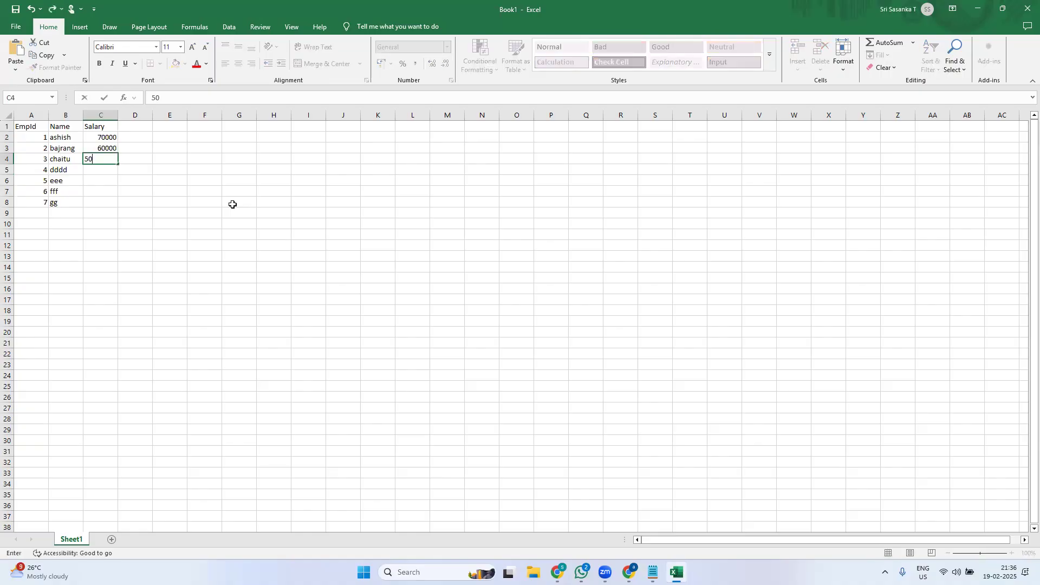
pyautogui.write('000')
pyautogui.press('Return')
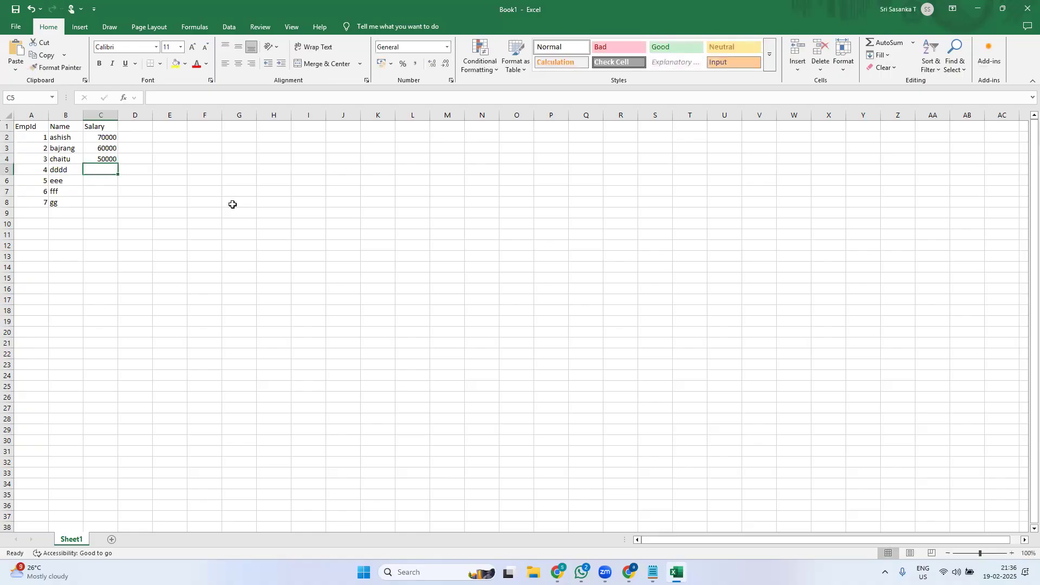
pyautogui.write('60000')
pyautogui.press('Return')
pyautogui.write('40000')
pyautogui.press('Return')
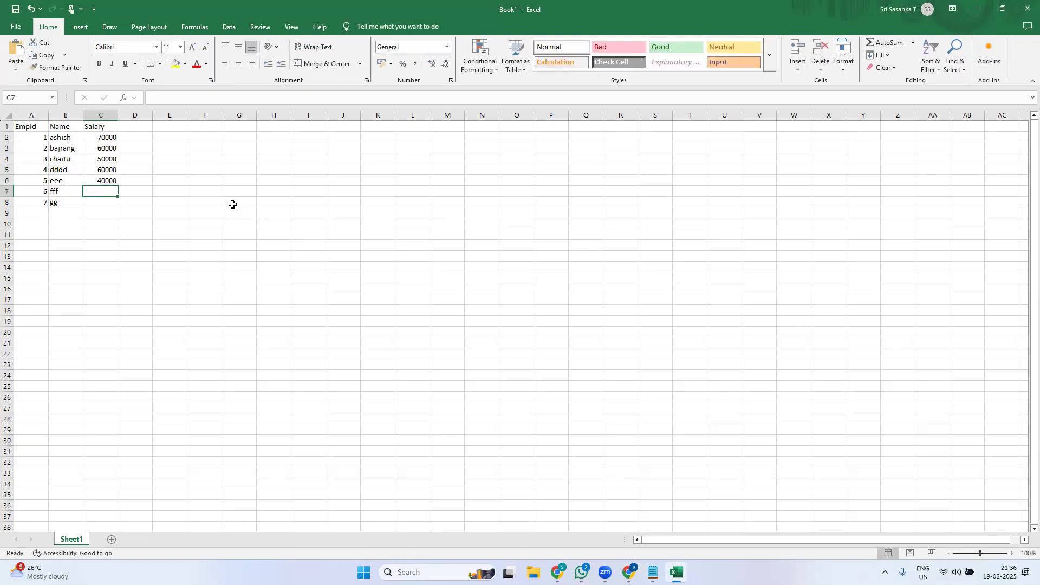
pyautogui.write('5000')
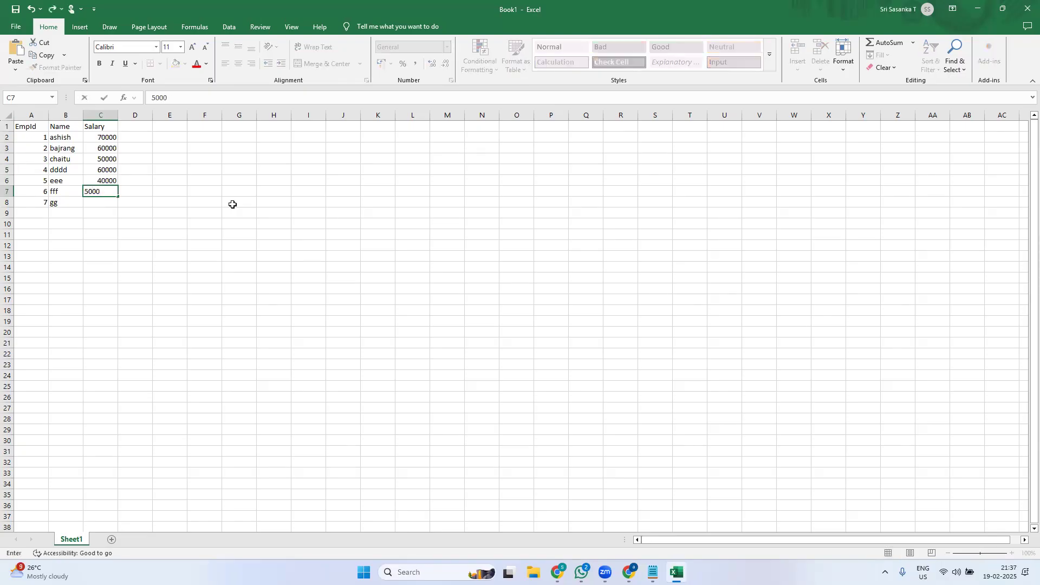
pyautogui.write('0')
pyautogui.press('Return')
pyautogui.write('50000')
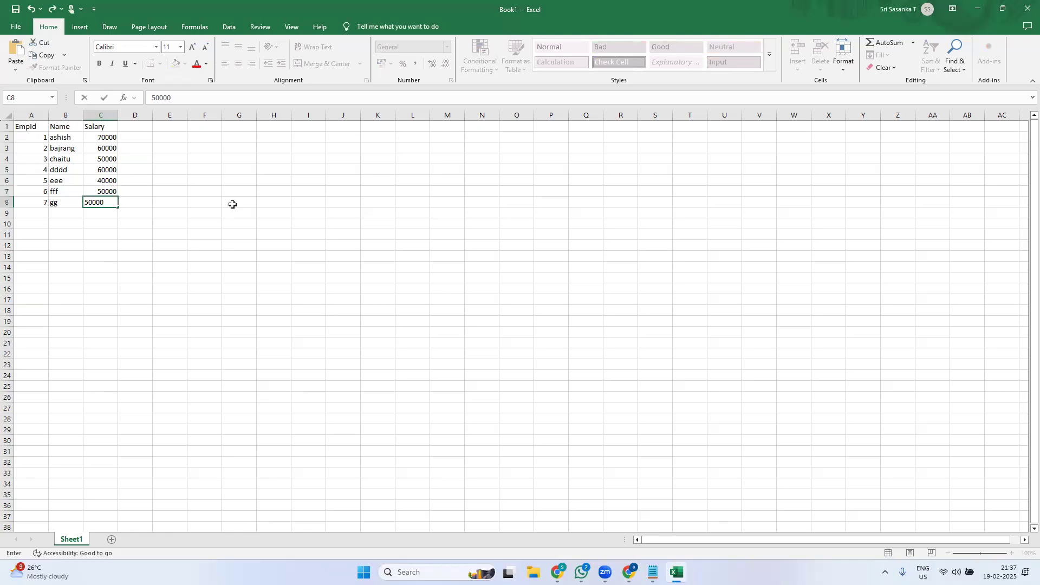
# - Save the sheet to Downloads as emp in CSV UTF-8 (Comma delimited) format and dismiss the warning
pyautogui.click(19, 29)
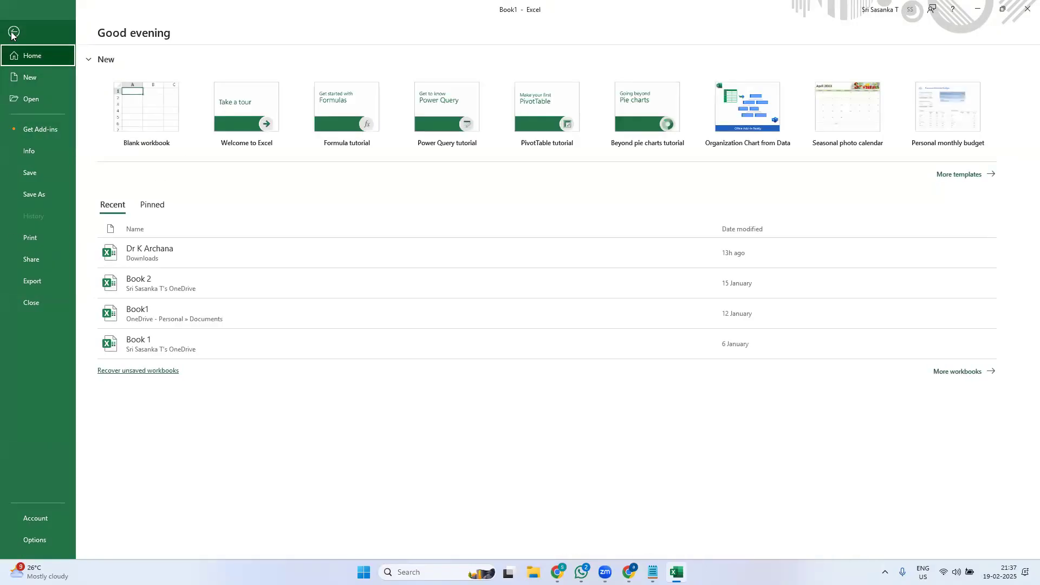
pyautogui.click(49, 196)
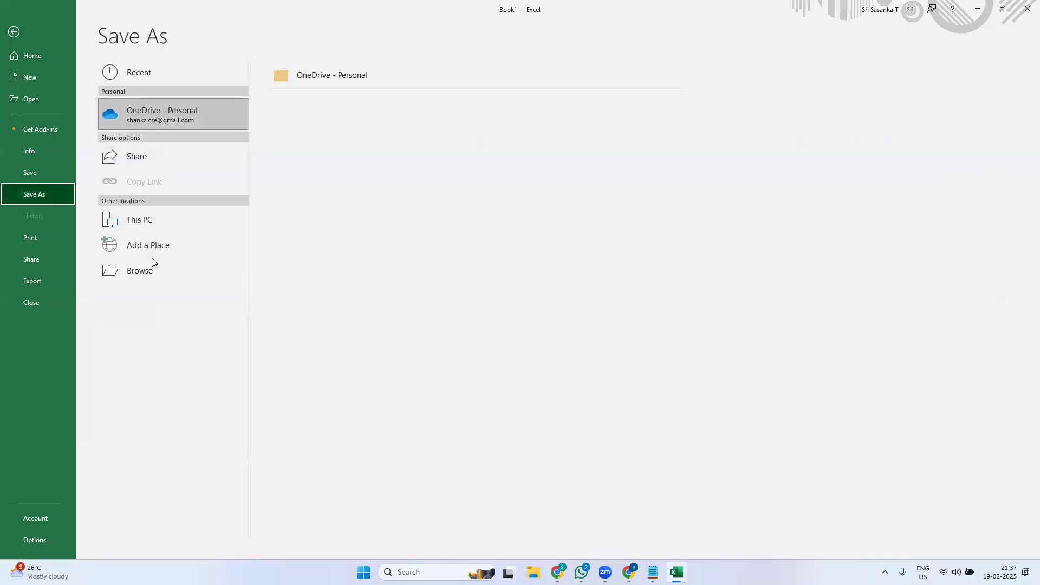
pyautogui.click(160, 220)
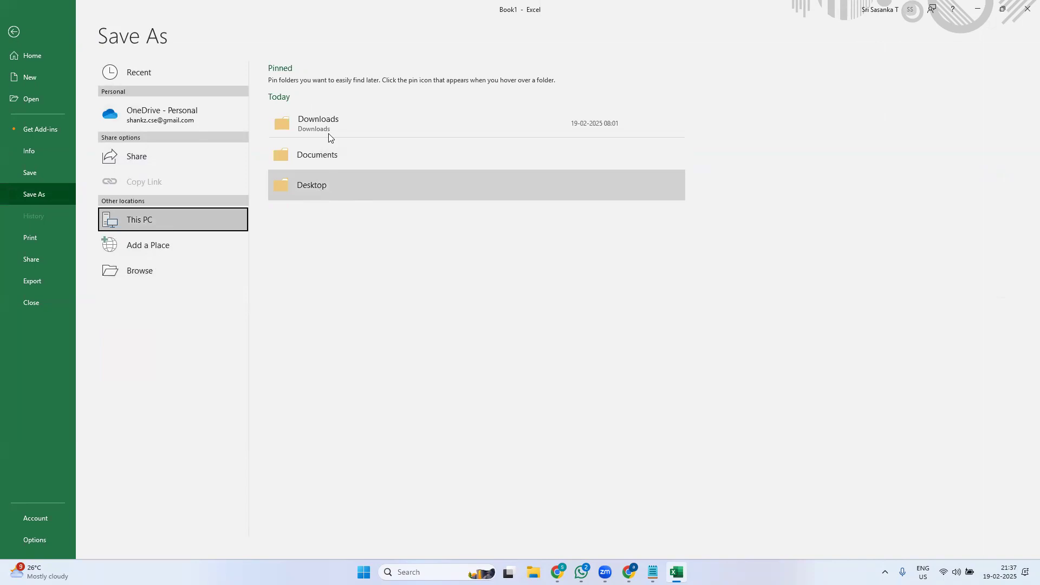
pyautogui.click(324, 118)
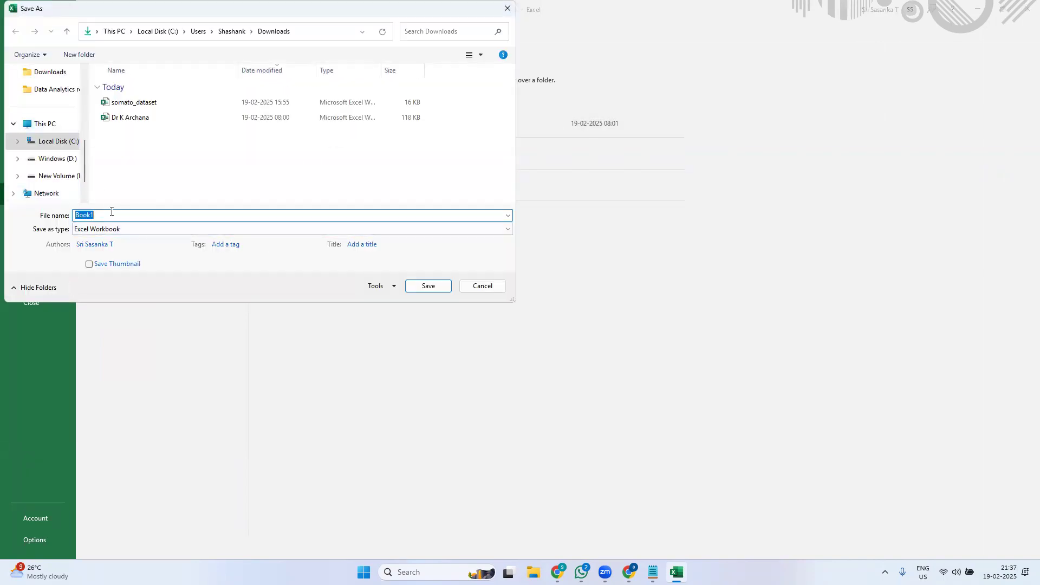
pyautogui.write('emp')
pyautogui.click(140, 229)
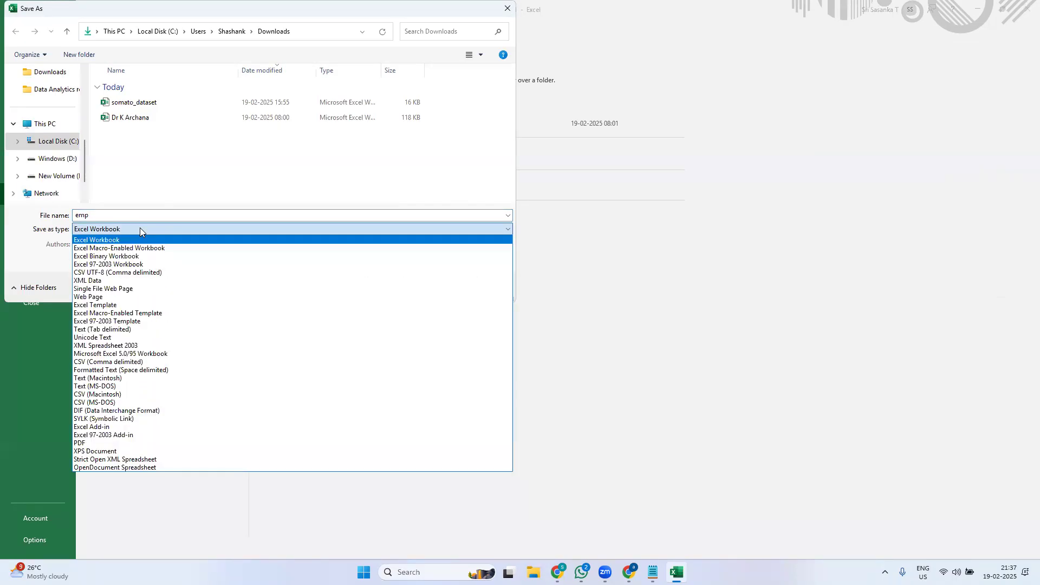
pyautogui.click(123, 273)
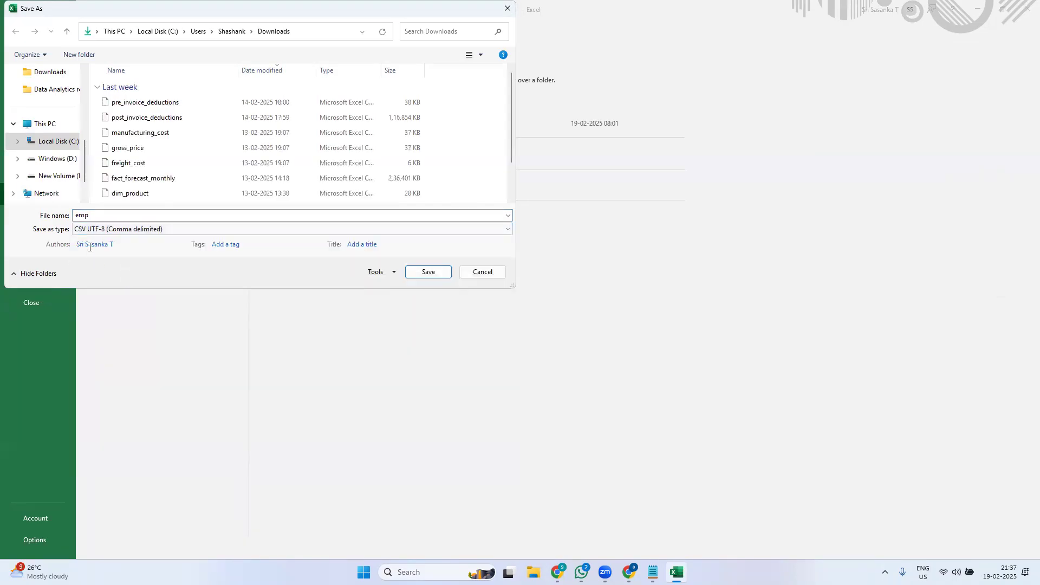
pyautogui.click(432, 272)
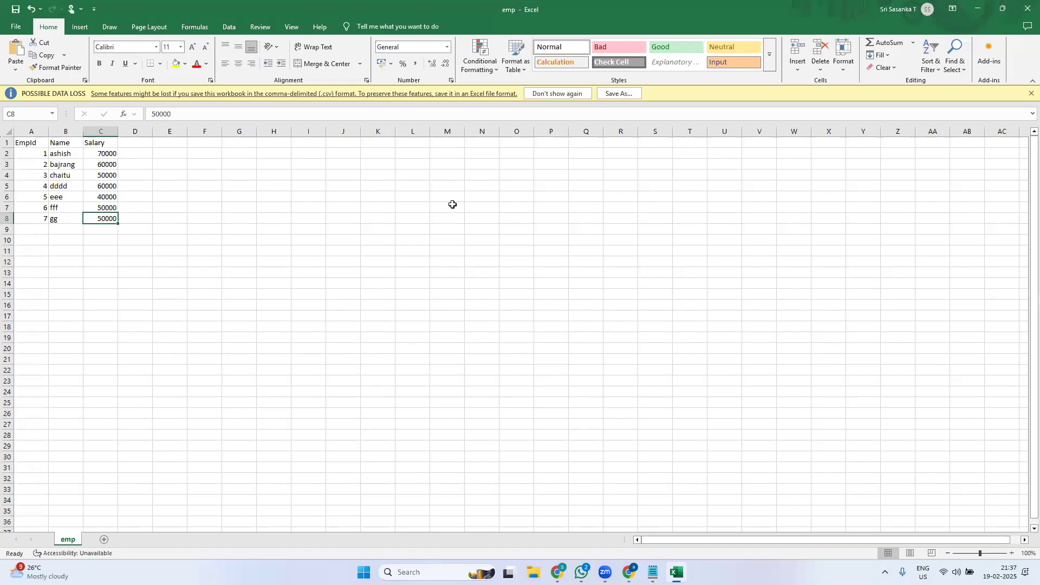
pyautogui.click(561, 94)
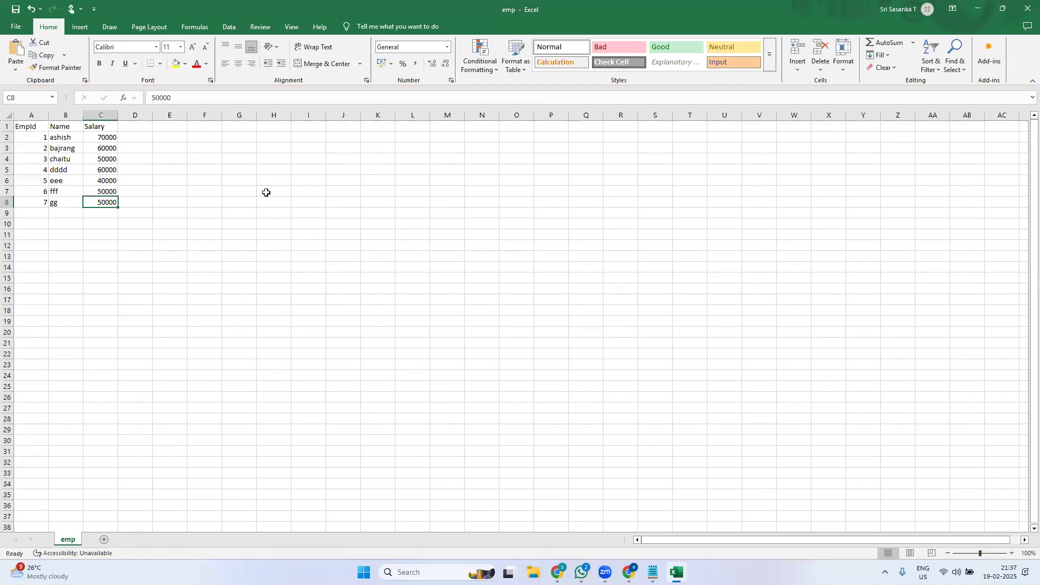
pyautogui.click(534, 573)
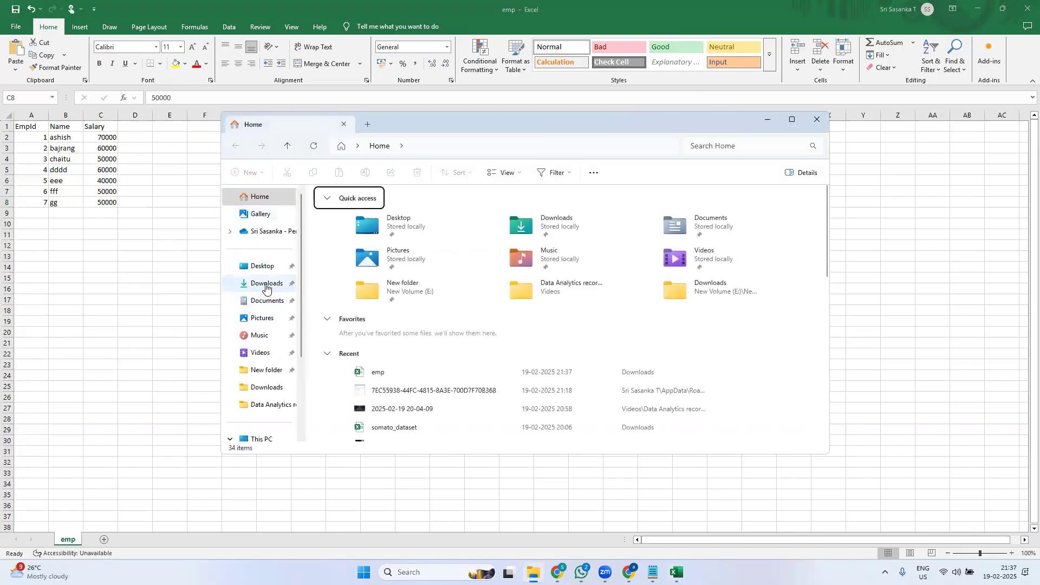
# - Confirm in Downloads that emp is listed as a comma separated values file
pyautogui.click(265, 283)
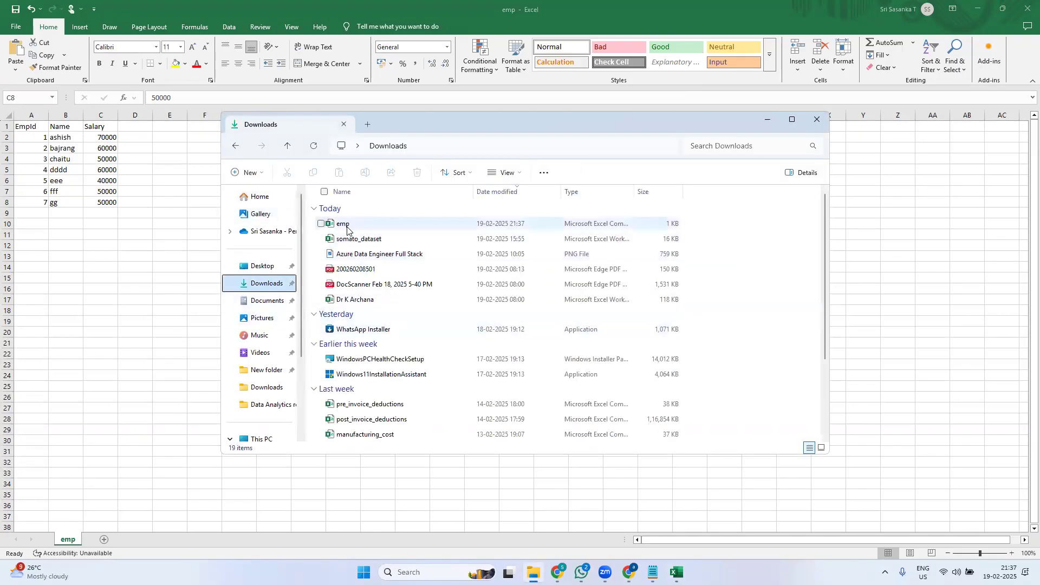
pyautogui.moveTo(634, 192); pyautogui.dragTo(701, 191)
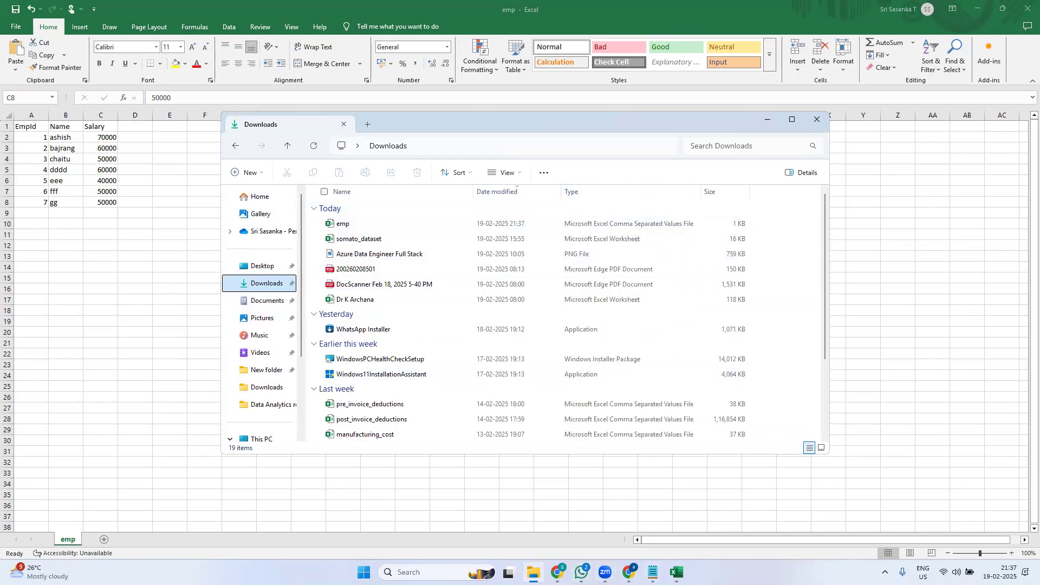
pyautogui.click(628, 500)
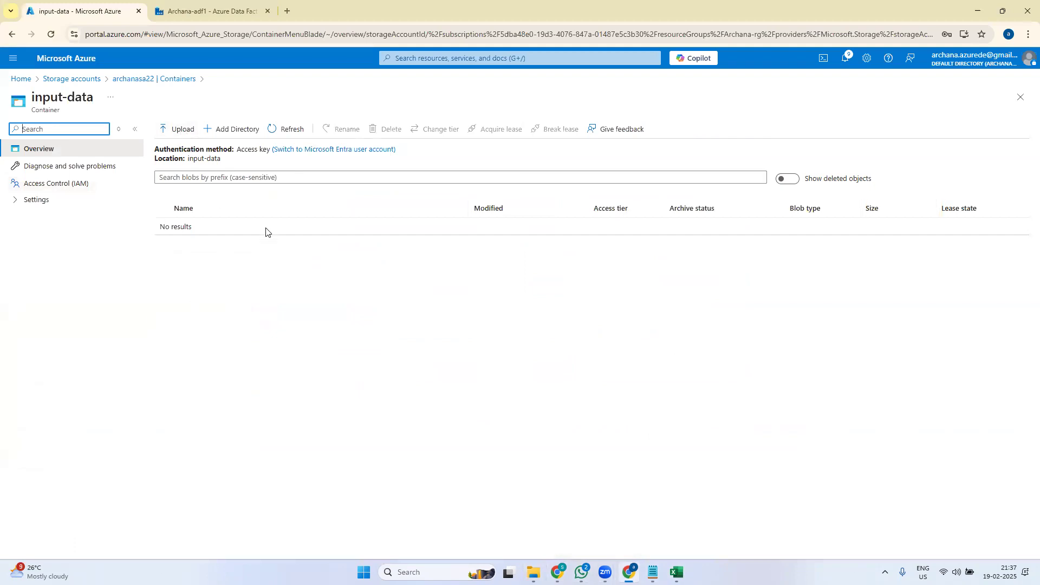
# - Upload emp.csv from Downloads into the input-data container
pyautogui.click(171, 131)
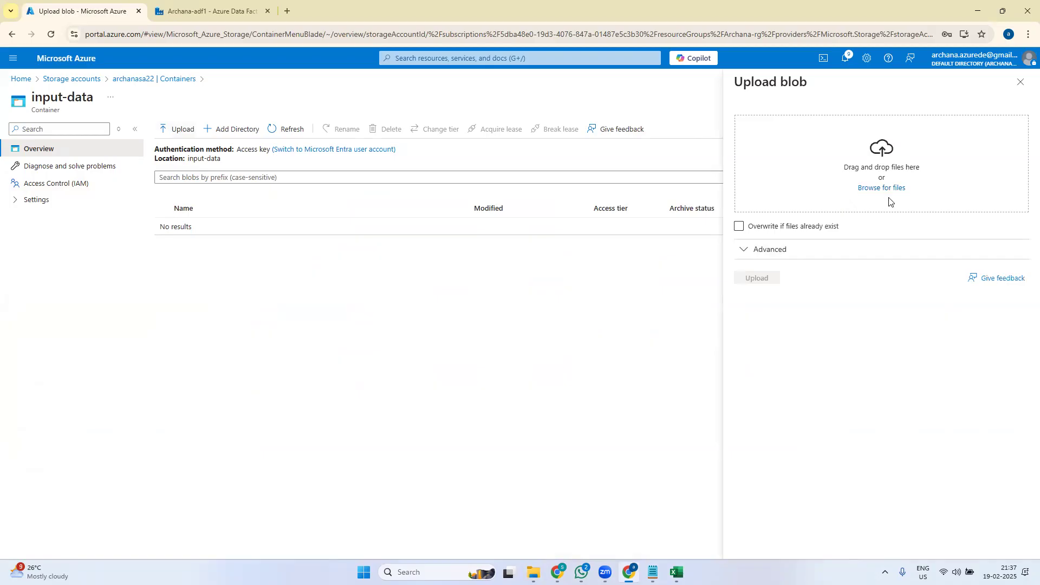
pyautogui.click(895, 189)
pyautogui.click(130, 103)
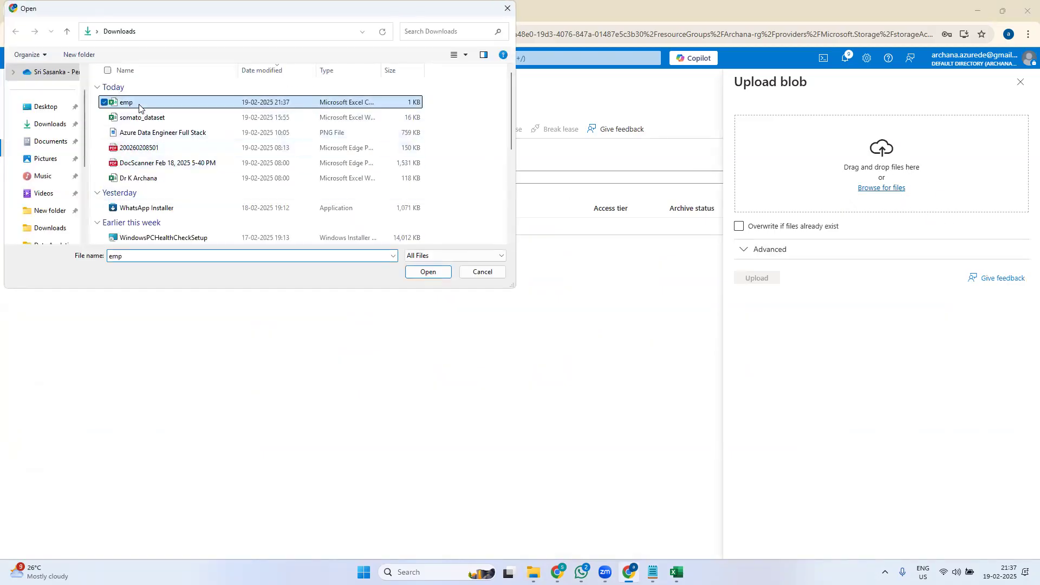
pyautogui.click(440, 274)
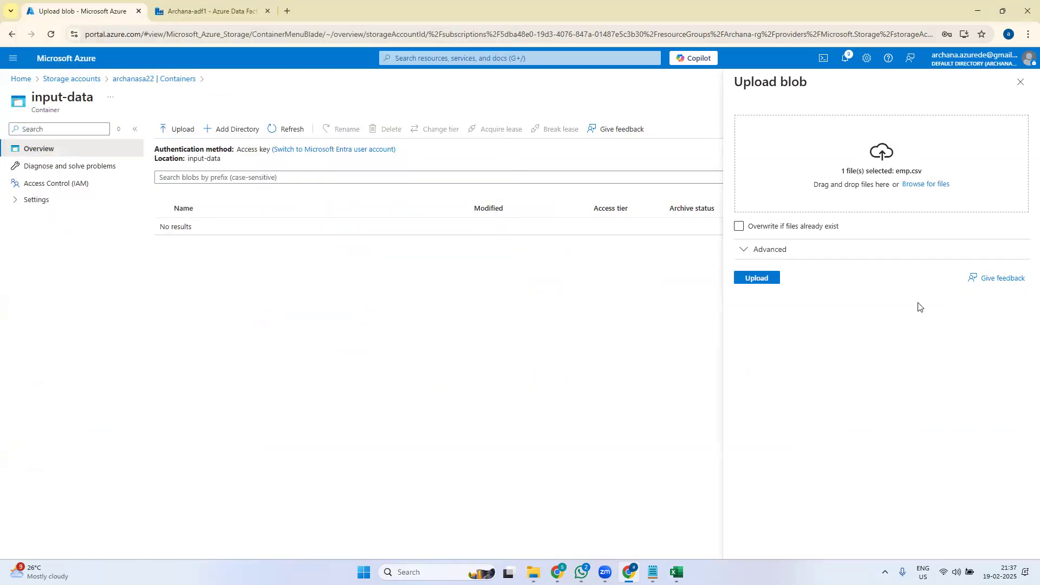
pyautogui.click(759, 281)
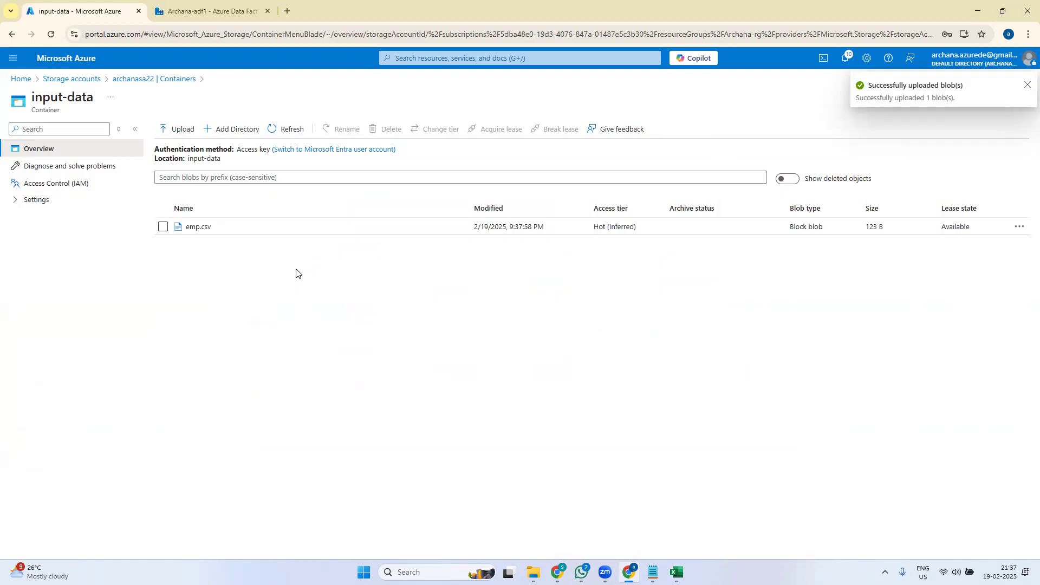
pyautogui.click(1027, 86)
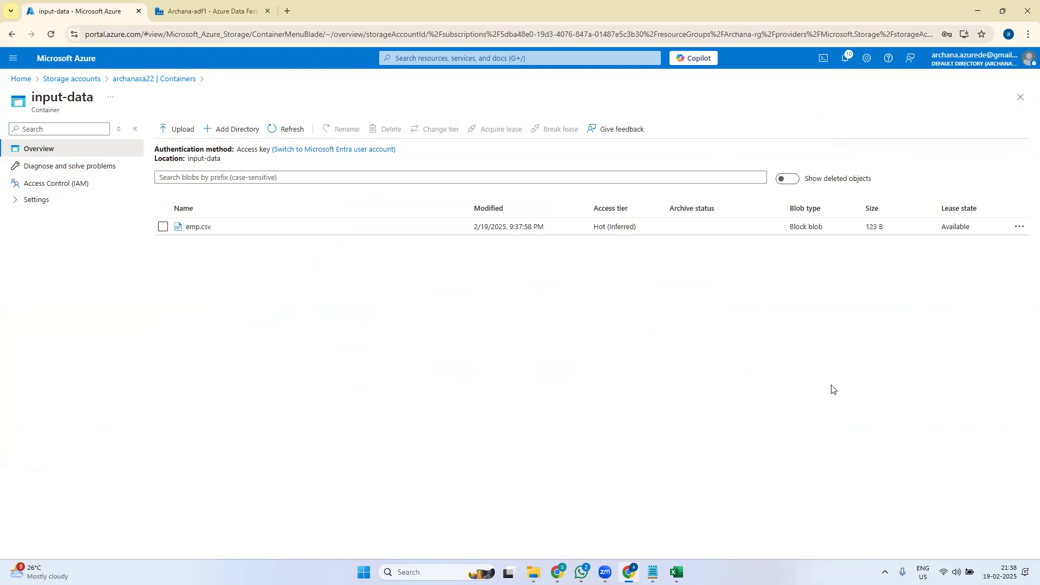
# - Check the seven employee rows of emp.csv in its Edit view, then return to the portal Home
pyautogui.click(228, 232)
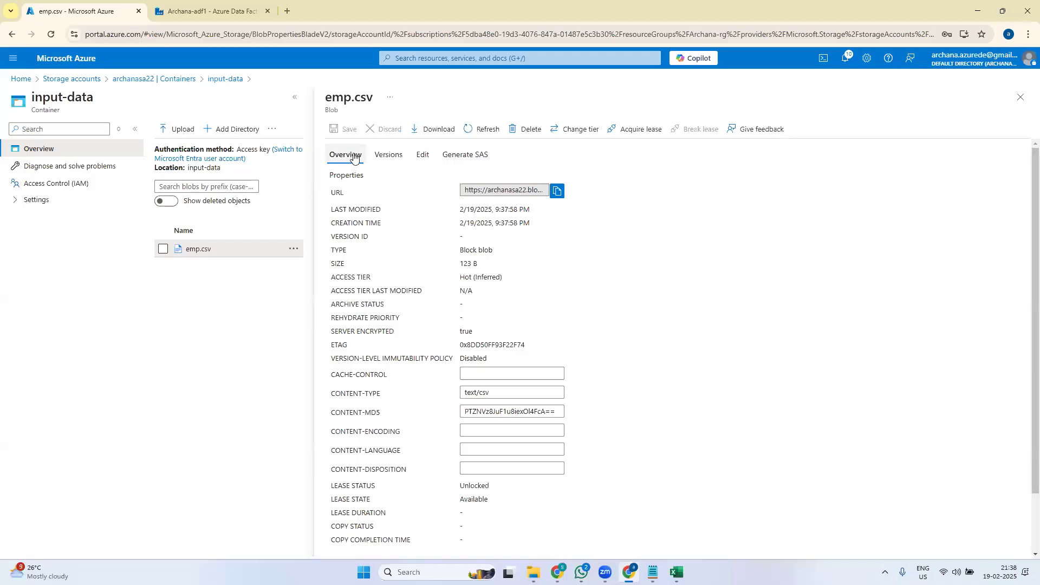
pyautogui.click(423, 156)
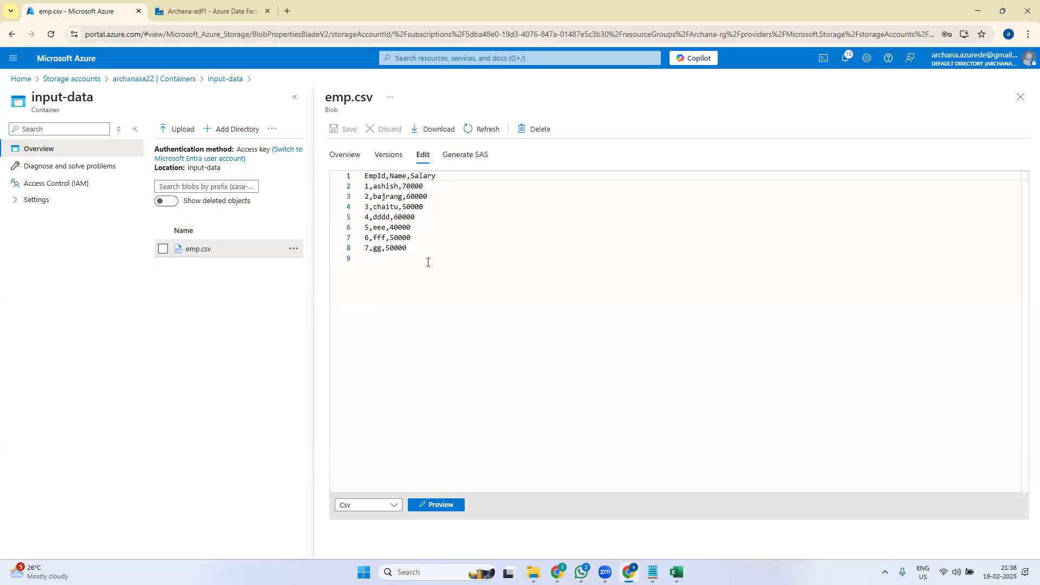
pyautogui.click(1020, 98)
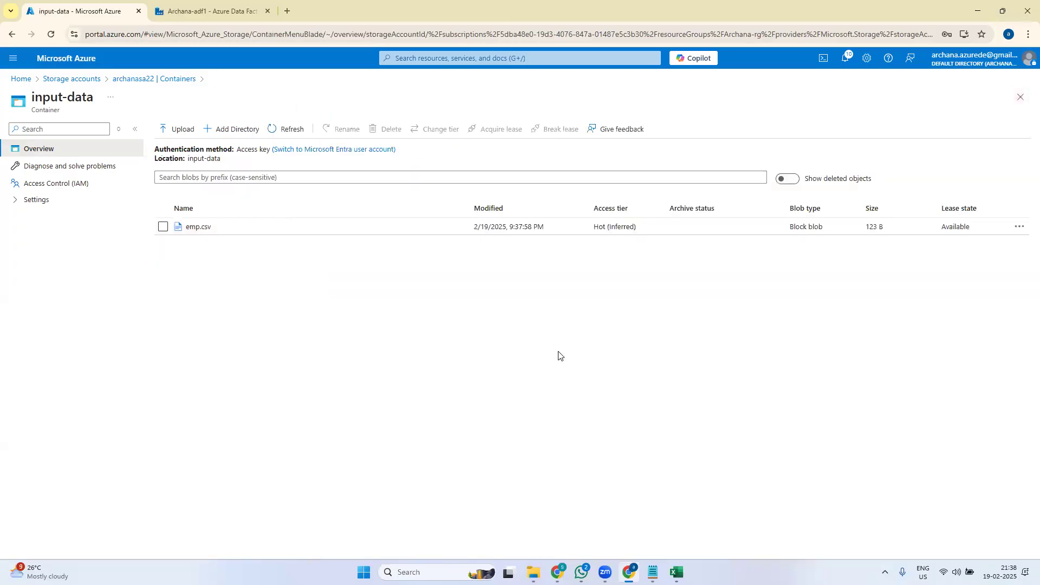
pyautogui.click(21, 79)
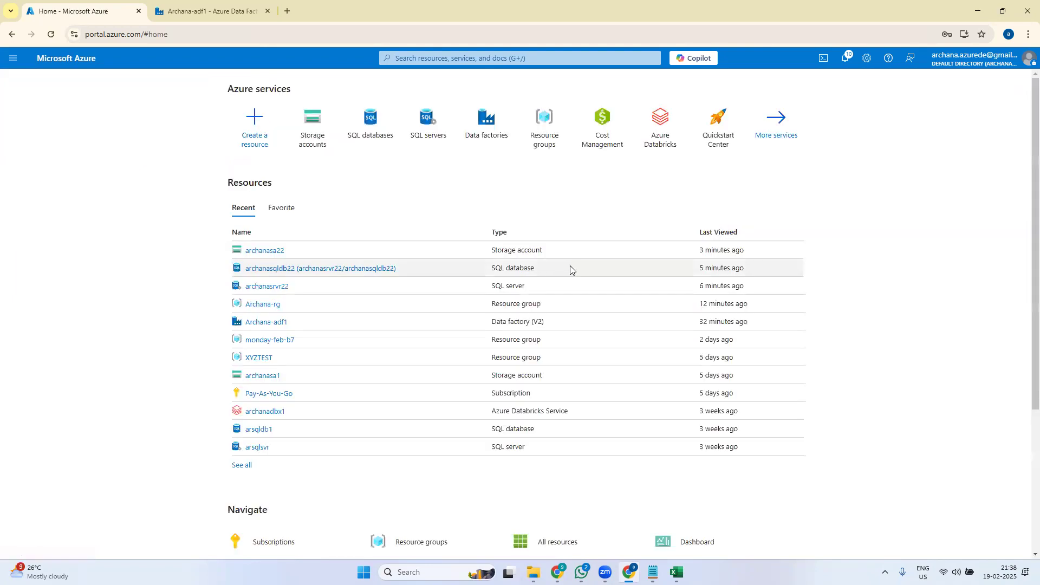
# - Open the data factory from the Data factories list and launch Data Factory Studio
pyautogui.click(487, 133)
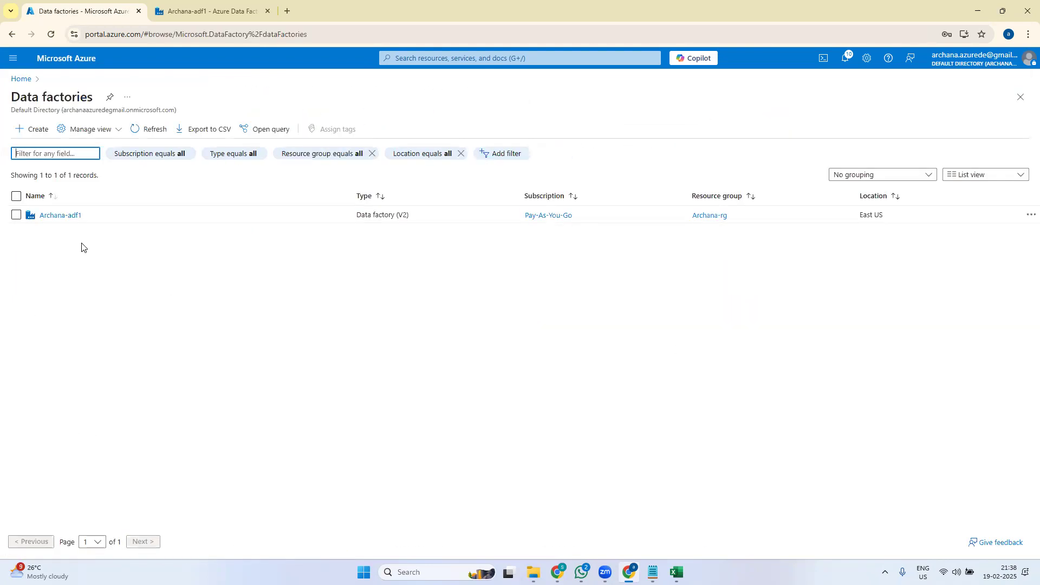
pyautogui.click(66, 216)
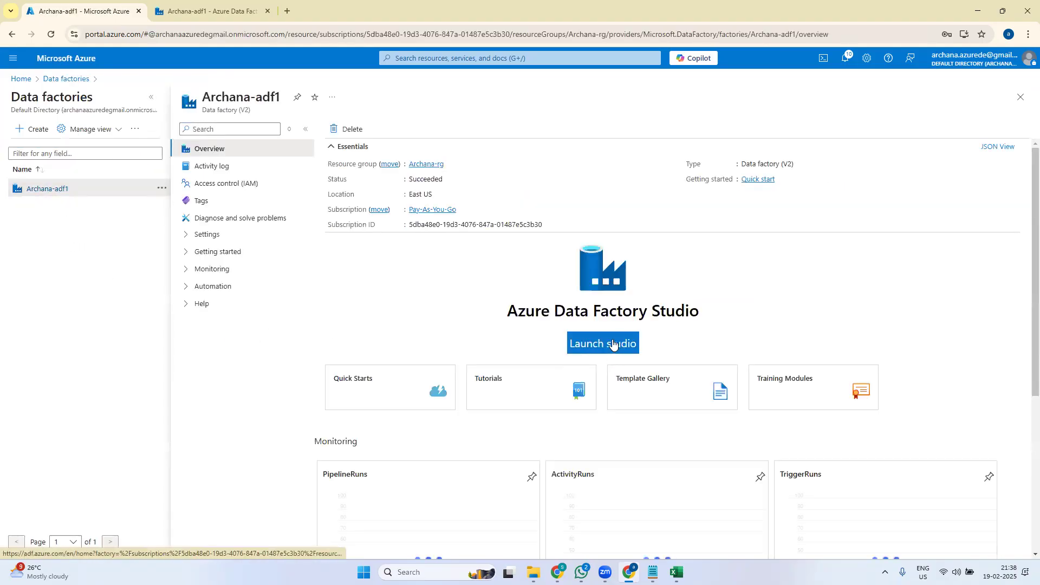
pyautogui.click(610, 345)
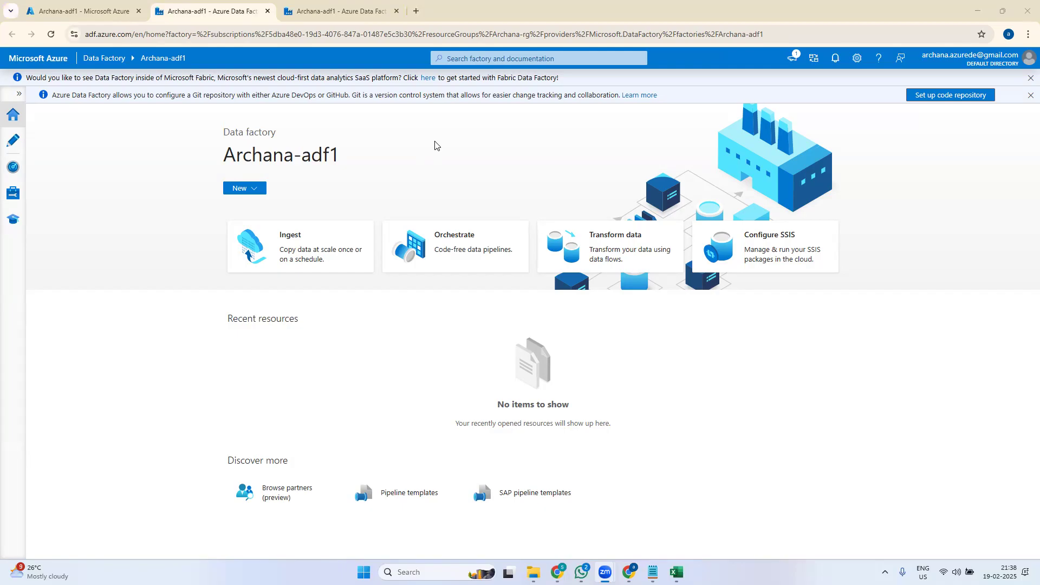
pyautogui.click(10, 124)
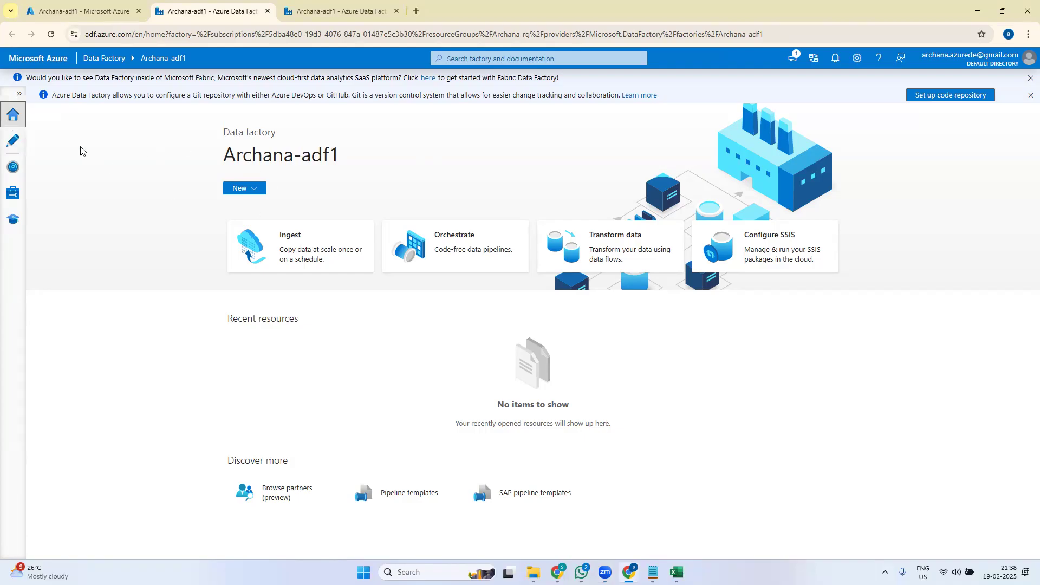
# - Go to Manage > Linked services and begin deleting AzureDataLakeStorage1
pyautogui.click(14, 144)
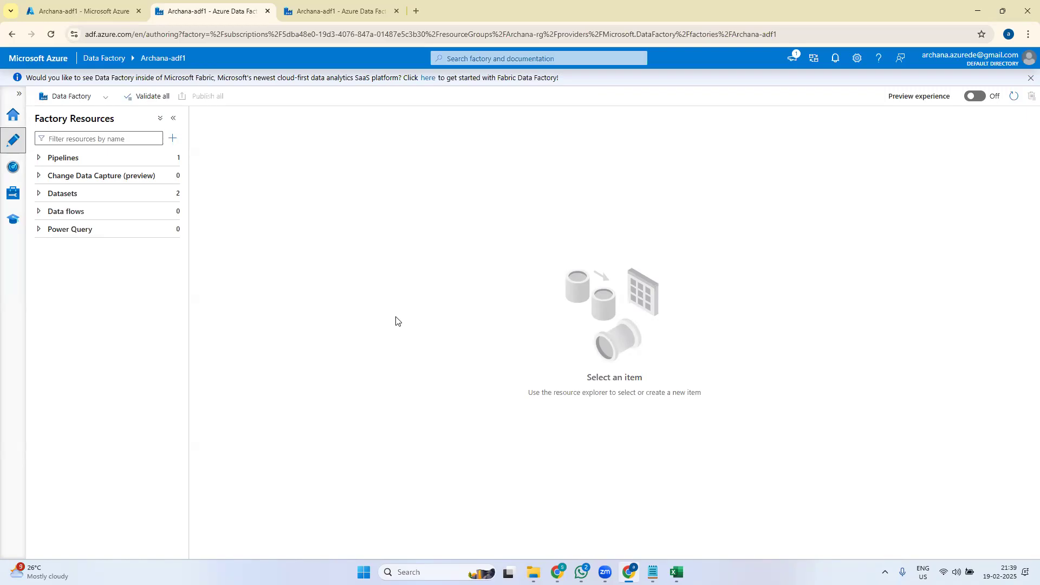
pyautogui.click(13, 193)
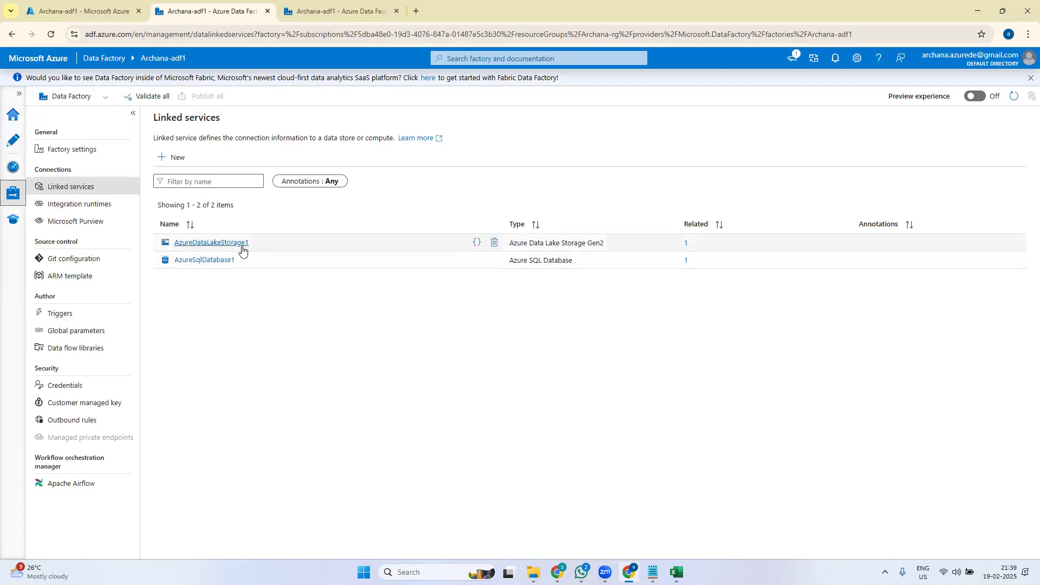
pyautogui.click(495, 245)
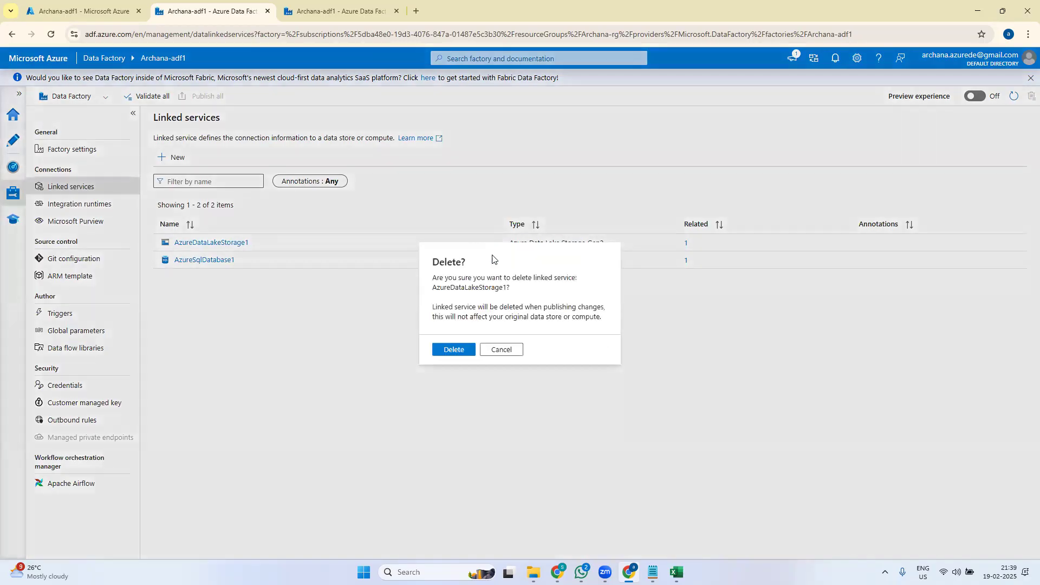
# - Delete the AzureDataLakeStorage1 and AzureSqlDatabase1 linked services and attempt to publish
pyautogui.click(465, 351)
pyautogui.click(495, 245)
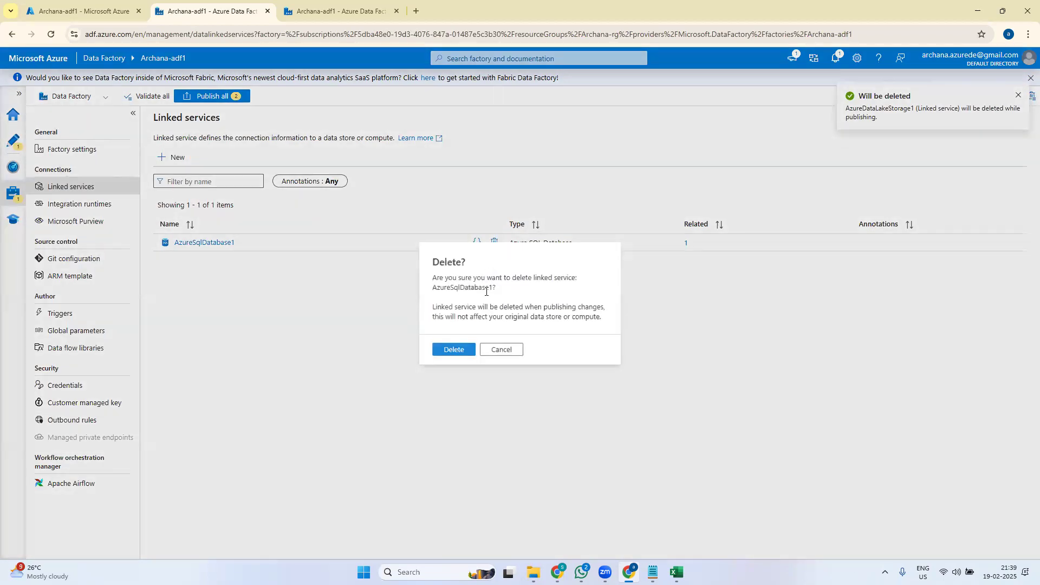
pyautogui.click(461, 351)
pyautogui.click(212, 97)
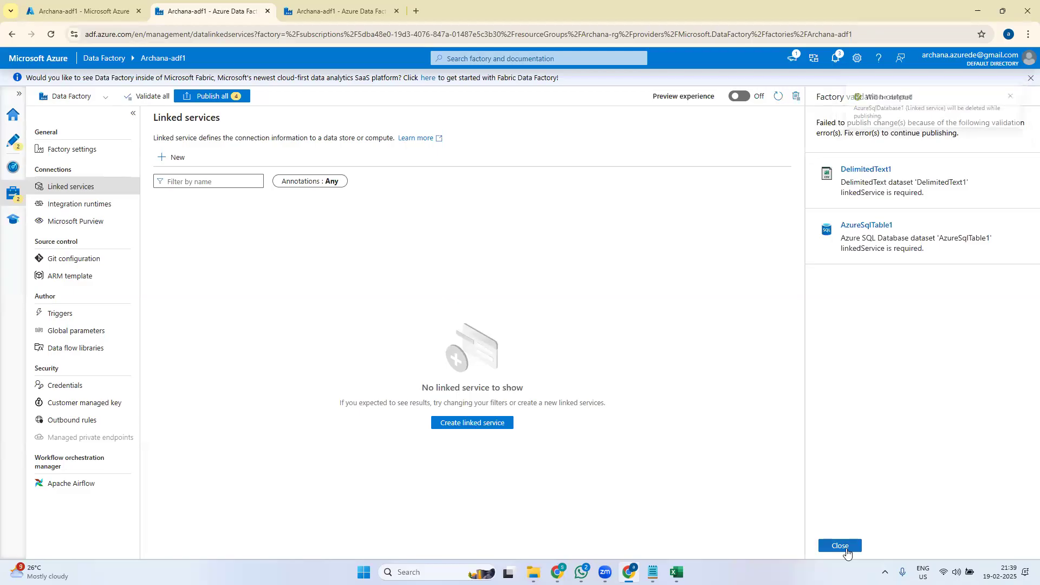
pyautogui.click(840, 546)
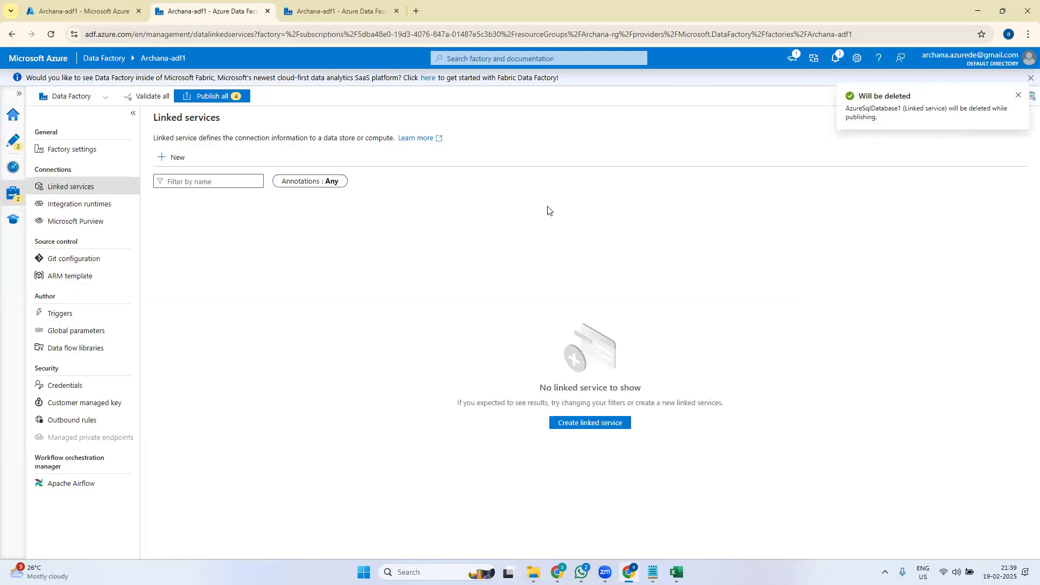
pyautogui.click(217, 98)
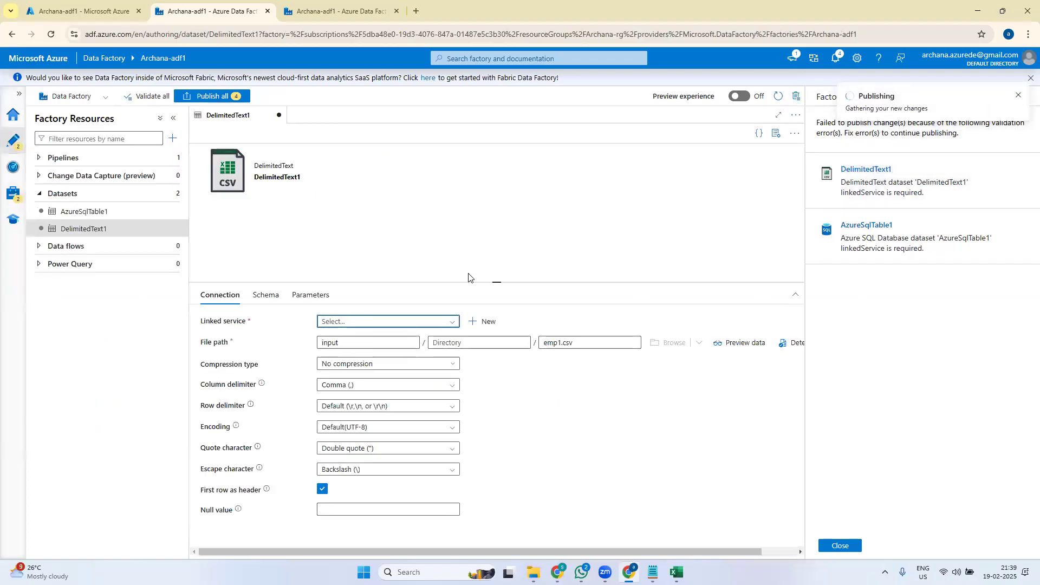
# - Discard DelimitedText1's unsaved edits and delete the AzureSqlTable1 and DelimitedText1 datasets
pyautogui.click(279, 115)
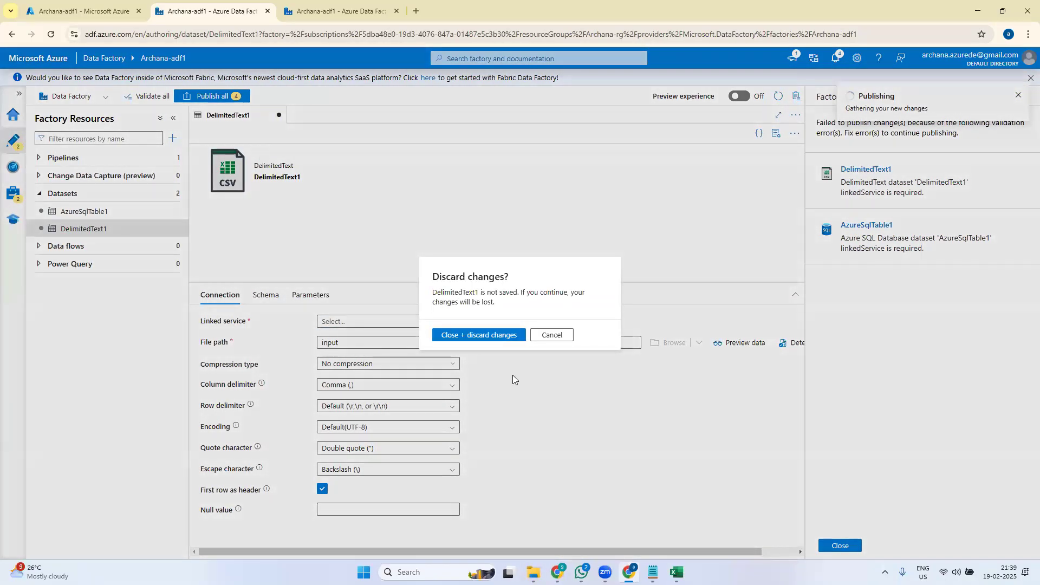
pyautogui.click(505, 335)
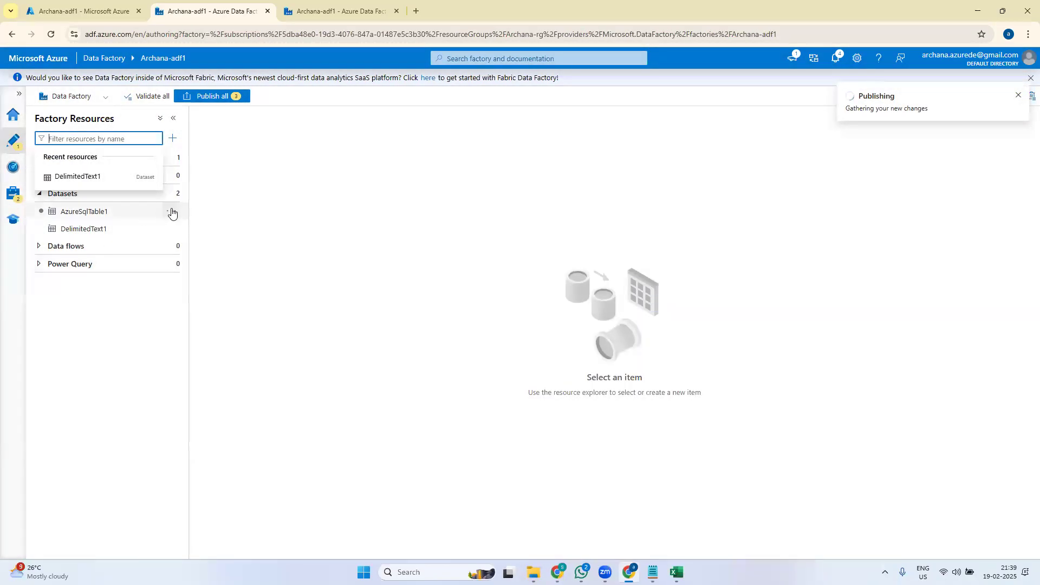
pyautogui.click(171, 212)
pyautogui.click(213, 327)
pyautogui.click(448, 337)
pyautogui.click(170, 211)
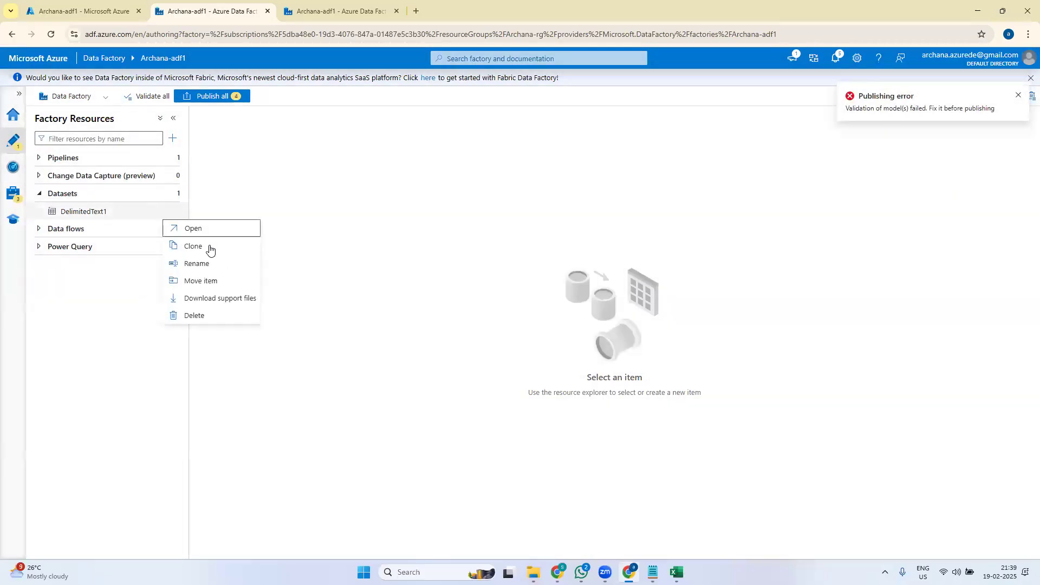
pyautogui.click(230, 316)
pyautogui.click(453, 336)
# - Delete pipeline1 after another publish attempt reports validation errors
pyautogui.click(219, 96)
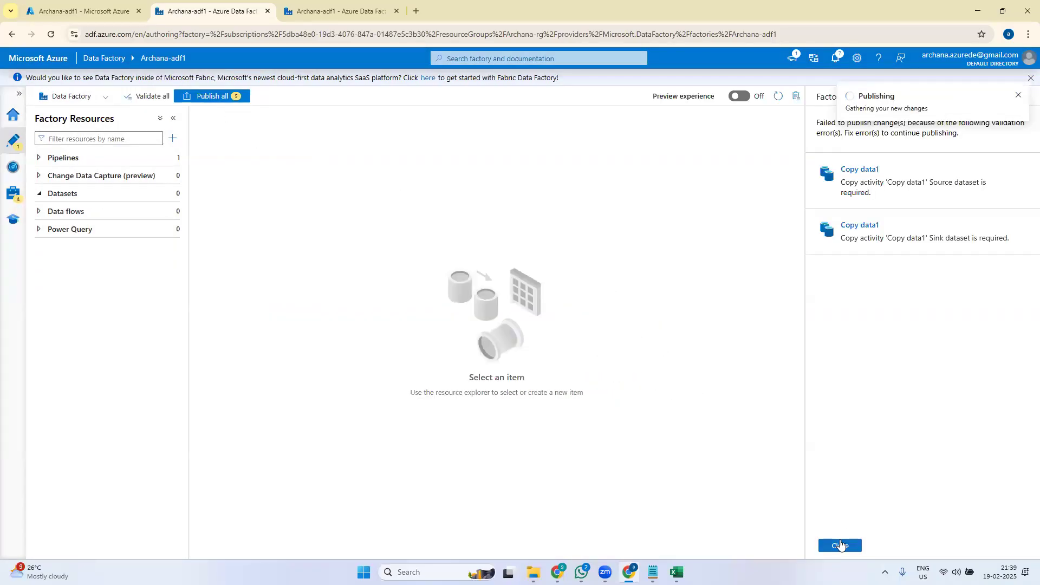
pyautogui.click(841, 545)
pyautogui.click(49, 158)
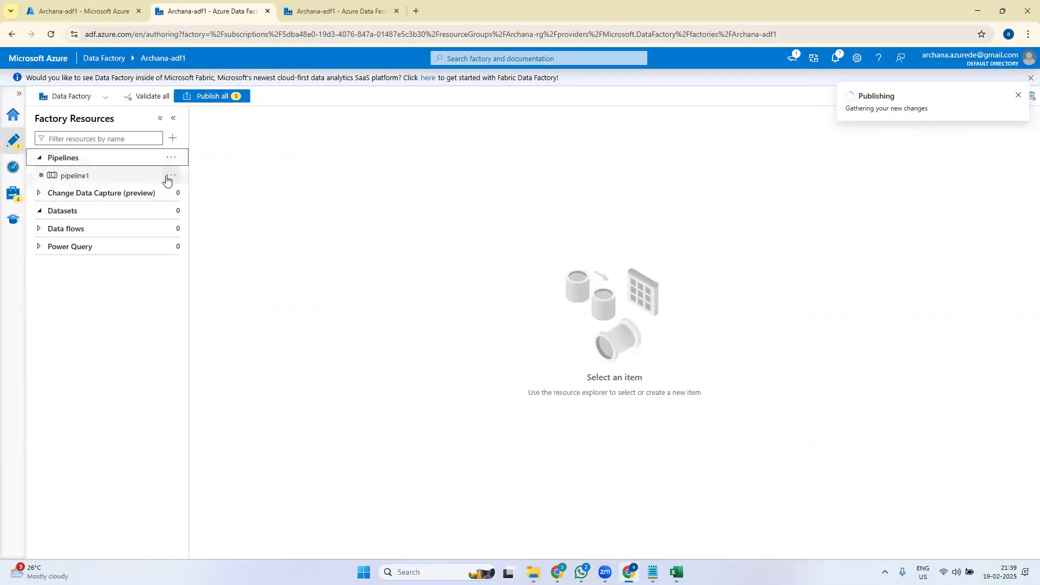
pyautogui.click(170, 177)
pyautogui.click(209, 297)
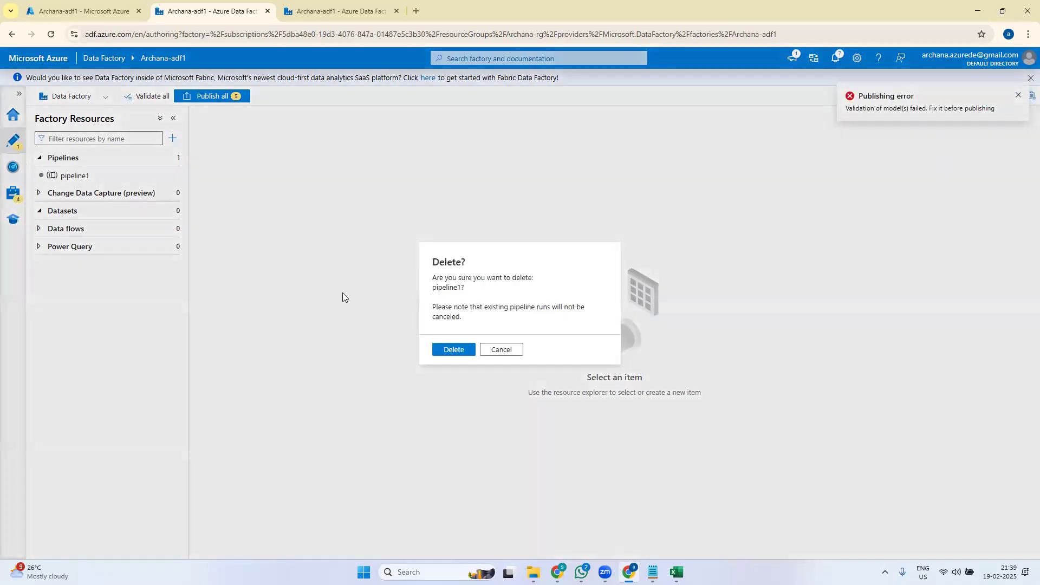
pyautogui.click(460, 352)
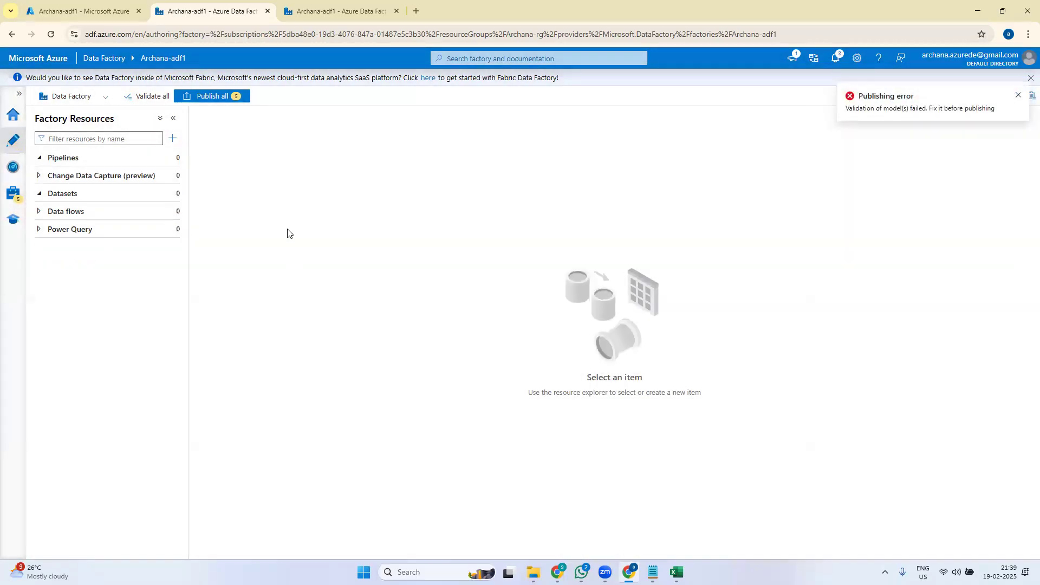
# - Publish all the pending deletions and go to the Manage area
pyautogui.click(212, 97)
pyautogui.click(734, 544)
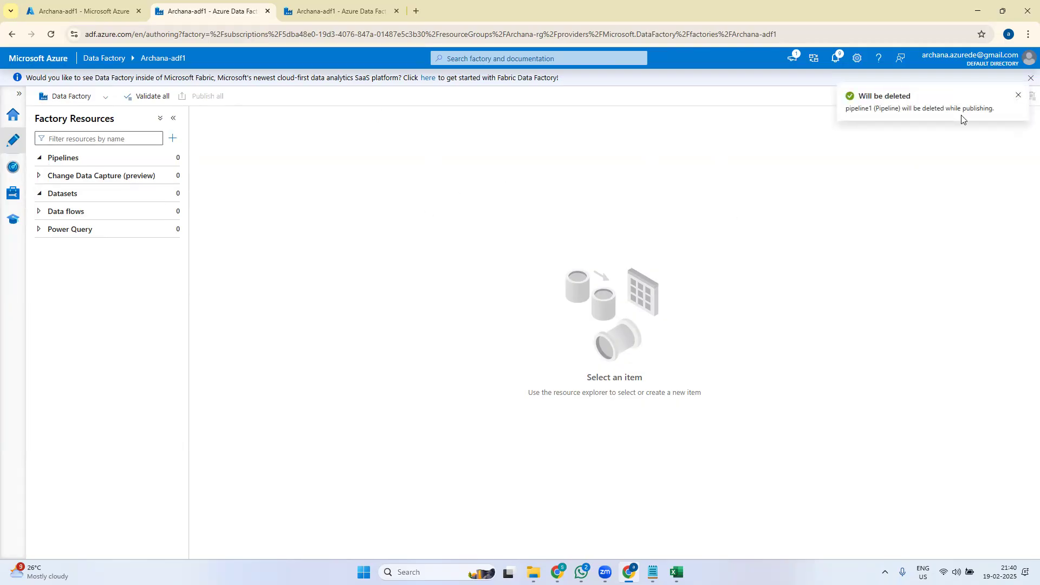
pyautogui.click(13, 193)
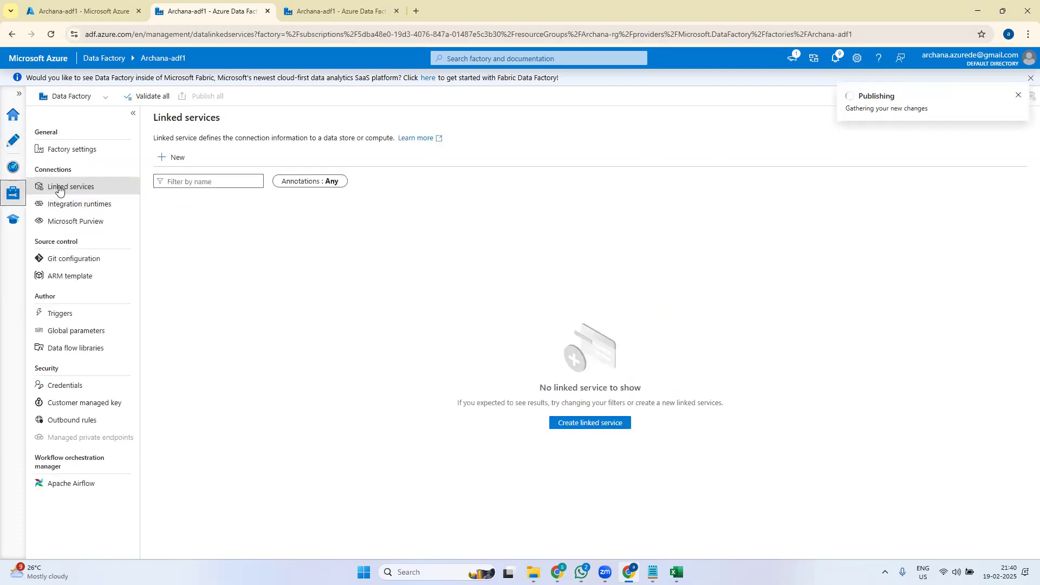
# - Start a new linked service and pick Azure Data Lake Storage Gen2 from the data store tiles
pyautogui.click(177, 156)
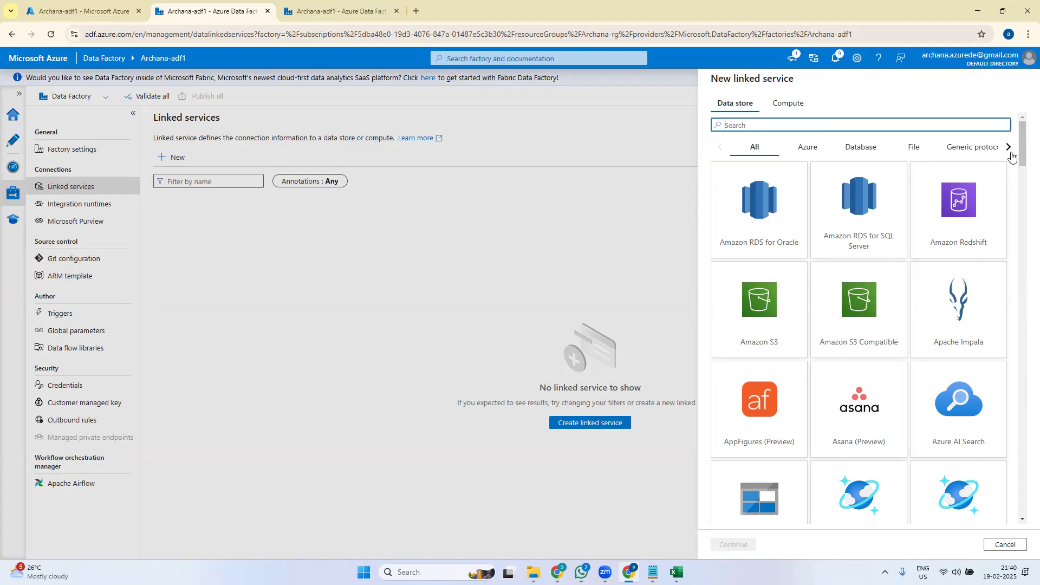
pyautogui.moveTo(1019, 147); pyautogui.dragTo(1018, 184)
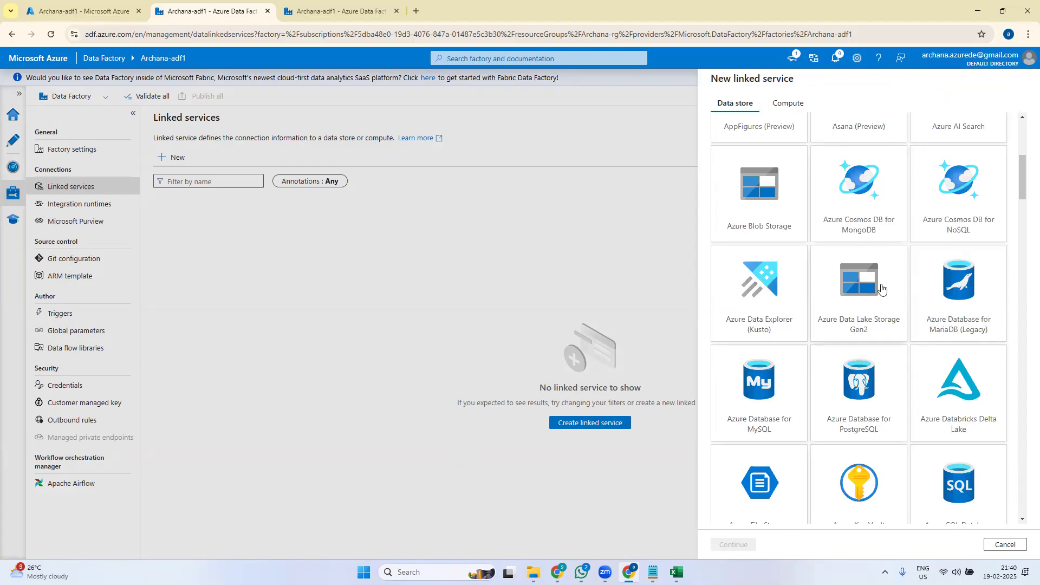
pyautogui.click(861, 308)
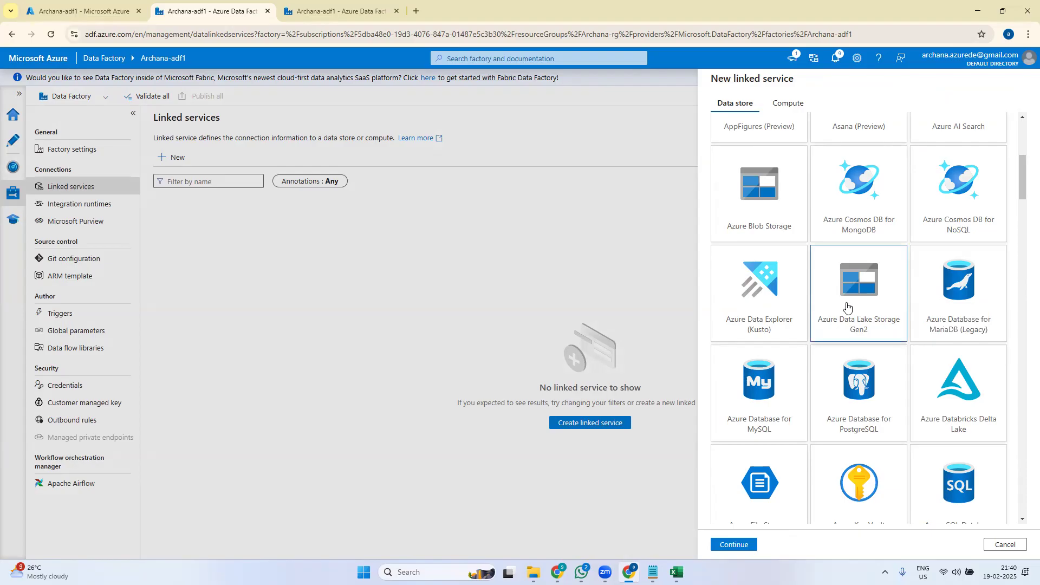
# - Name the linked service StorageAc1, keeping AutoResolveIntegrationRuntime and Account key authentication
pyautogui.click(737, 545)
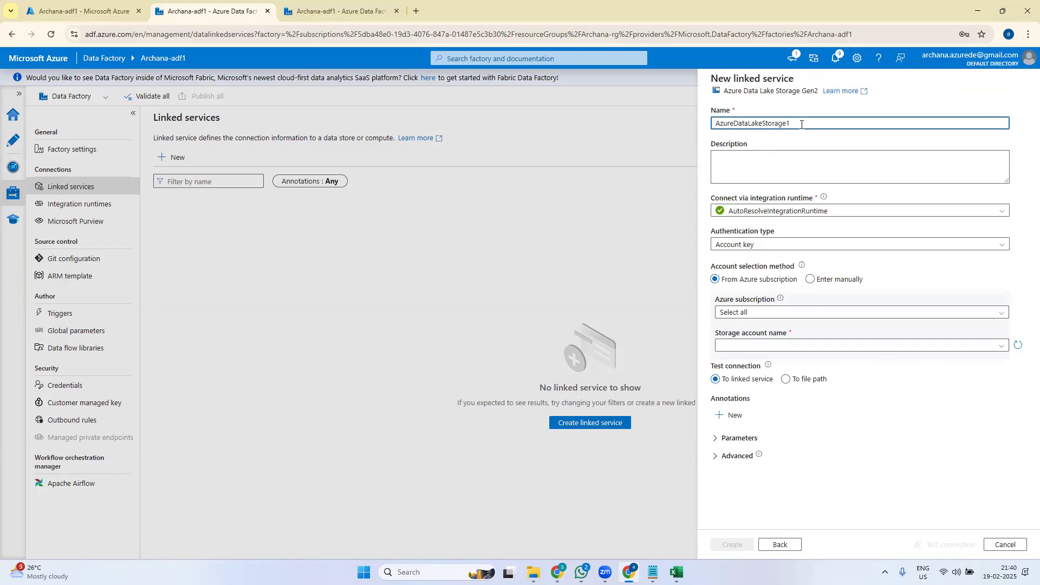
pyautogui.moveTo(802, 124); pyautogui.dragTo(643, 127)
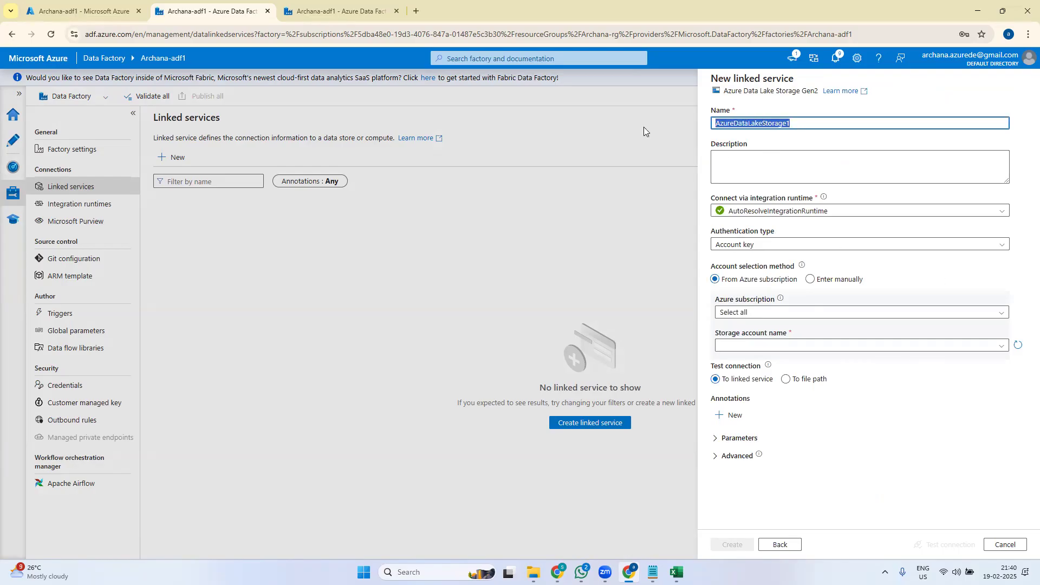
pyautogui.write('S')
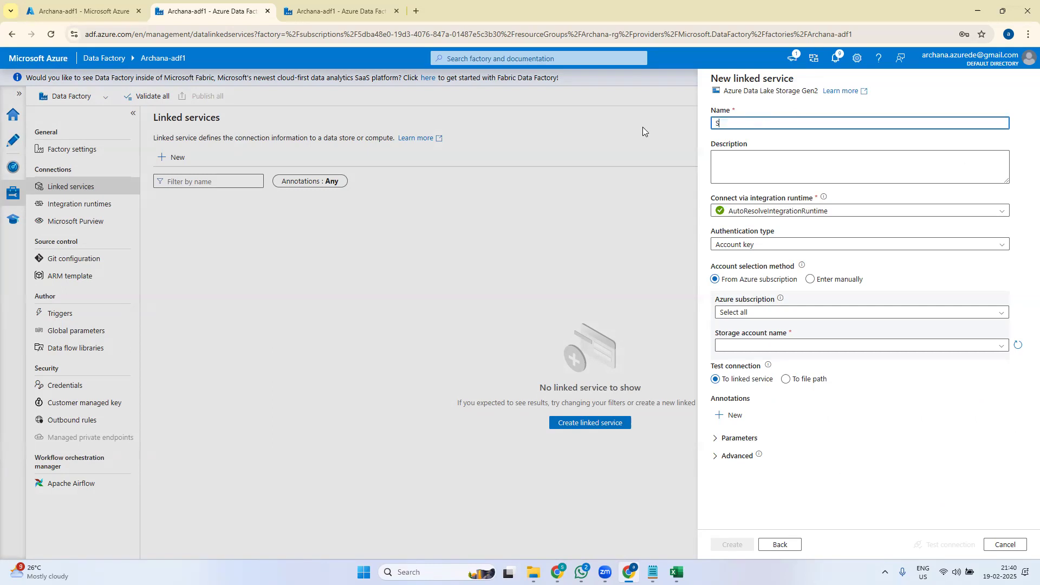
pyautogui.write('torageAc')
pyautogui.click(1002, 212)
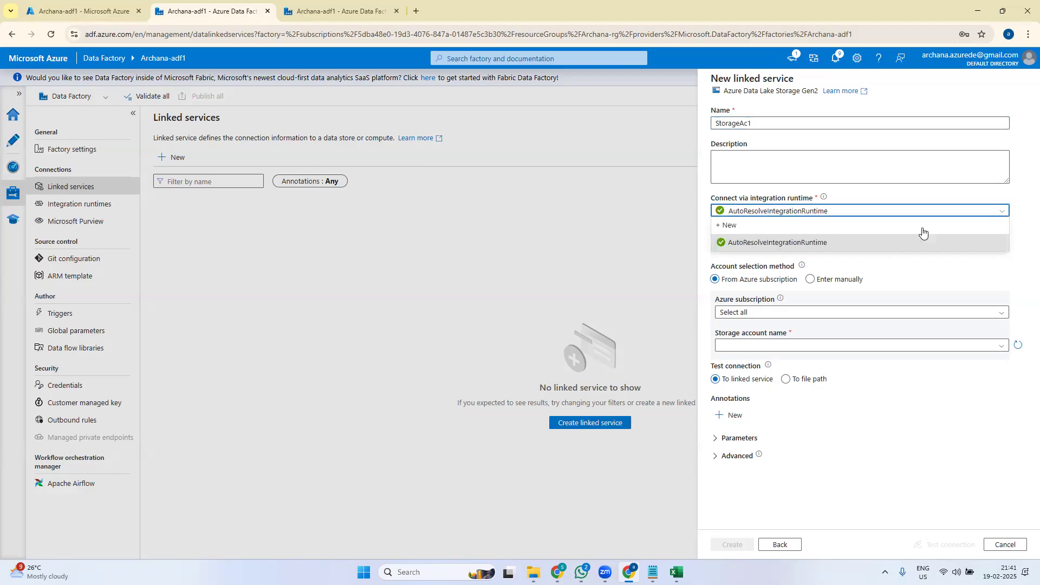
pyautogui.click(815, 248)
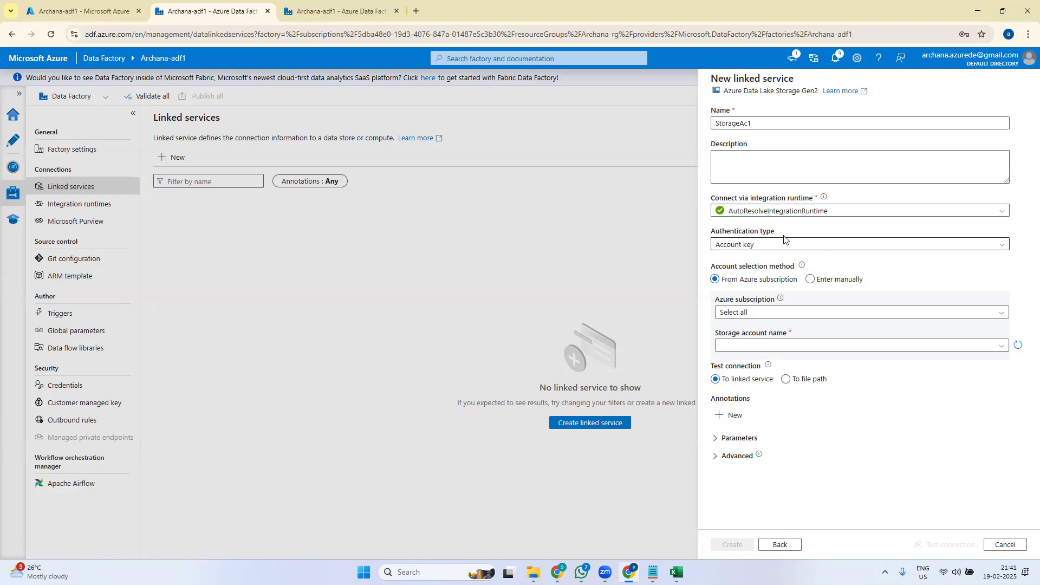
pyautogui.click(1002, 250)
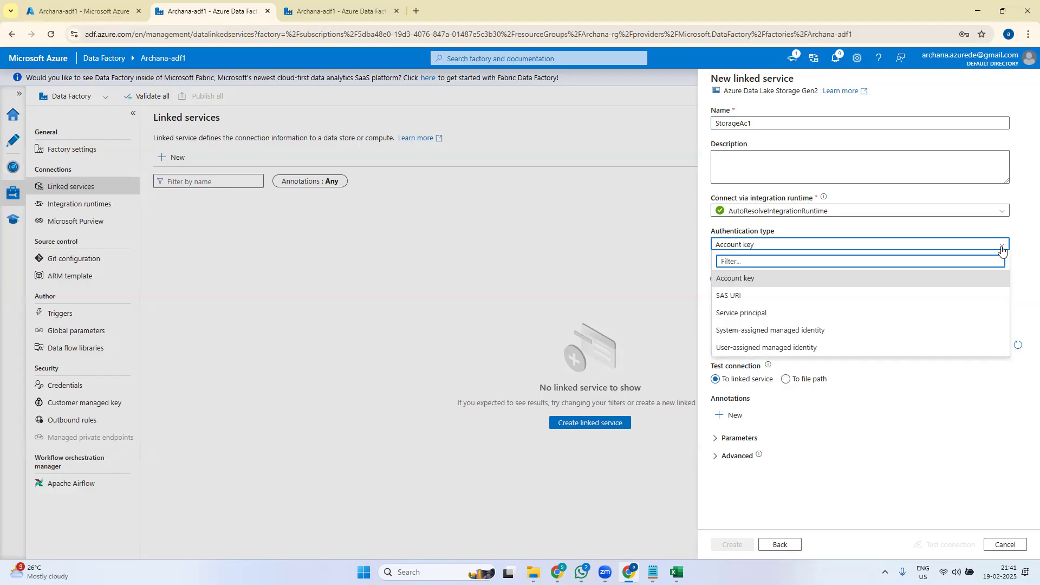
pyautogui.click(748, 279)
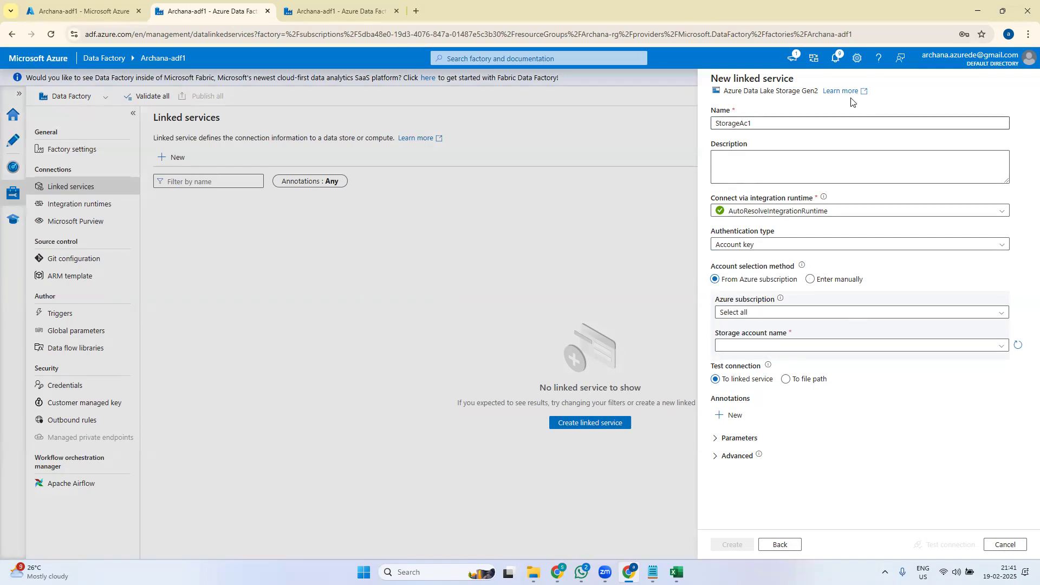
pyautogui.click(993, 251)
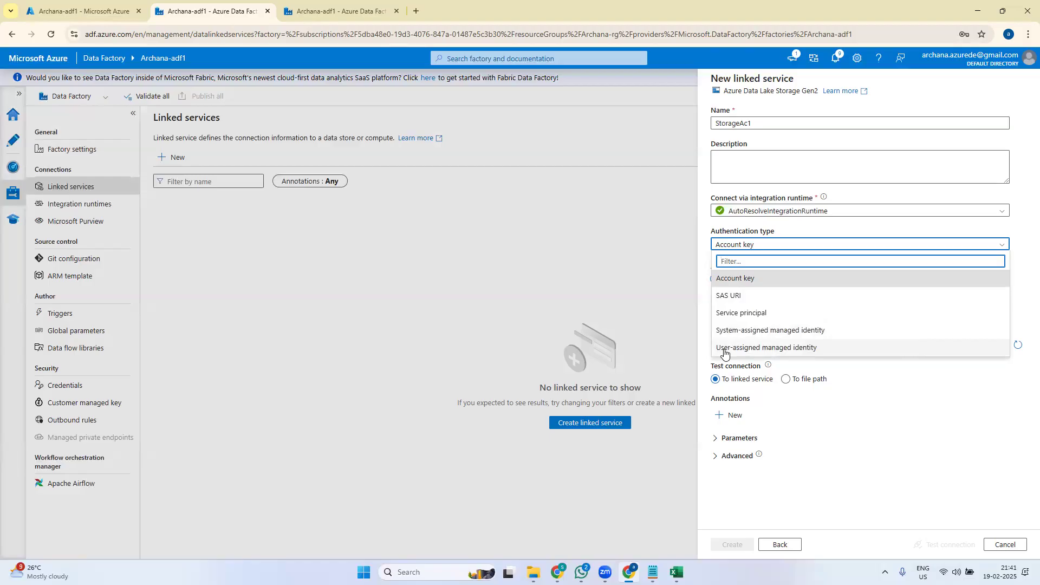
pyautogui.click(1024, 260)
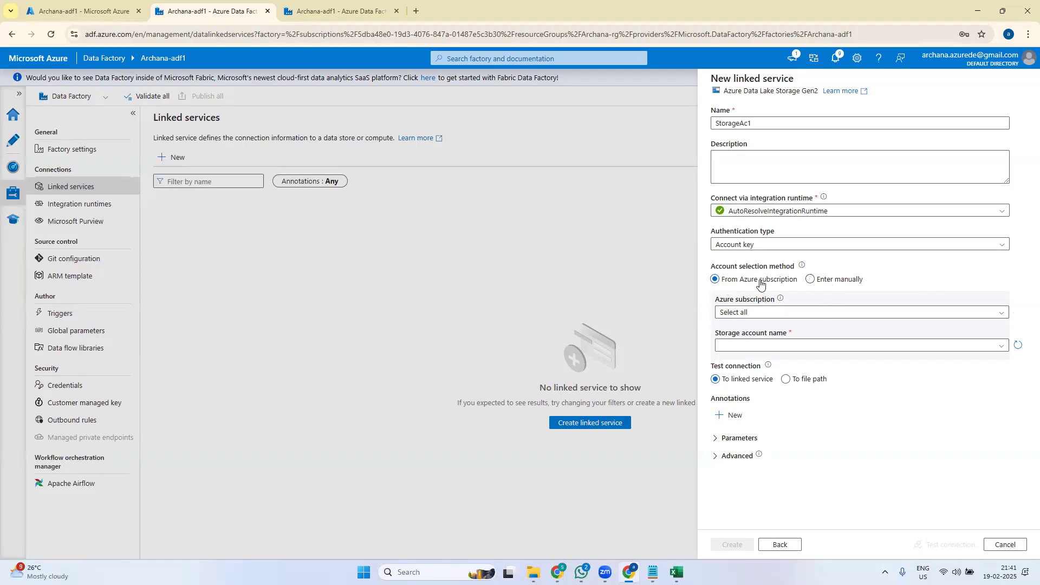
# - Select the Pay-As-You-Go subscription and storage account, test the connection, and create StorageAc1
pyautogui.click(768, 317)
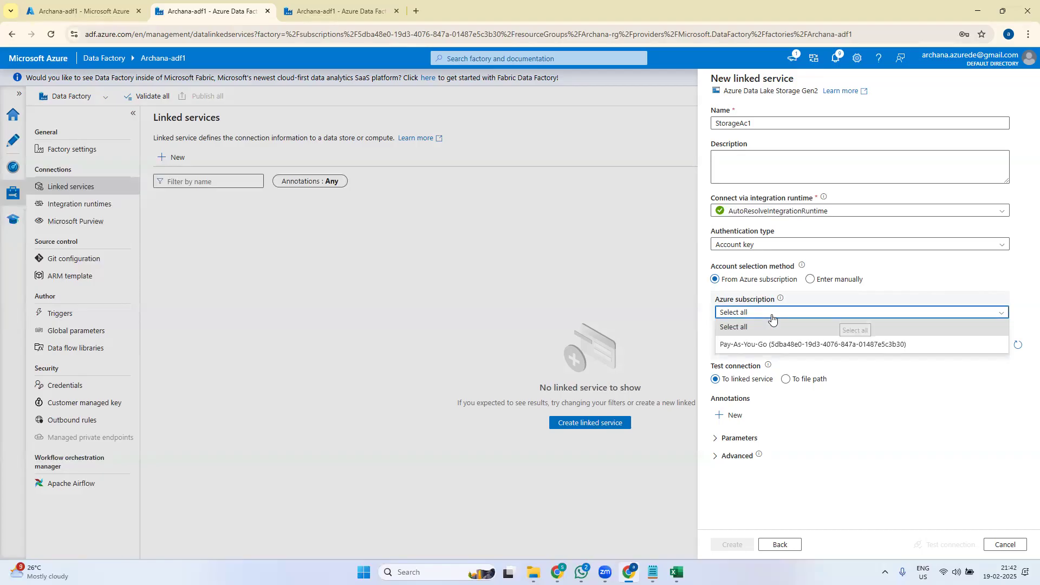
pyautogui.click(783, 347)
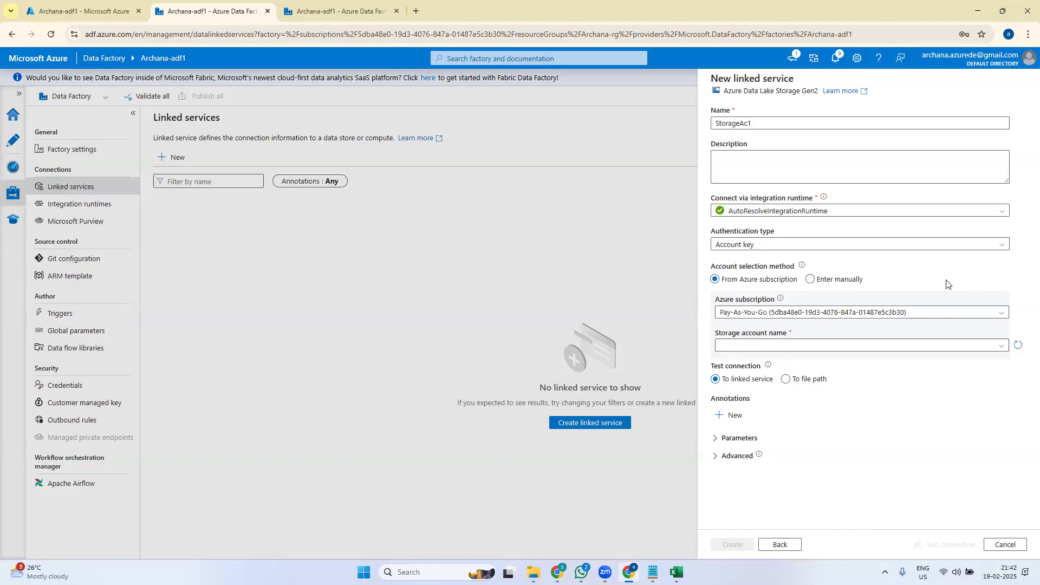
pyautogui.click(795, 350)
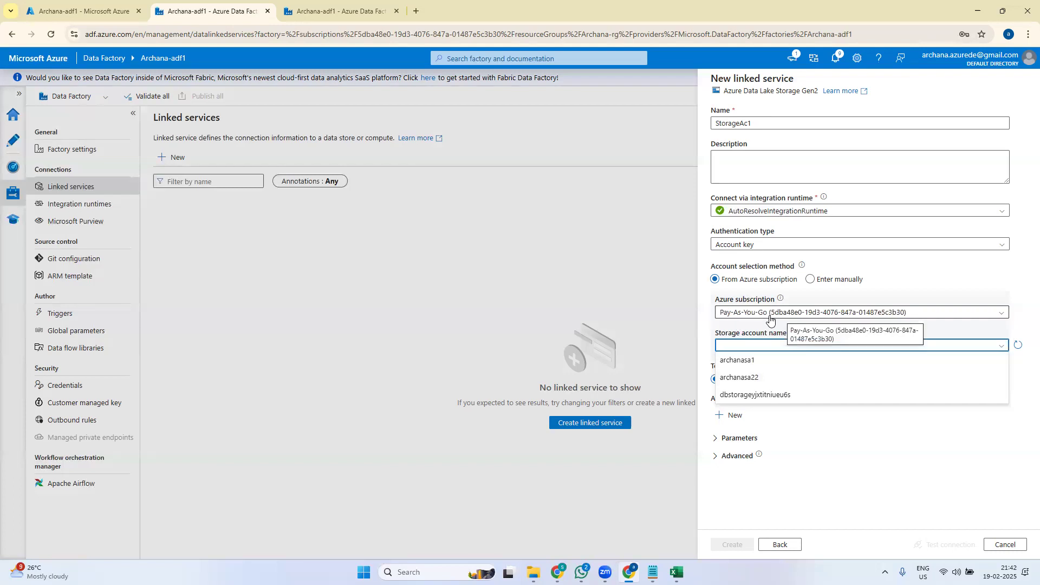
pyautogui.click(838, 438)
pyautogui.click(794, 345)
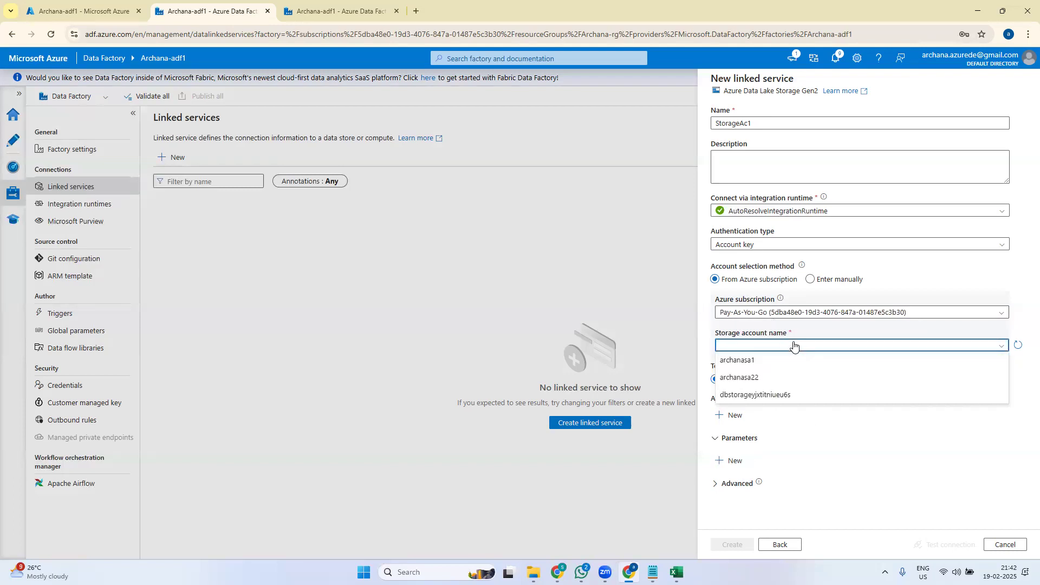
pyautogui.click(736, 379)
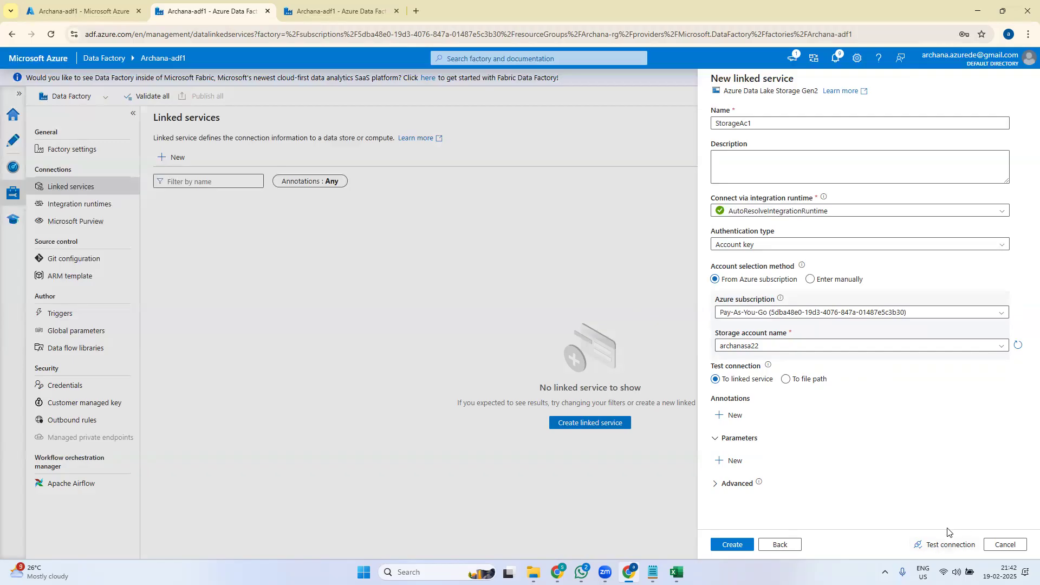
pyautogui.click(945, 545)
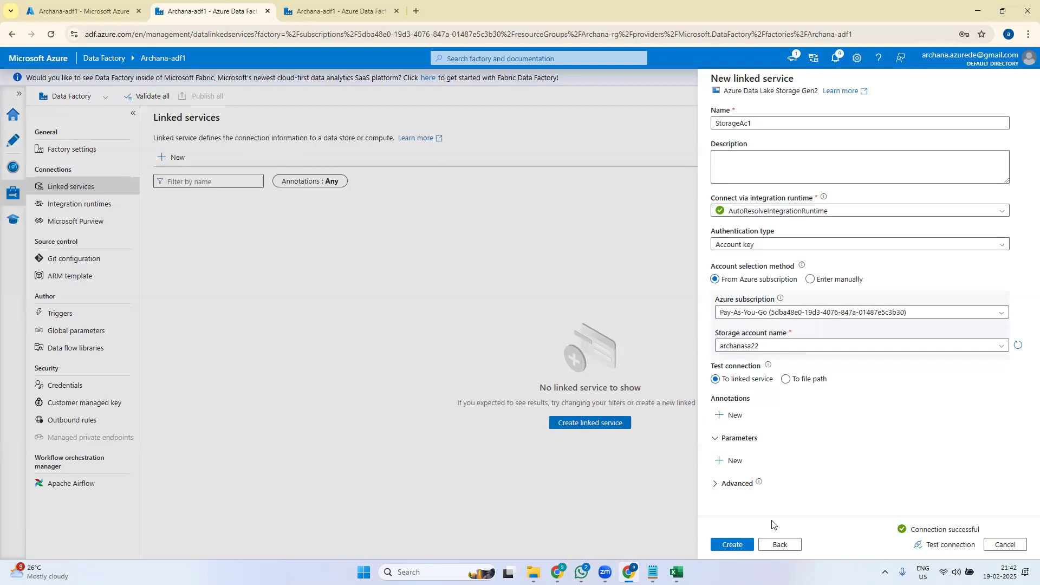
pyautogui.click(734, 547)
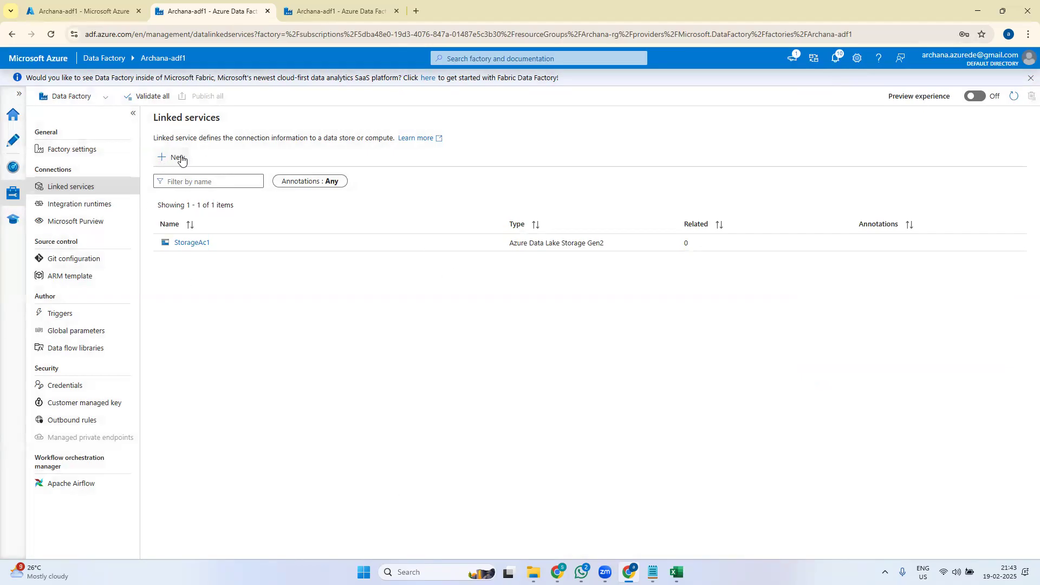
# - Start a new Azure SQL Database linked service and name it Sqldb1
pyautogui.click(162, 159)
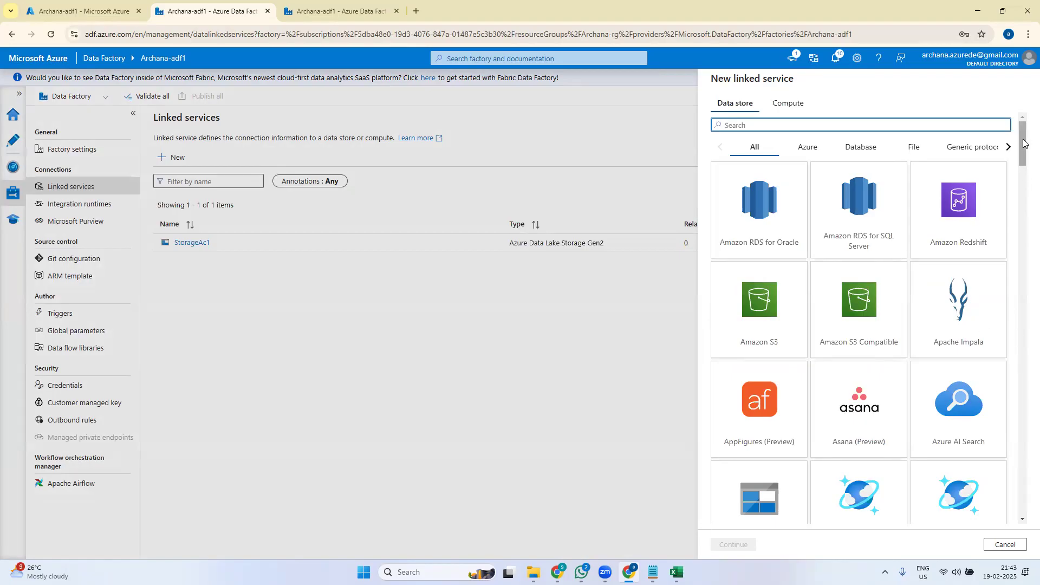
pyautogui.moveTo(1024, 142); pyautogui.dragTo(1023, 196)
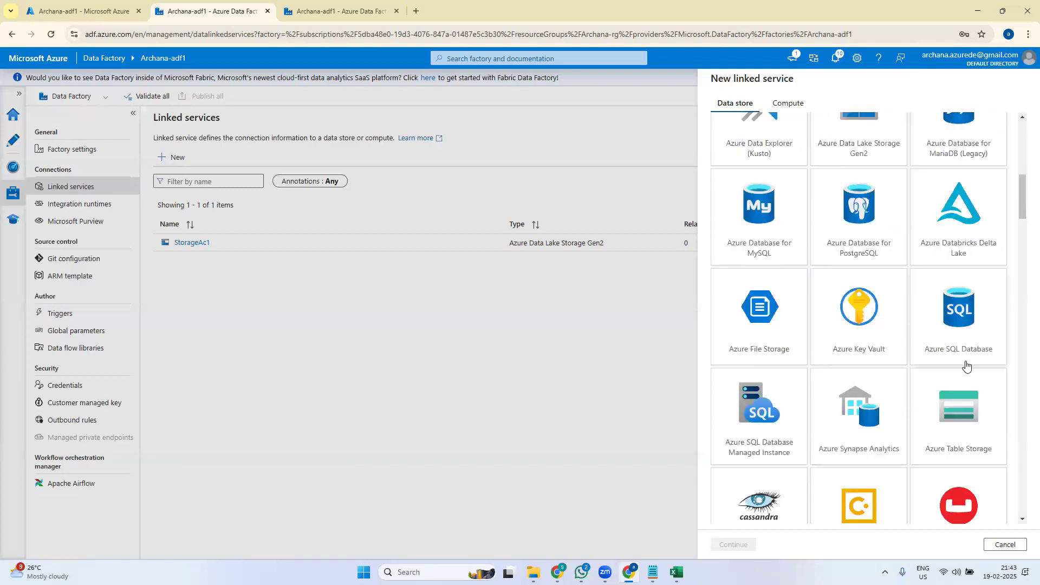
pyautogui.click(967, 327)
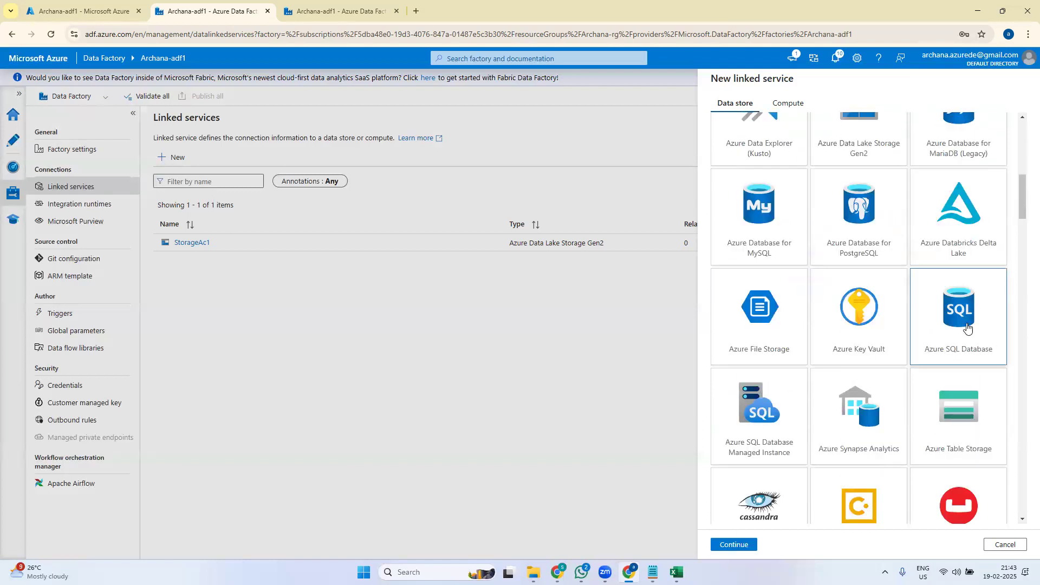
pyautogui.click(742, 549)
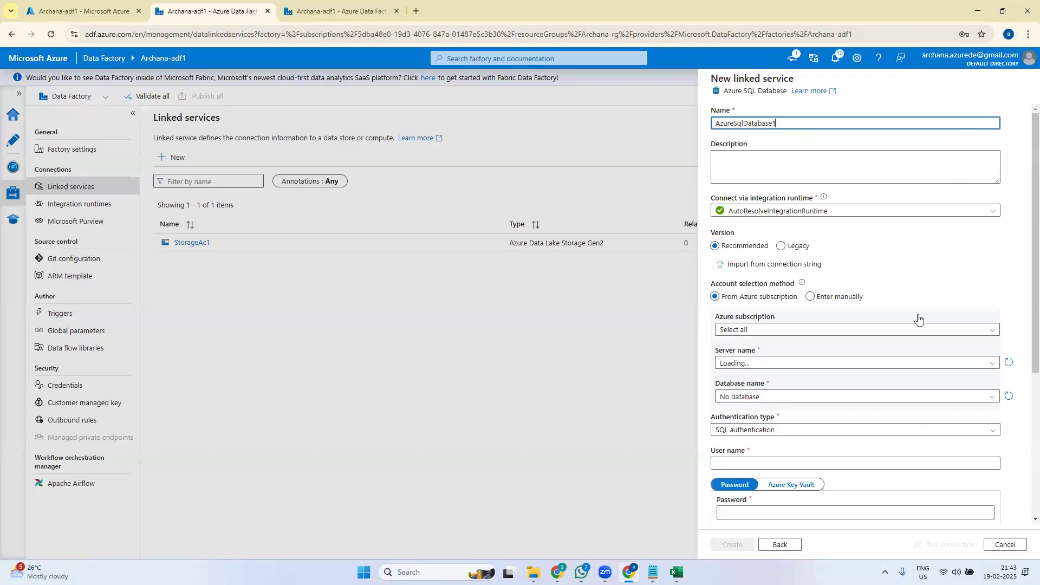
pyautogui.moveTo(792, 124); pyautogui.dragTo(682, 129)
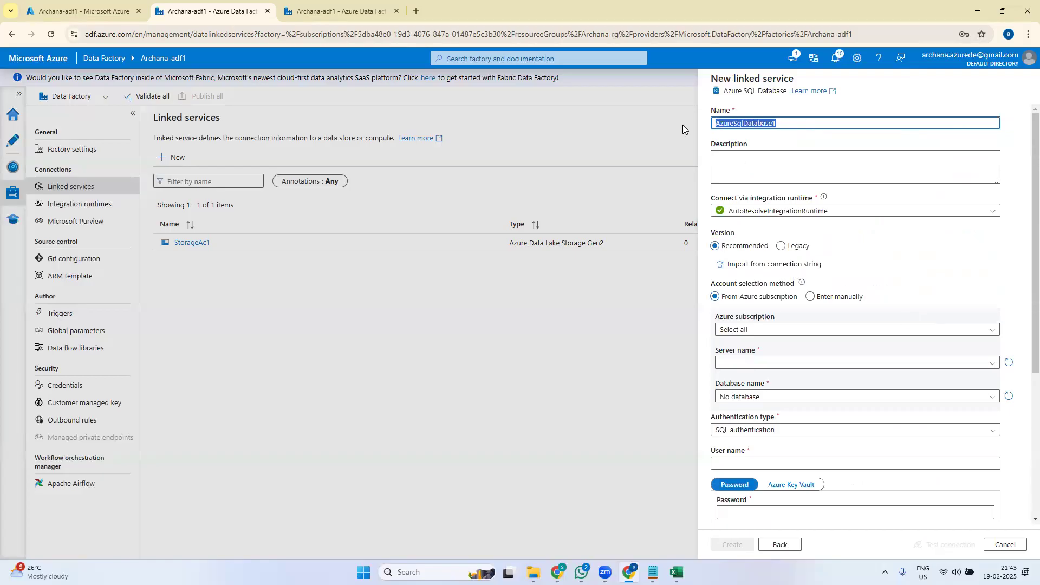
pyautogui.write('Sqldb1')
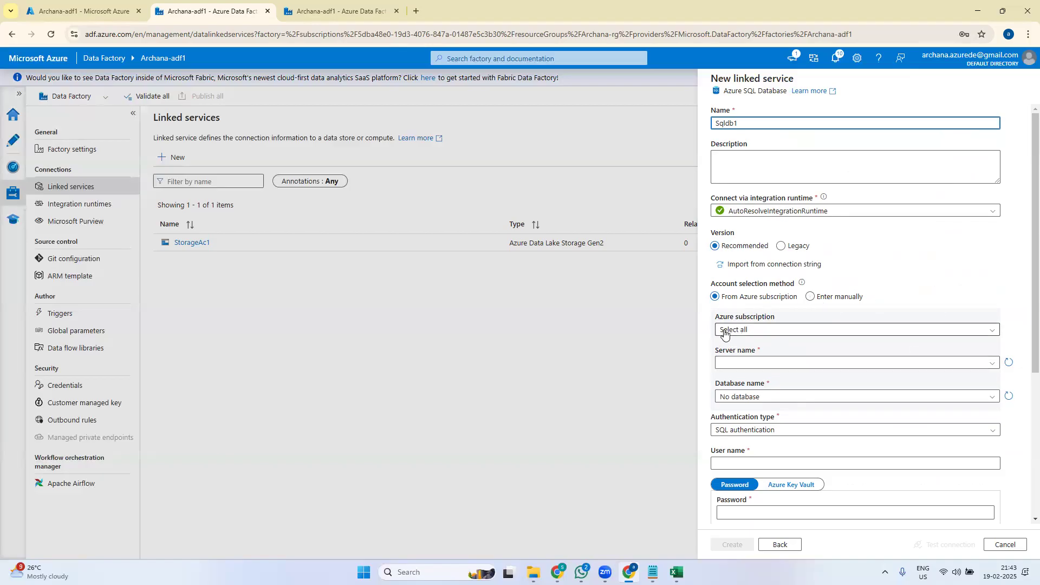
# - Point Sqldb1 at the Pay-As-You-Go subscription's SQL server and its application database
pyautogui.click(744, 332)
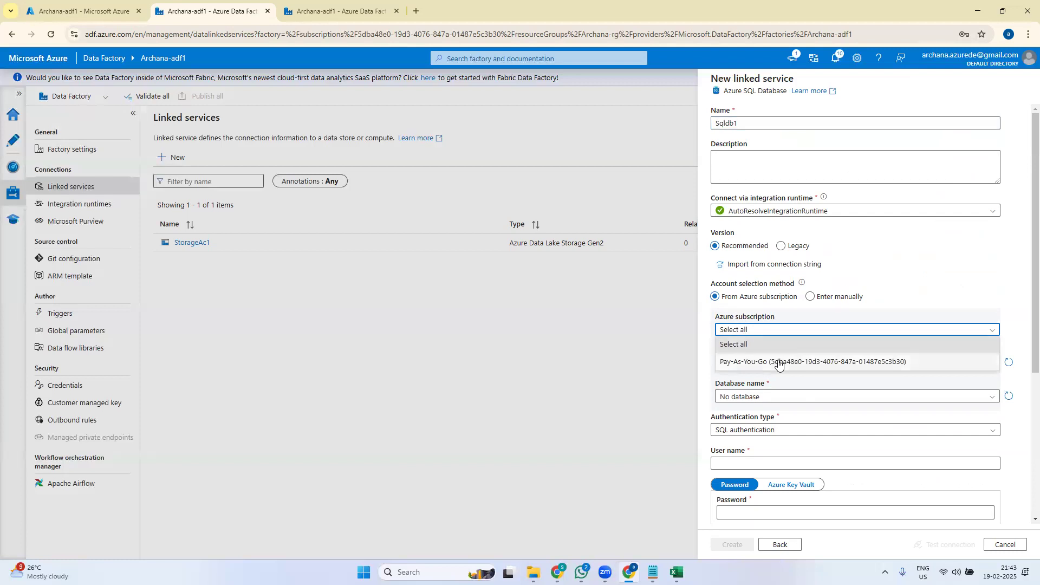
pyautogui.click(778, 362)
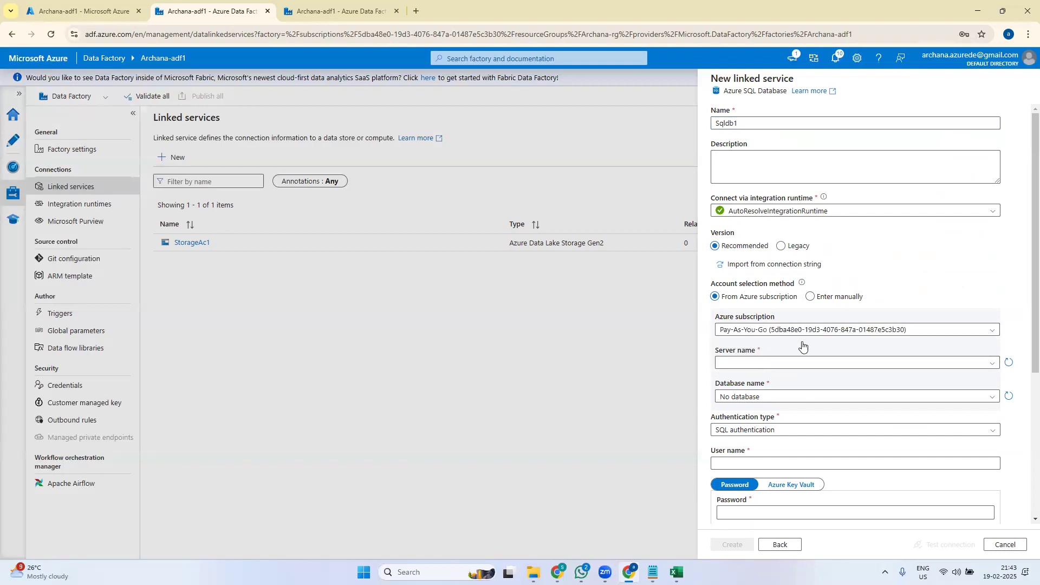
pyautogui.click(743, 363)
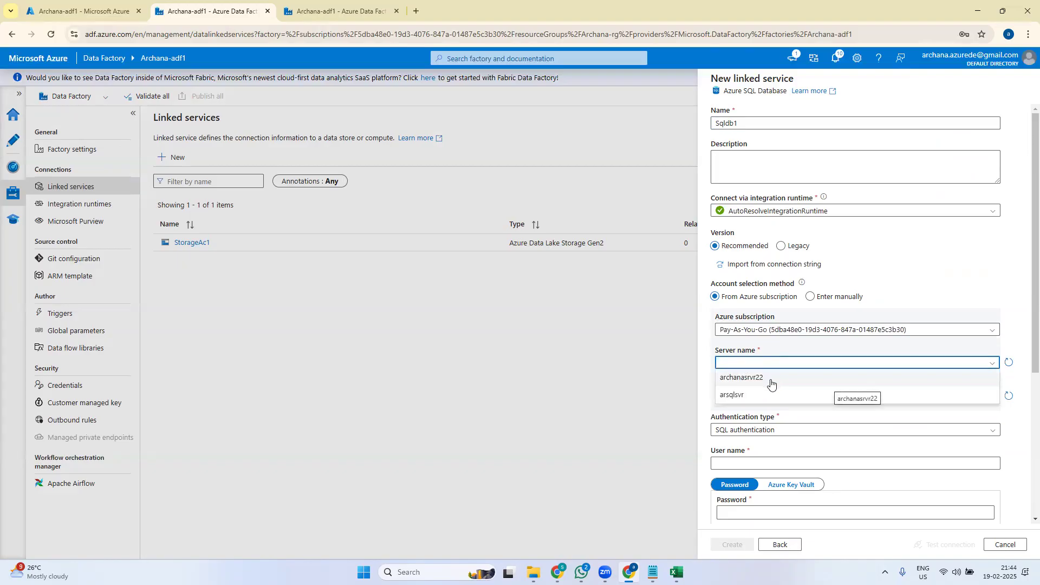
pyautogui.click(771, 379)
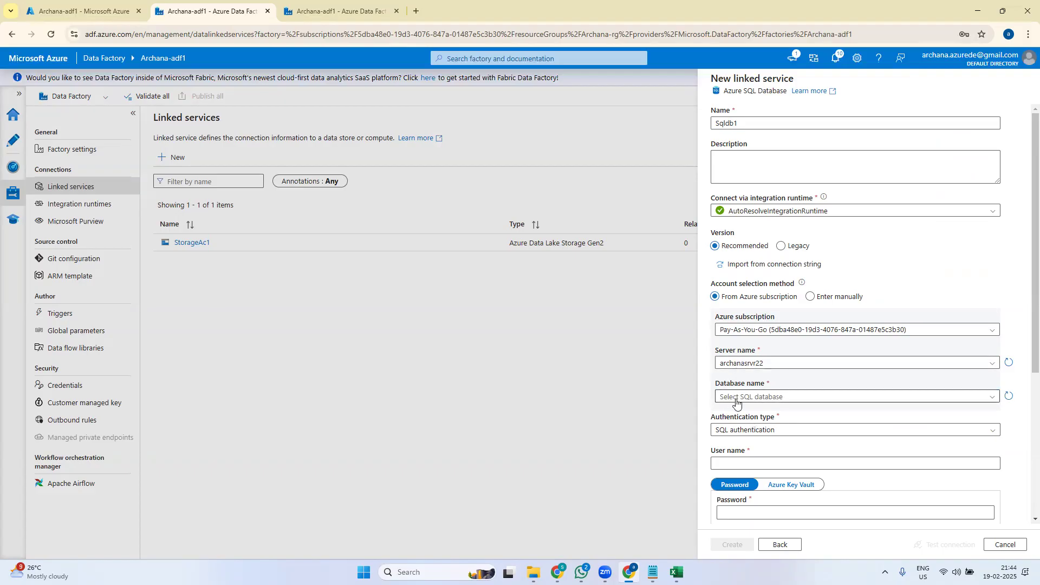
pyautogui.click(992, 397)
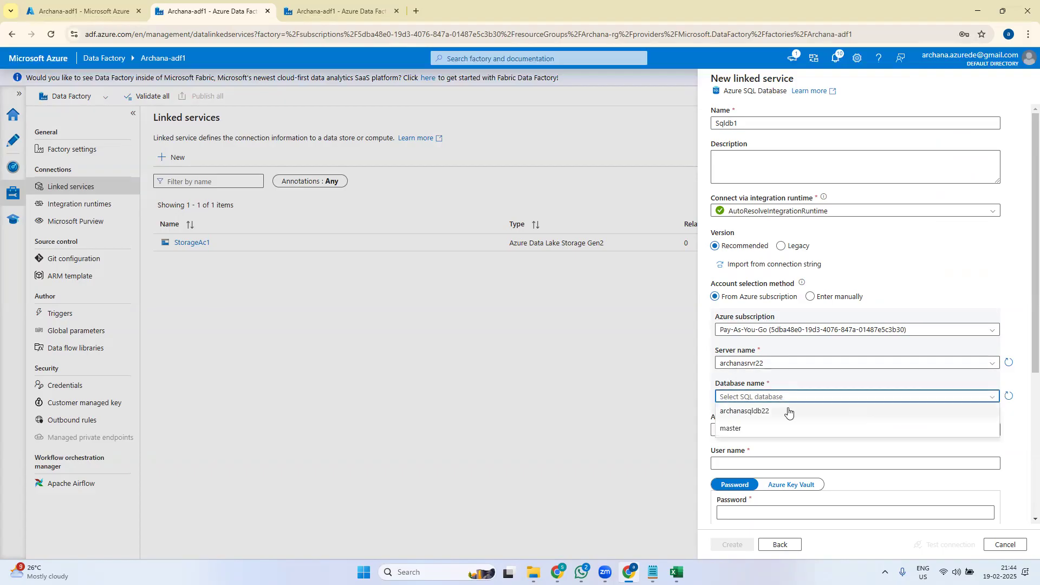
pyautogui.click(757, 412)
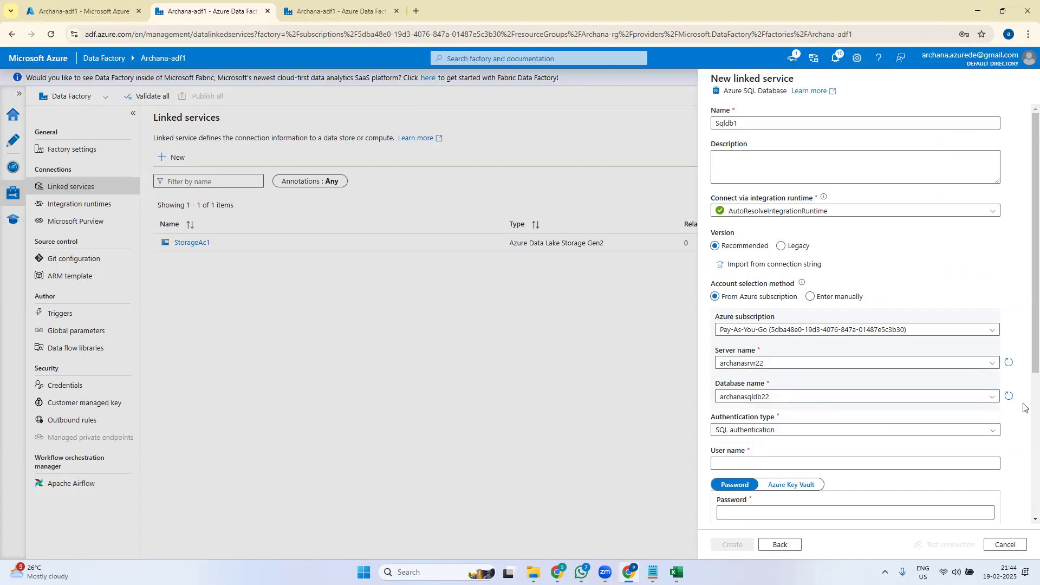
pyautogui.scroll(-3, 1024, 343)
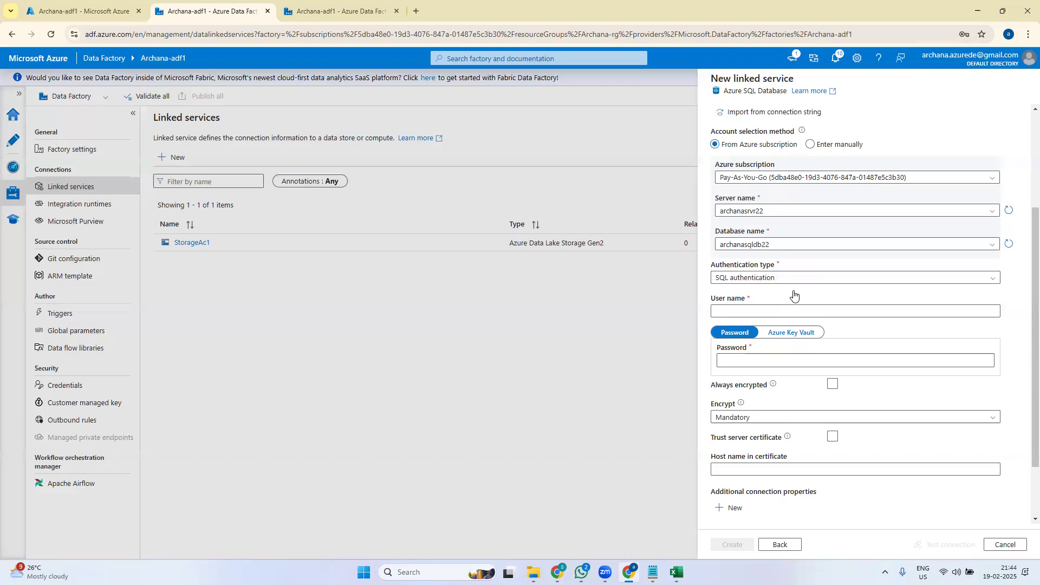
# - Keep SQL authentication and enter the SQL admin user name and password
pyautogui.click(775, 279)
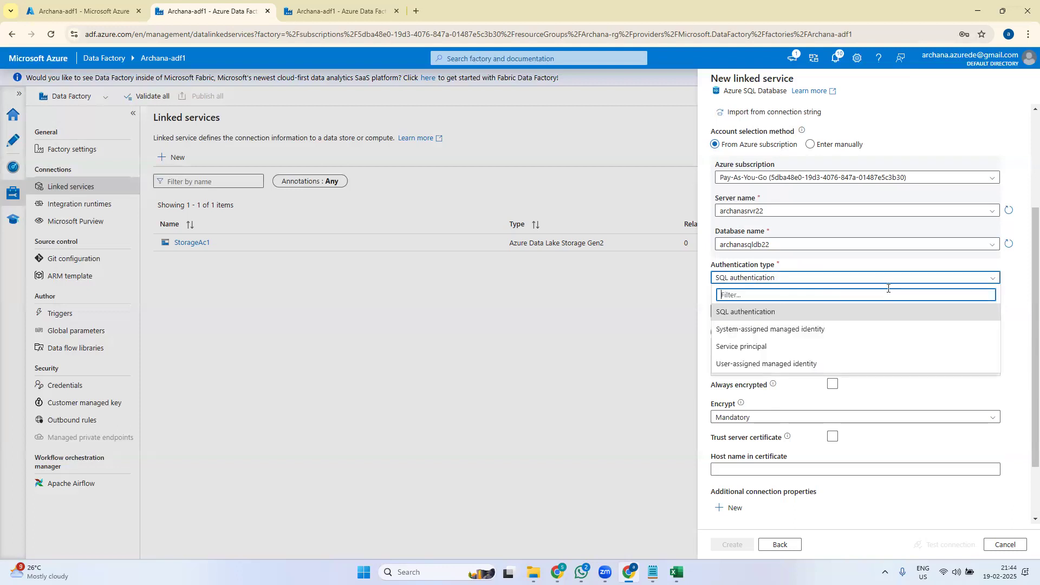
pyautogui.click(760, 313)
pyautogui.click(761, 310)
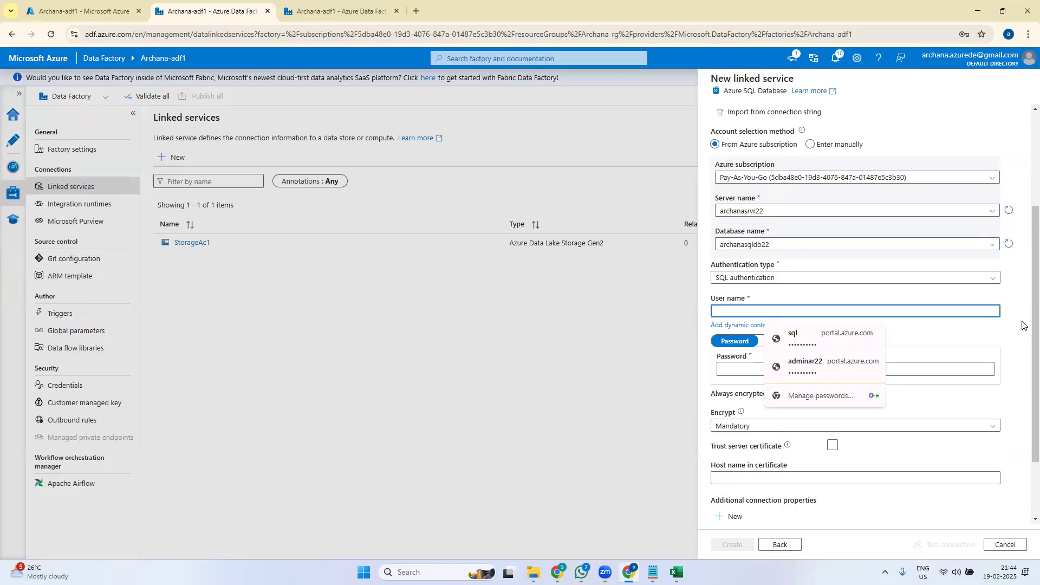
pyautogui.write('admin')
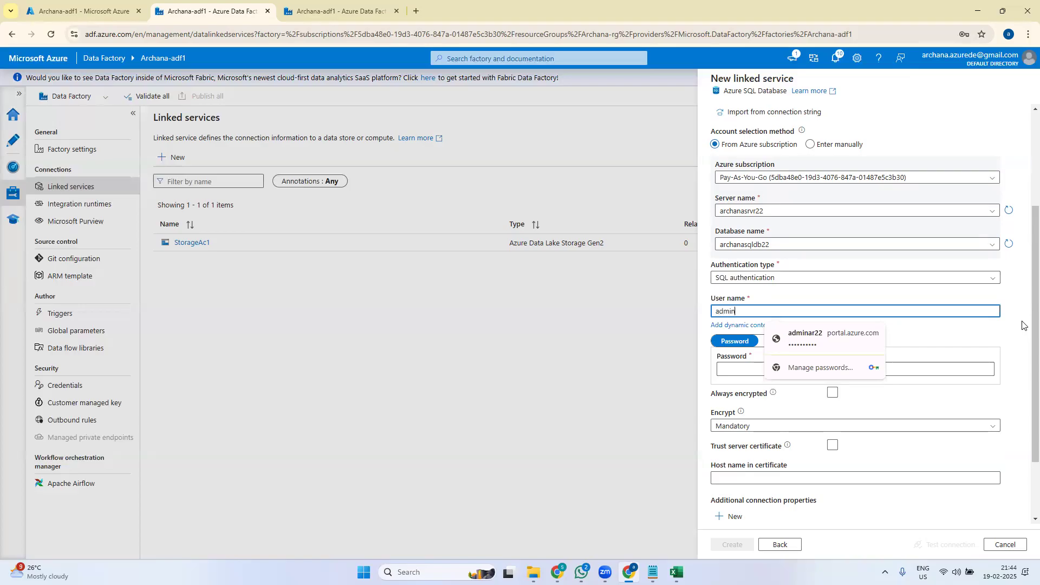
pyautogui.write('ar22')
pyautogui.click(1009, 327)
pyautogui.click(735, 363)
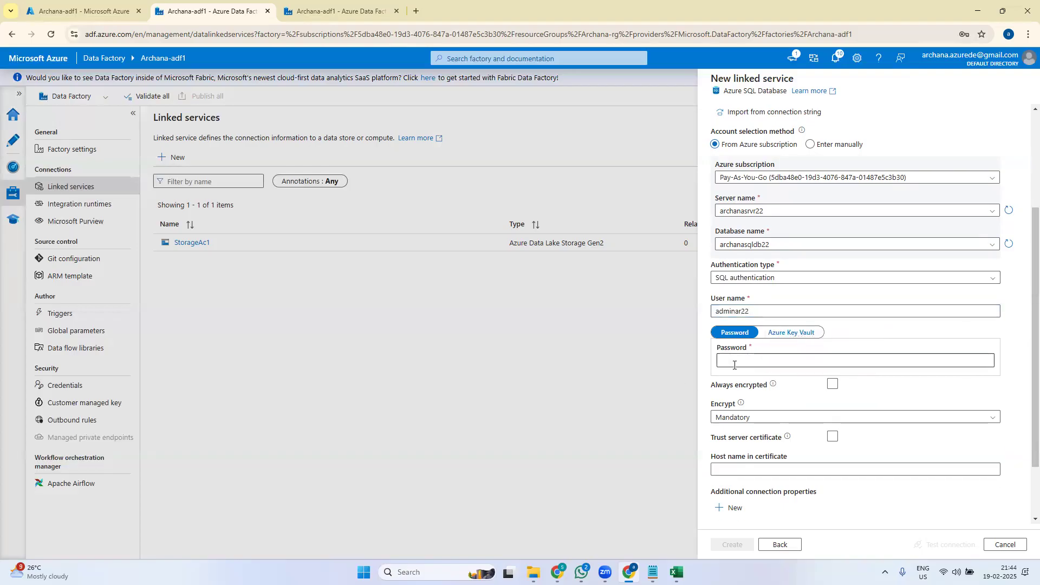
pyautogui.write('•••••••')
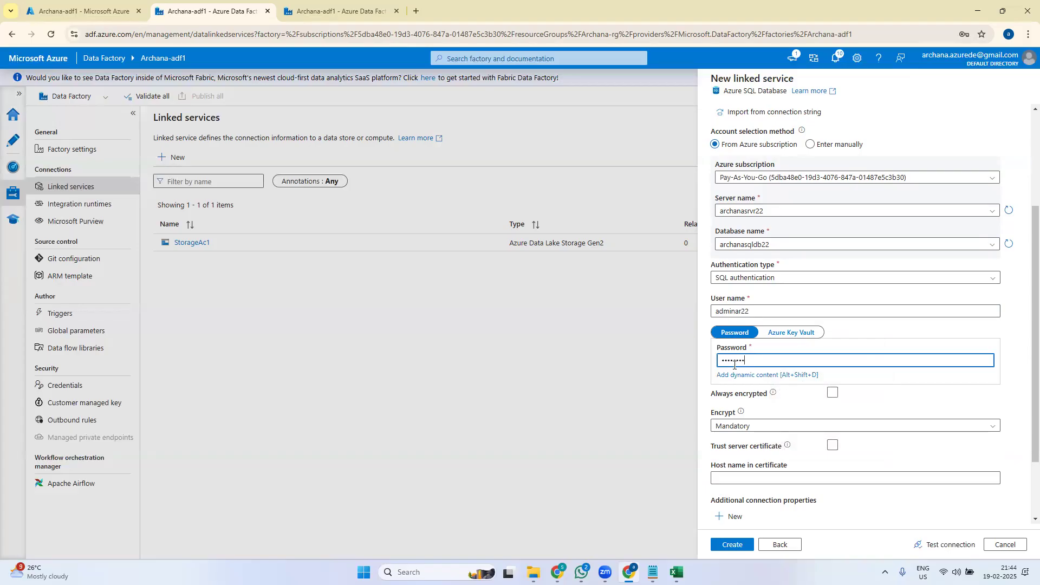
pyautogui.write('••')
# - Test the Sqldb1 connection and confirm it reports Connection successful
pyautogui.click(1021, 394)
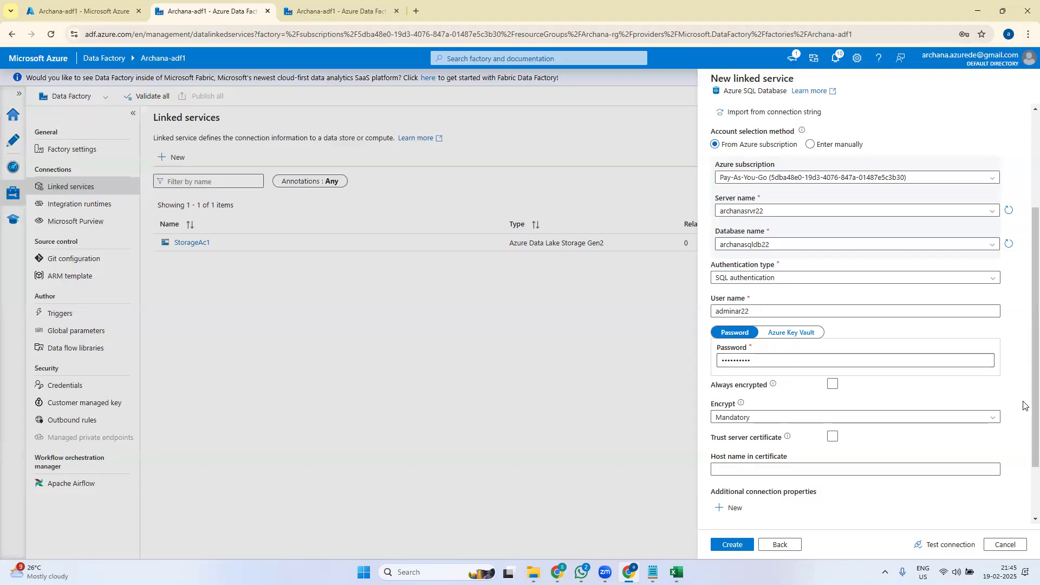
pyautogui.click(772, 361)
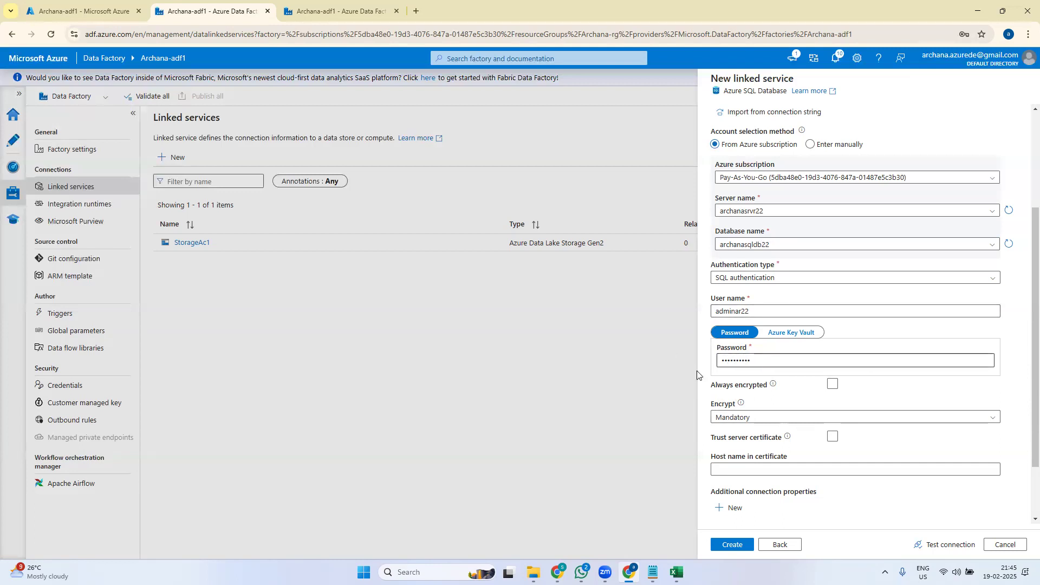
pyautogui.scroll(-3, 1023, 401)
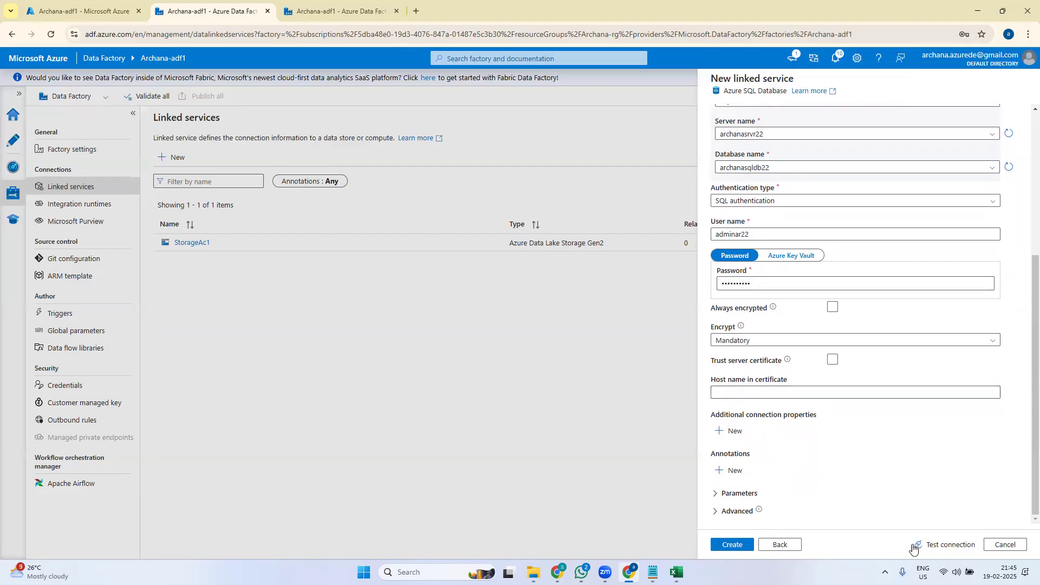
pyautogui.click(950, 544)
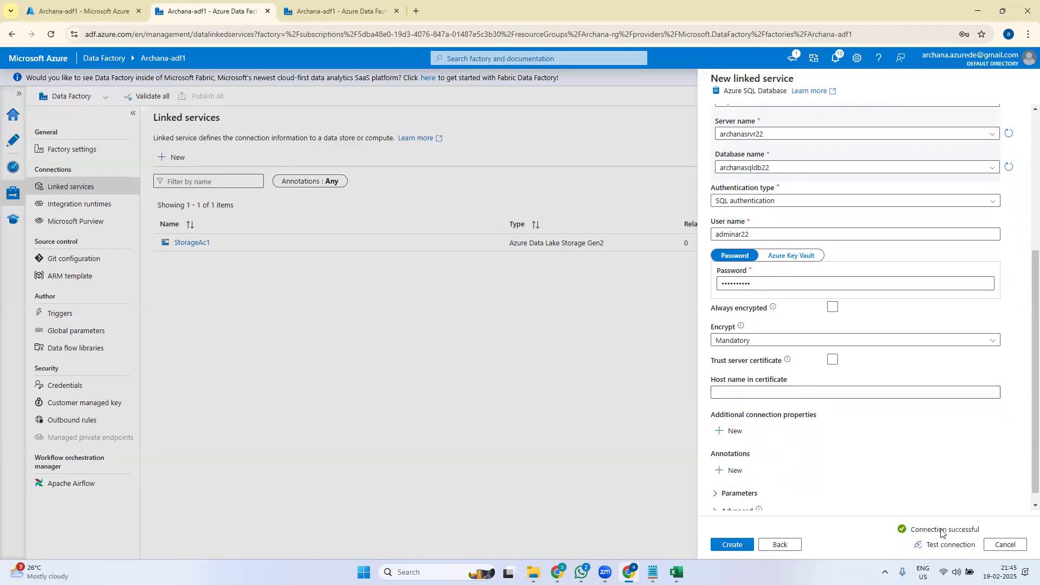
# - Create Sqldb1 so it appears as an Azure SQL Database beside StorageAc1
pyautogui.click(726, 549)
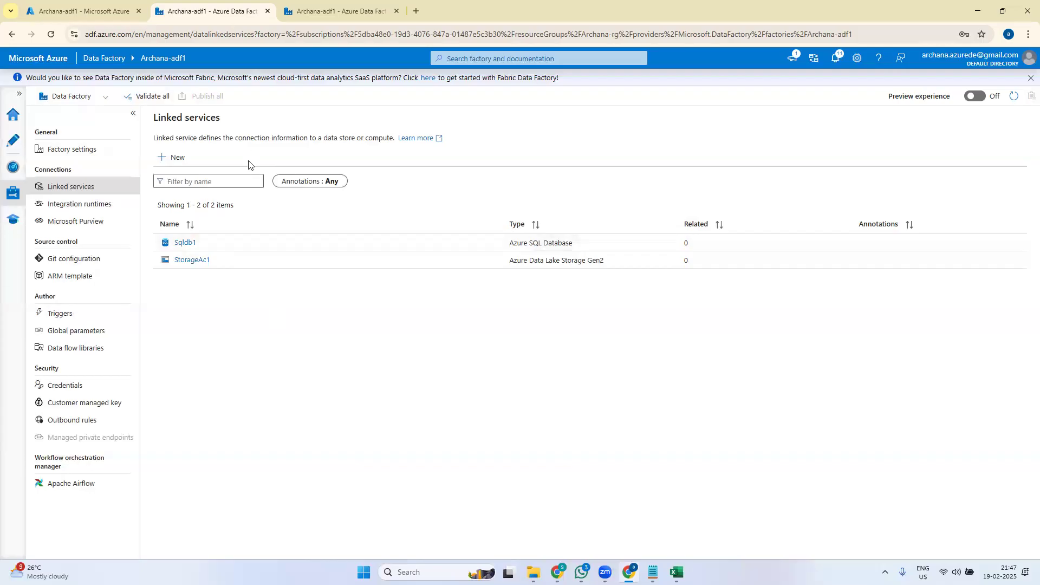
# - Start a new Azure Data Lake Storage Gen2 dataset and select the DelimitedText format
pyautogui.click(14, 142)
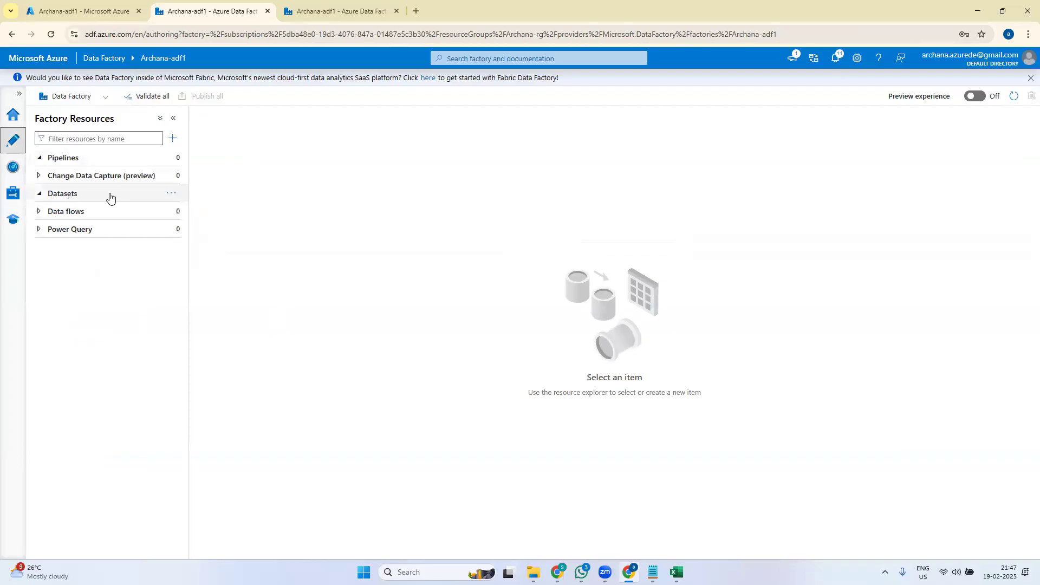
pyautogui.click(173, 195)
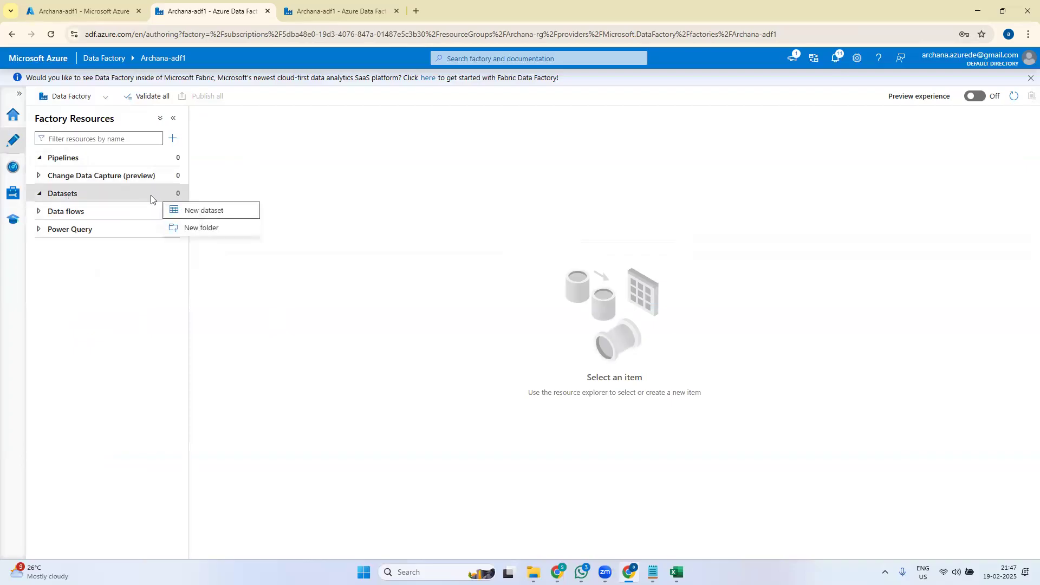
pyautogui.click(220, 212)
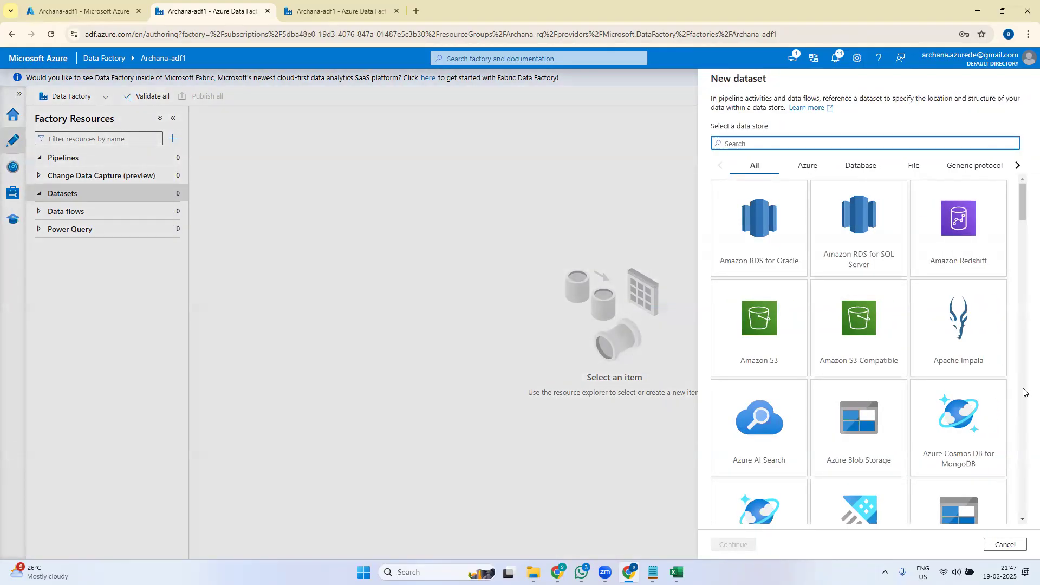
pyautogui.moveTo(1023, 208); pyautogui.dragTo(1023, 224)
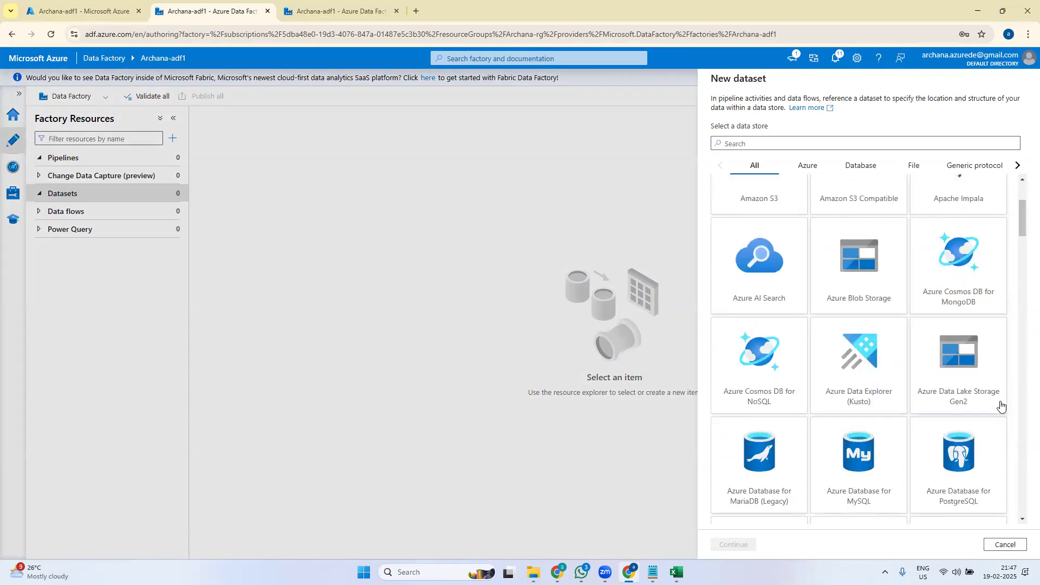
pyautogui.click(978, 379)
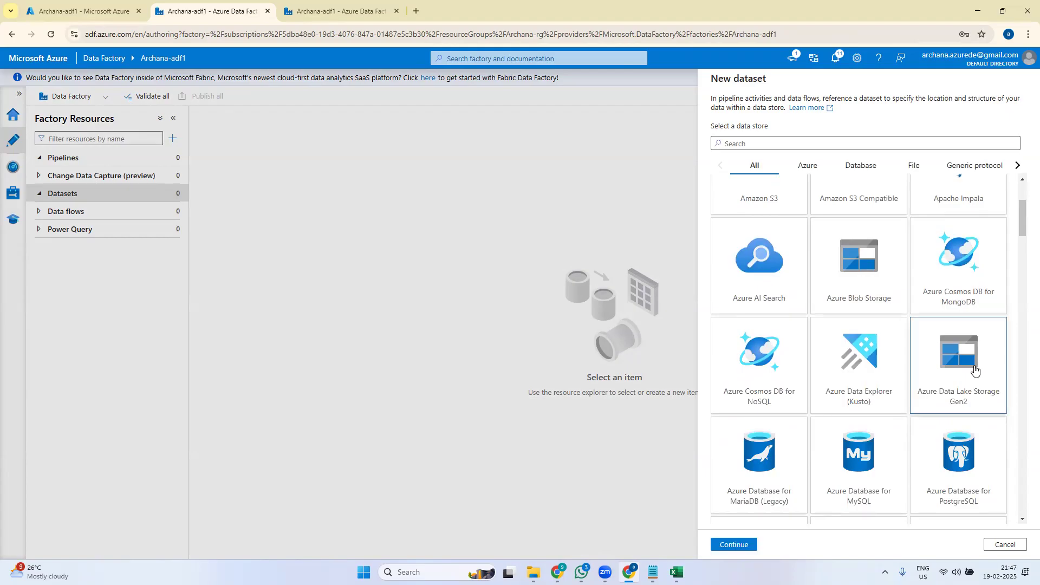
pyautogui.click(738, 544)
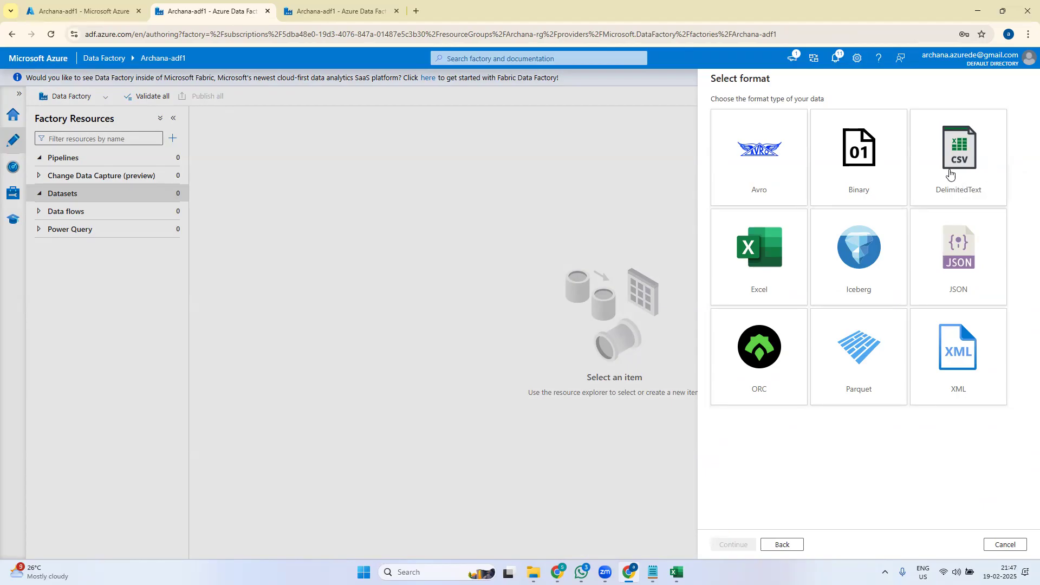
pyautogui.click(982, 170)
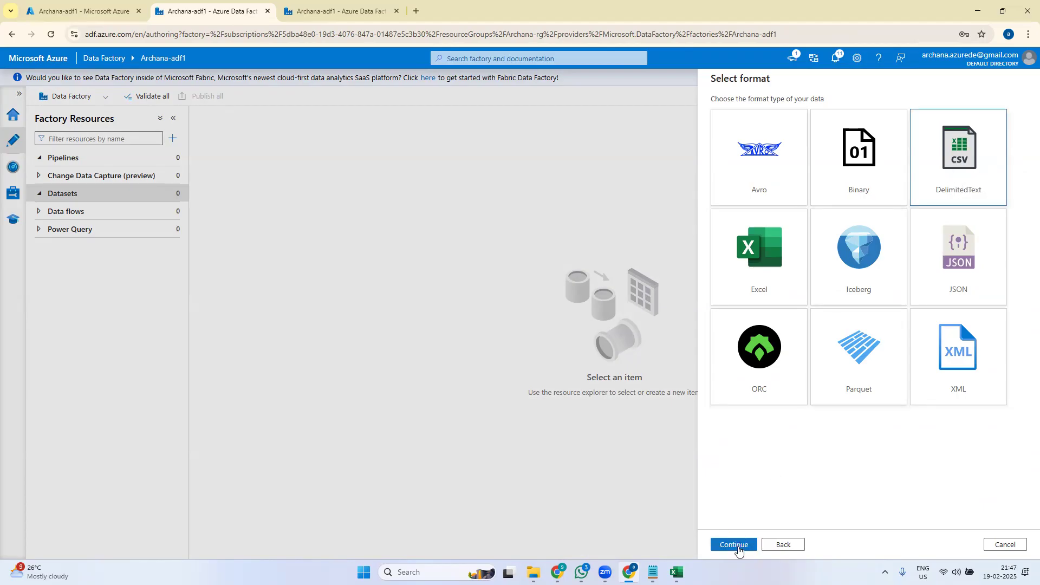
# - Continue with DelimitedText and rename the new dataset to csvds1
pyautogui.click(737, 546)
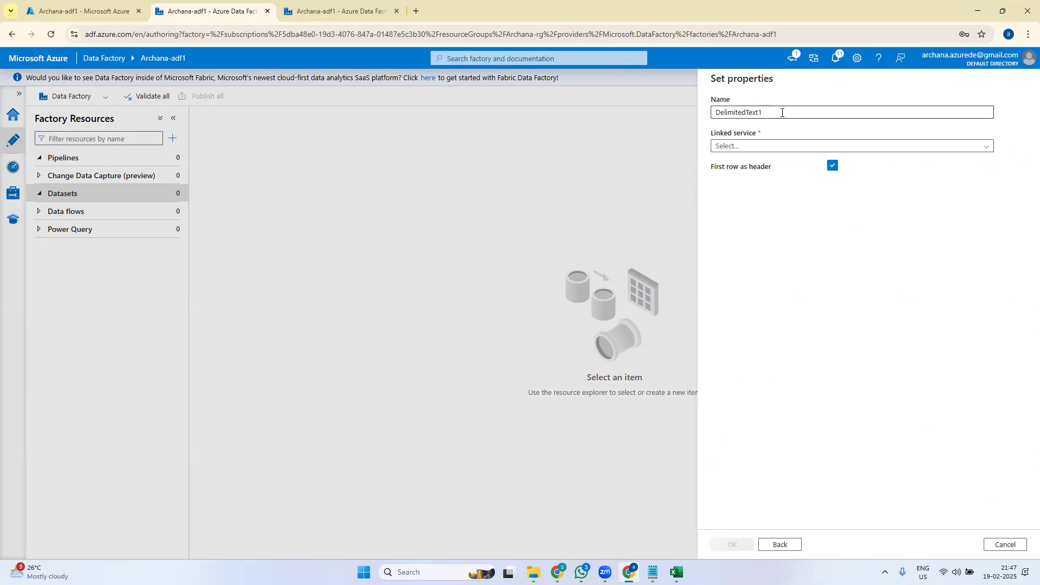
pyautogui.moveTo(782, 113); pyautogui.dragTo(702, 119)
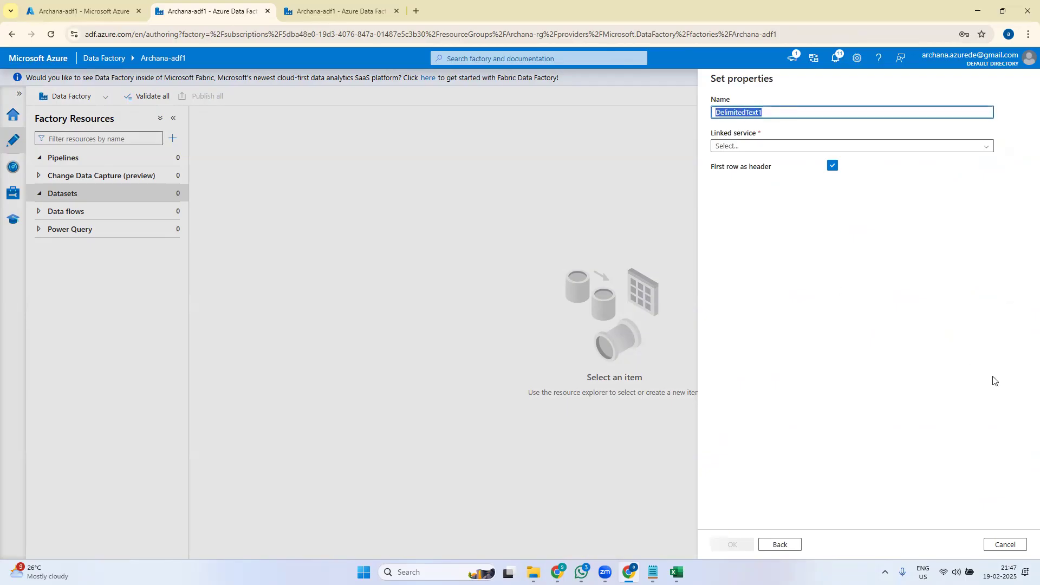
pyautogui.write('storageac')
pyautogui.write('ds1')
pyautogui.press('BackSpace')
pyautogui.press('BackSpace')
pyautogui.press('BackSpace')
pyautogui.press('BackSpace')
pyautogui.press('BackSpace')
pyautogui.press('BackSpace')
pyautogui.press('BackSpace')
pyautogui.press('BackSpace')
pyautogui.press('BackSpace')
pyautogui.press('BackSpace')
pyautogui.write('csvds')
# - Connect the csvds1 dataset to the StorageAc1 linked service
pyautogui.click(756, 151)
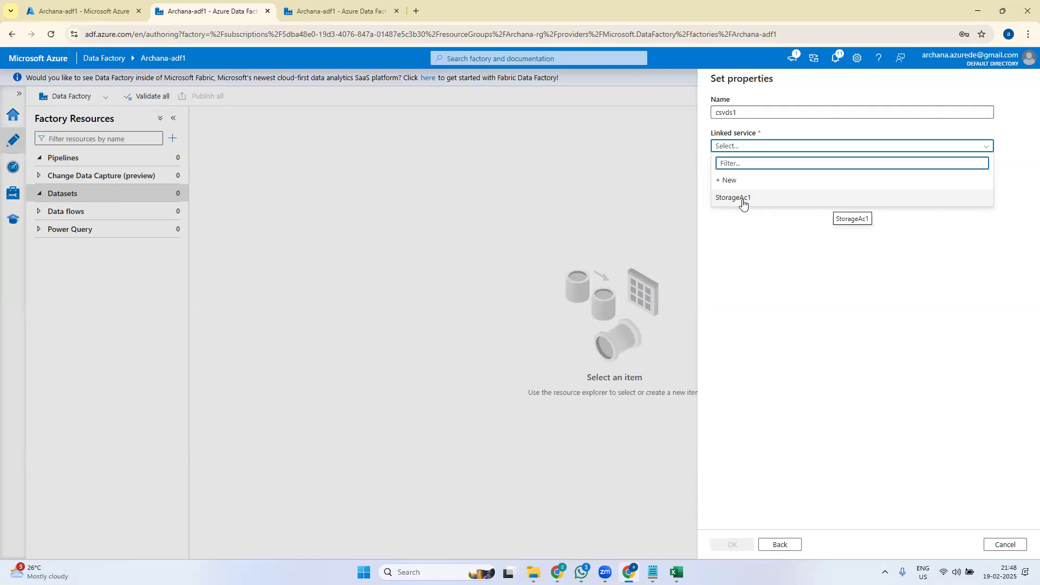
pyautogui.click(787, 285)
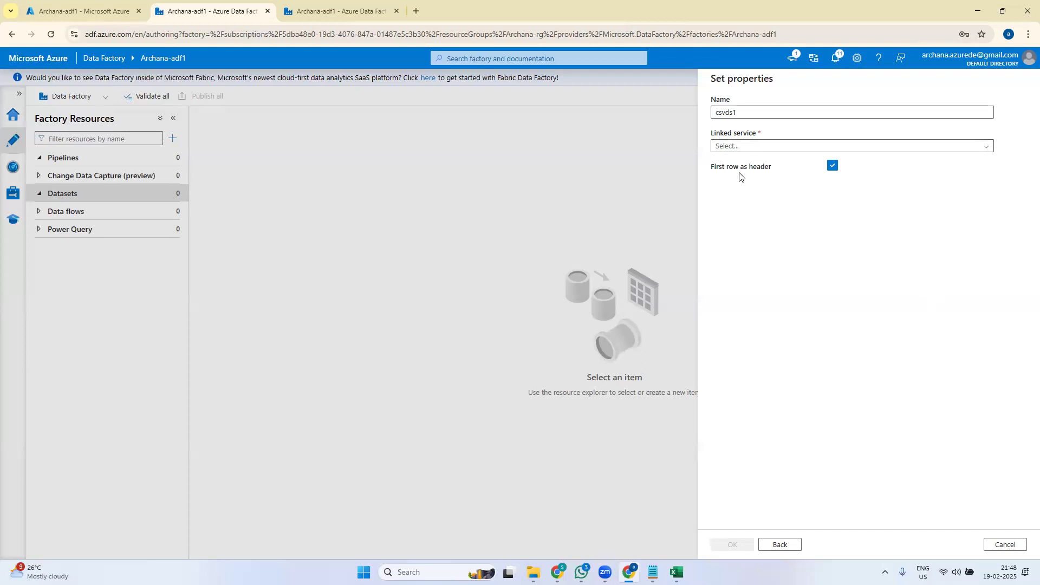
pyautogui.click(743, 148)
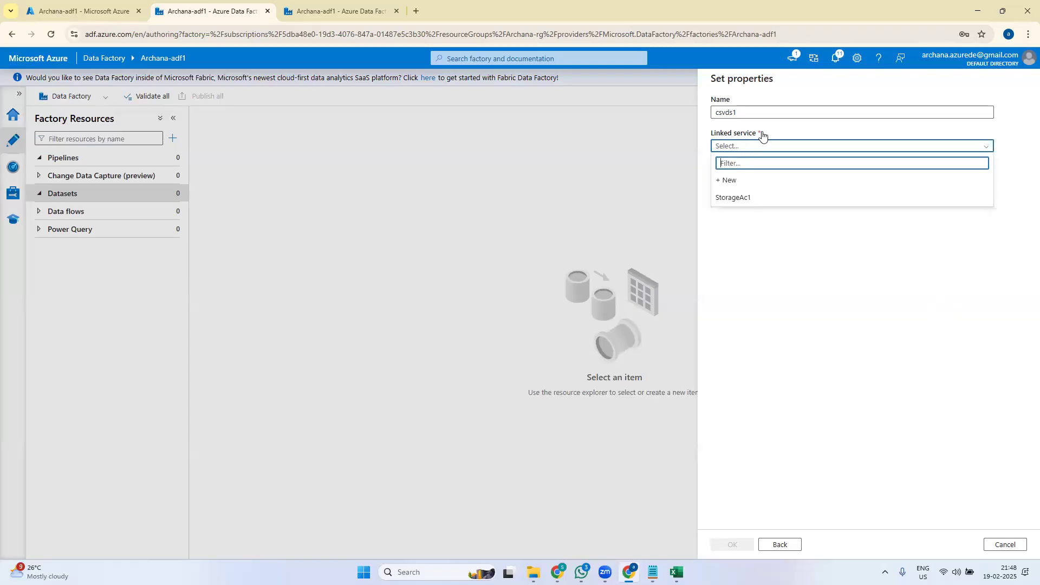
pyautogui.click(735, 201)
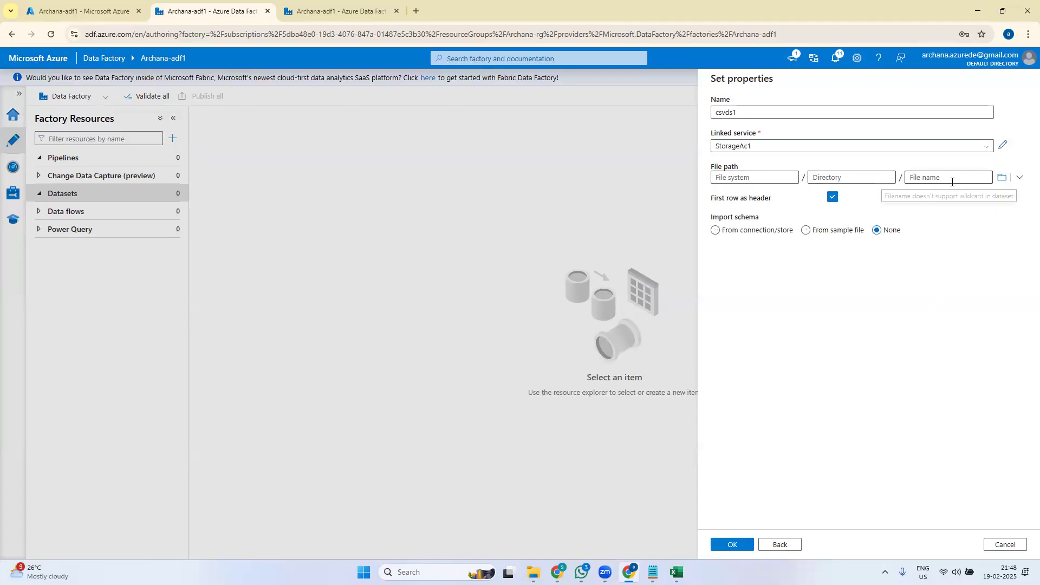
# - Set the file path to input-data/emp.csv, create csvds1, and review pending changes
pyautogui.click(1001, 177)
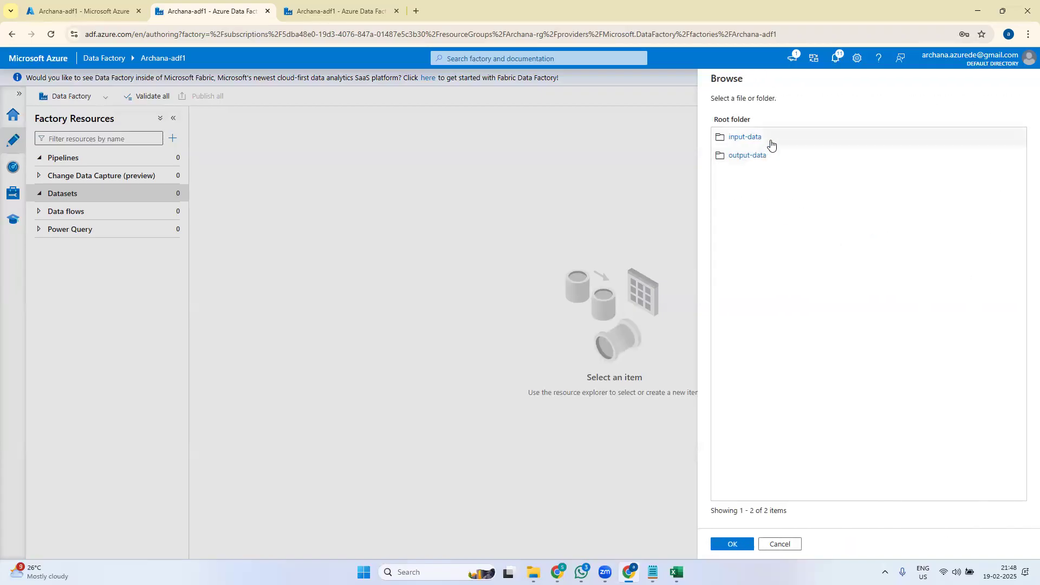
pyautogui.click(746, 137)
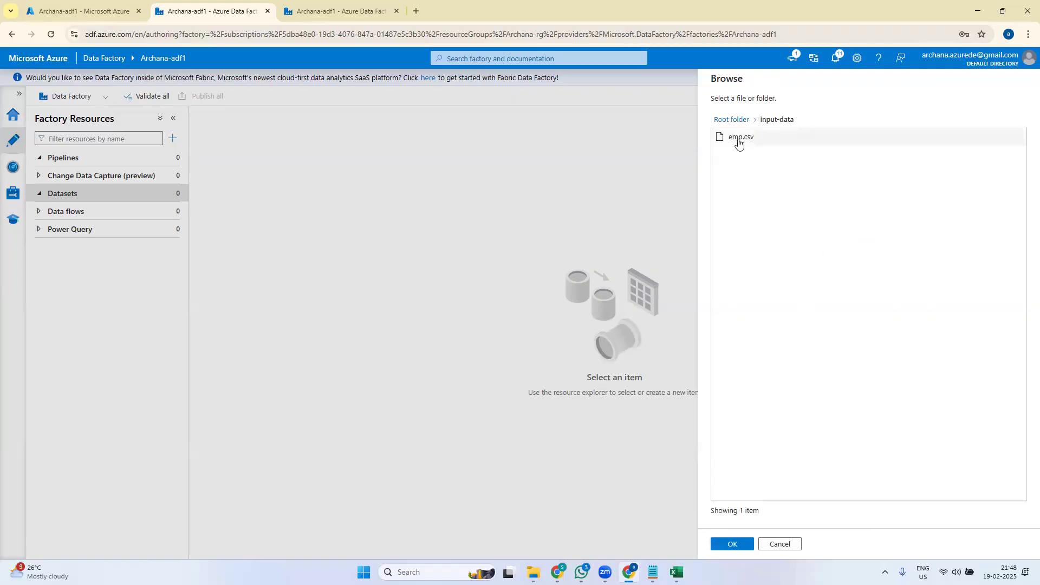
pyautogui.click(740, 139)
pyautogui.click(746, 542)
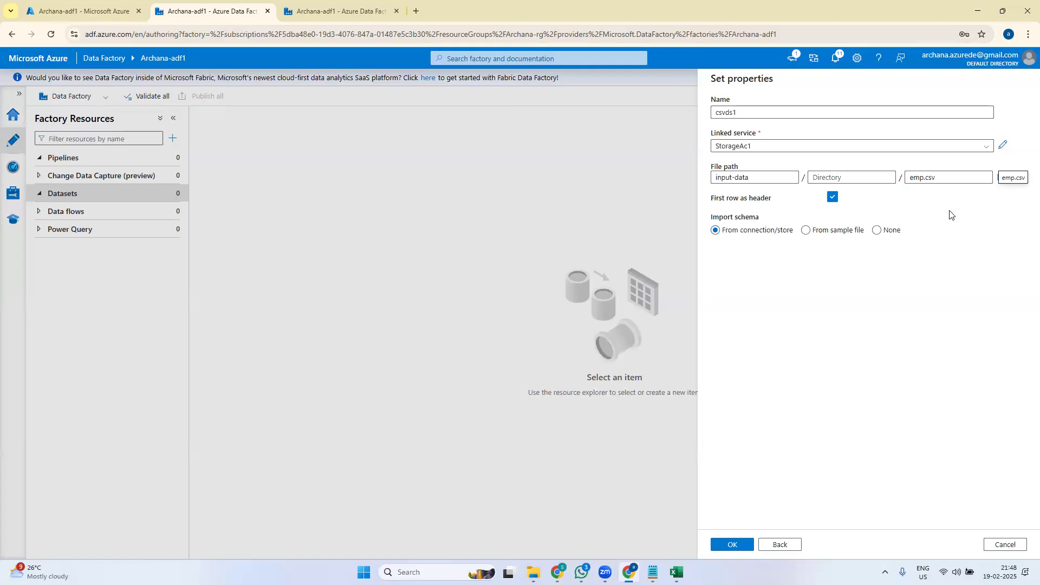
pyautogui.click(734, 545)
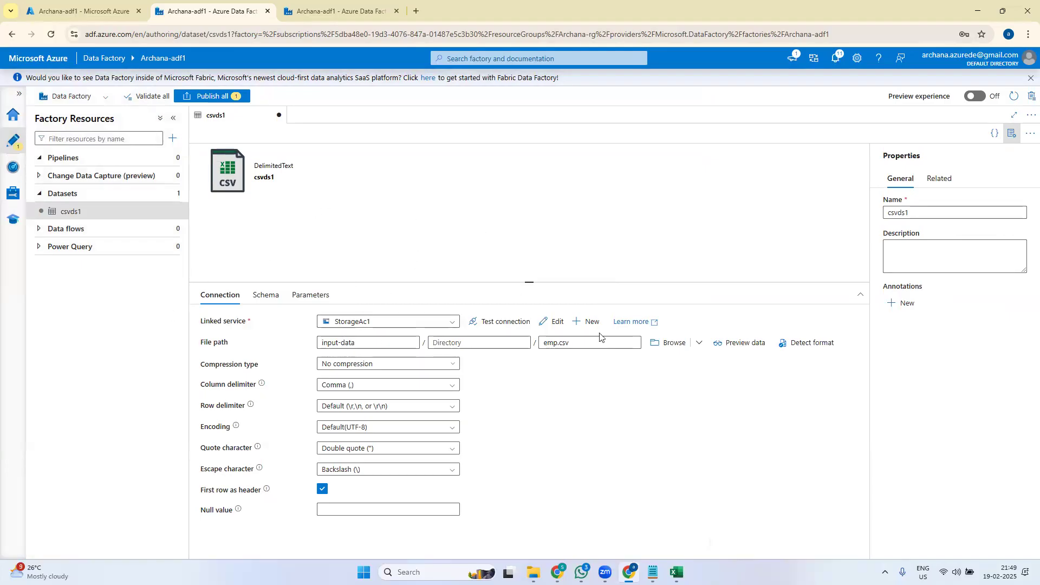
pyautogui.click(208, 96)
# - Publish csvds1, then begin creating a second new dataset
pyautogui.click(733, 545)
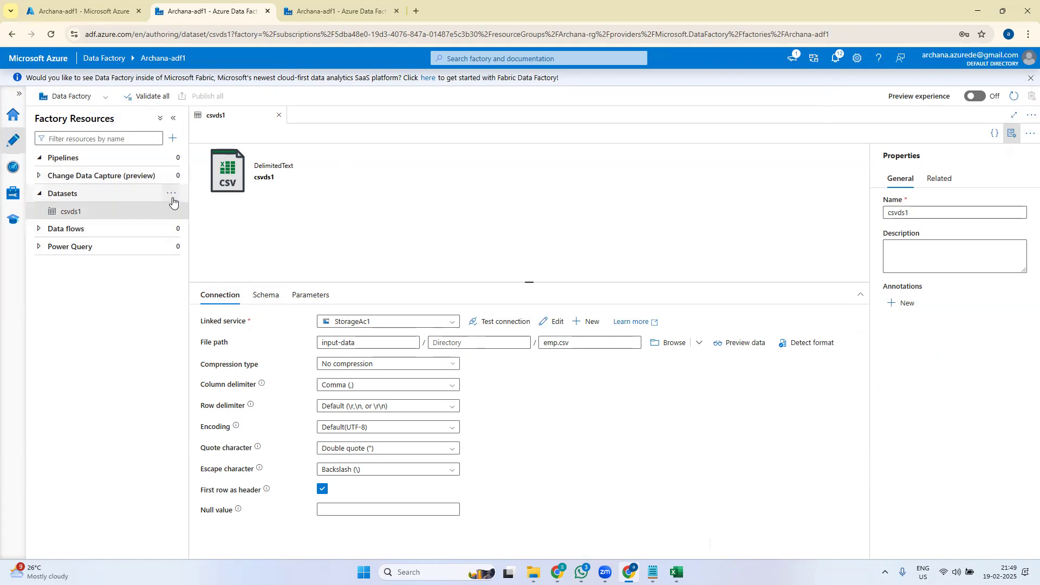
pyautogui.click(171, 195)
pyautogui.click(196, 208)
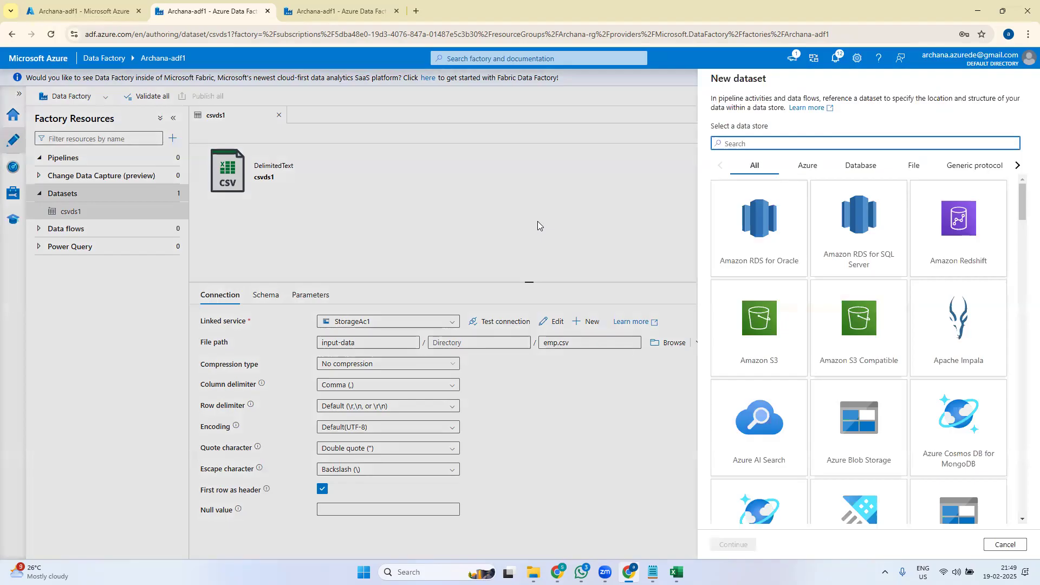
# - Choose Azure SQL Database as the store and name the dataset sqldbds
pyautogui.click(1023, 200)
pyautogui.scroll(-7, 982, 386)
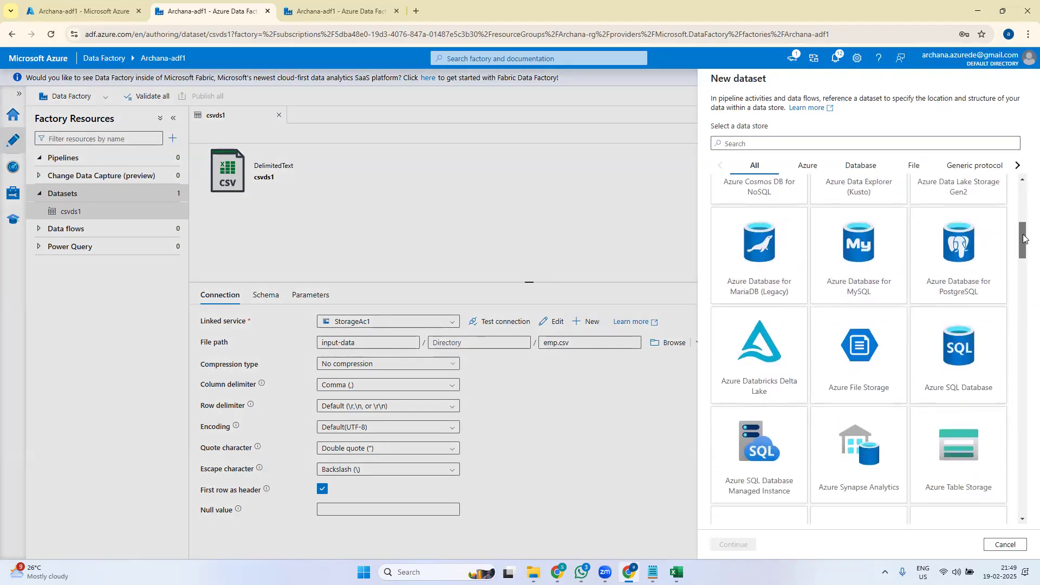
pyautogui.click(968, 366)
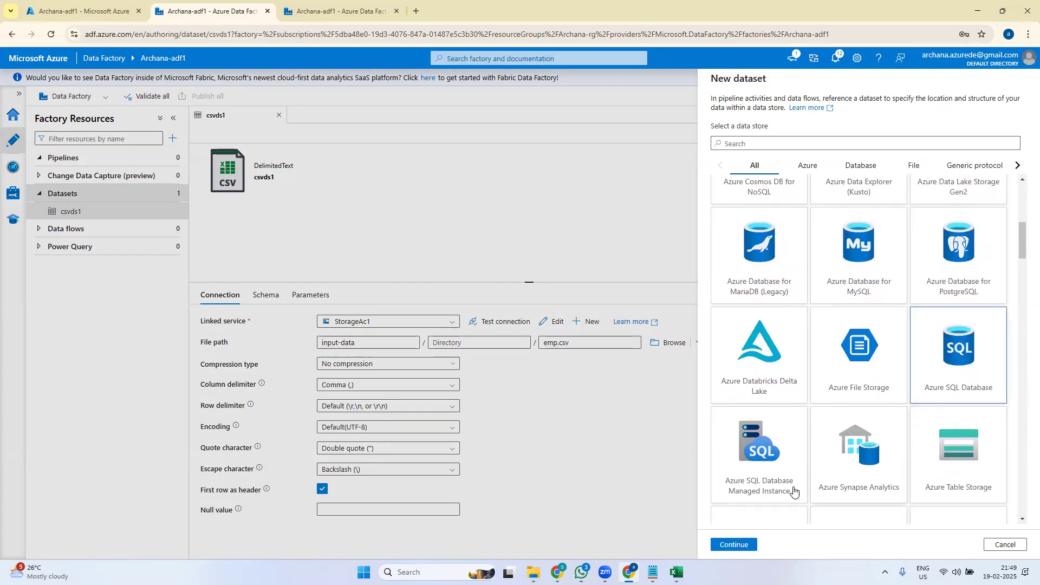
pyautogui.click(737, 547)
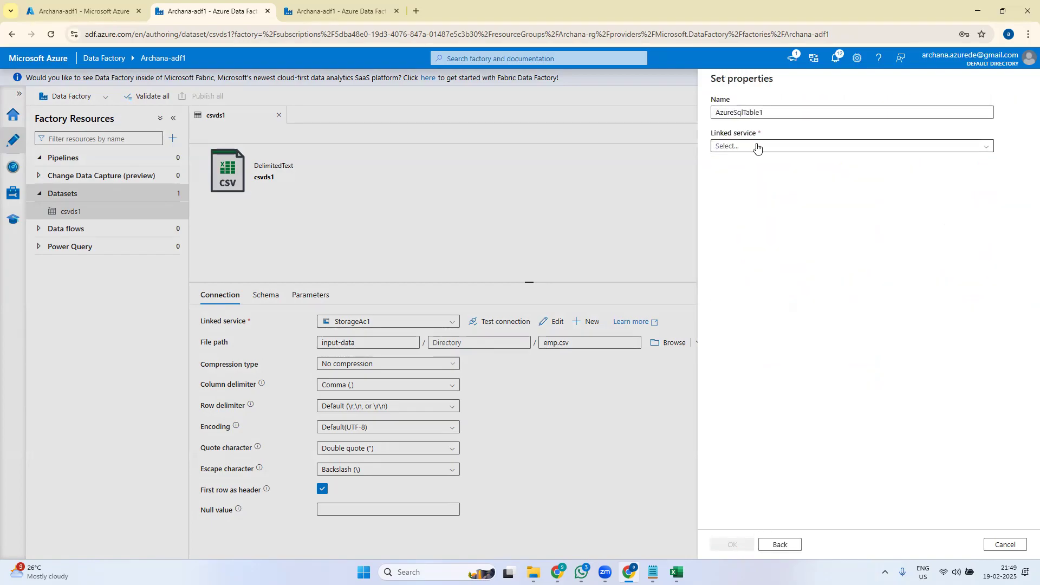
pyautogui.moveTo(776, 112); pyautogui.dragTo(680, 116)
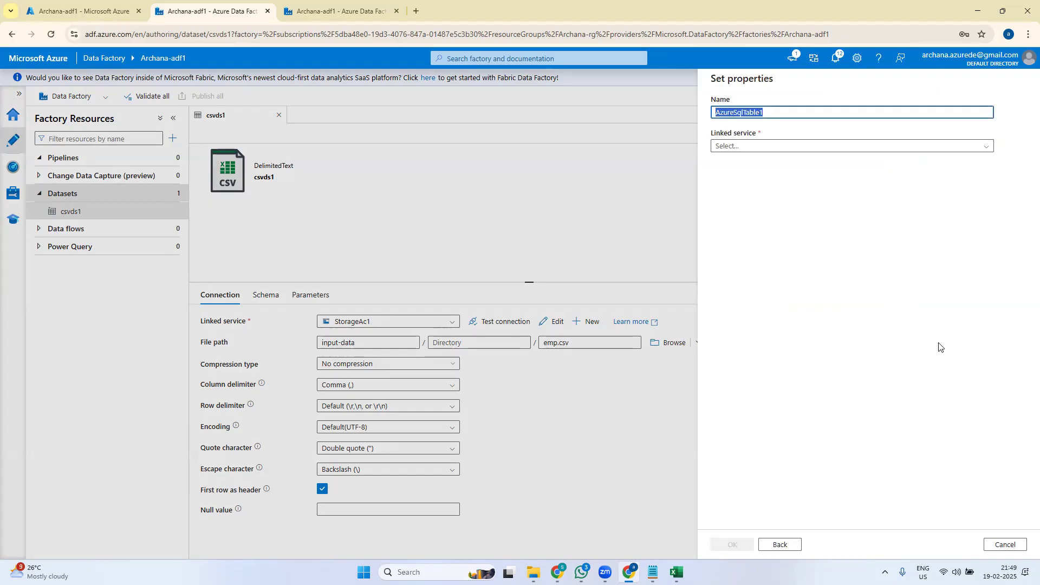
pyautogui.write('sqldbds')
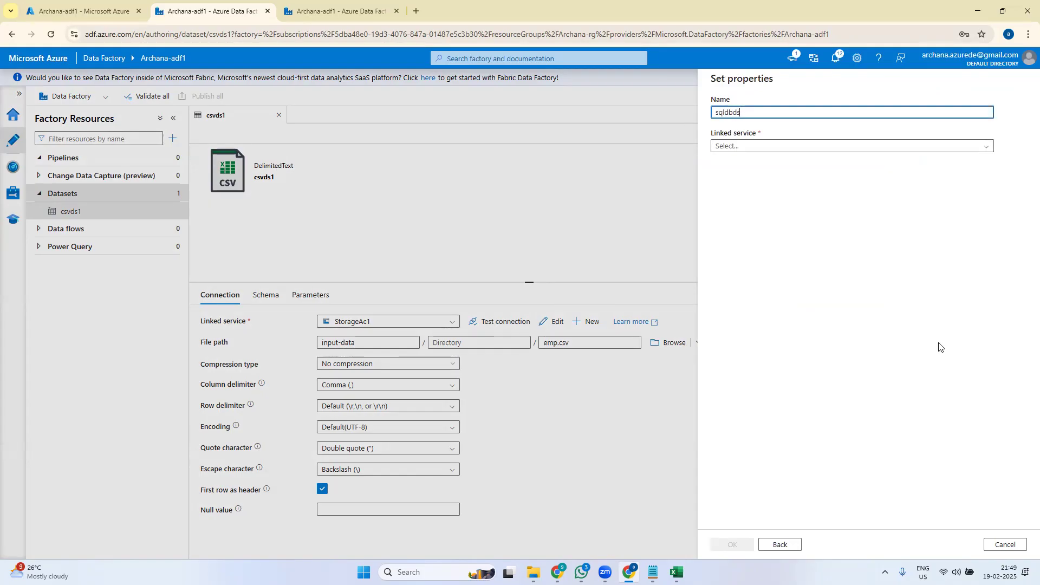
# - Use linked service Sqldb1 with table dbo.Employee and create the sqldbds dataset
pyautogui.click(759, 147)
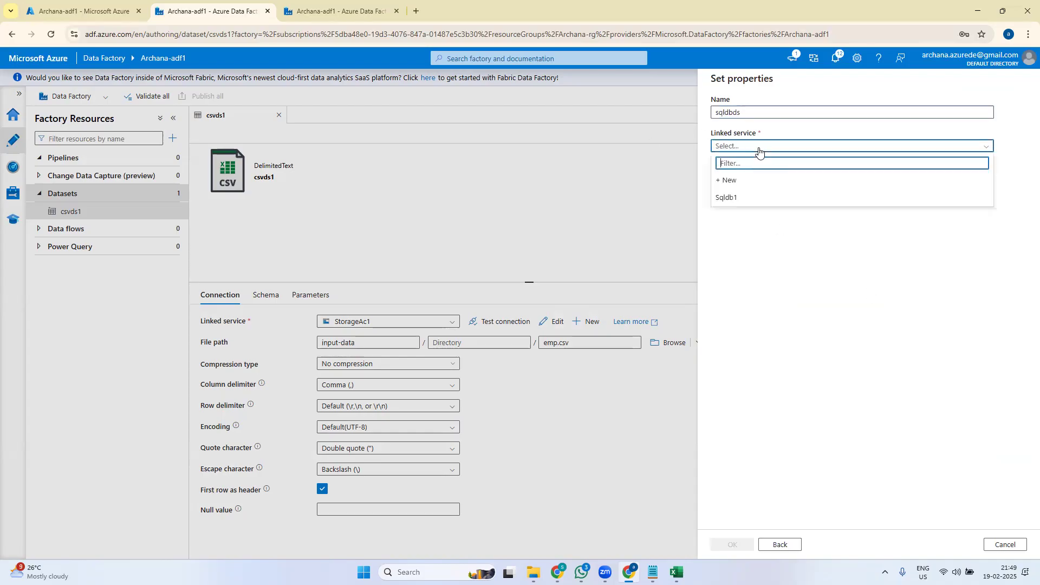
pyautogui.click(745, 202)
pyautogui.click(745, 201)
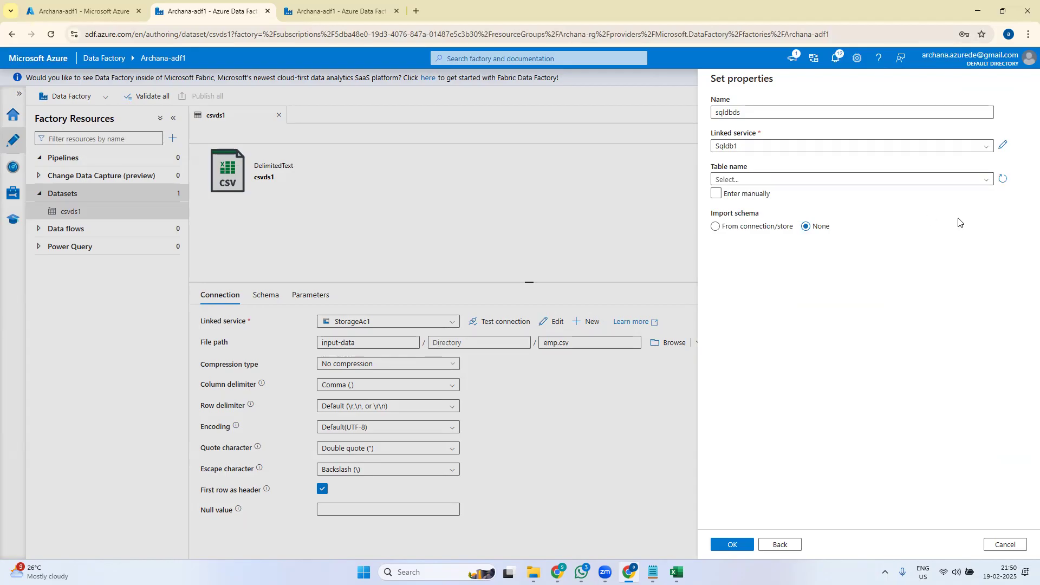
pyautogui.click(987, 179)
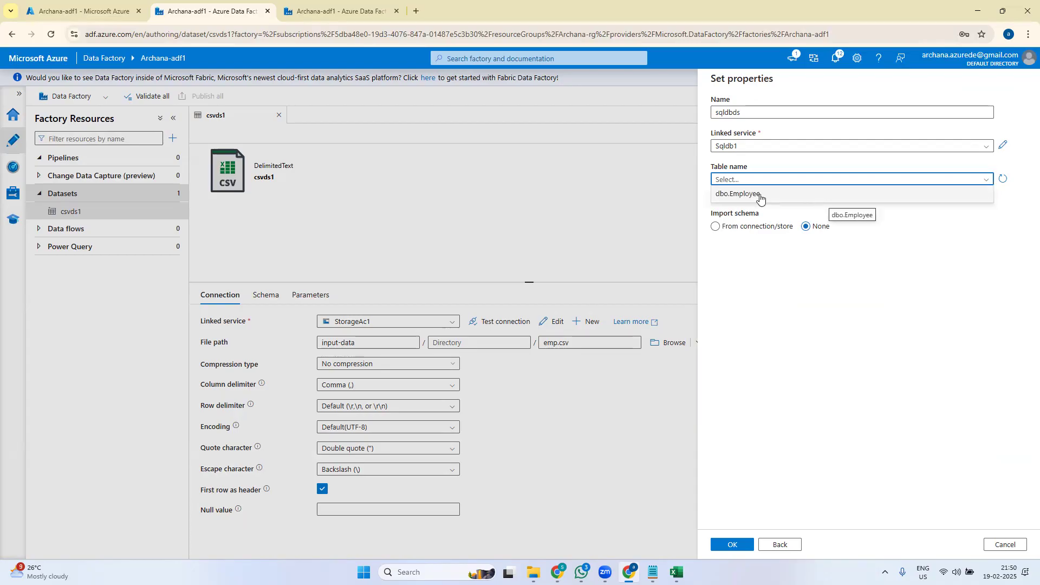
pyautogui.click(954, 272)
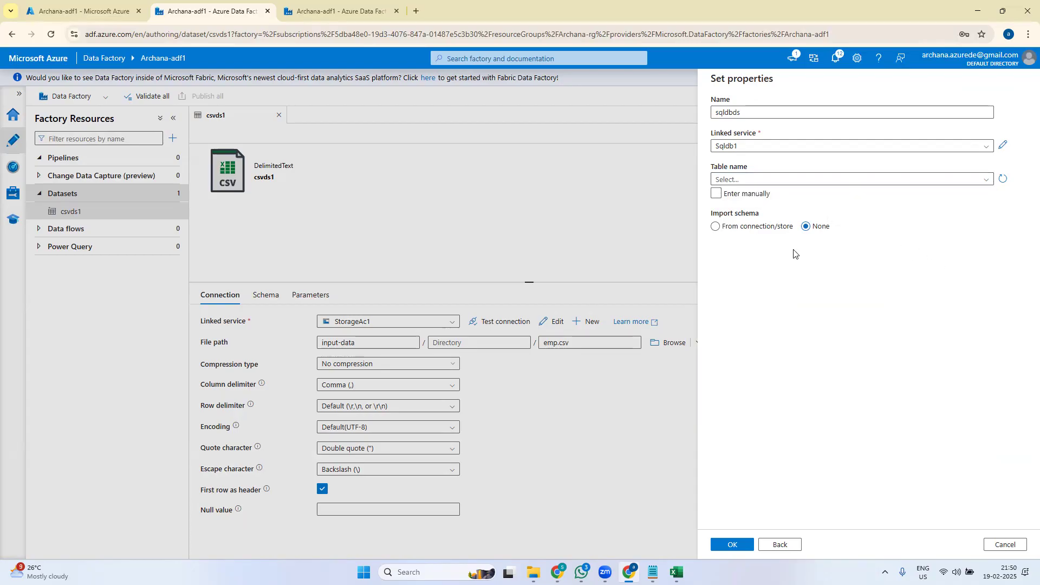
pyautogui.click(859, 183)
pyautogui.click(759, 195)
pyautogui.click(732, 547)
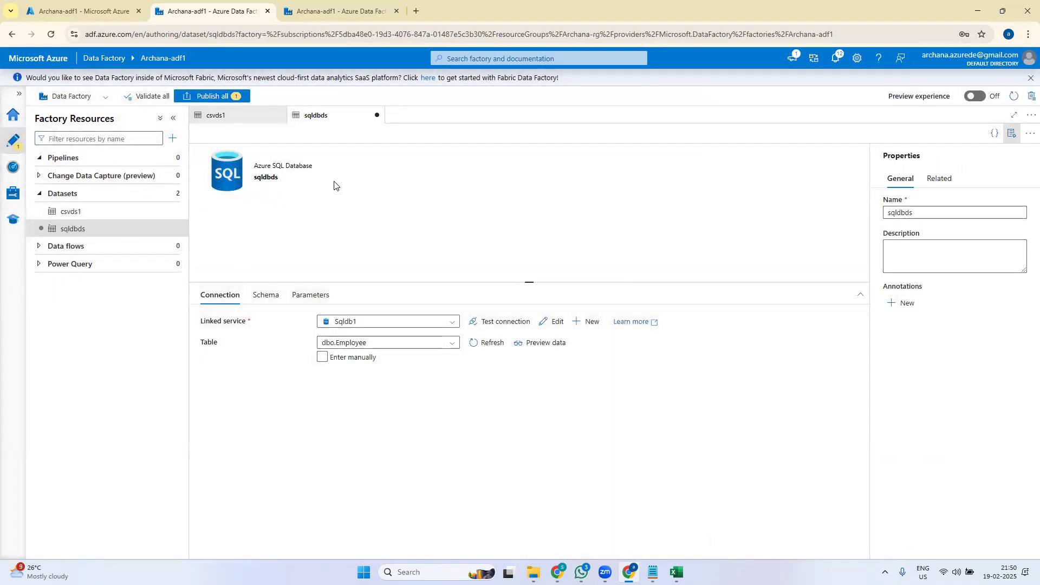
# - Publish sqldbds, then close the sqldbds and csvds1 dataset editors
pyautogui.click(202, 97)
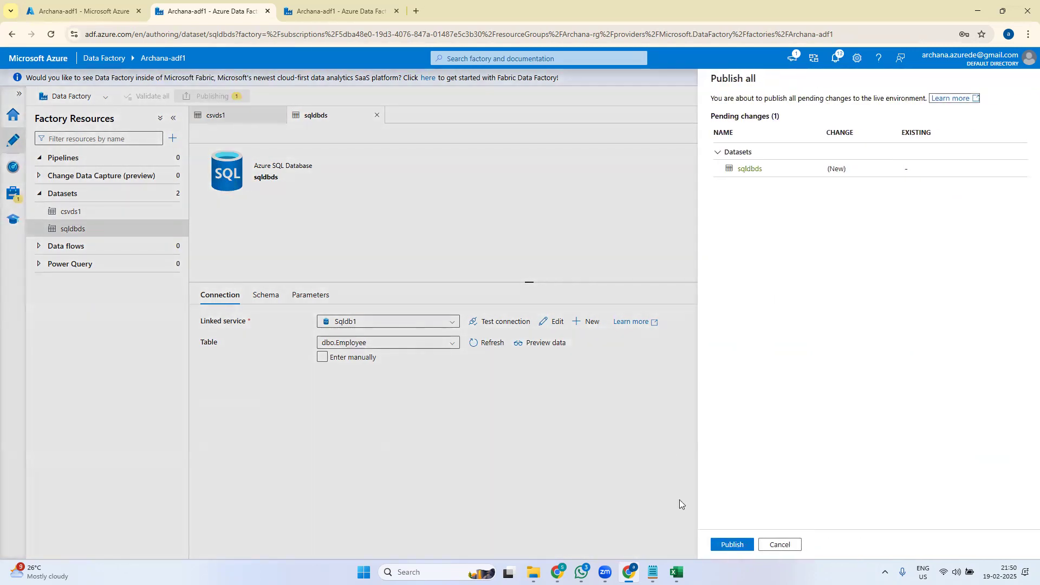
pyautogui.click(731, 544)
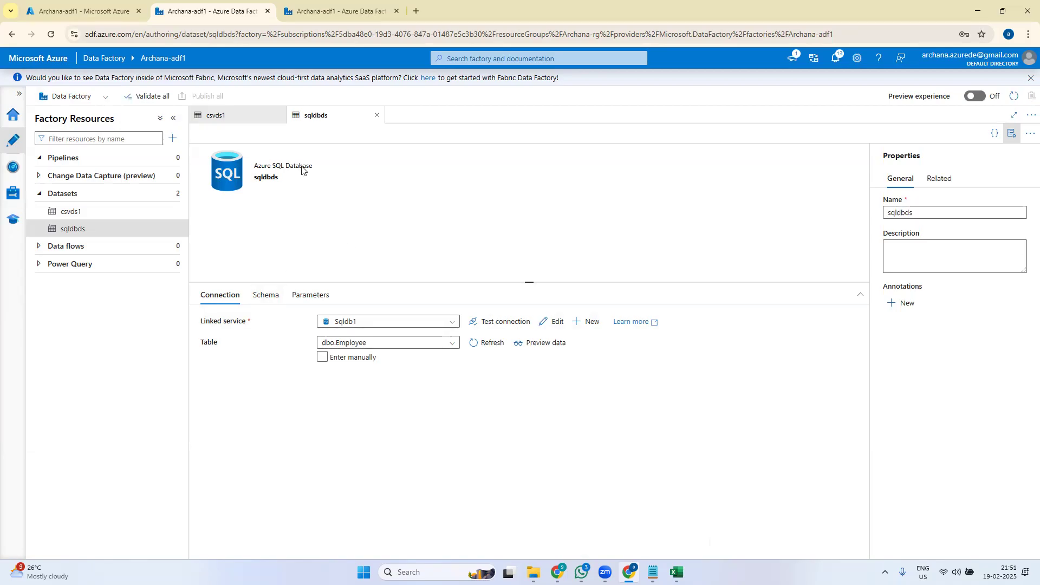
pyautogui.click(376, 118)
pyautogui.click(279, 116)
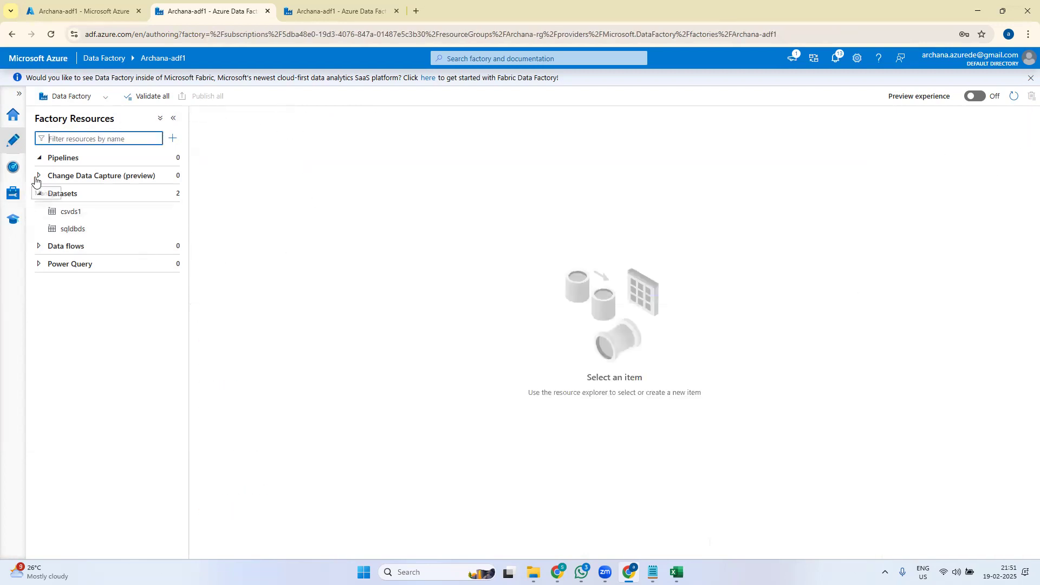
# - Create pipeline1, add a Copy data activity found by searching 'co', and enlarge its settings pane
pyautogui.click(171, 157)
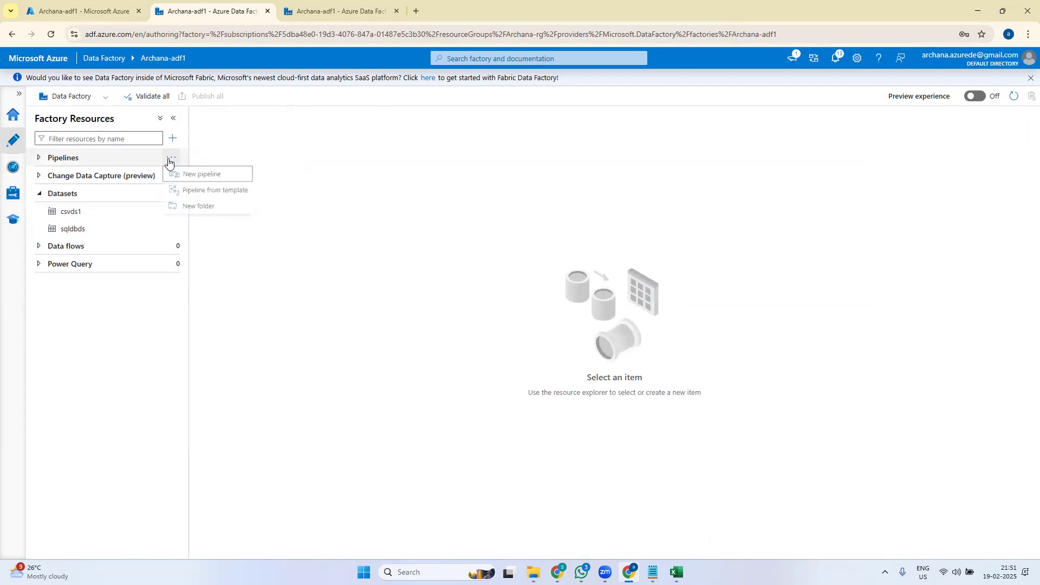
pyautogui.click(205, 175)
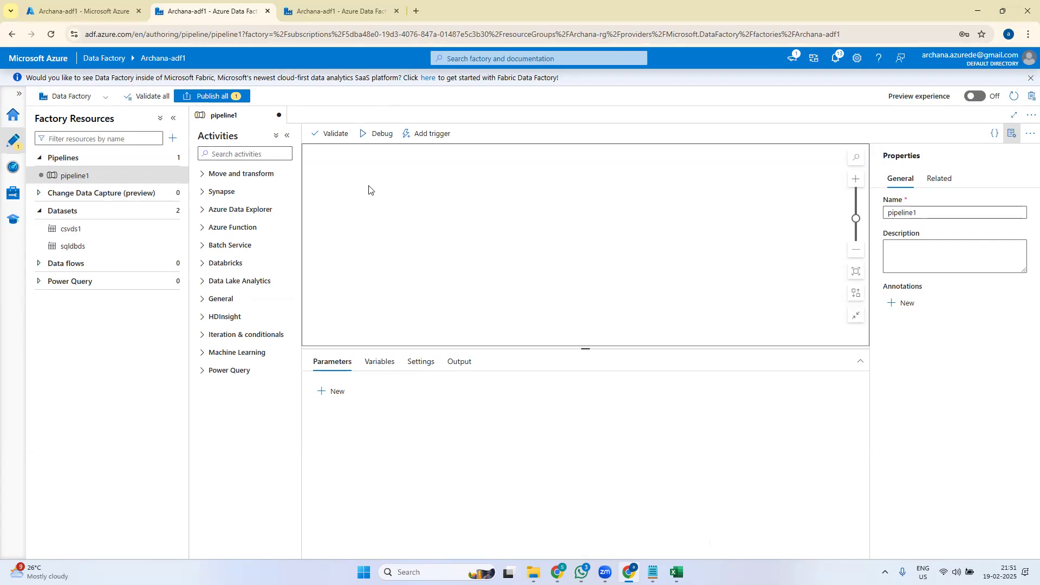
pyautogui.click(253, 153)
pyautogui.write('co')
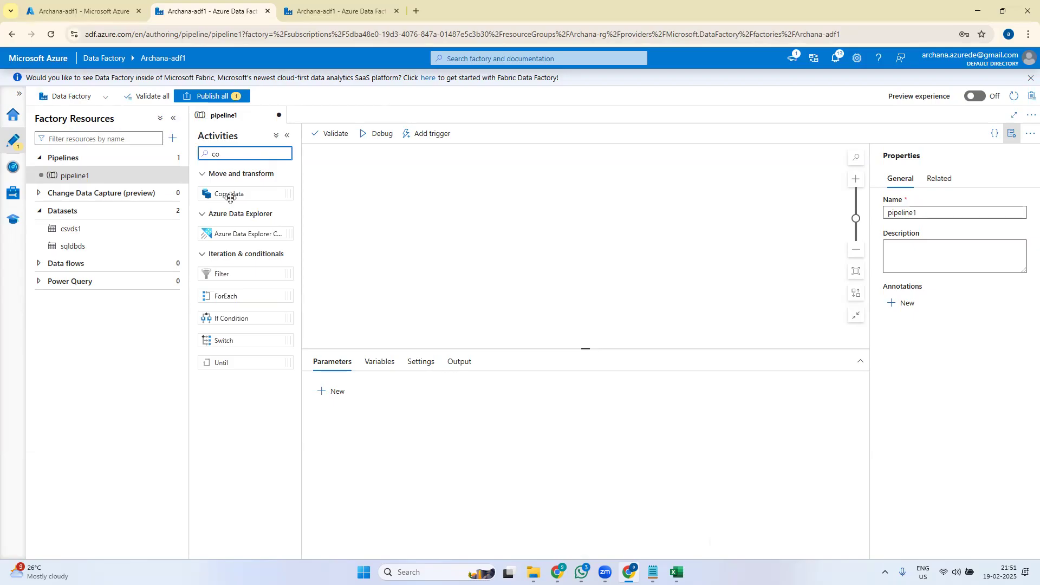
pyautogui.moveTo(230, 197); pyautogui.dragTo(467, 223)
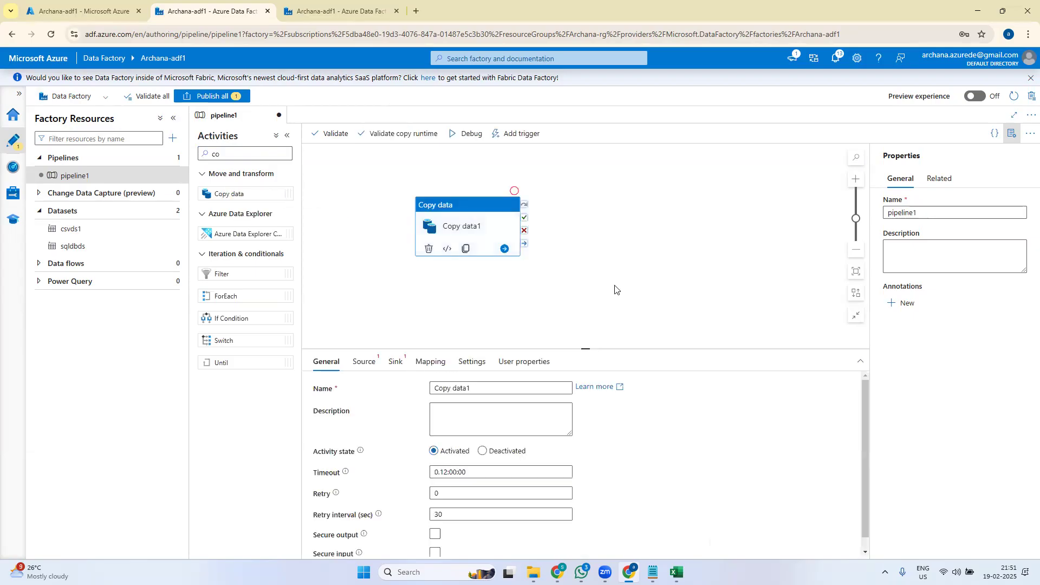
pyautogui.moveTo(587, 348); pyautogui.dragTo(587, 230)
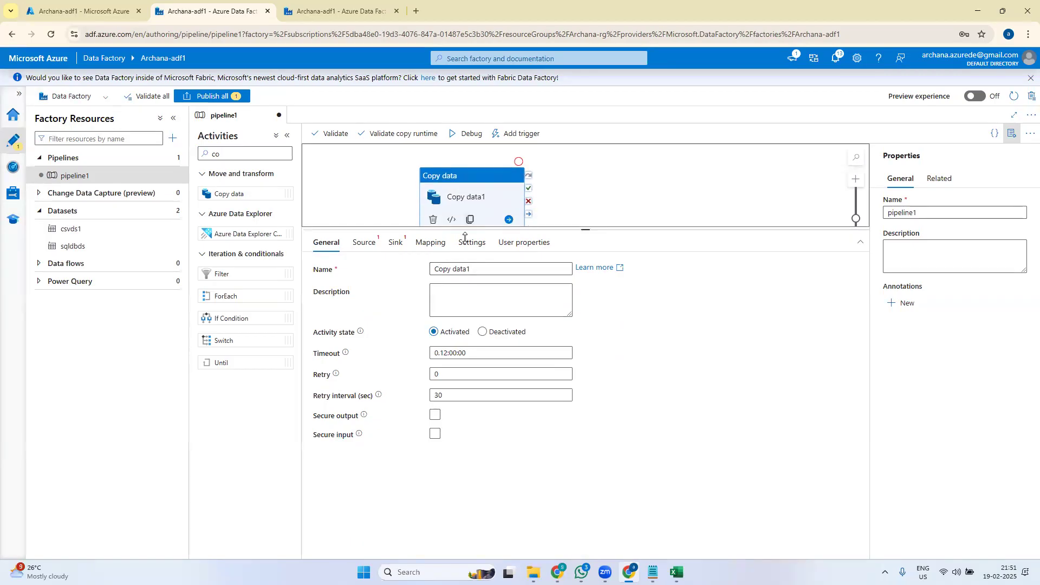
# - Rename the Copy data activity to 'Copying data from sa to sql db' and enter a description
pyautogui.moveTo(487, 271); pyautogui.dragTo(379, 277)
pyautogui.write('Copying data fr')
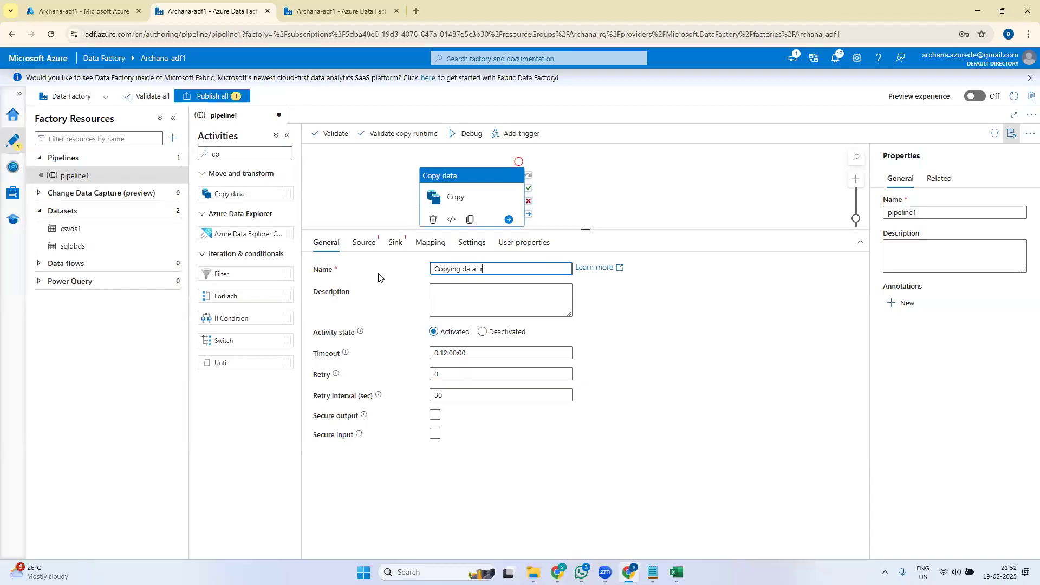
pyautogui.write('om ds')
pyautogui.press('BackSpace')
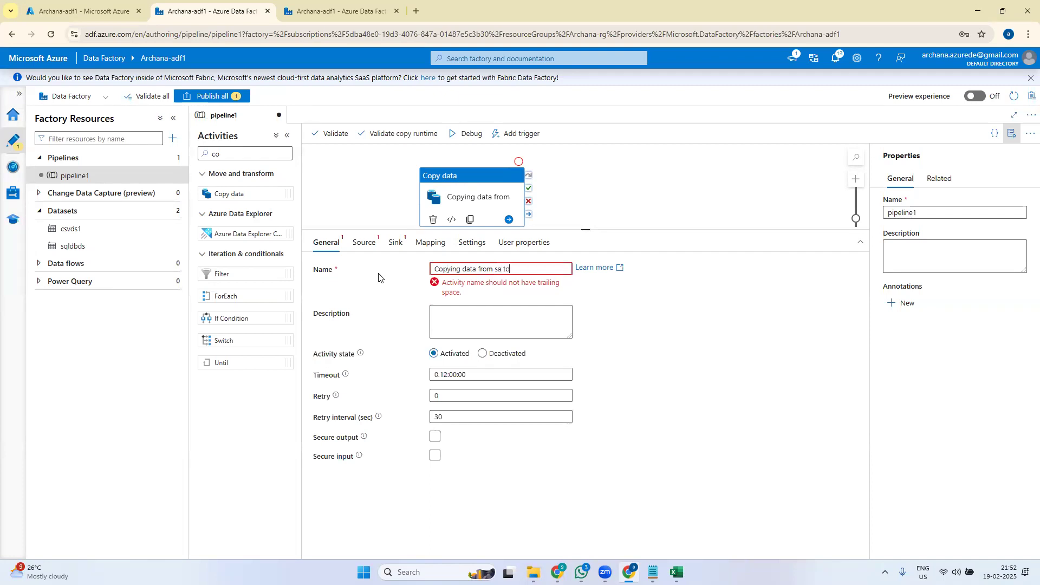
pyautogui.write('sa to sql d')
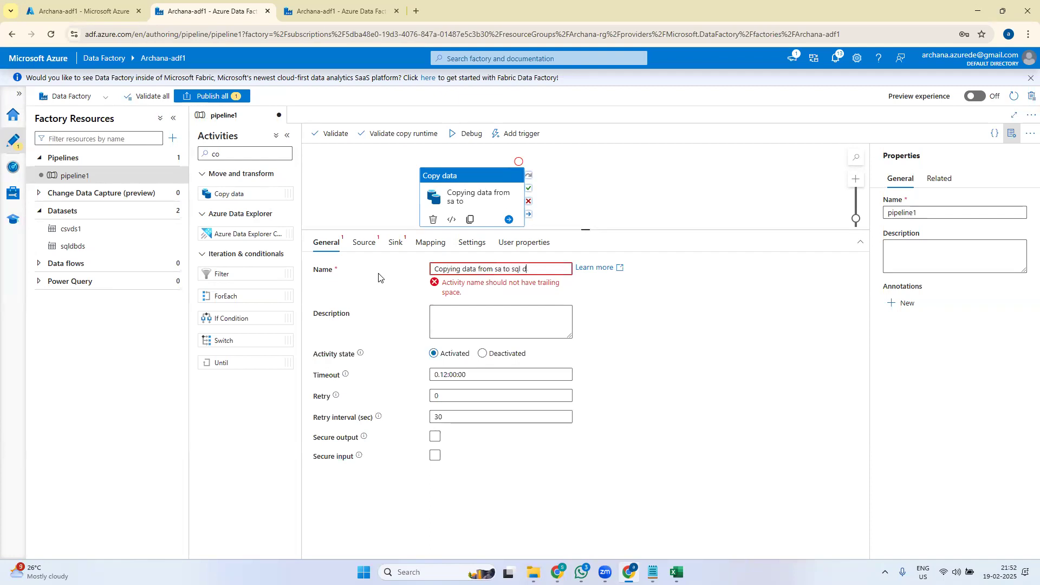
pyautogui.write('b')
pyautogui.click(823, 342)
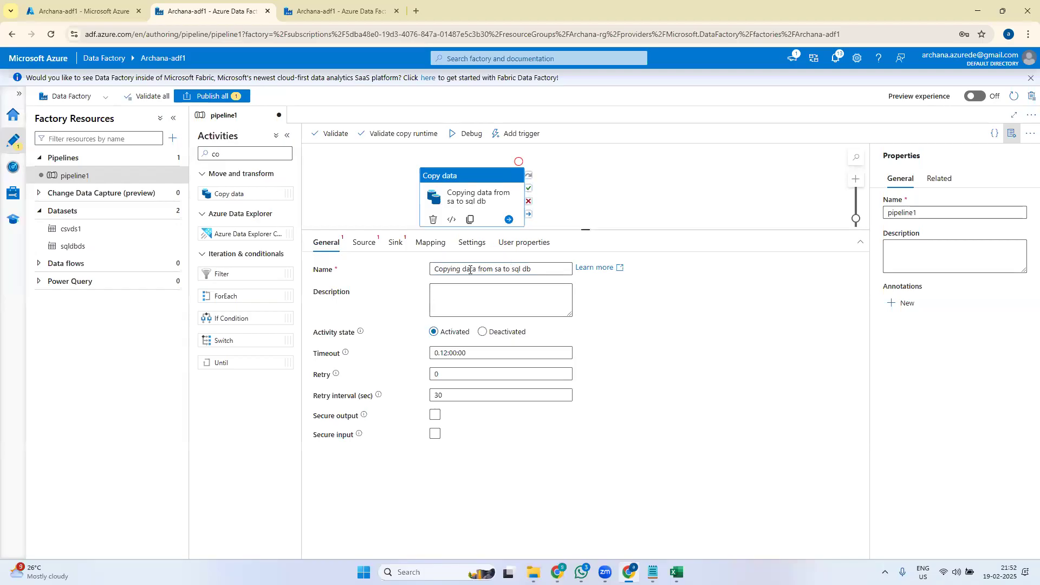
pyautogui.click(471, 304)
pyautogui.write('dhfba kabhssv sk')
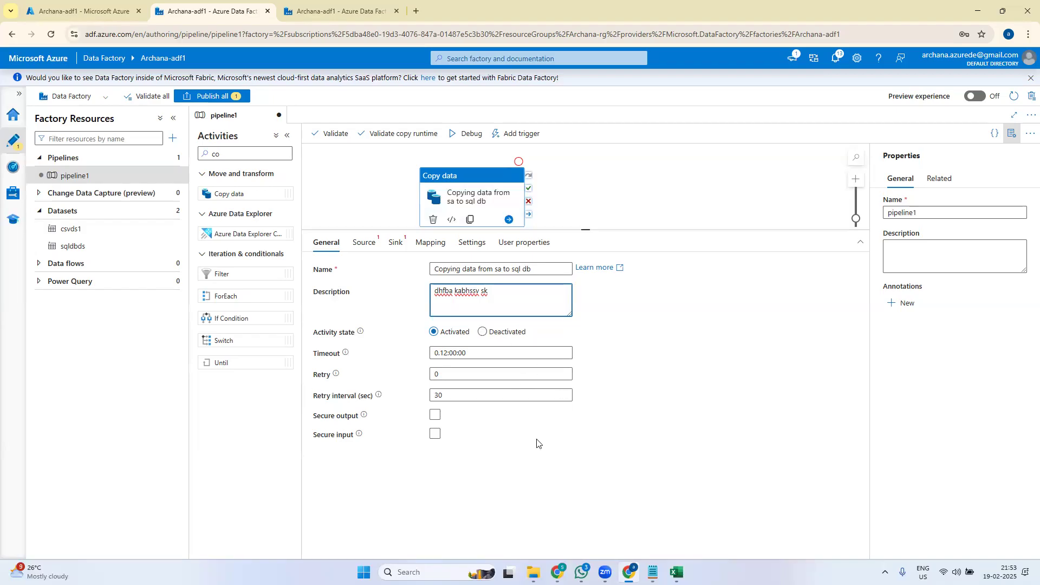
# - Set the Copy data activity's source dataset to csvds1 and its sink dataset to sqldbds
pyautogui.click(366, 244)
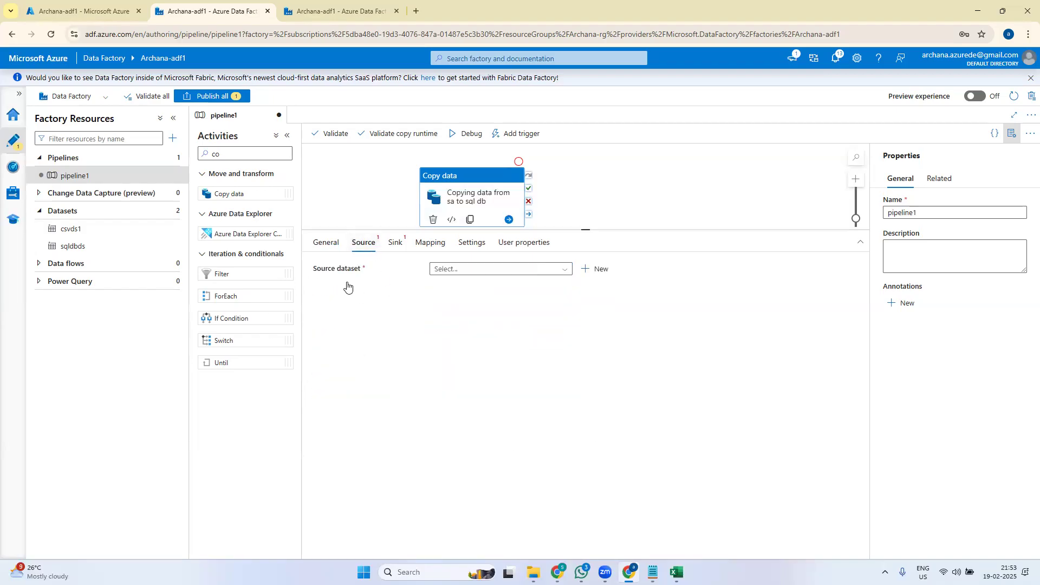
pyautogui.click(472, 271)
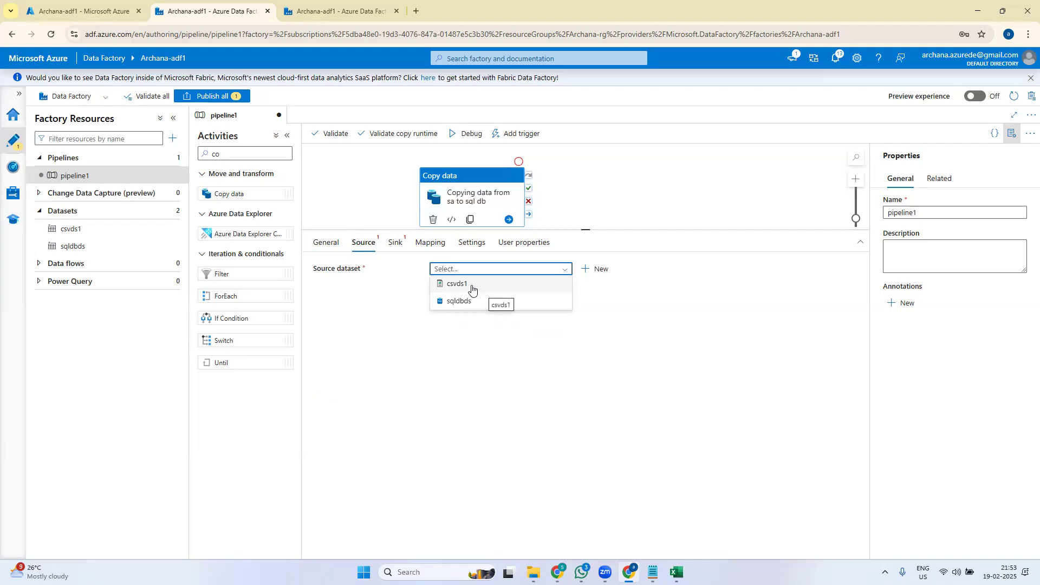
pyautogui.click(472, 288)
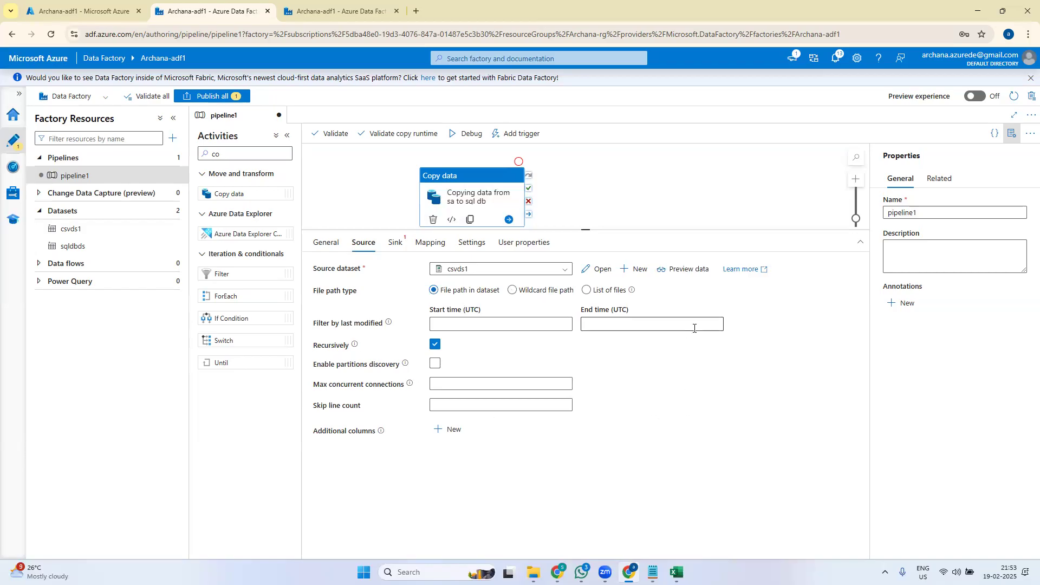
pyautogui.click(397, 247)
pyautogui.click(476, 273)
pyautogui.click(470, 304)
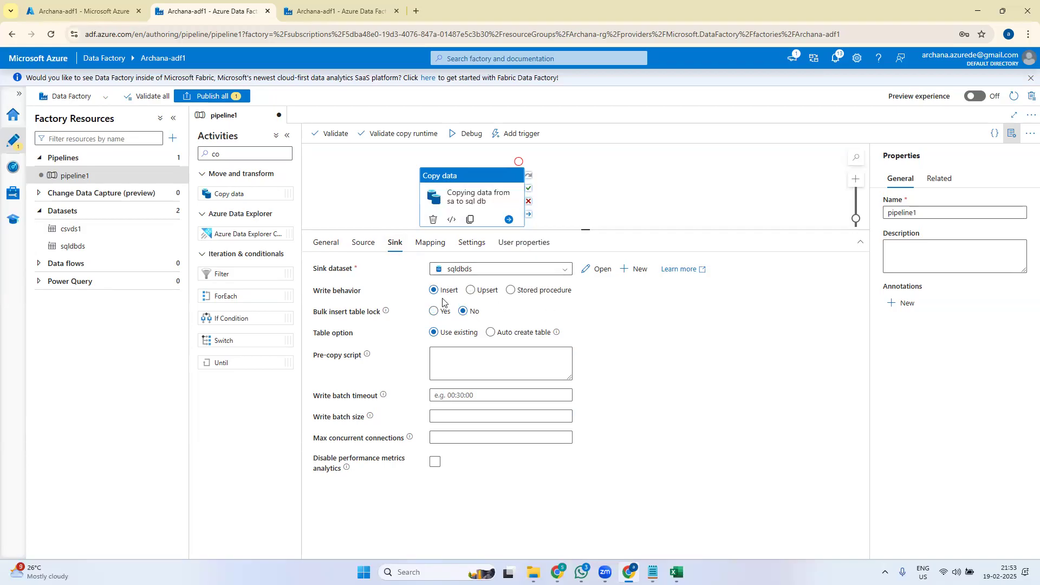
# - Keep the sqldbds sink with Insert write behavior and Use existing table, then view the empty mapping
pyautogui.moveTo(445, 296)
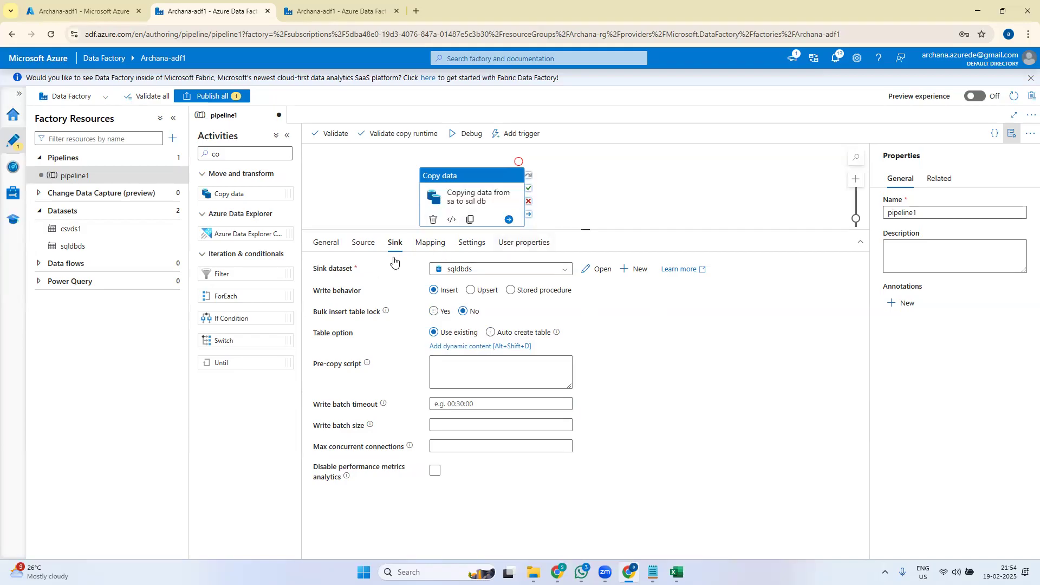
pyautogui.click(433, 334)
pyautogui.click(430, 246)
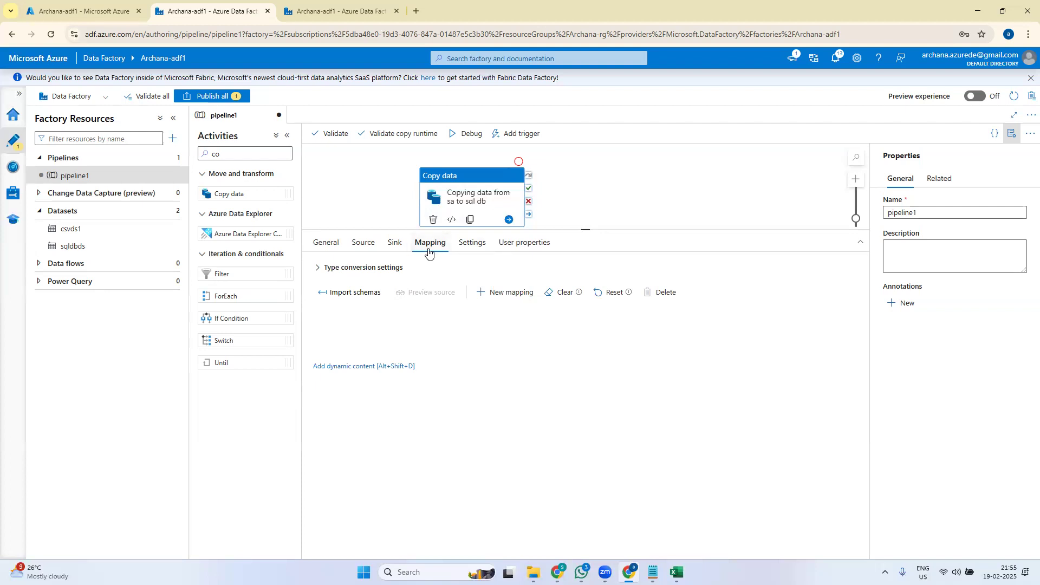
# - Import schemas so CSV columns EmpId, Name and Salary map to EmpID, Name and Salary
pyautogui.click(359, 293)
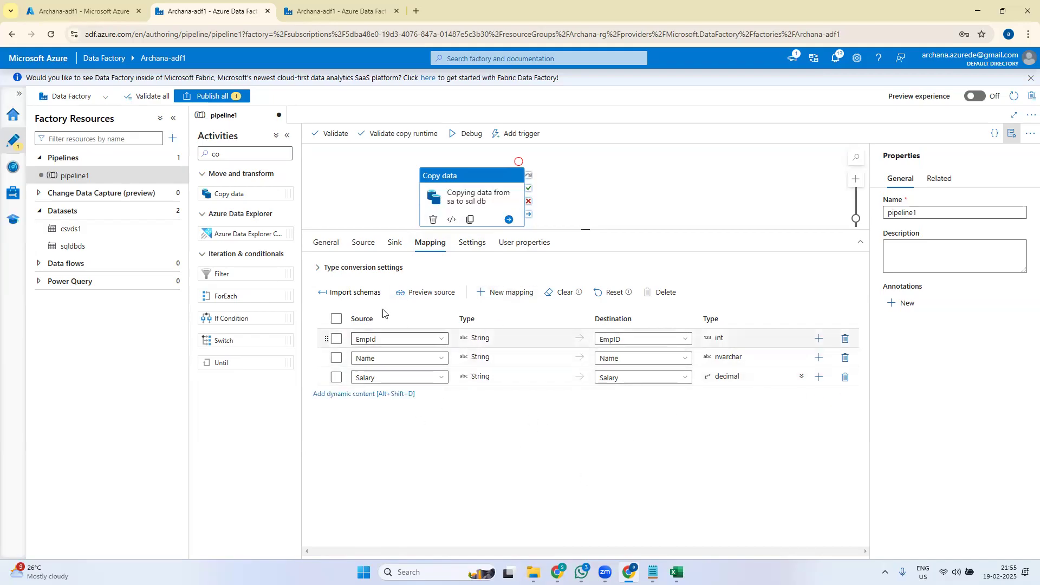
pyautogui.click(363, 249)
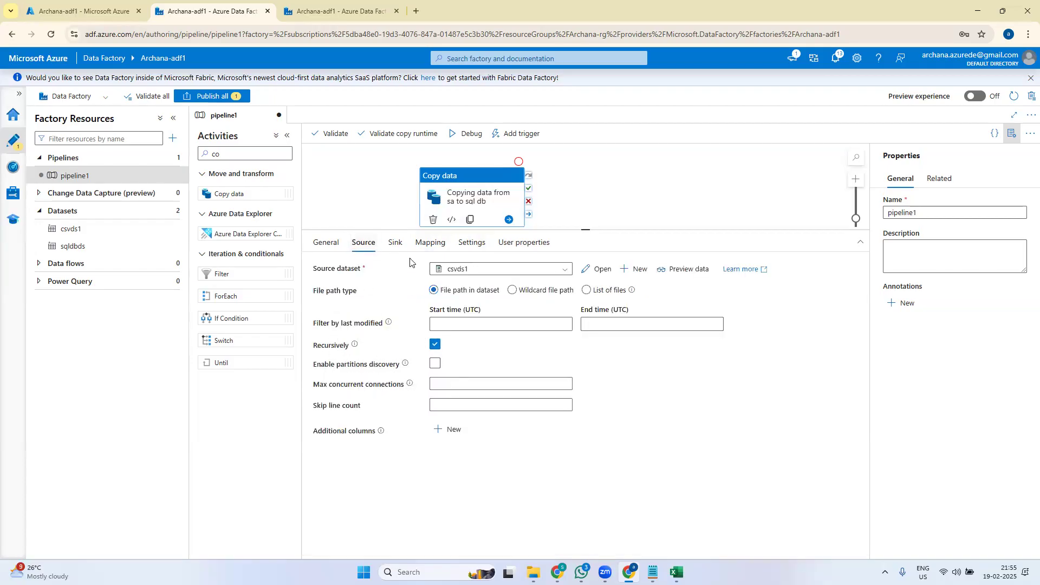
pyautogui.click(395, 243)
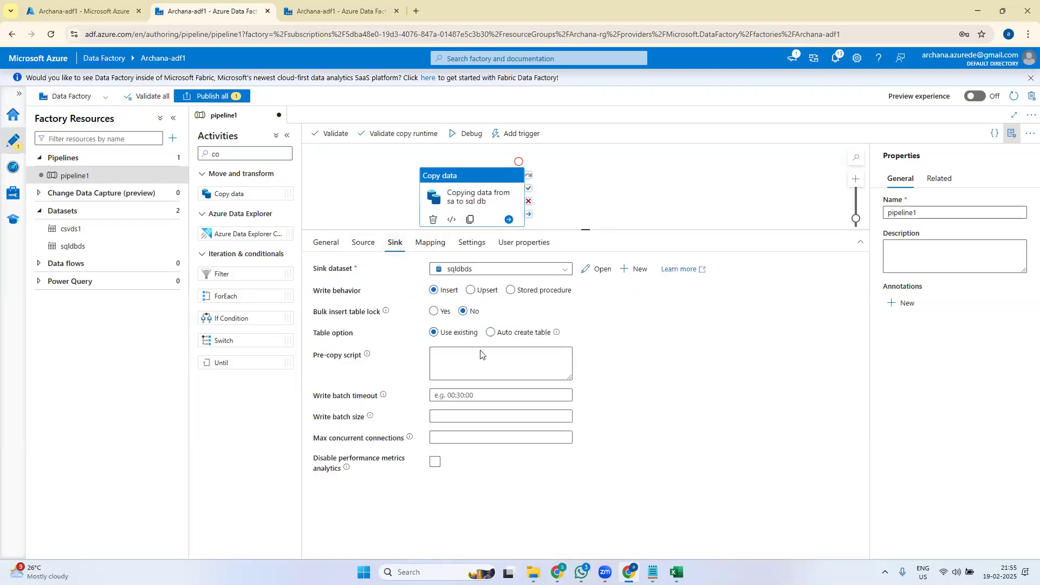
pyautogui.click(430, 243)
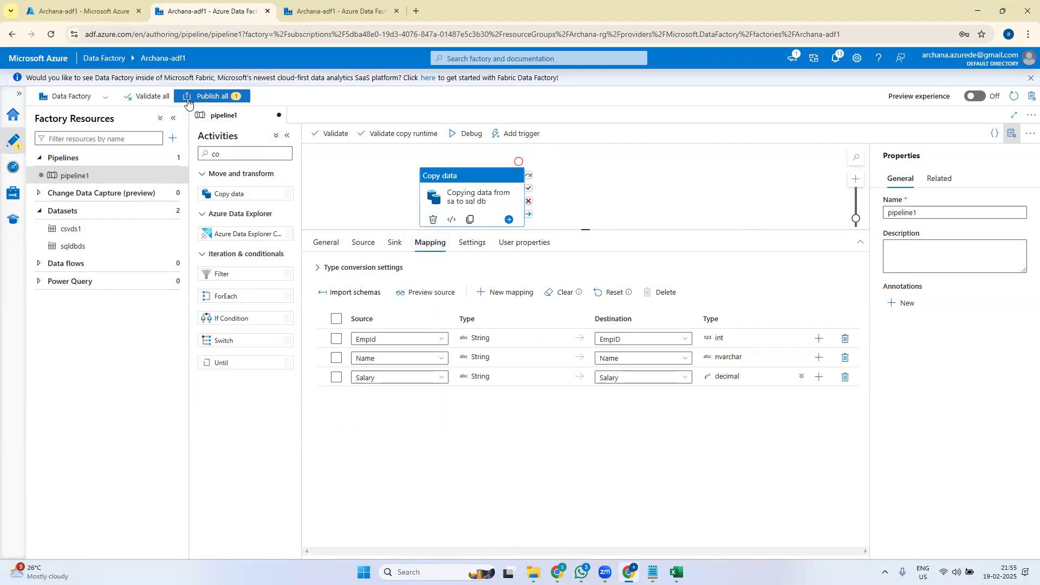
pyautogui.click(207, 96)
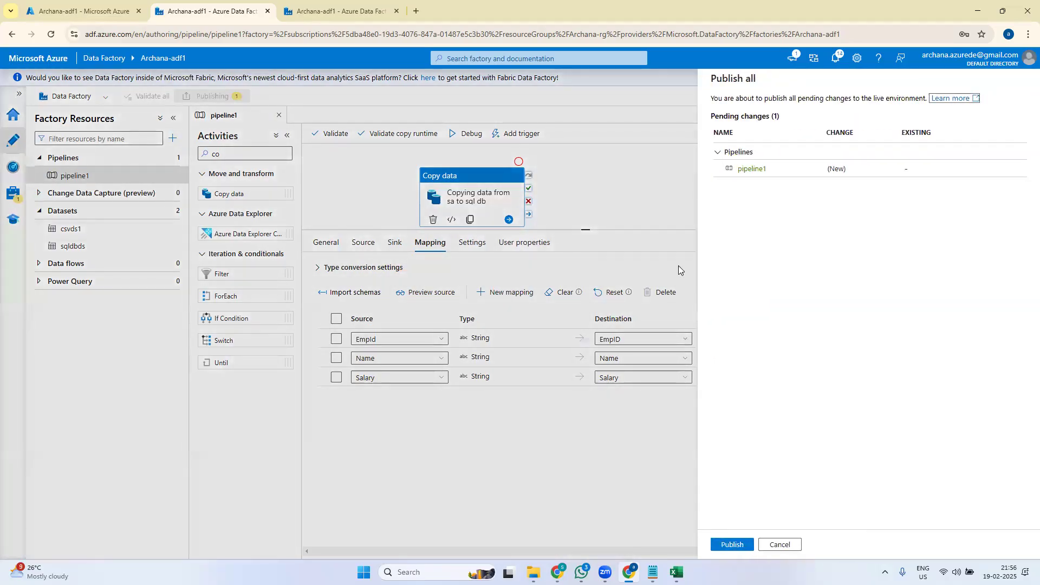
# - Publish pipeline1 to the live factory and enlarge the pipeline canvas
pyautogui.click(731, 544)
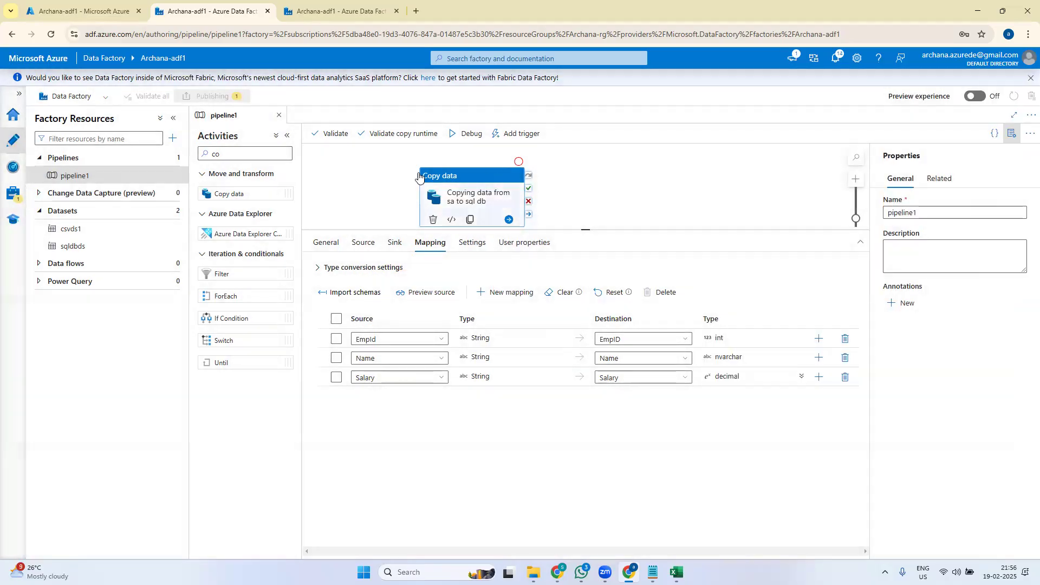
pyautogui.moveTo(588, 228); pyautogui.dragTo(612, 323)
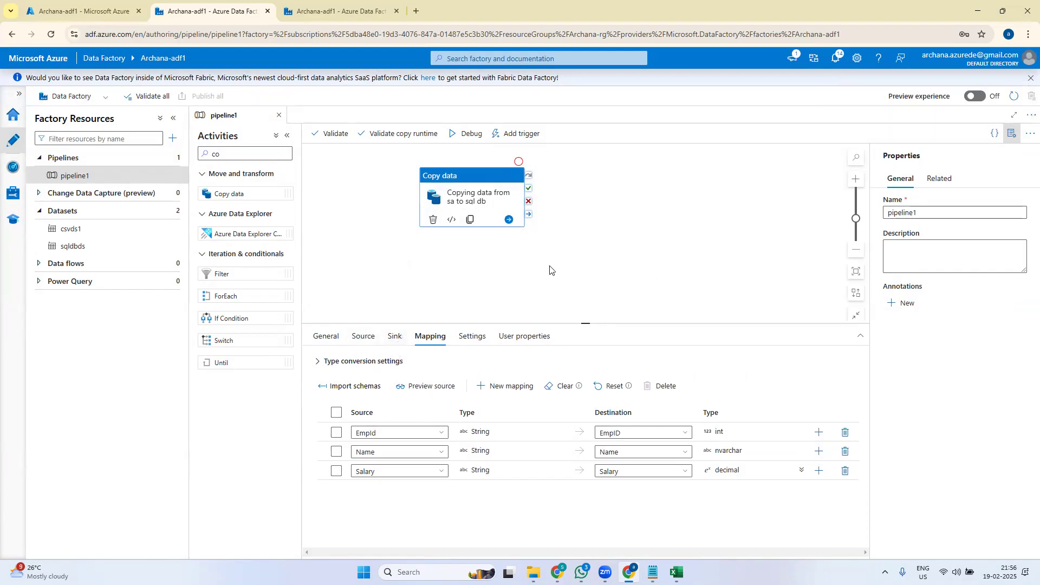
pyautogui.click(648, 274)
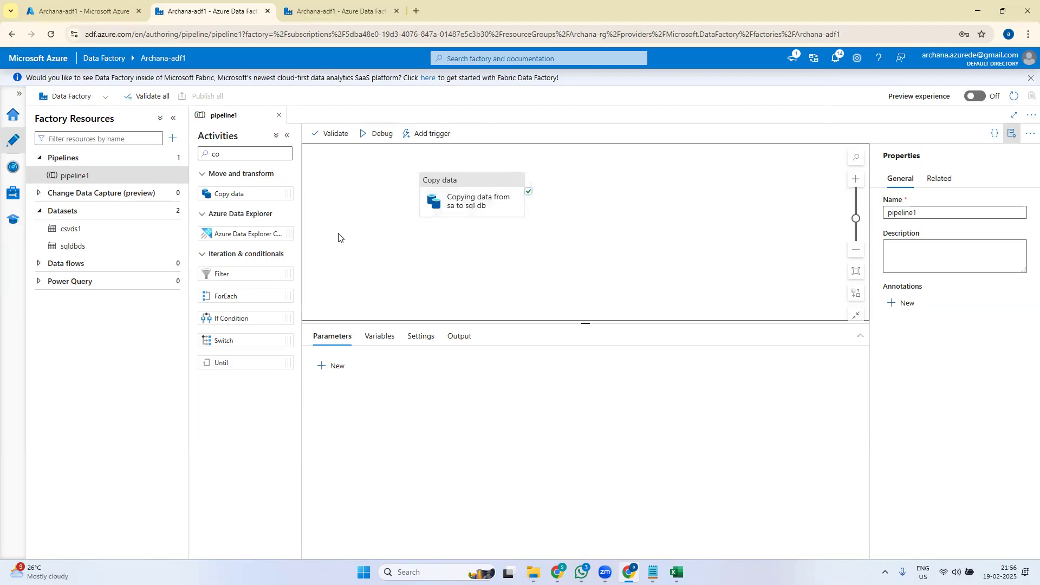
pyautogui.click(333, 136)
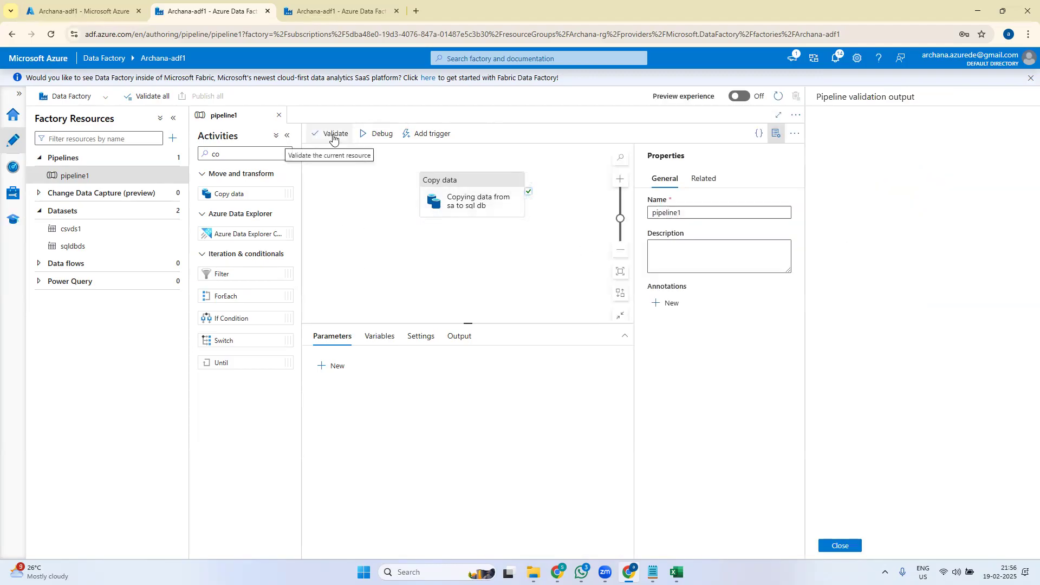
# - Debug-run the validated pipeline1 and refresh its status until it succeeds in 16s
pyautogui.click(841, 547)
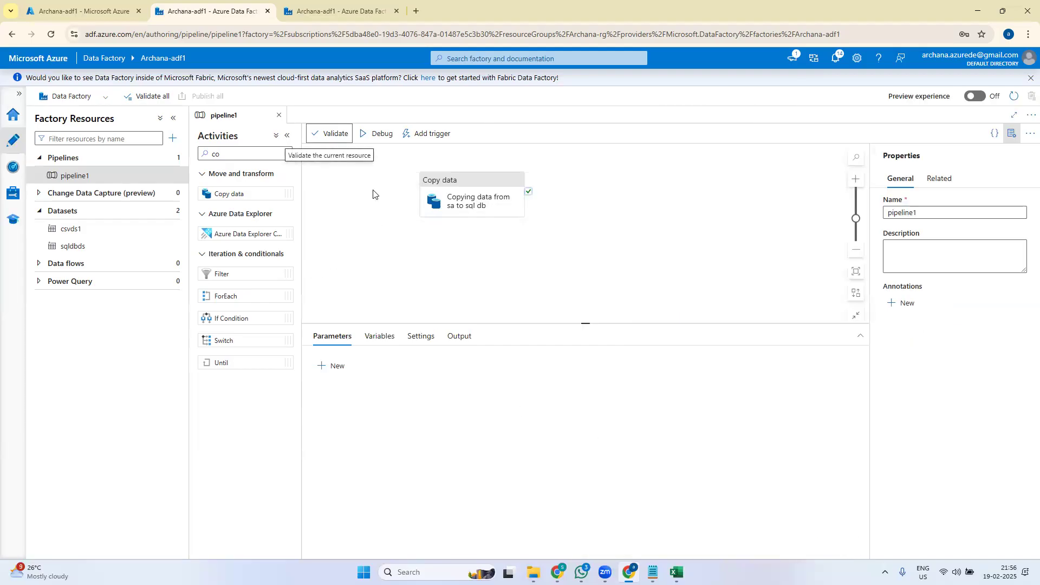
pyautogui.click(379, 137)
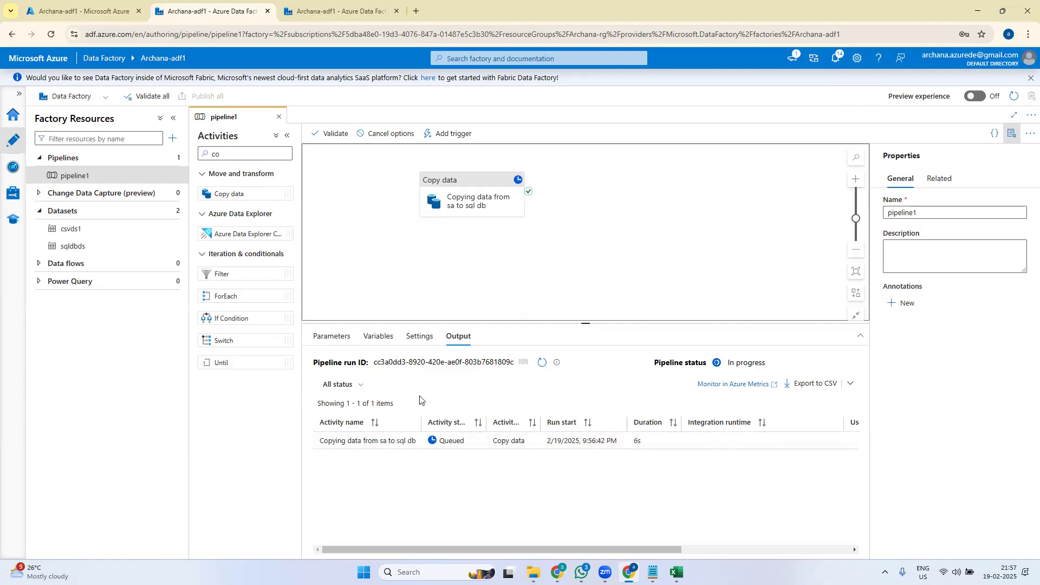
pyautogui.click(543, 362)
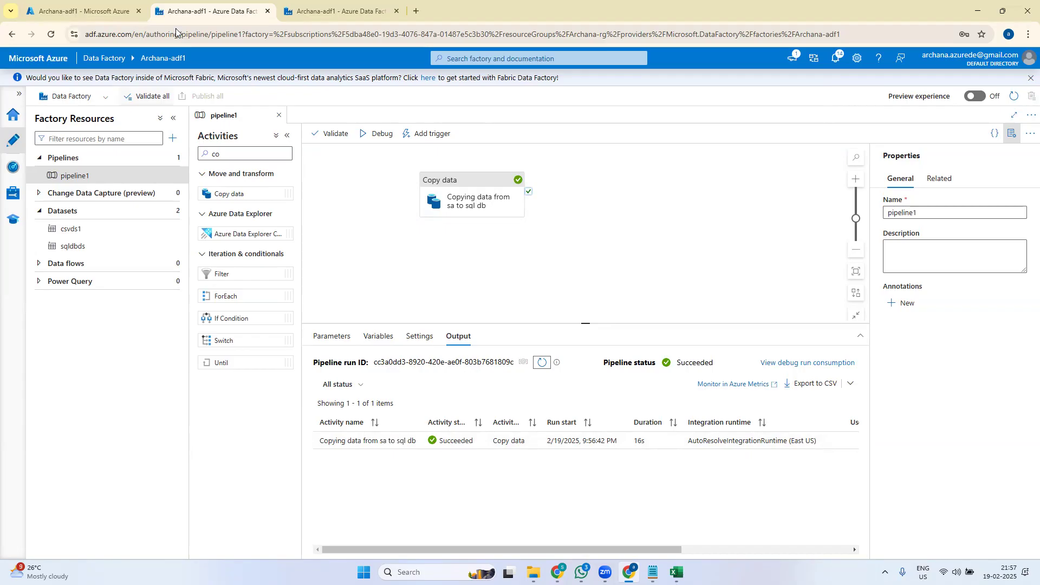
pyautogui.click(280, 3)
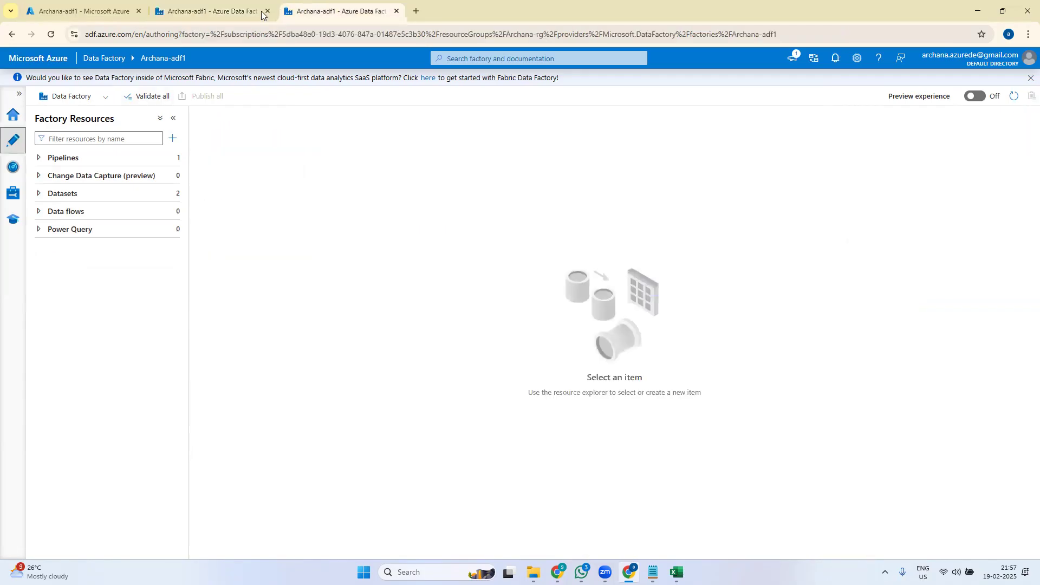
# - Open the archanasqldb22 database's query editor from the portal and sign in with the SQL password
pyautogui.click(203, 4)
pyautogui.click(82, 11)
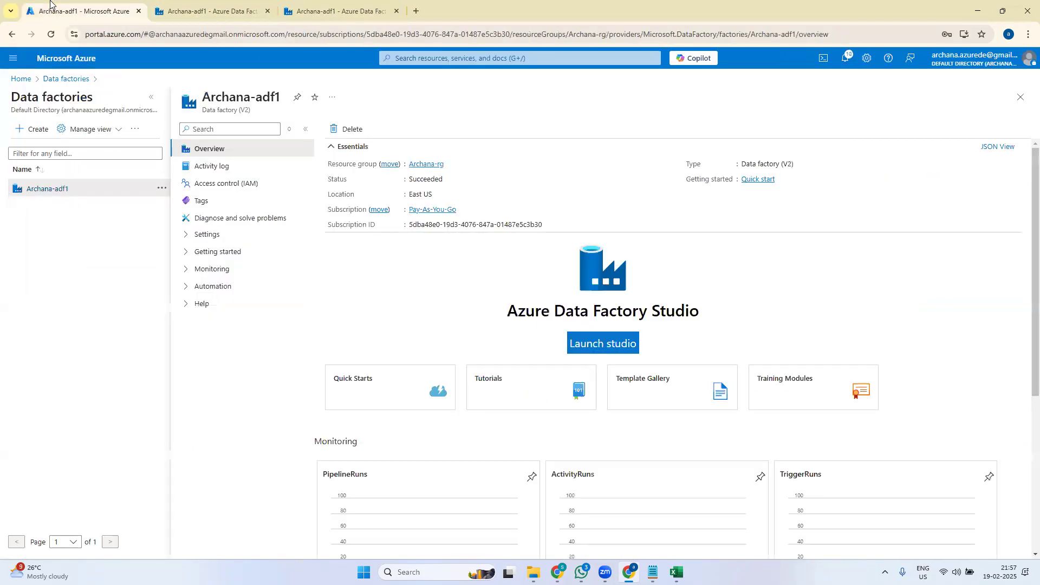
pyautogui.click(22, 79)
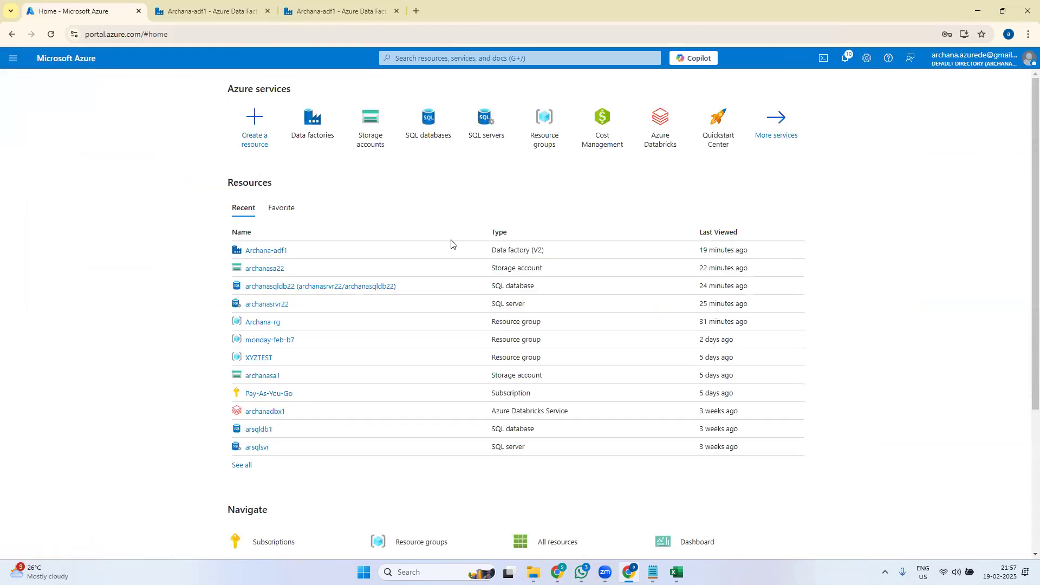
pyautogui.click(431, 122)
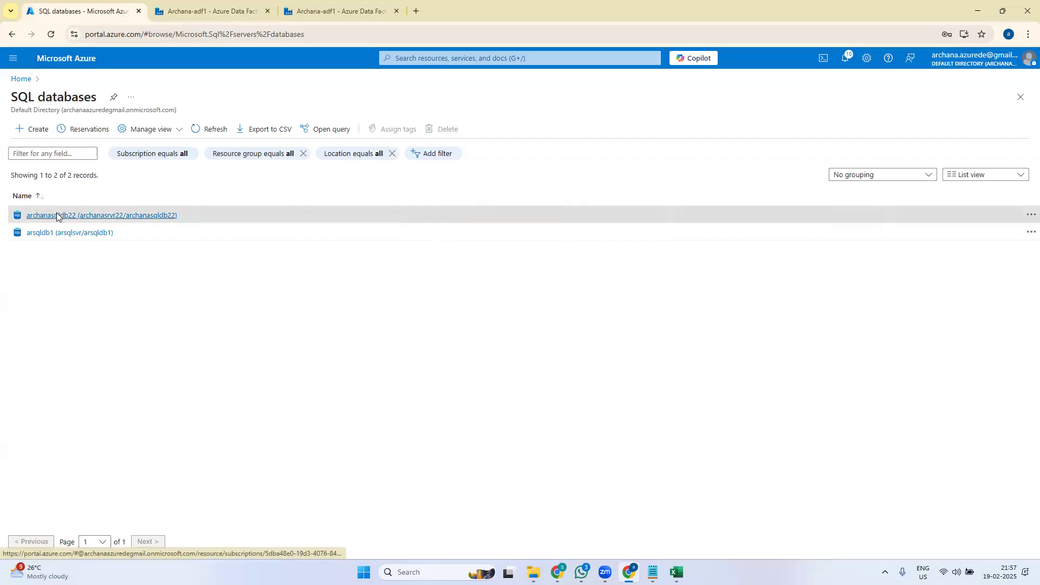
pyautogui.click(60, 215)
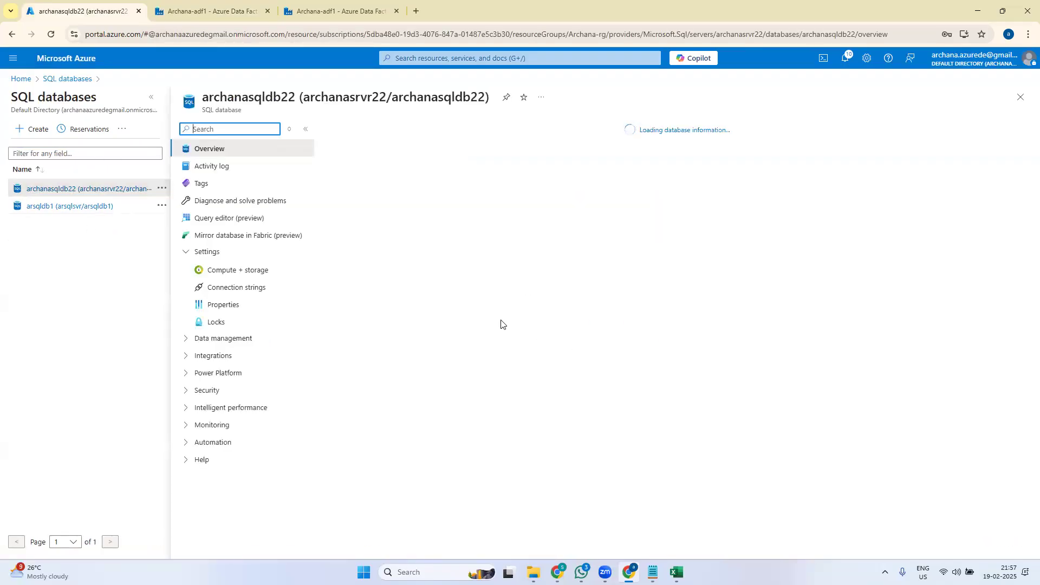
pyautogui.click(232, 218)
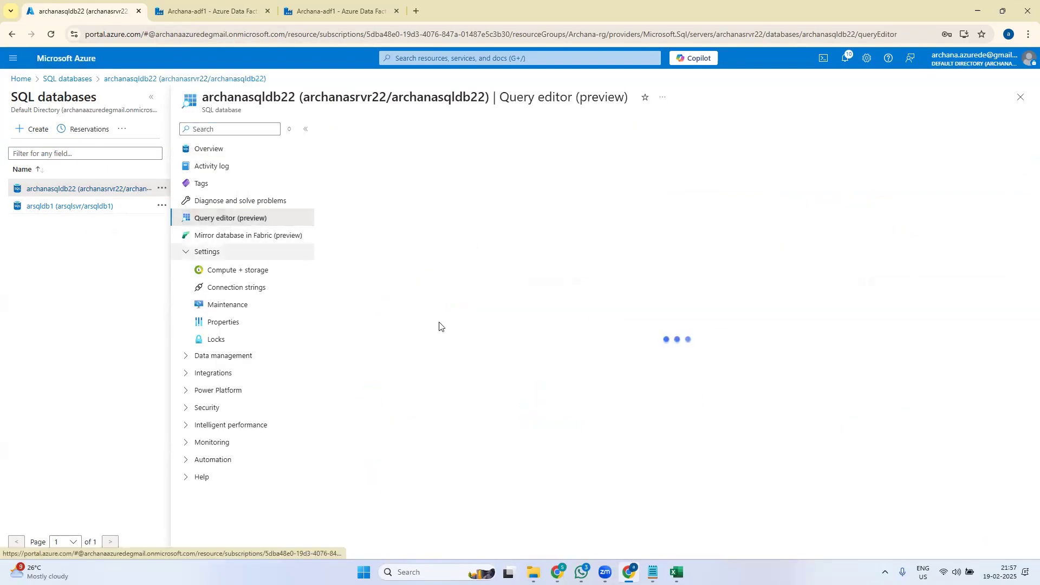
pyautogui.click(571, 327)
pyautogui.write('••')
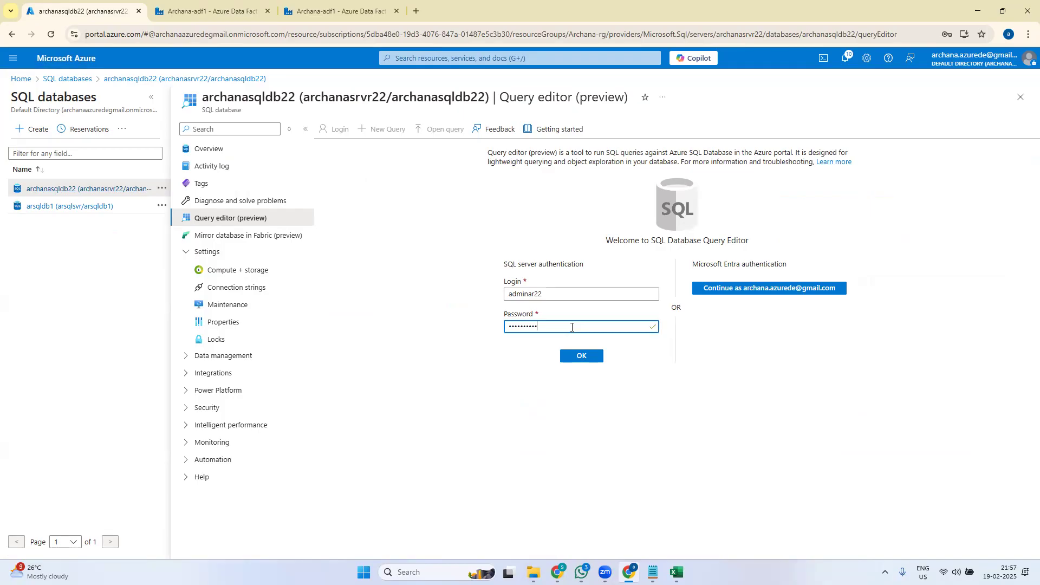
pyautogui.click(581, 356)
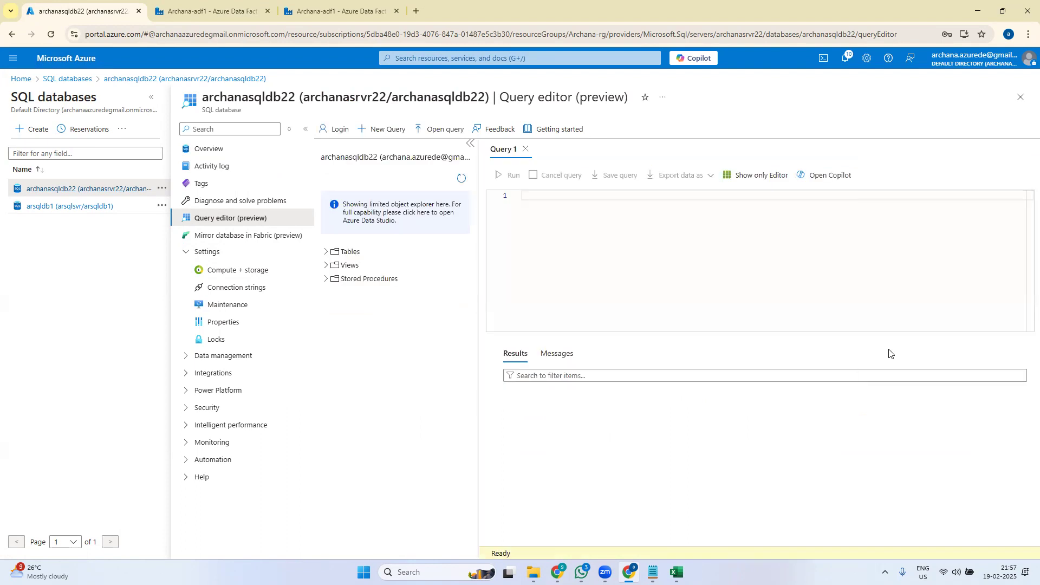
# - Run select * from [dbo].[Employee] and compare its 7 rows with the emp spreadsheet
pyautogui.click(328, 251)
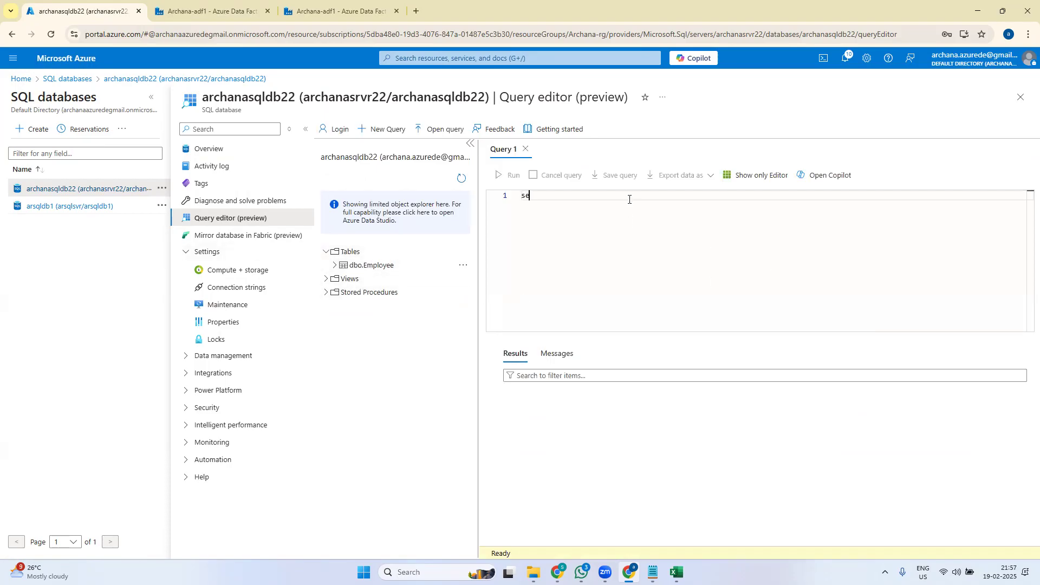
pyautogui.write('*em')
pyautogui.click(626, 210)
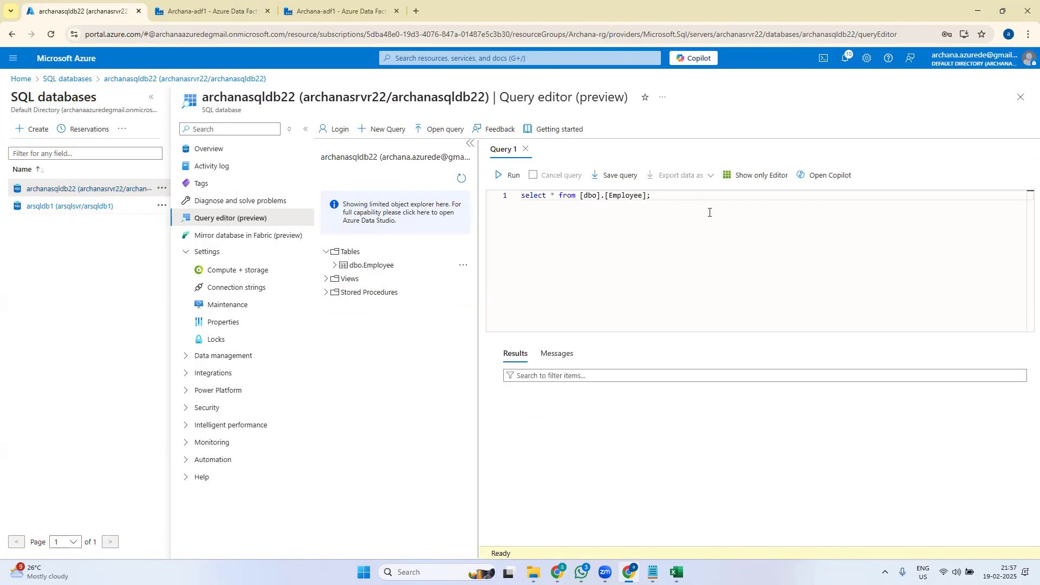
pyautogui.hotkey('ctrl', 'a')
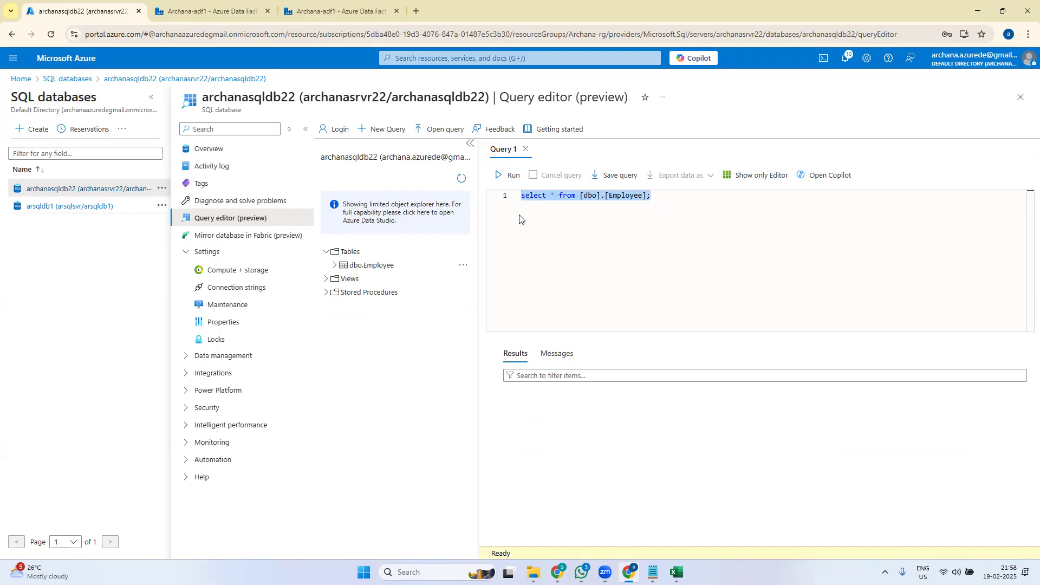
pyautogui.click(506, 175)
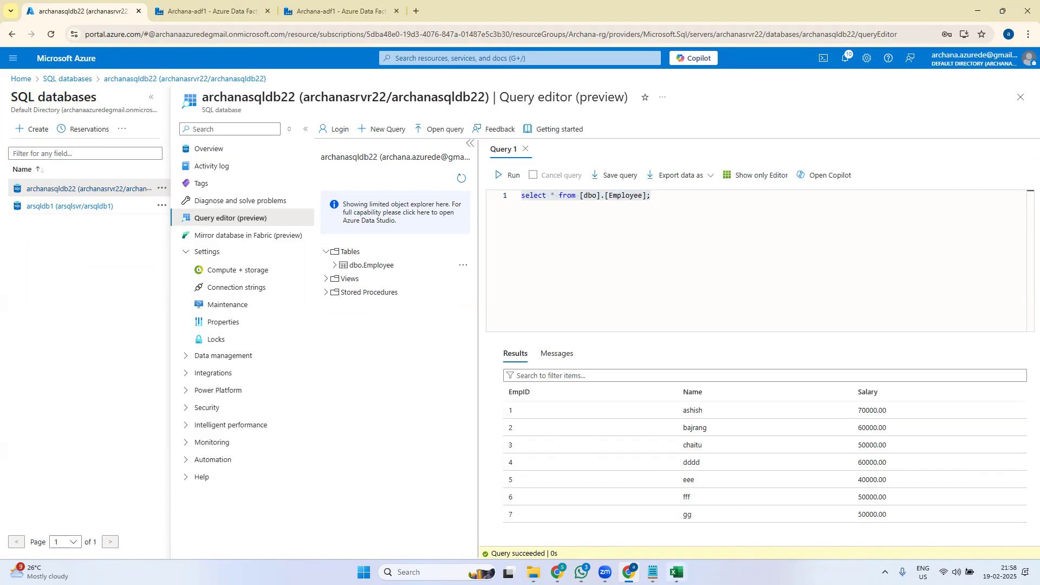
pyautogui.hotkey('alt', 'Tab')
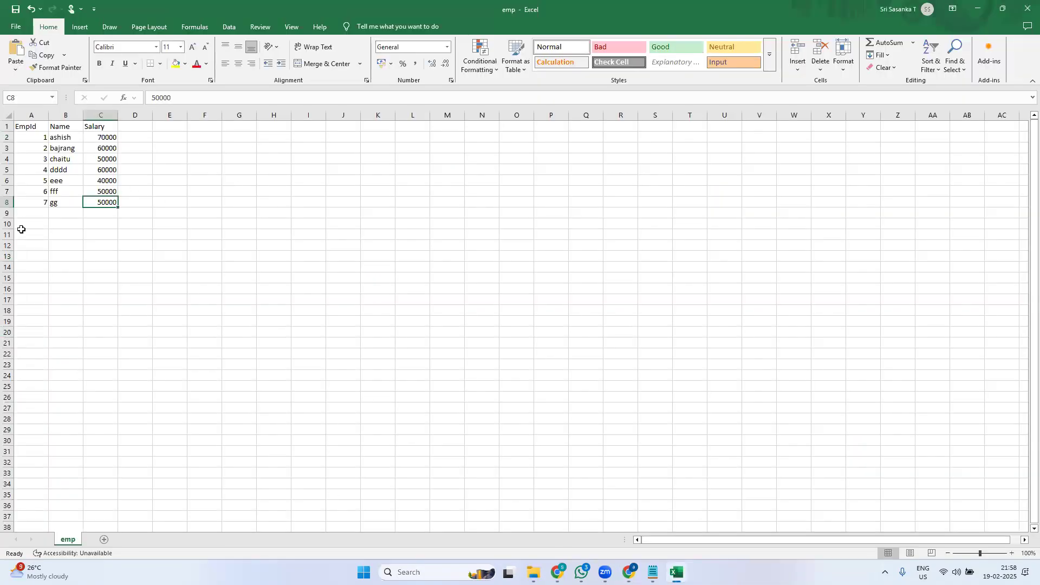
pyautogui.click(979, 9)
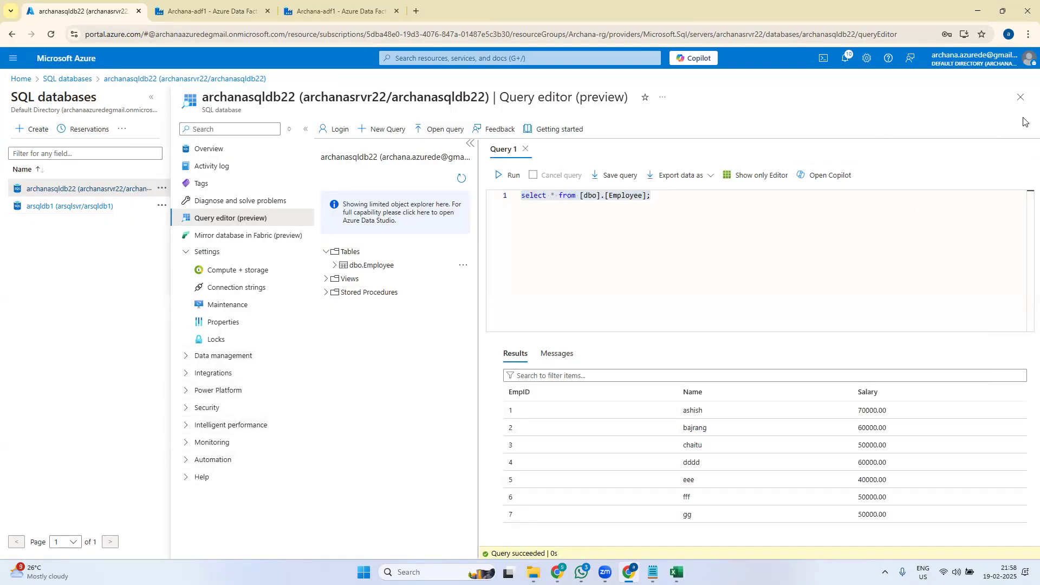
pyautogui.click(243, 8)
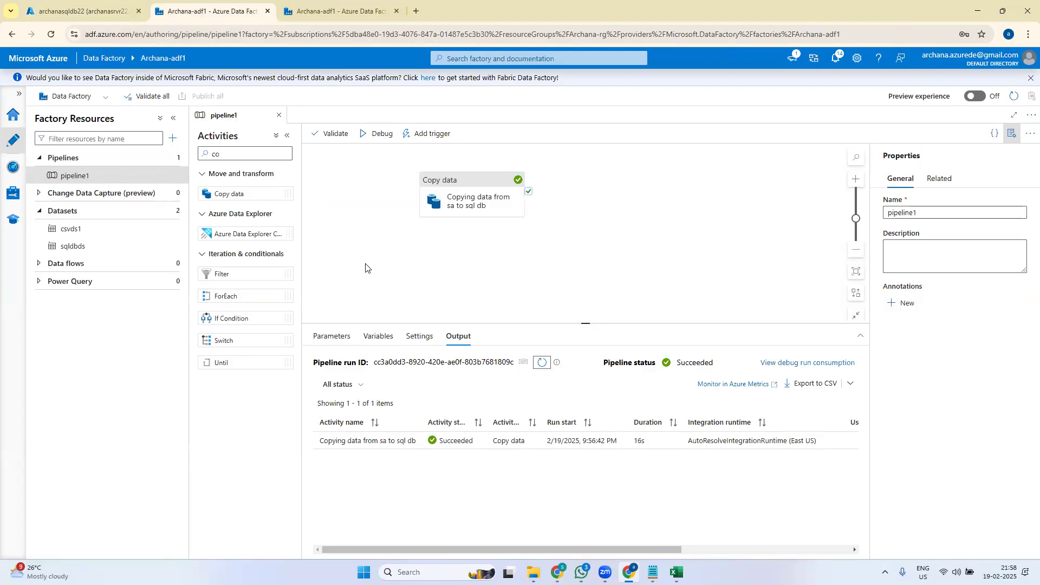
# - Reposition the Copy data activity, check its csvds1 source, and open the csvds1 dataset
pyautogui.moveTo(477, 192); pyautogui.dragTo(516, 214)
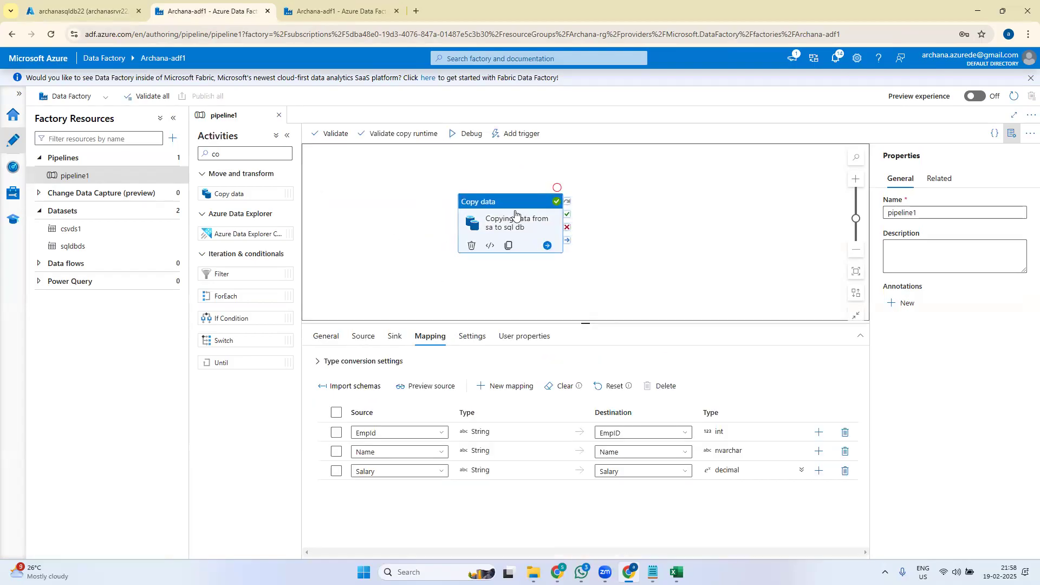
pyautogui.click(362, 336)
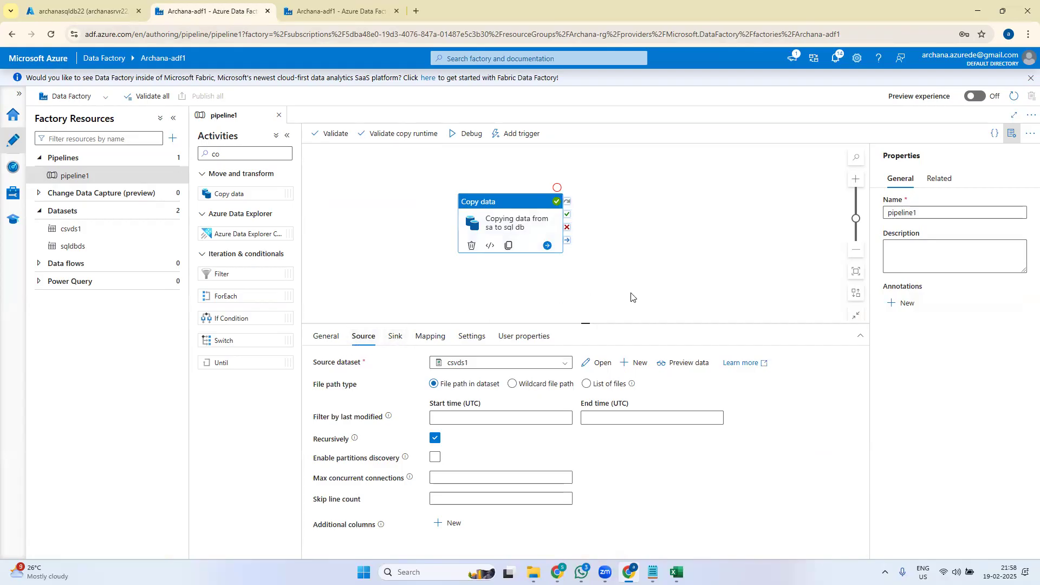
pyautogui.moveTo(498, 197); pyautogui.dragTo(412, 188)
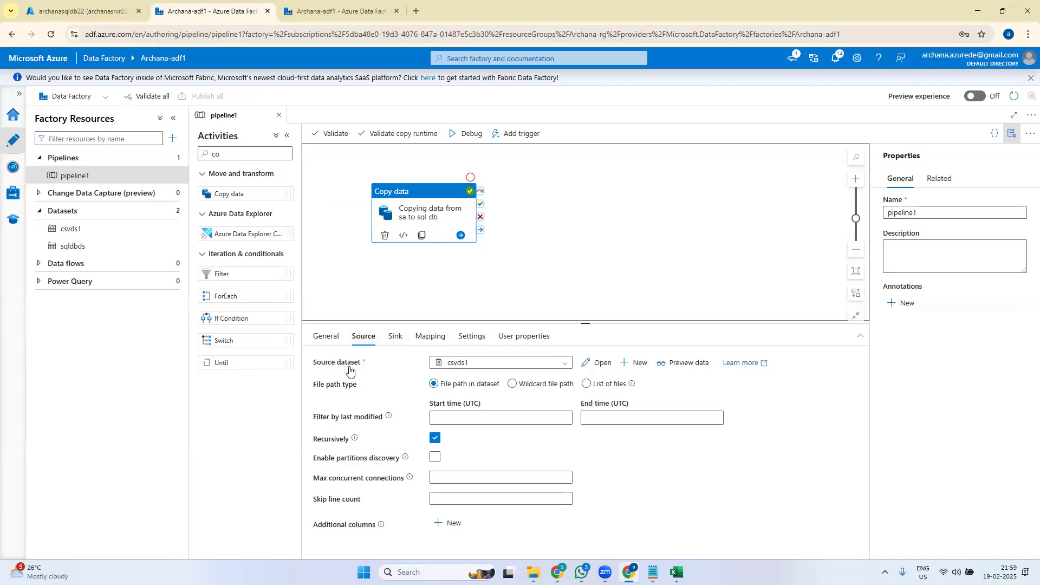
pyautogui.click(595, 385)
pyautogui.click(600, 364)
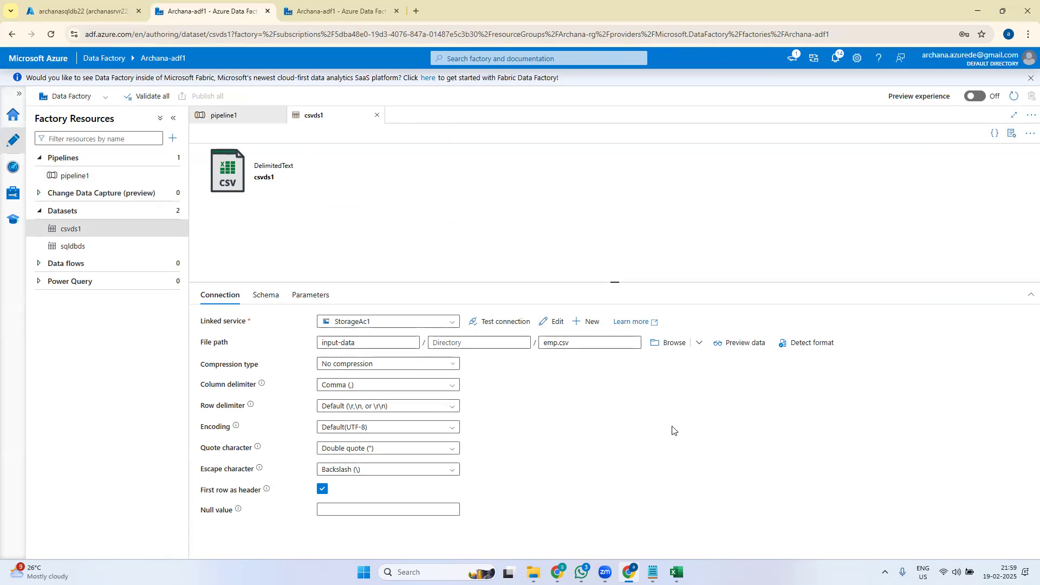
pyautogui.click(496, 324)
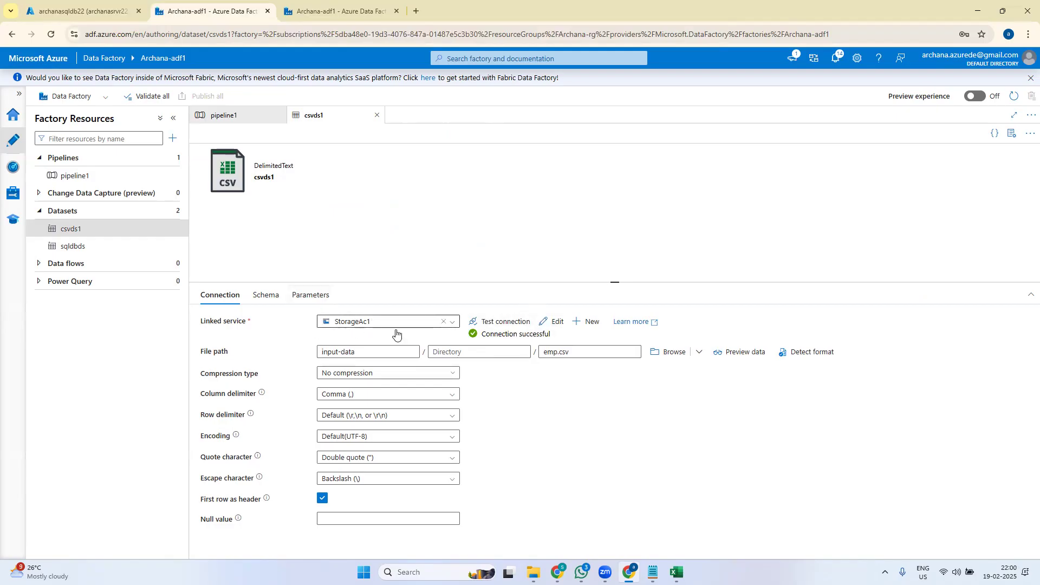
pyautogui.click(551, 323)
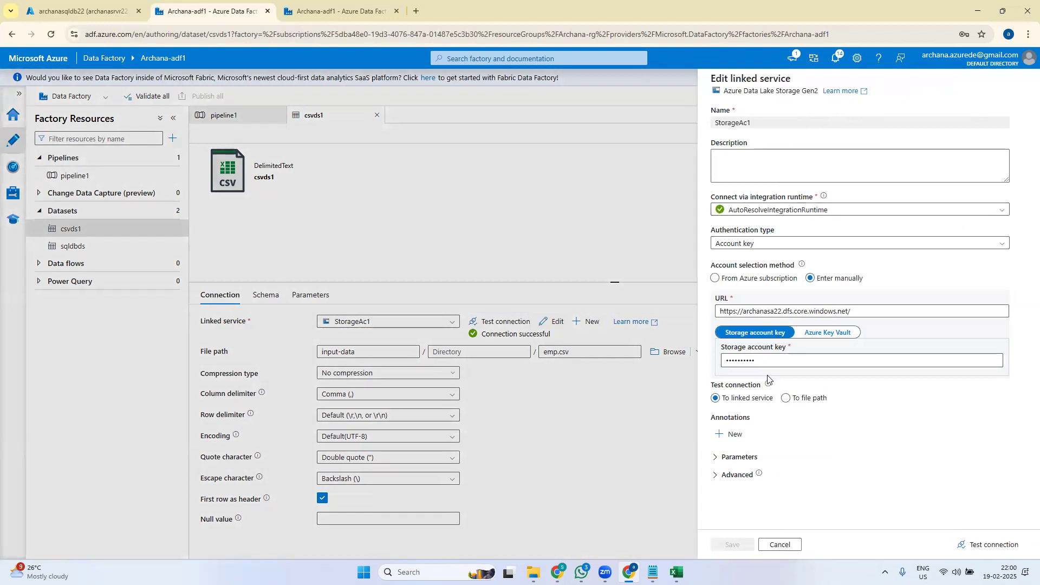
pyautogui.click(780, 544)
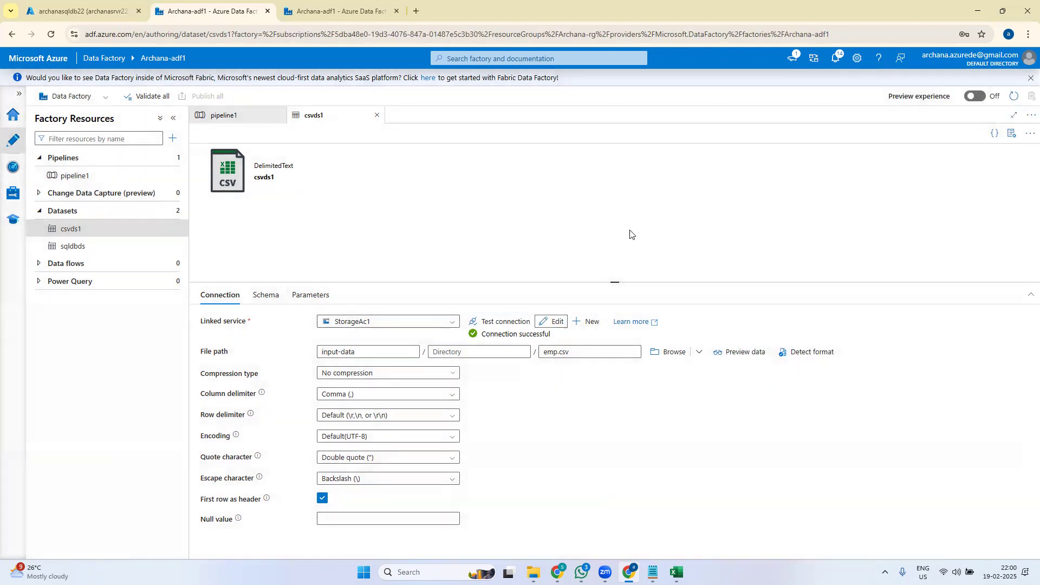
pyautogui.click(748, 354)
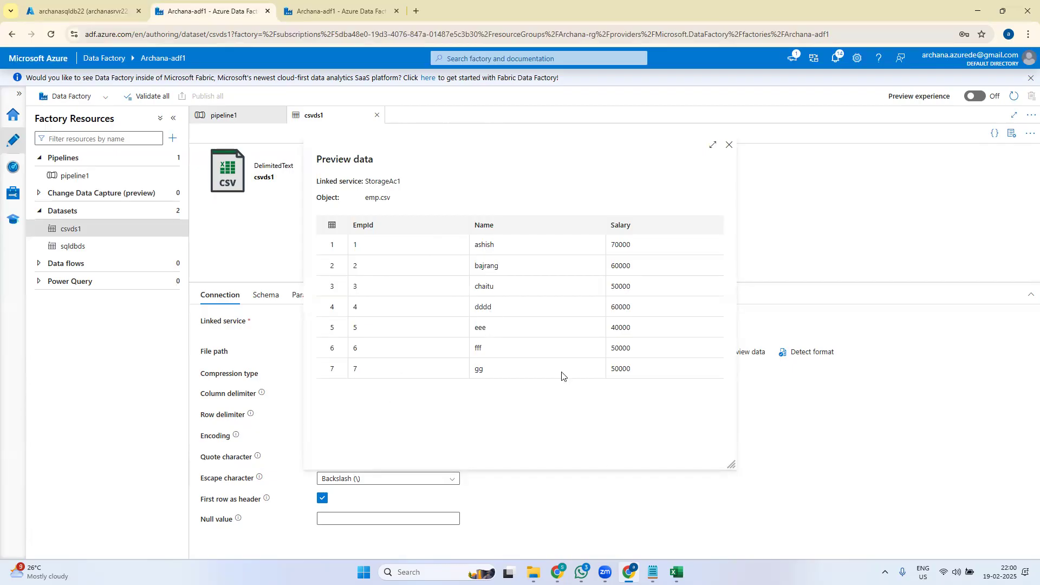
pyautogui.click(729, 146)
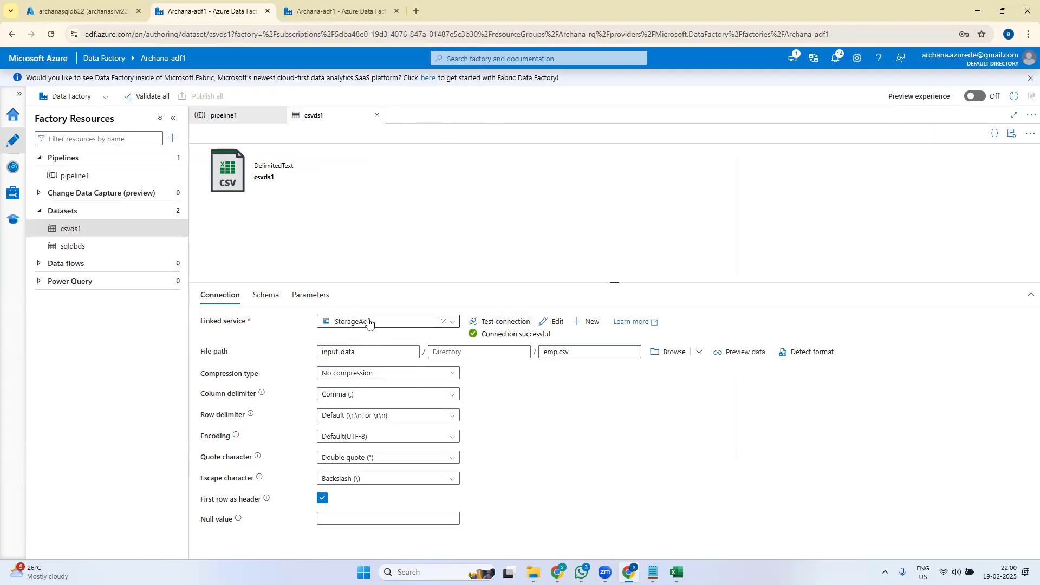
pyautogui.click(552, 322)
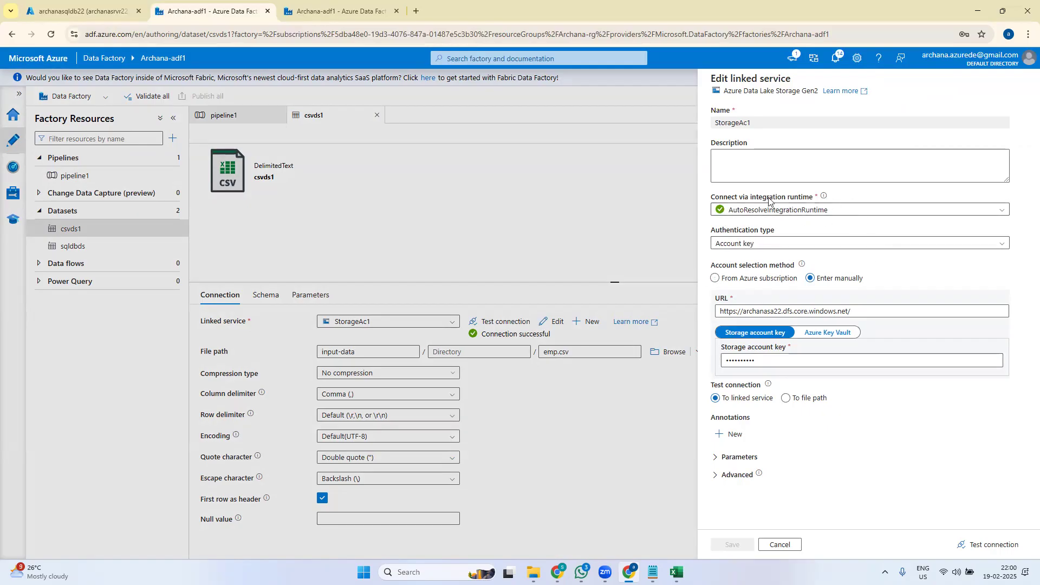
pyautogui.click(789, 546)
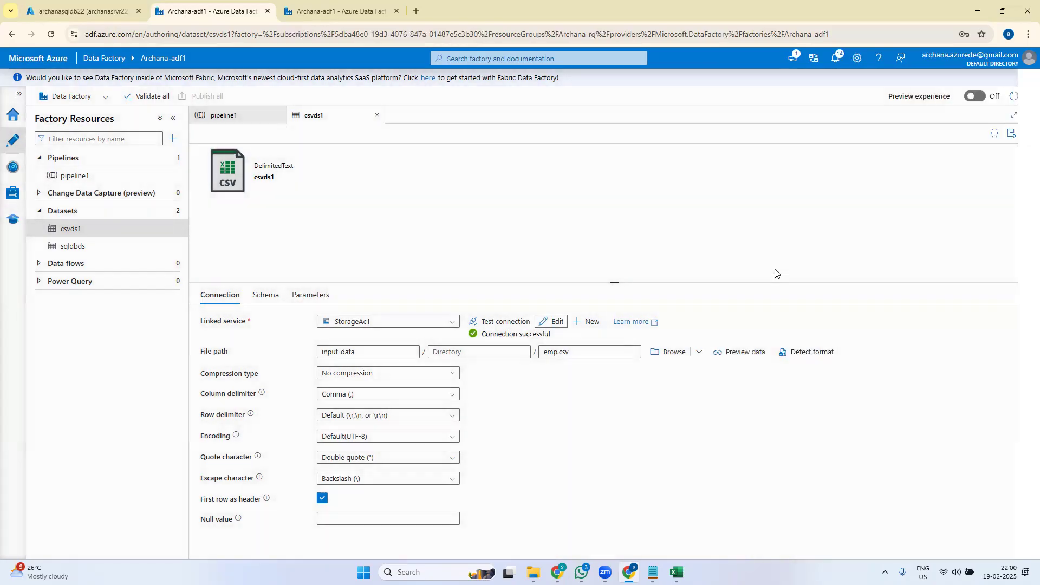
pyautogui.click(377, 115)
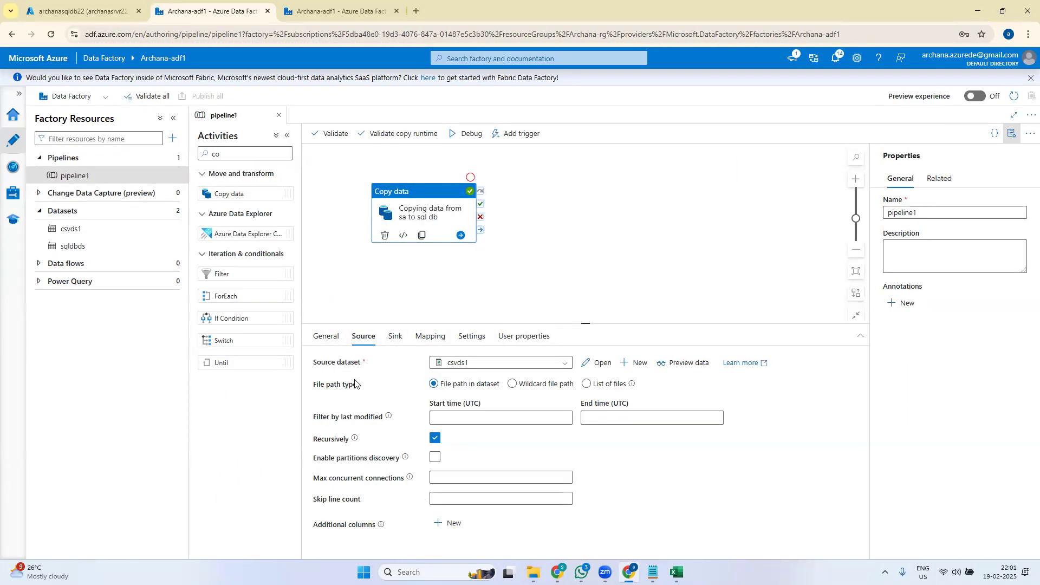
# - Rearrange the Copy data activity and look over the Add triggers panel without adding a trigger
pyautogui.moveTo(439, 204); pyautogui.dragTo(474, 231)
pyautogui.click(686, 225)
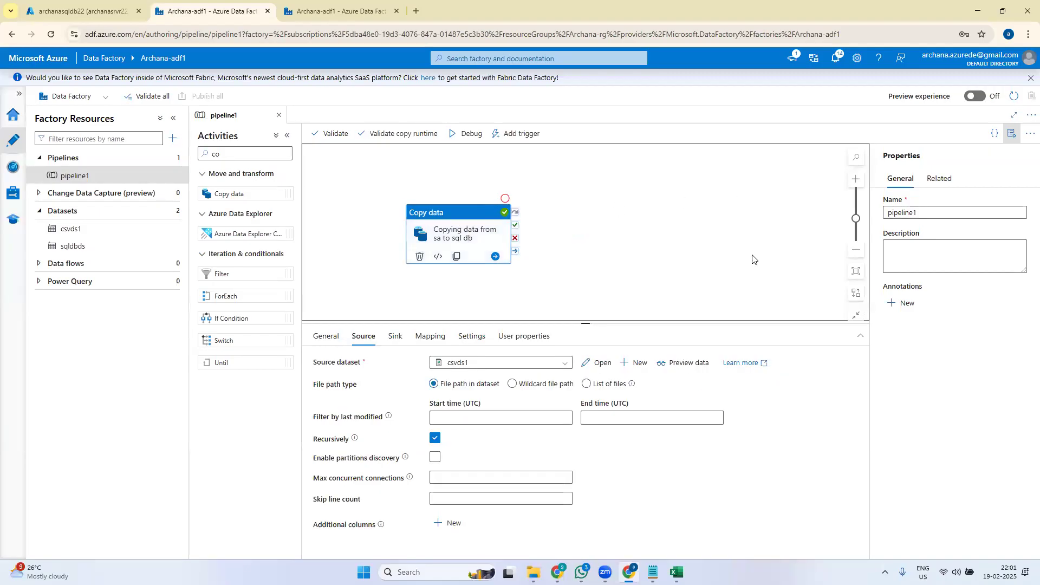
pyautogui.click(521, 136)
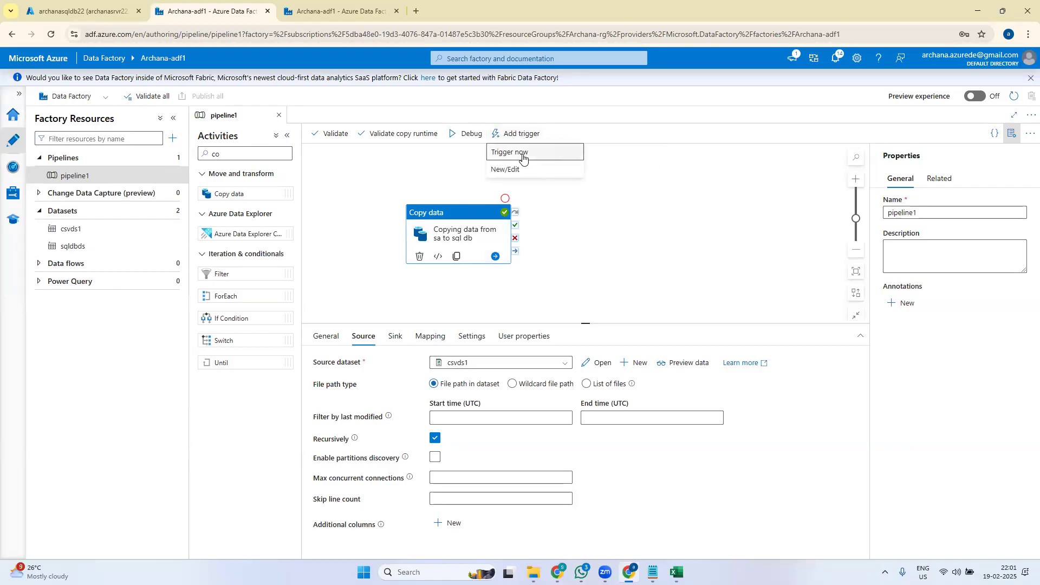
pyautogui.click(519, 173)
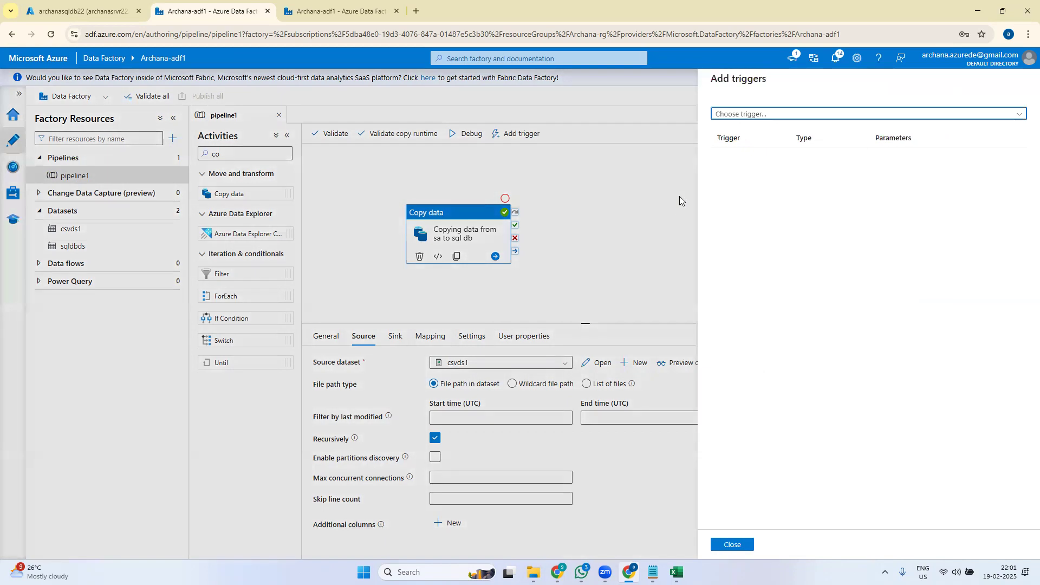
pyautogui.click(737, 546)
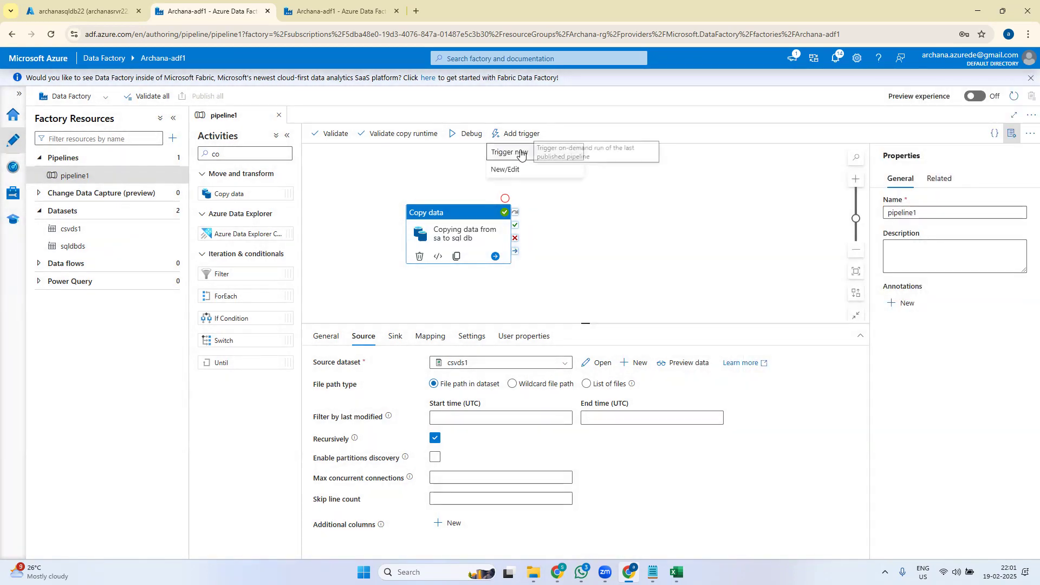
pyautogui.click(715, 296)
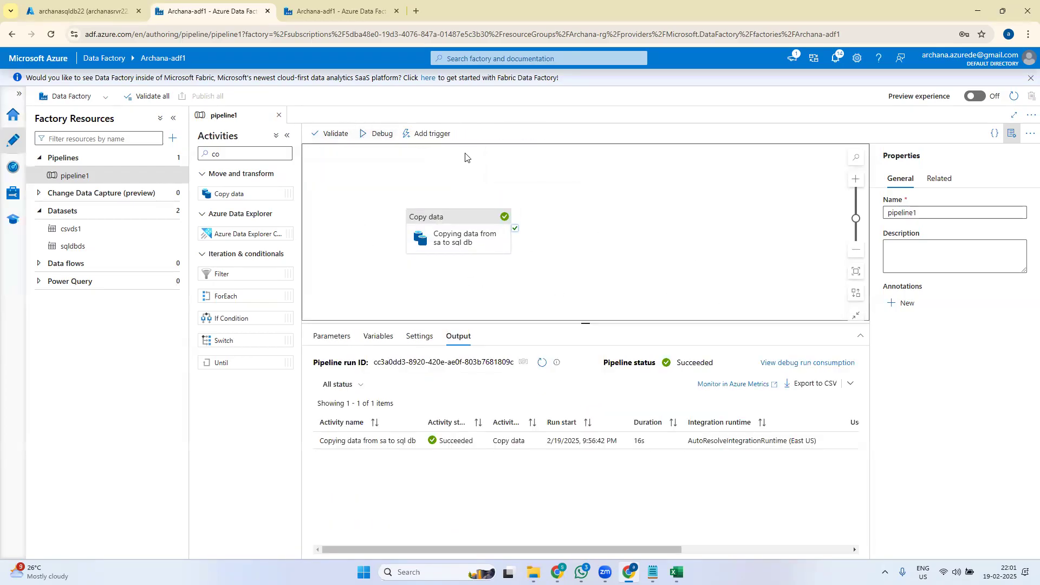
# - Trigger pipeline1 now and watch the run in the Pipeline runs monitor
pyautogui.click(416, 137)
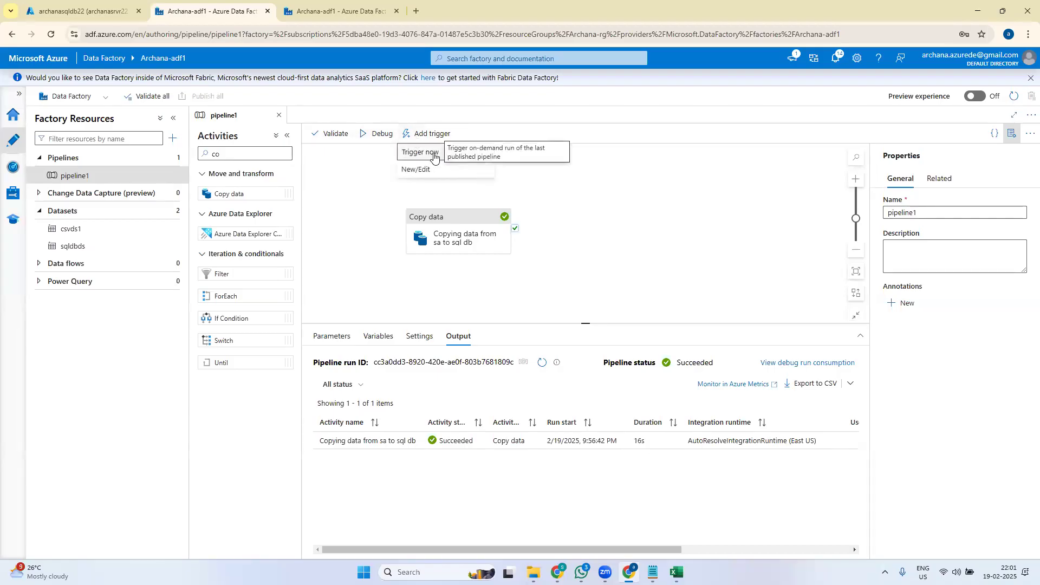
pyautogui.click(435, 153)
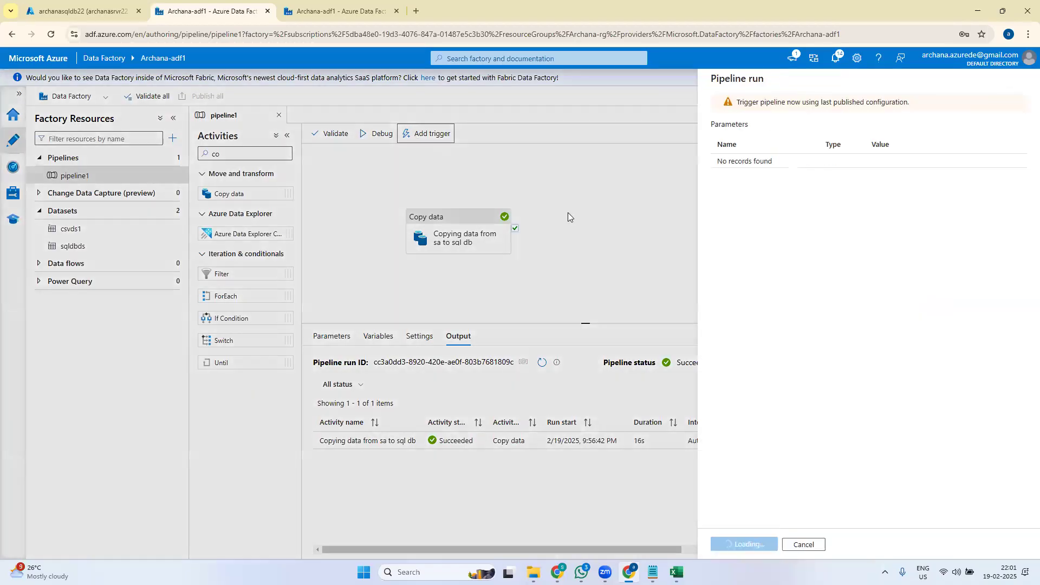
pyautogui.click(743, 545)
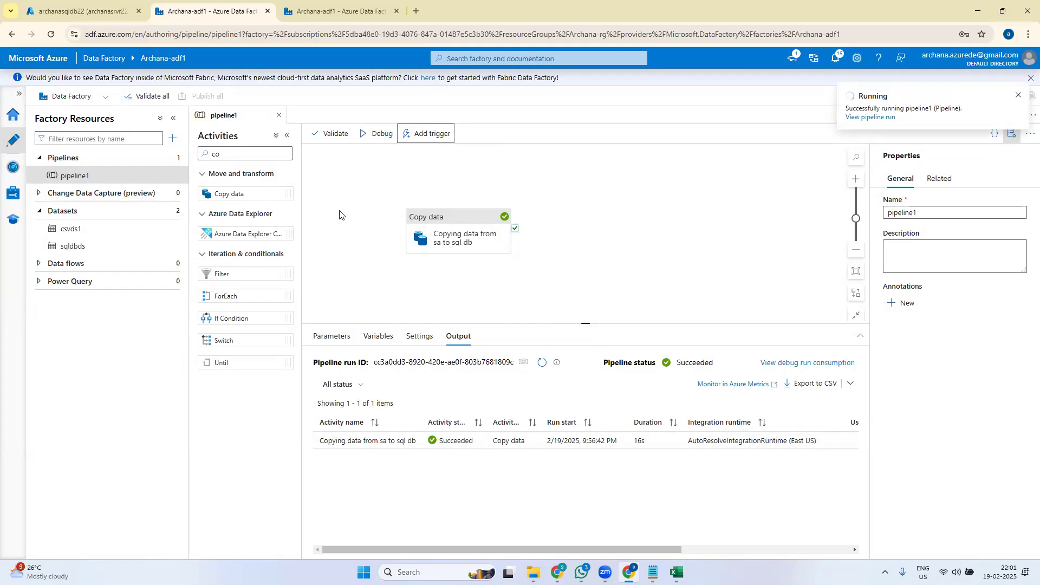
pyautogui.click(14, 174)
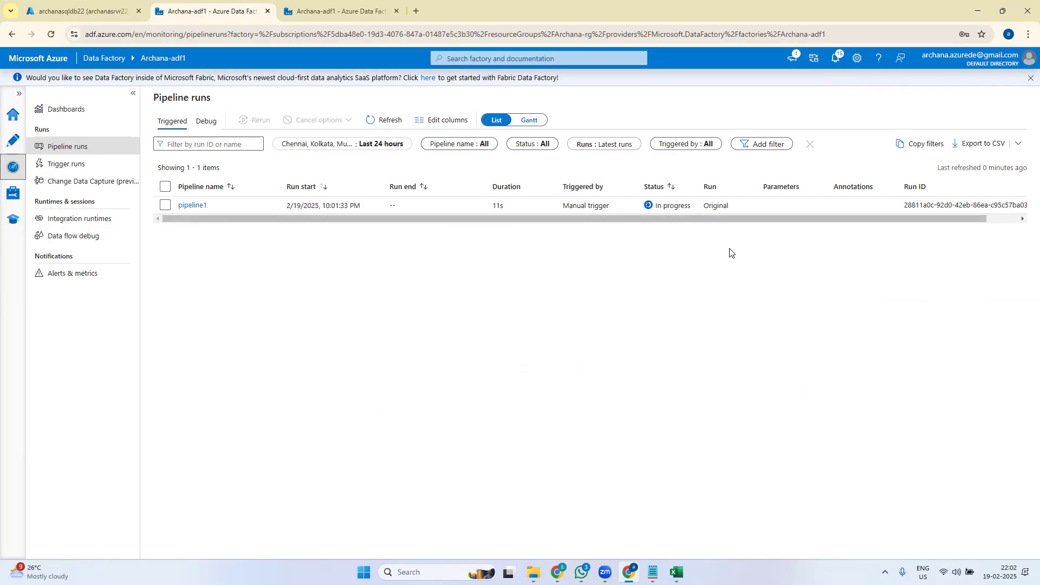
# - Refresh Pipeline runs to confirm the manual pipeline1 run succeeded in 19s
pyautogui.click(382, 121)
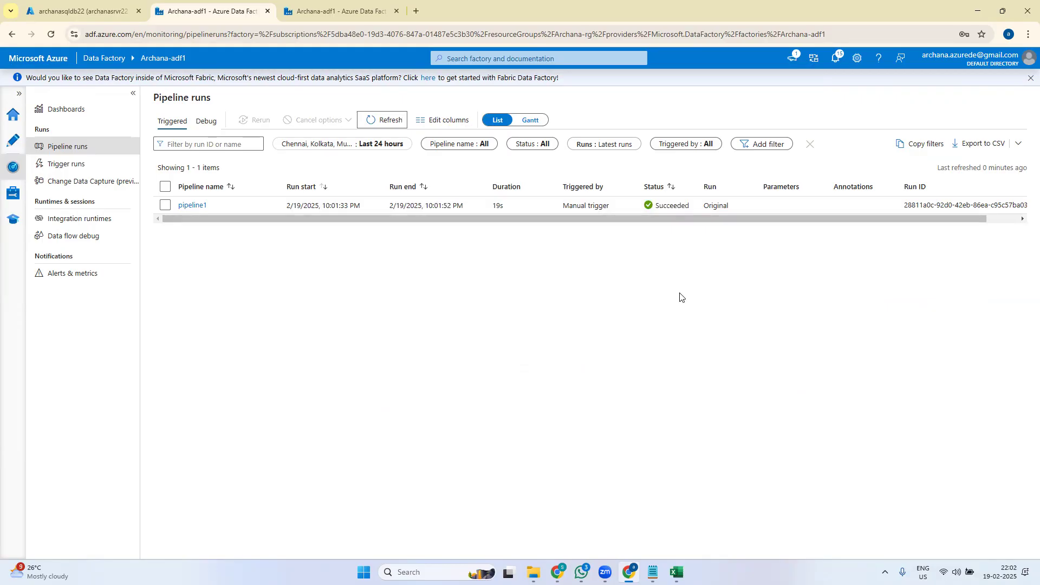
pyautogui.click(63, 13)
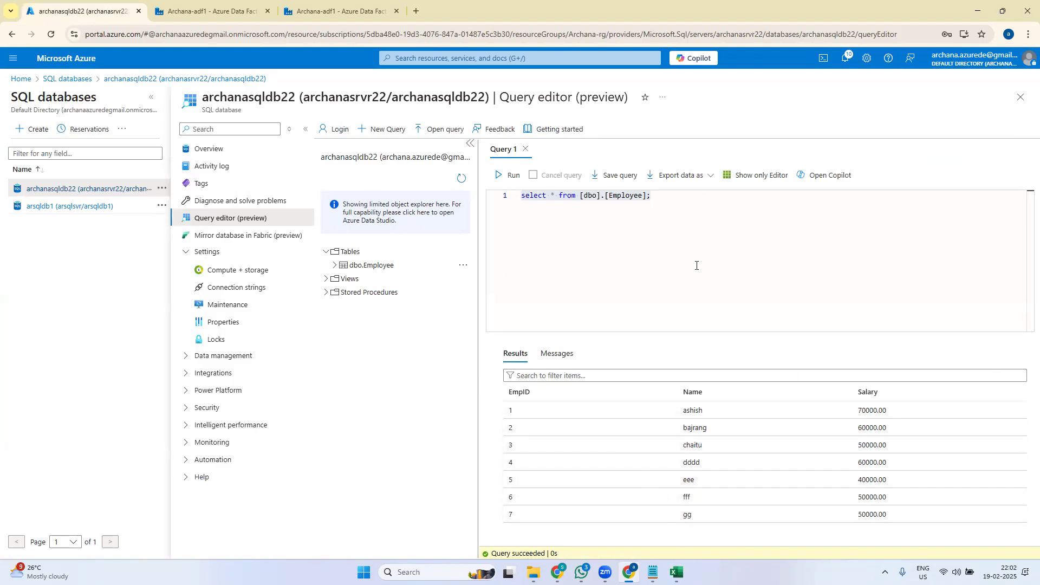
# - Rerun the Employee query and scroll its 14 rows, EmpIDs 1–7 each appearing twice
pyautogui.moveTo(674, 195); pyautogui.dragTo(511, 203)
pyautogui.click(508, 175)
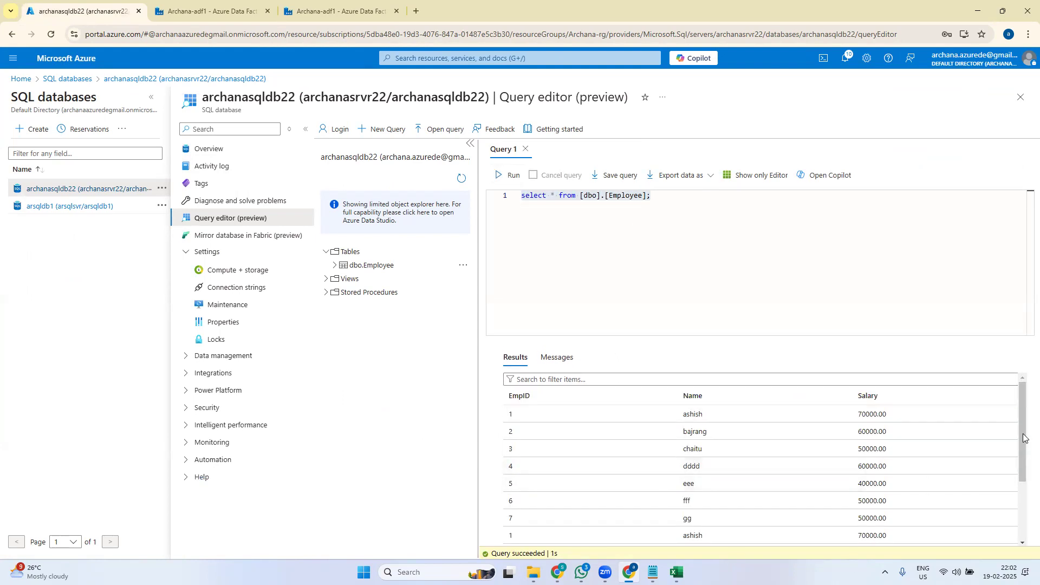
pyautogui.moveTo(1023, 437)
pyautogui.mouseDown()
pyautogui.moveTo(1024, 509)
pyautogui.moveTo(1024, 418)
pyautogui.mouseUp()
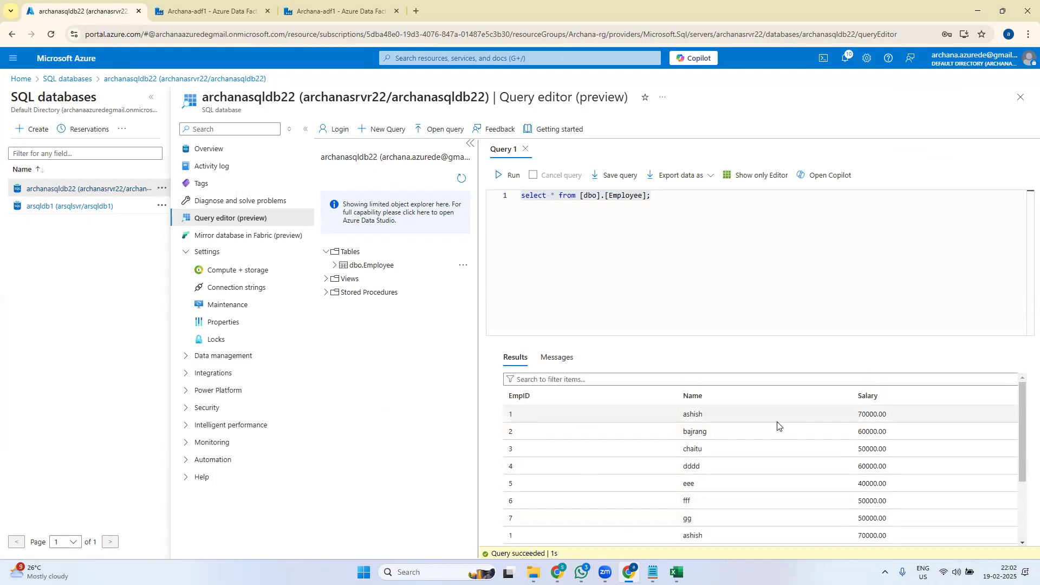
pyautogui.moveTo(1023, 432)
pyautogui.mouseDown()
pyautogui.moveTo(1023, 506)
pyautogui.moveTo(1023, 419)
pyautogui.mouseUp()
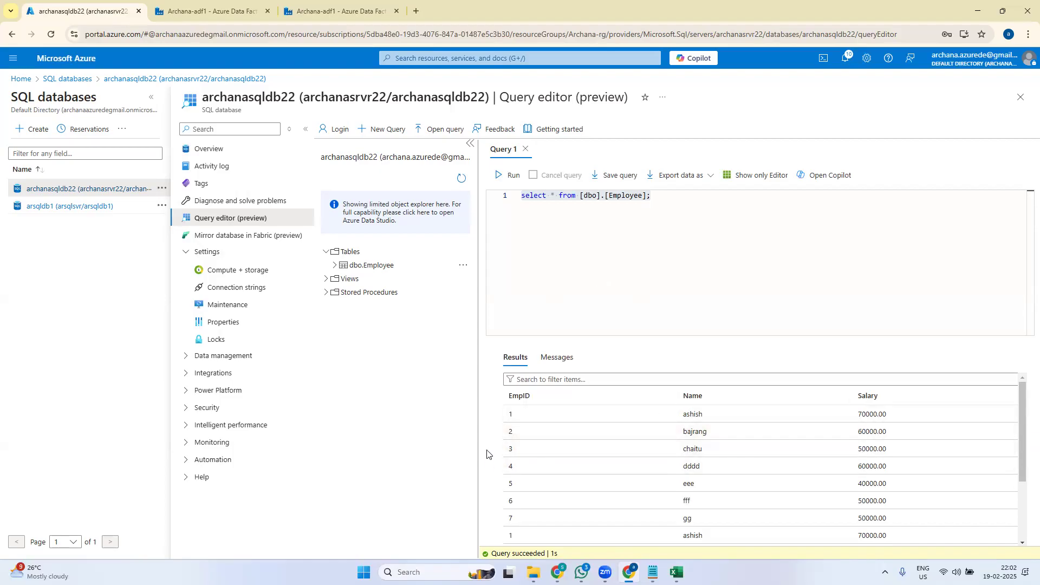
pyautogui.moveTo(1024, 457); pyautogui.dragTo(1023, 514)
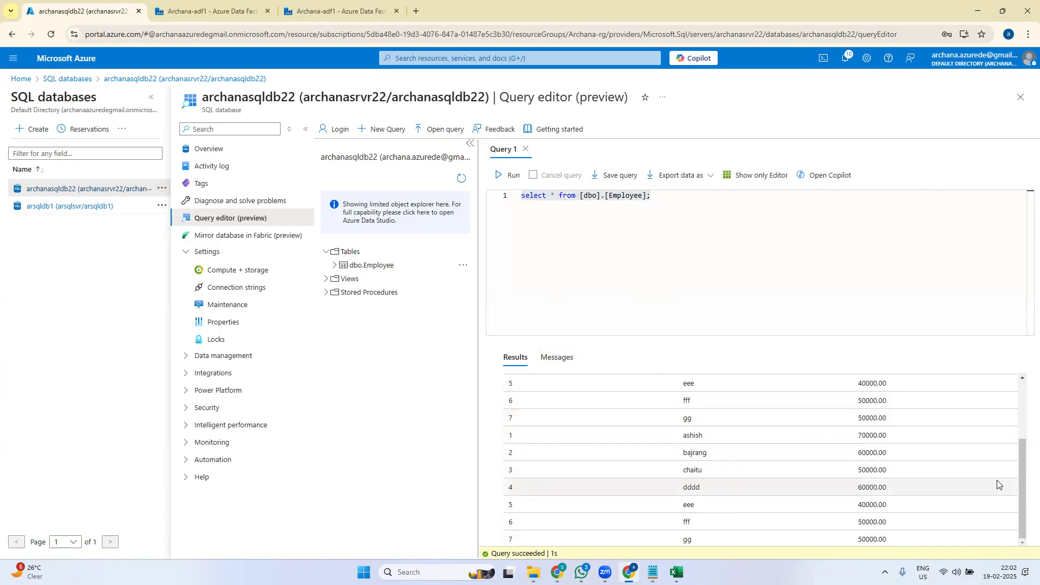
pyautogui.moveTo(1024, 499); pyautogui.dragTo(729, 309)
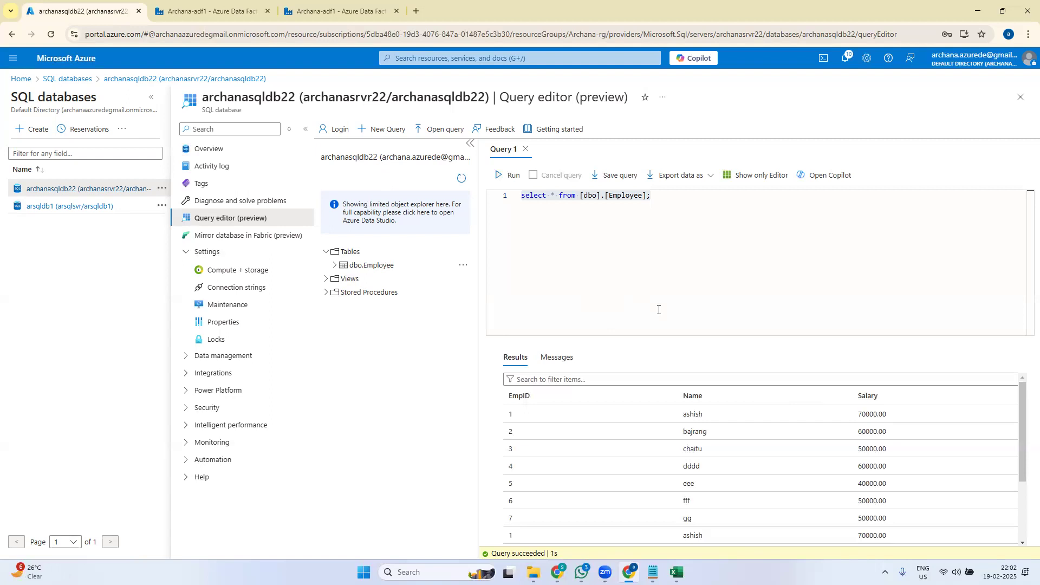
pyautogui.click(206, 11)
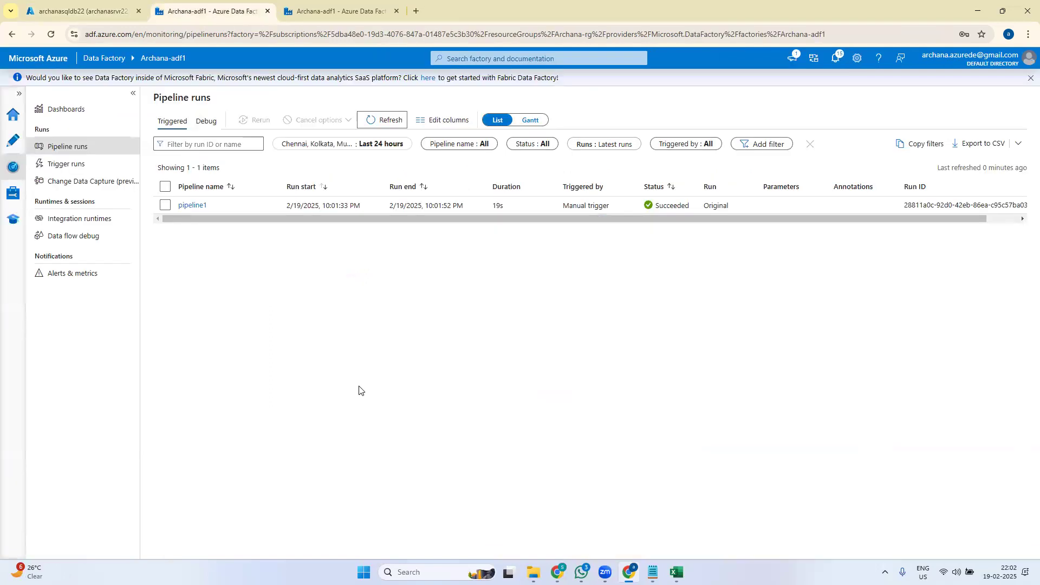
# - Open pipeline1 for authoring, centre the Copy data activity, and open the Add triggers panel
pyautogui.click(16, 148)
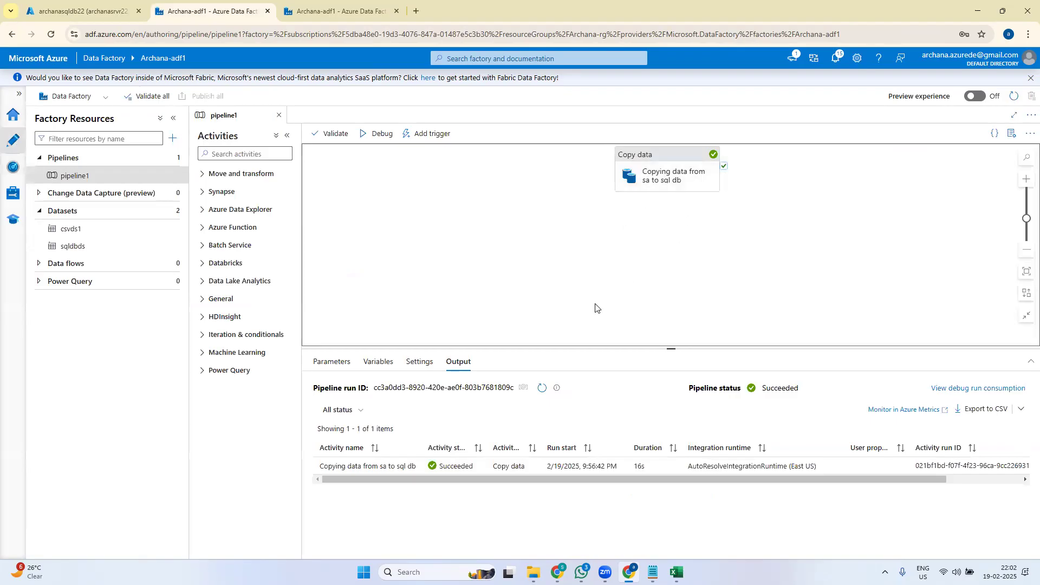
pyautogui.moveTo(686, 155); pyautogui.dragTo(523, 210)
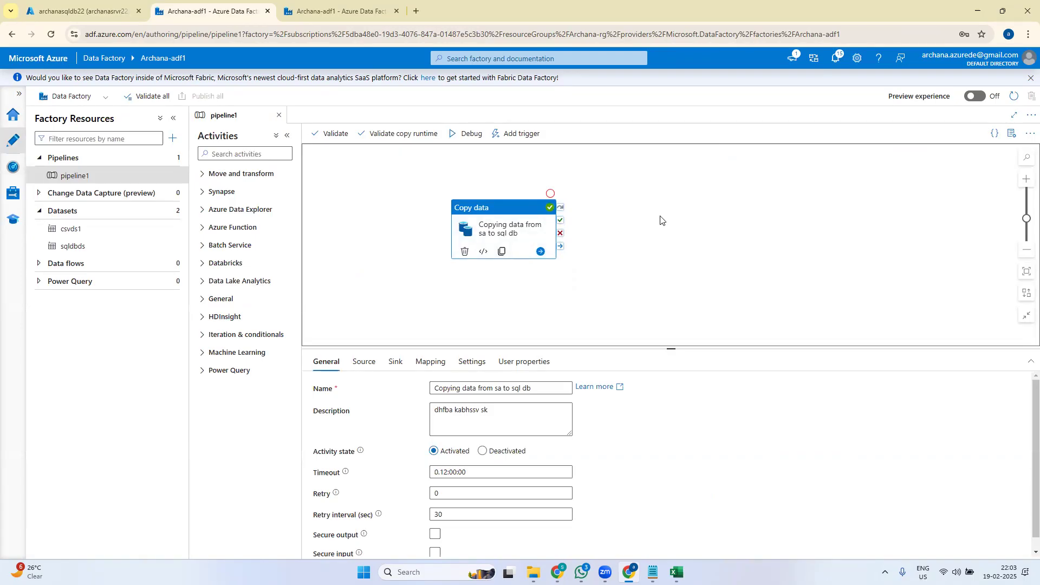
pyautogui.click(525, 137)
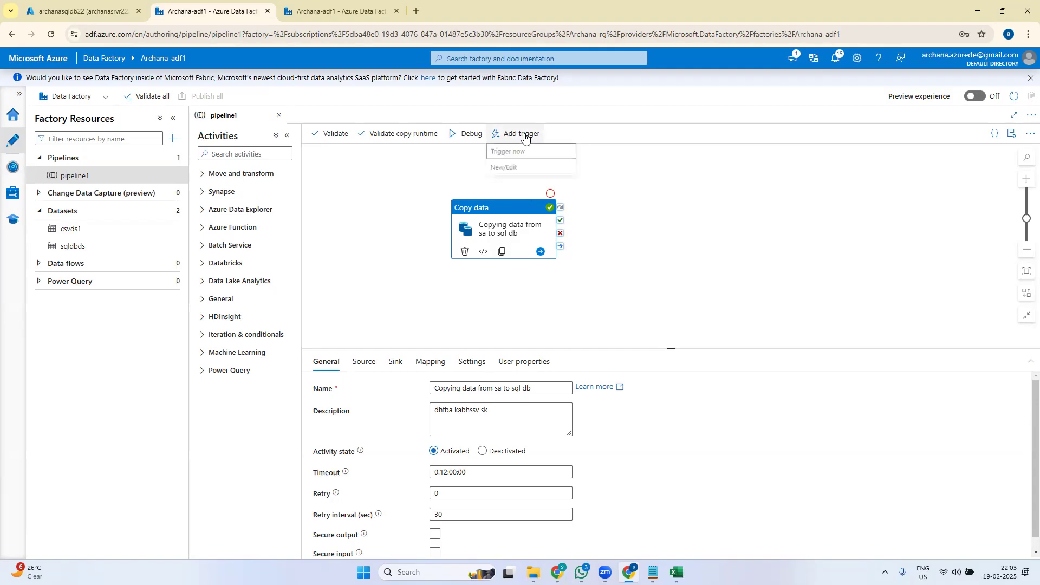
pyautogui.click(509, 170)
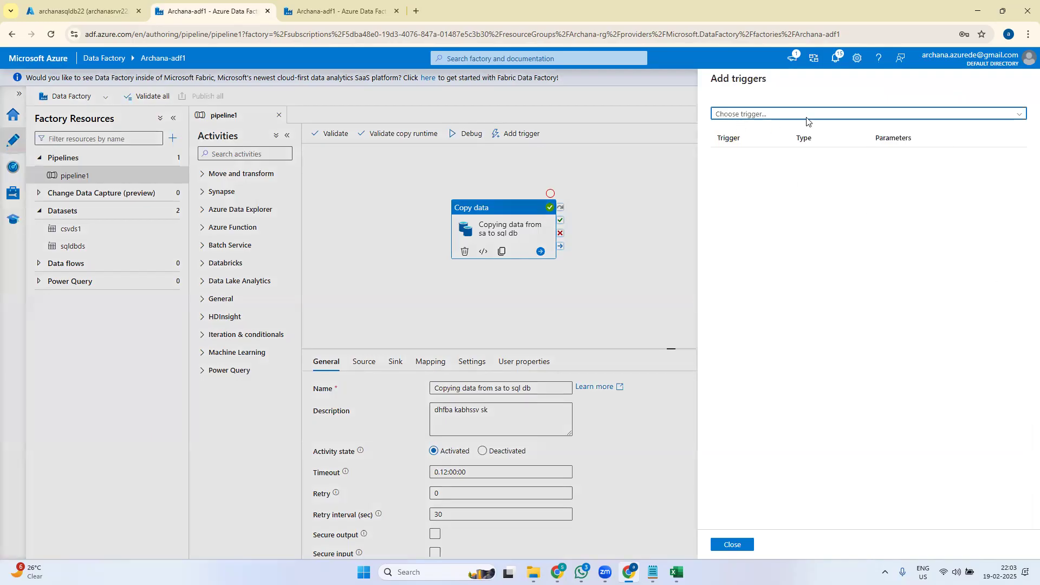
# - Create a new Schedule trigger named copy1, recurring every 15 minutes, for pipeline1
pyautogui.click(760, 115)
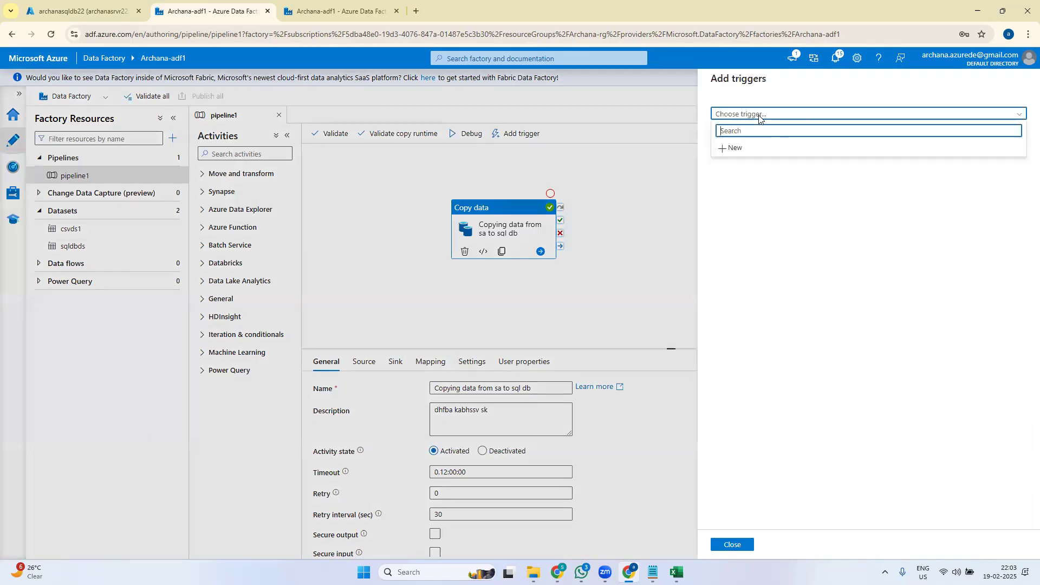
pyautogui.click(746, 149)
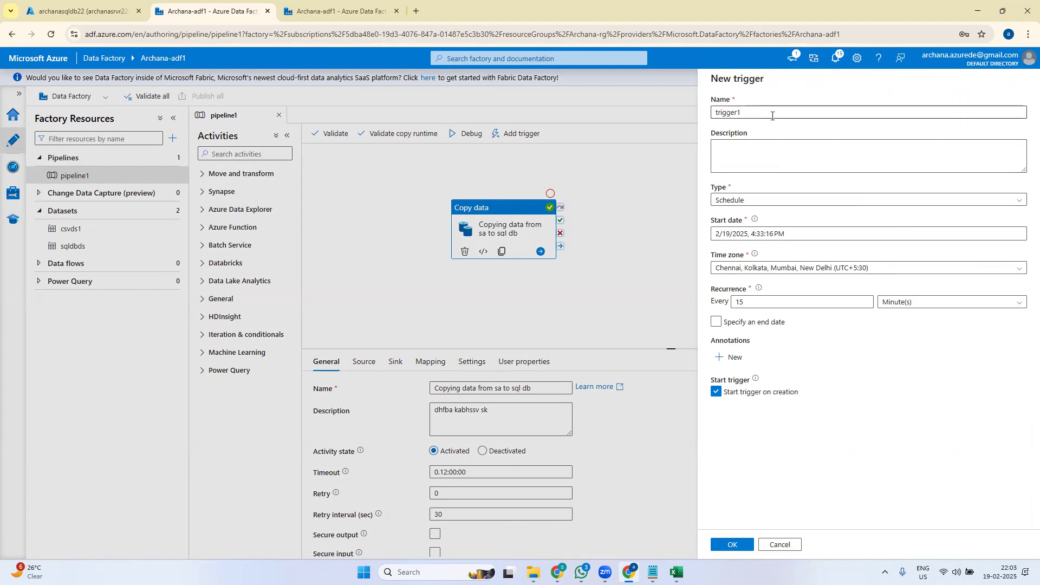
pyautogui.moveTo(761, 111); pyautogui.dragTo(685, 116)
pyautogui.write('copy1')
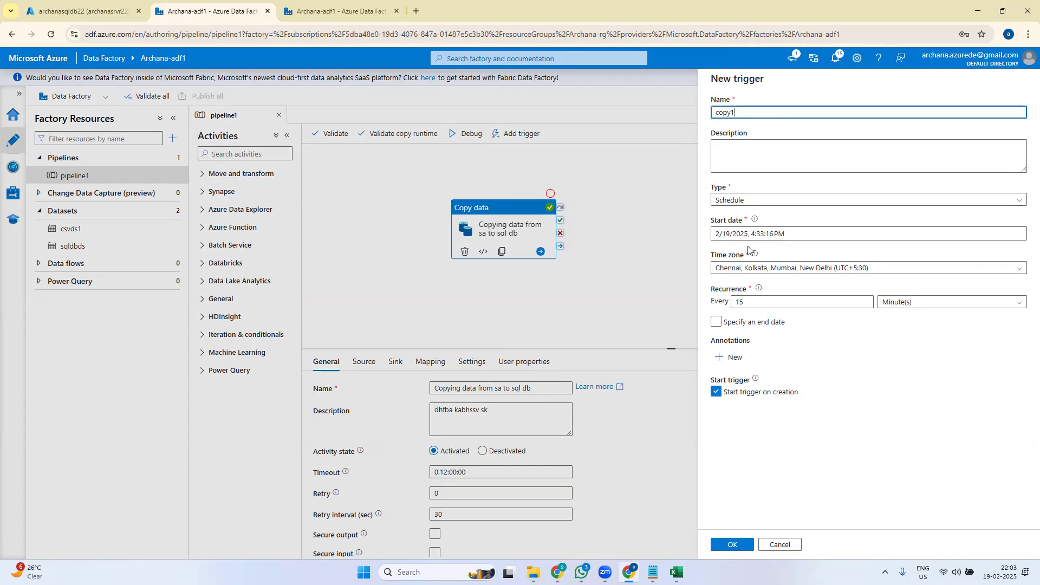
pyautogui.click(808, 228)
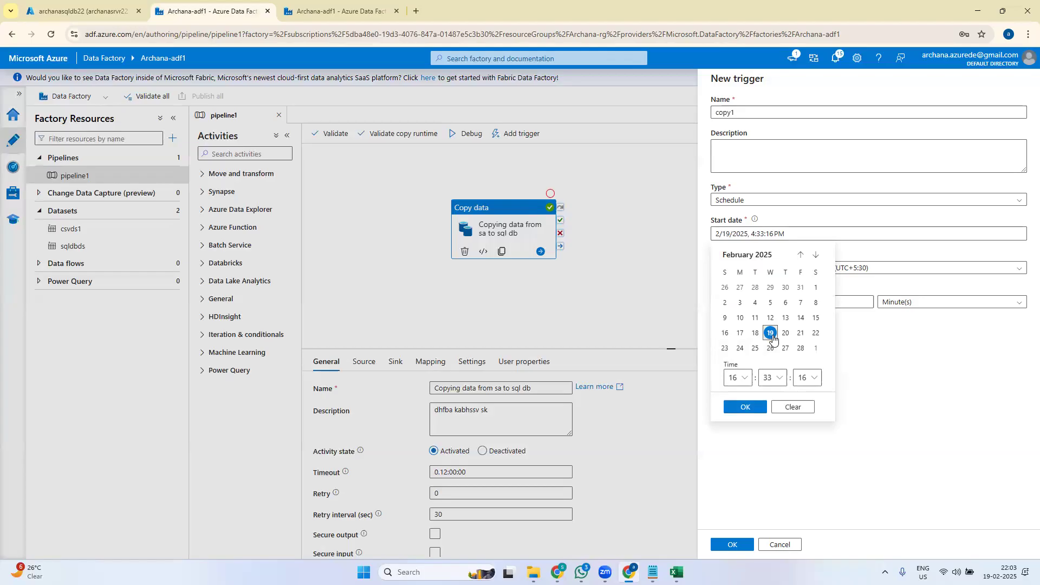
# - Set the copy1 trigger's start time to 22:05:00
pyautogui.click(739, 378)
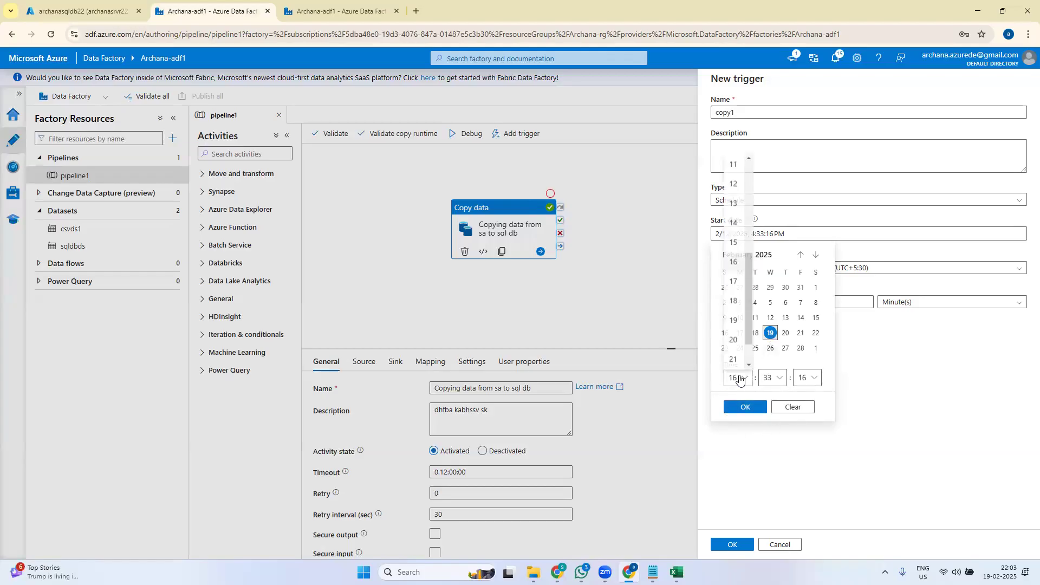
pyautogui.scroll(-2, 738, 363)
pyautogui.click(737, 360)
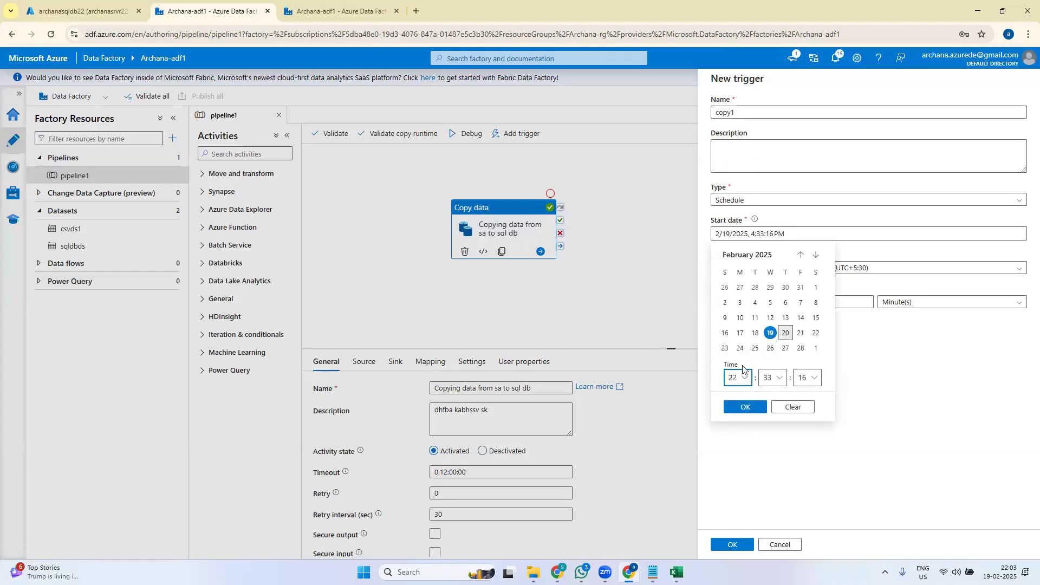
pyautogui.click(780, 379)
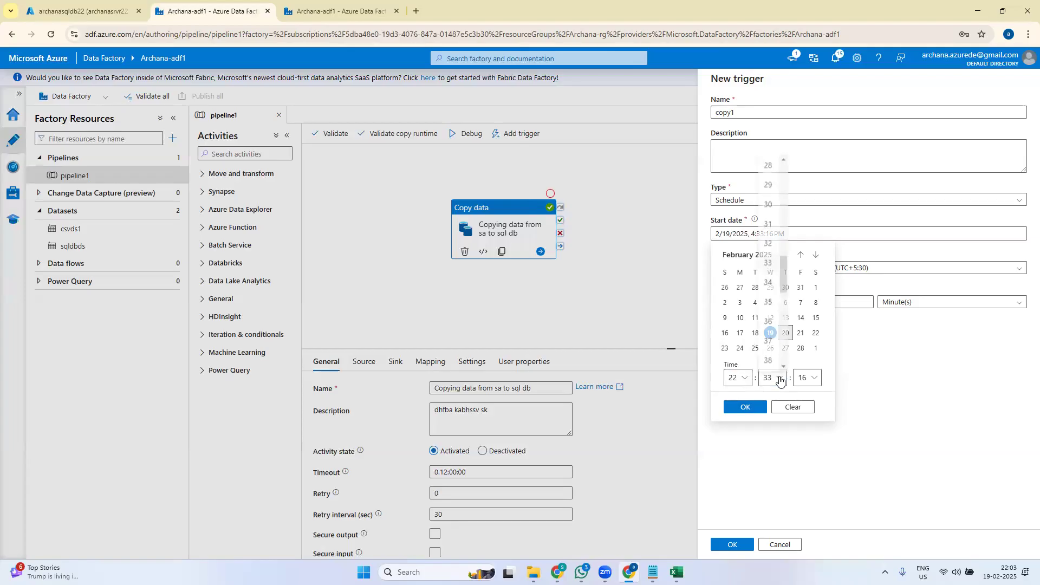
pyautogui.moveTo(786, 280); pyautogui.dragTo(783, 197)
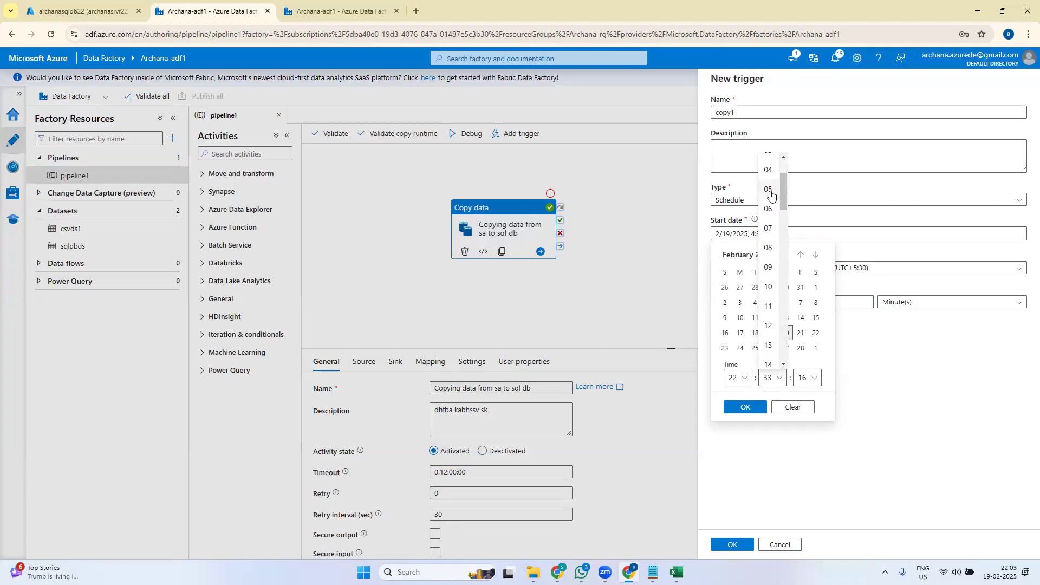
pyautogui.click(773, 197)
pyautogui.click(811, 378)
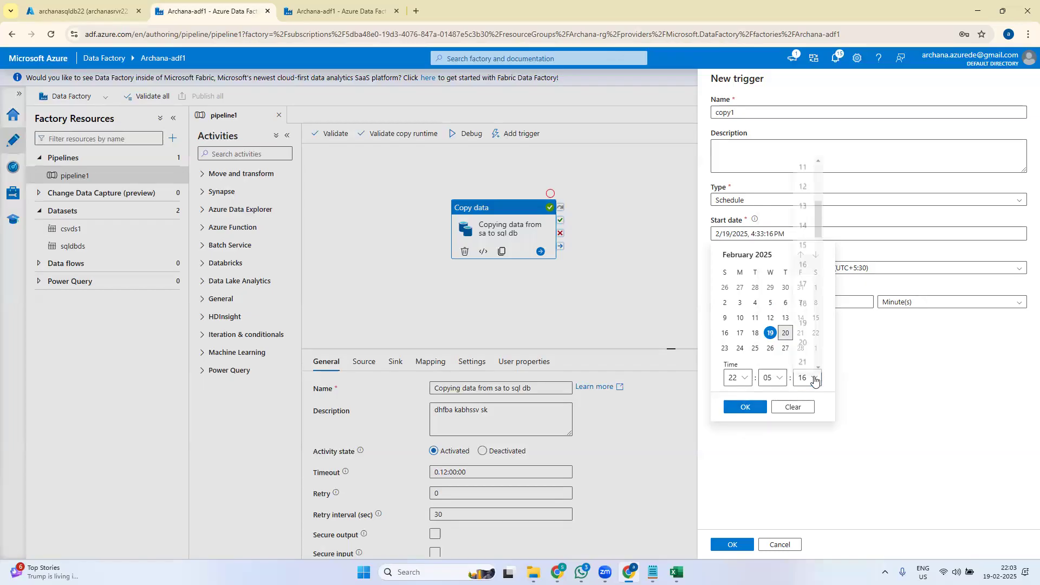
pyautogui.moveTo(819, 219); pyautogui.dragTo(819, 158)
pyautogui.click(803, 164)
pyautogui.click(747, 407)
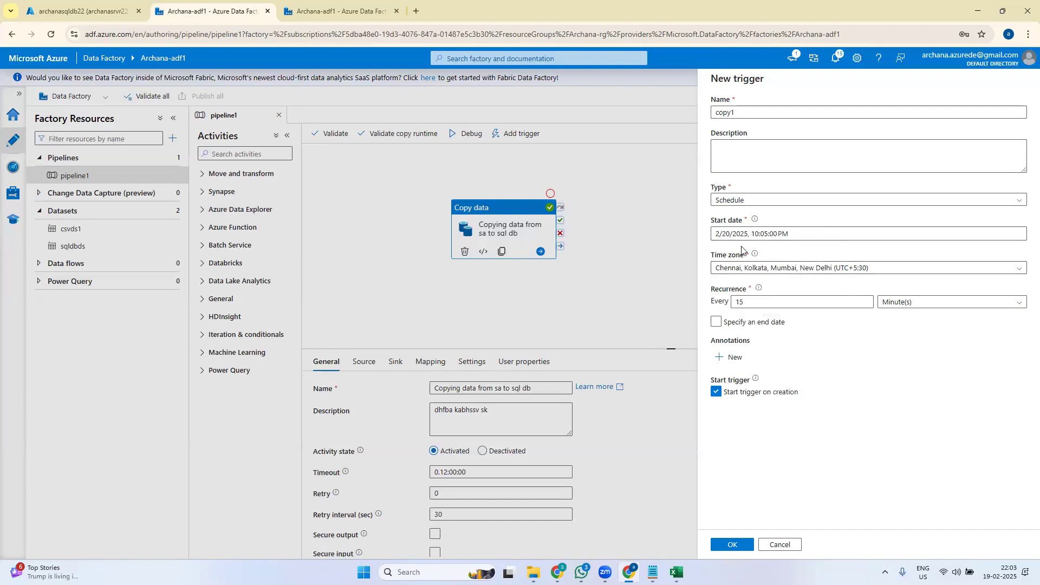
# - Change the start day to the 19th, giving a start of 2/19/2025, 10:05:00 PM
pyautogui.click(728, 234)
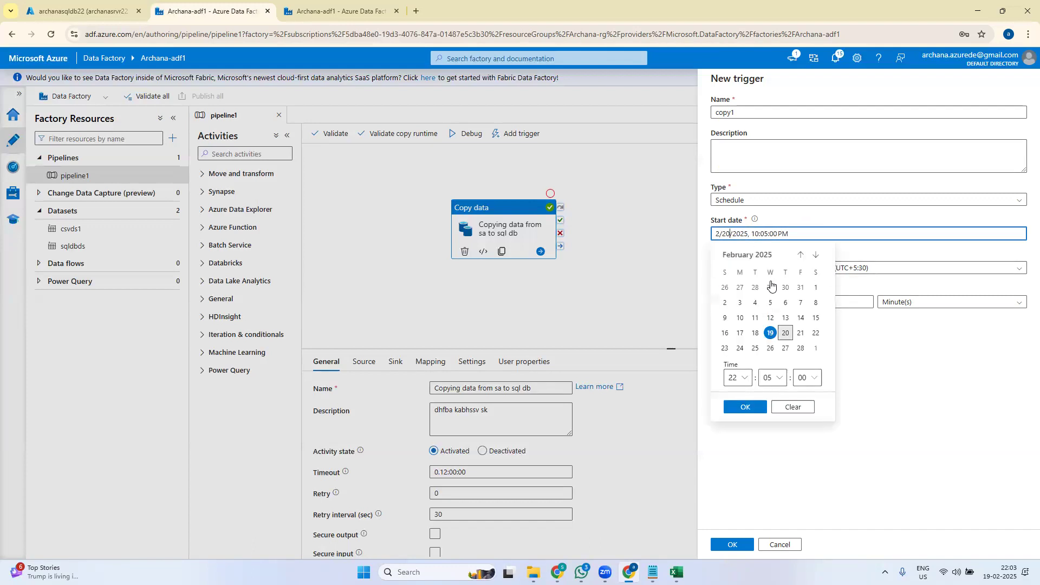
pyautogui.click(770, 334)
pyautogui.click(751, 408)
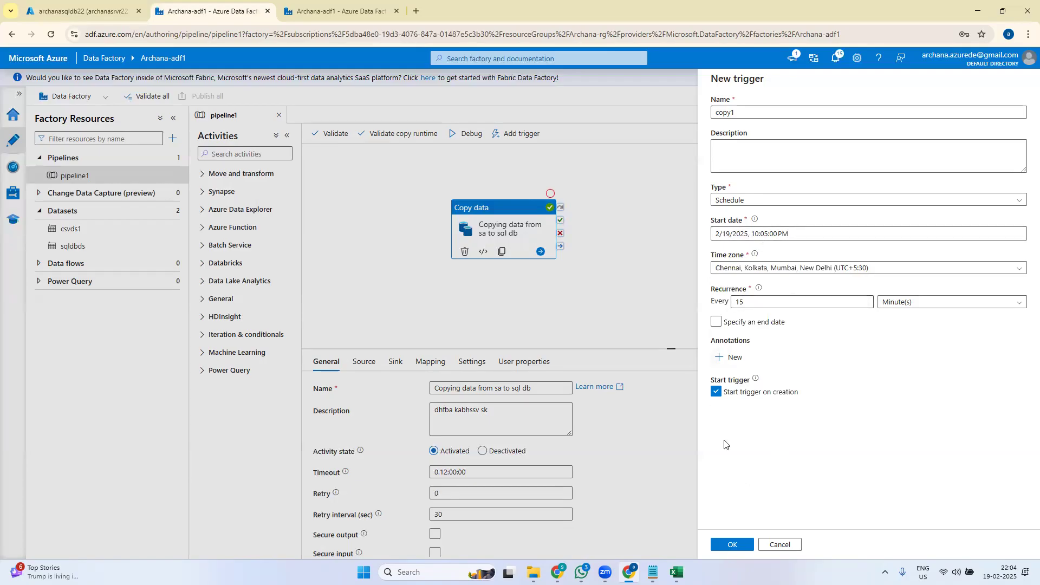
# - Finish creating the copy1 trigger and publish all pending changes to the factory
pyautogui.click(732, 545)
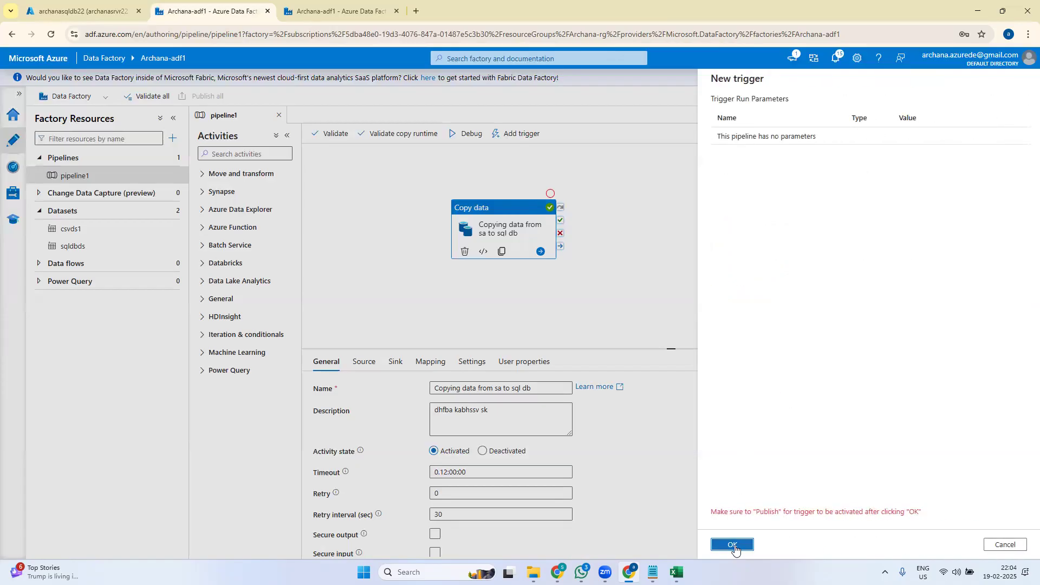
pyautogui.click(733, 545)
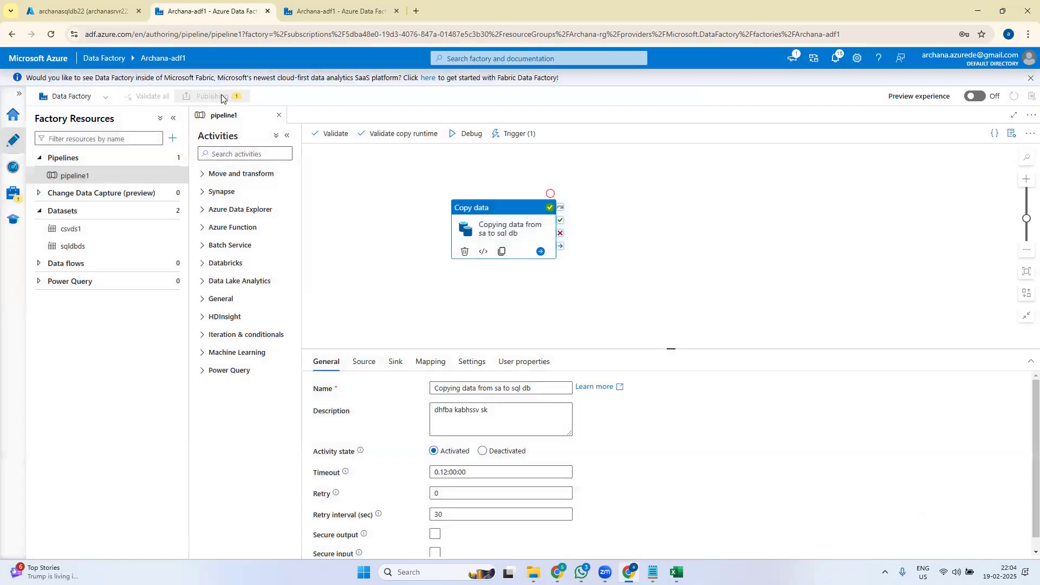
pyautogui.click(222, 98)
pyautogui.click(731, 545)
pyautogui.click(13, 170)
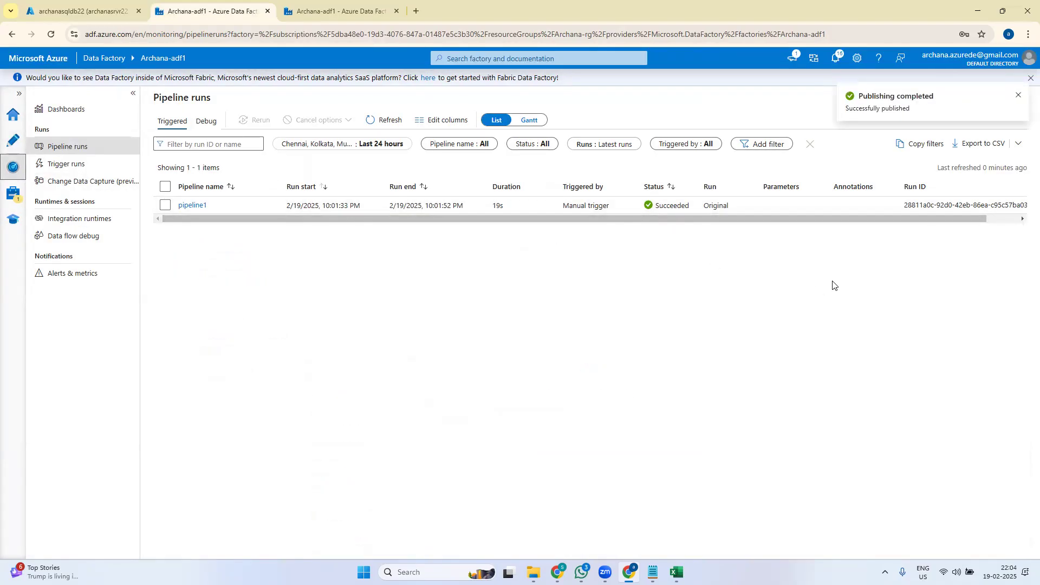
pyautogui.click(382, 120)
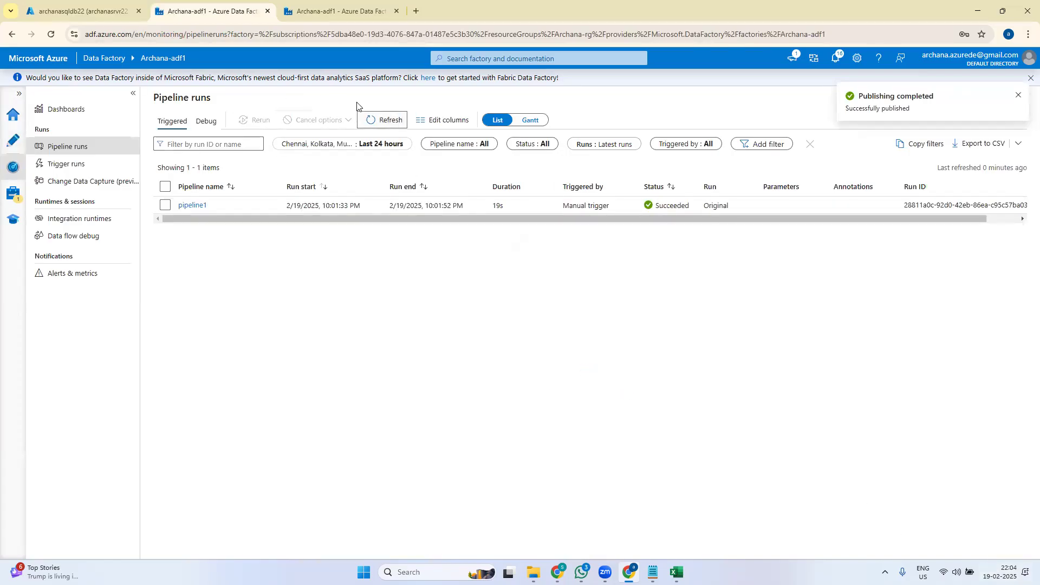
pyautogui.click(376, 119)
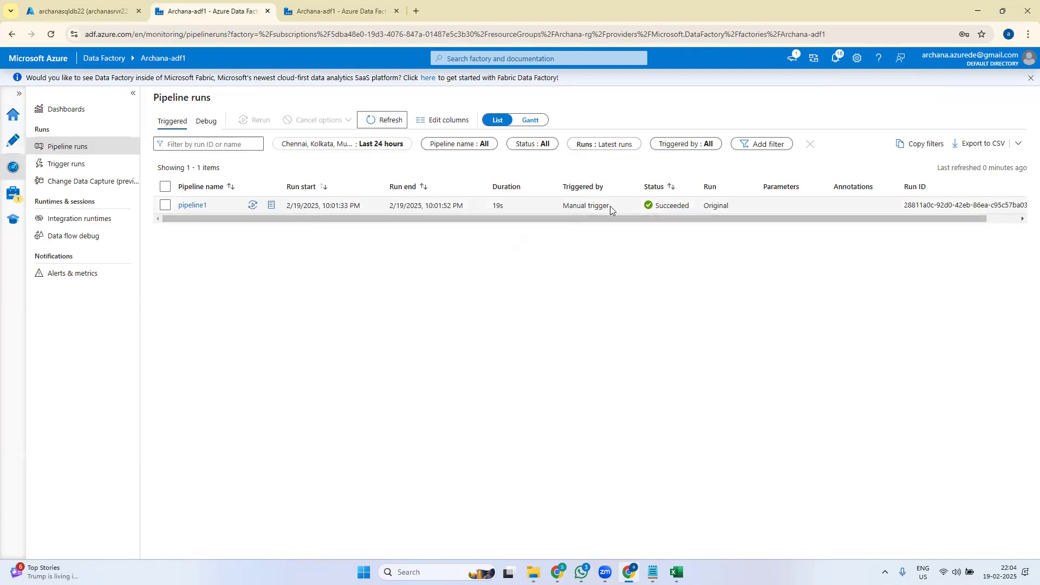
pyautogui.click(382, 121)
pyautogui.click(381, 122)
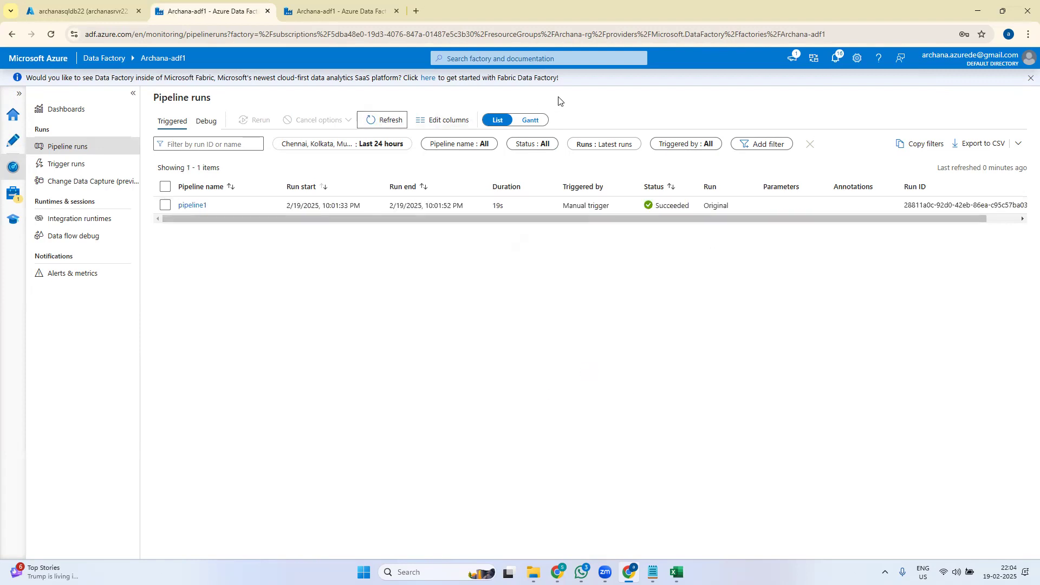
pyautogui.click(381, 121)
# - Refresh Pipeline runs until the copy1-triggered pipeline1 run shows Succeeded in 15s
pyautogui.click(384, 123)
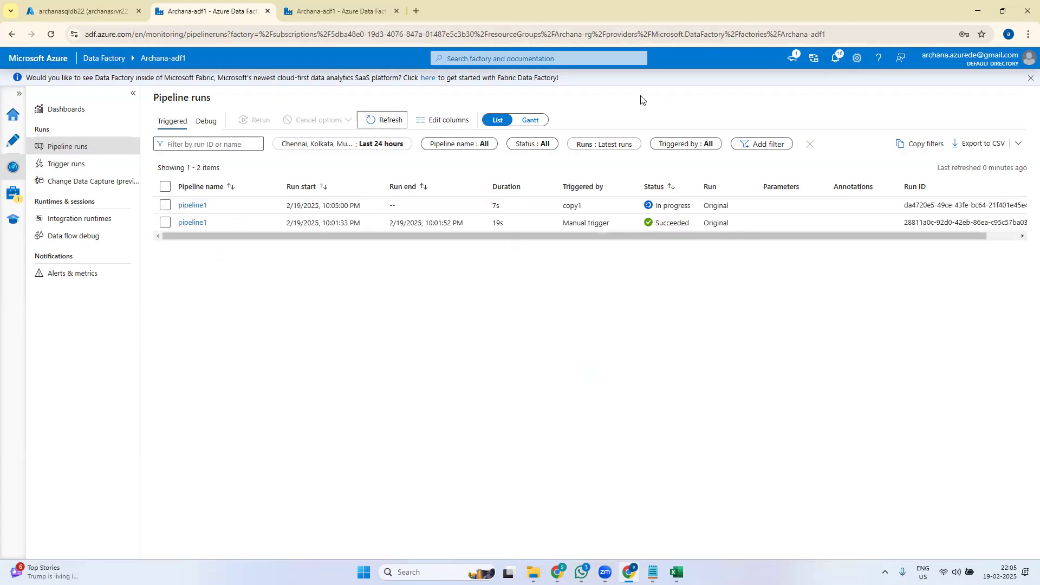
pyautogui.click(397, 119)
pyautogui.click(391, 120)
pyautogui.click(383, 120)
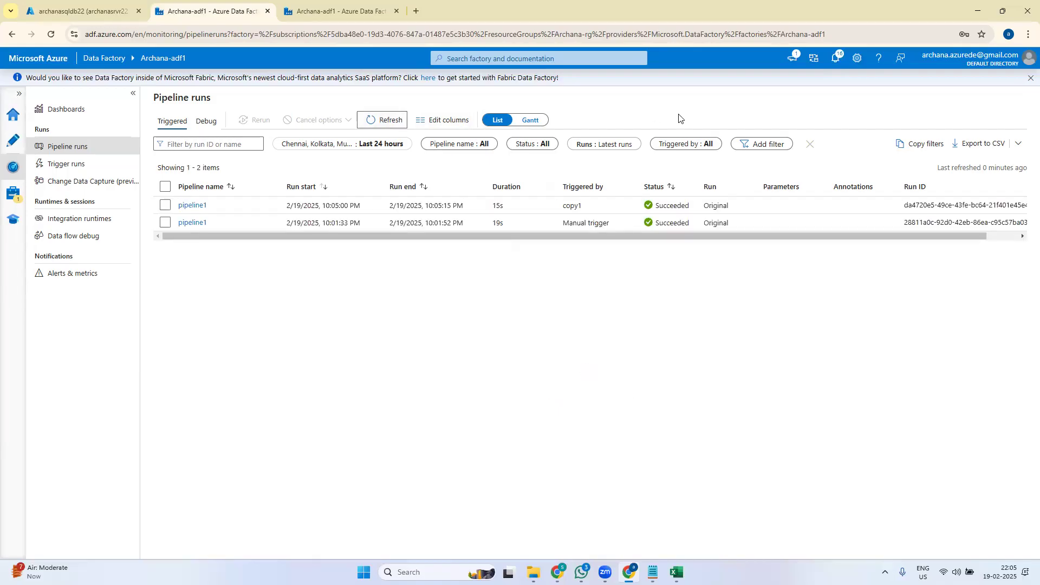
pyautogui.click(383, 121)
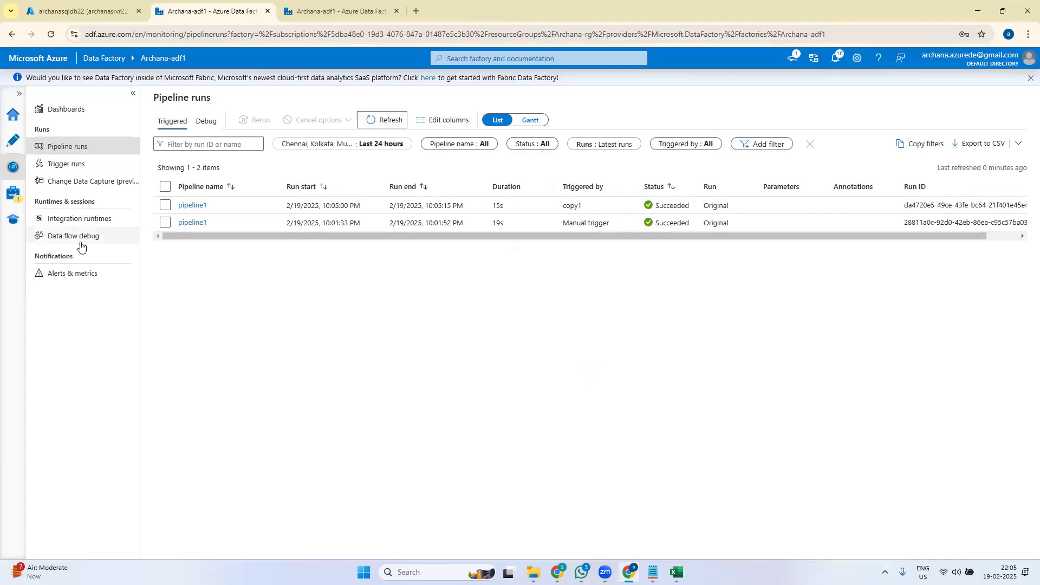
pyautogui.click(13, 140)
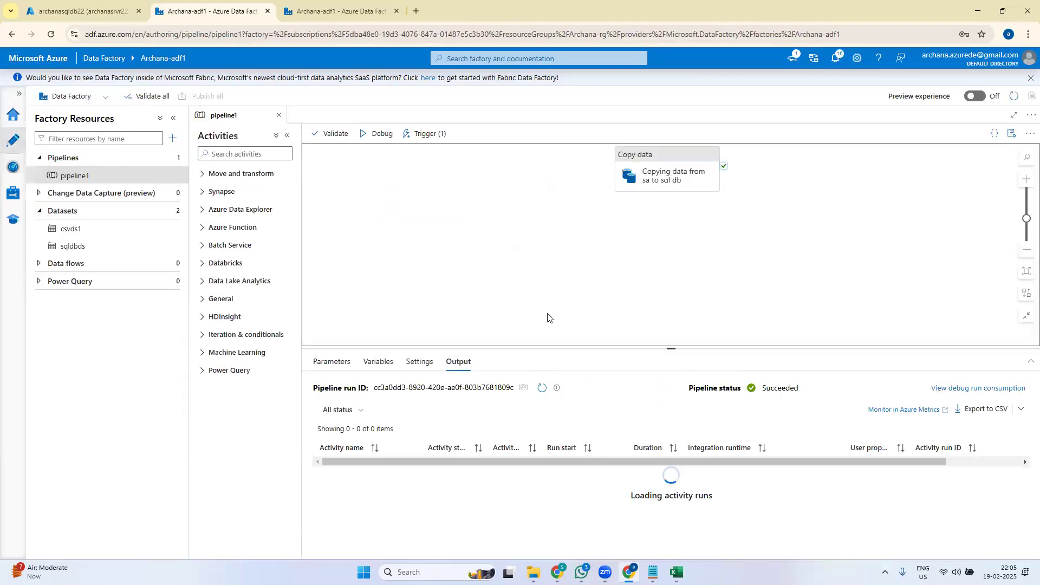
# - Show the Copy data activity's EmpId, Name and Salary column mappings in pipeline1
pyautogui.moveTo(672, 349); pyautogui.dragTo(689, 233)
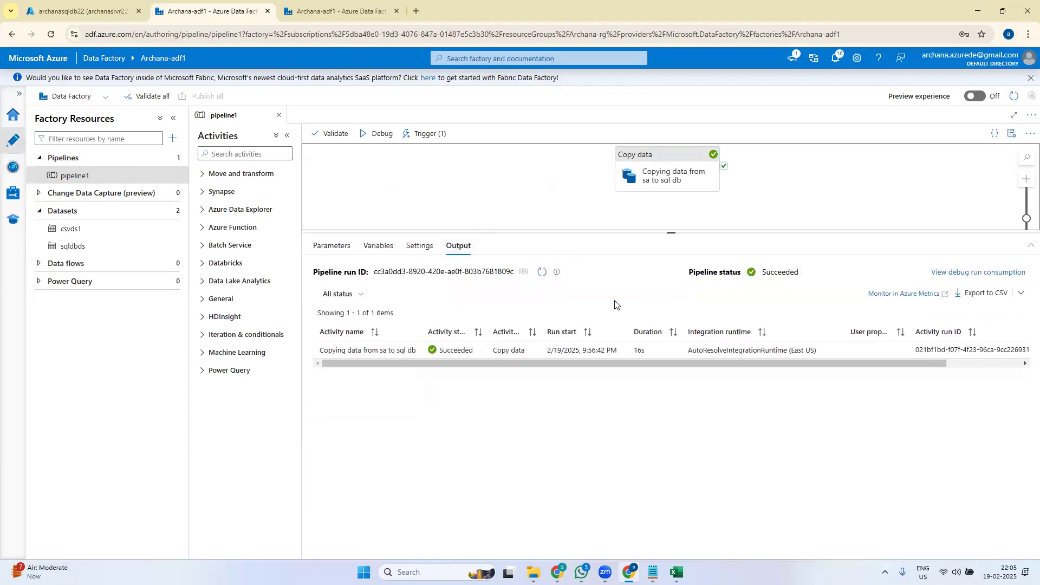
pyautogui.moveTo(650, 176)
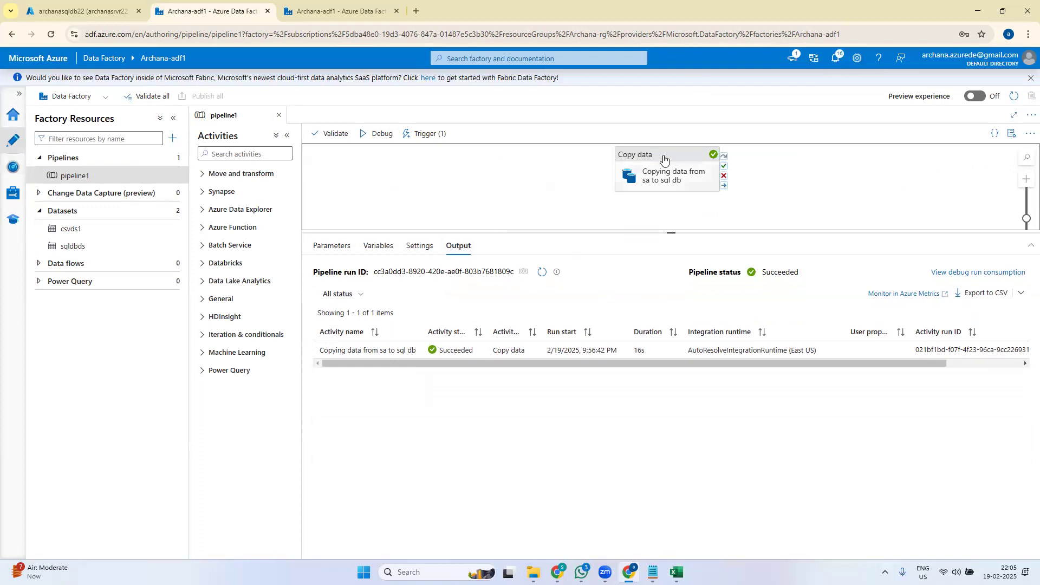
pyautogui.click(664, 158)
pyautogui.click(430, 245)
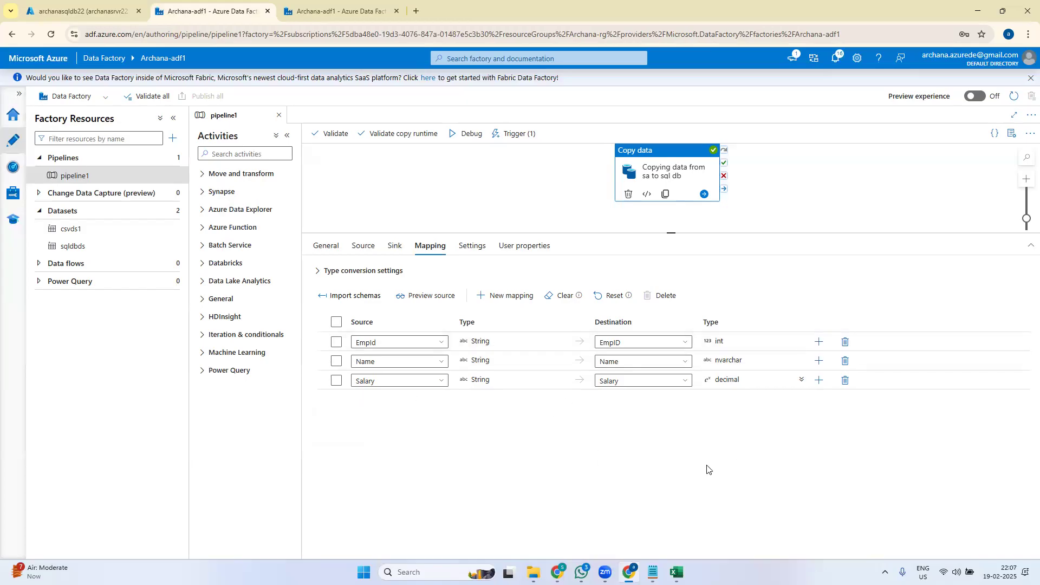
pyautogui.moveTo(661, 156); pyautogui.dragTo(534, 174)
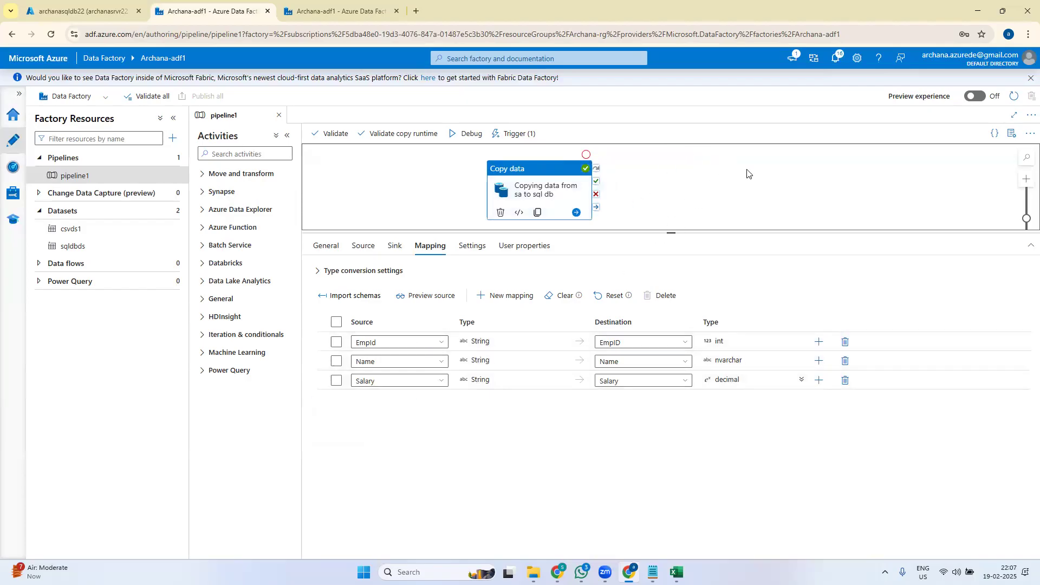
# - Give the pipeline canvas more height and bring the emp workbook up in Excel
pyautogui.moveTo(668, 230); pyautogui.dragTo(659, 263)
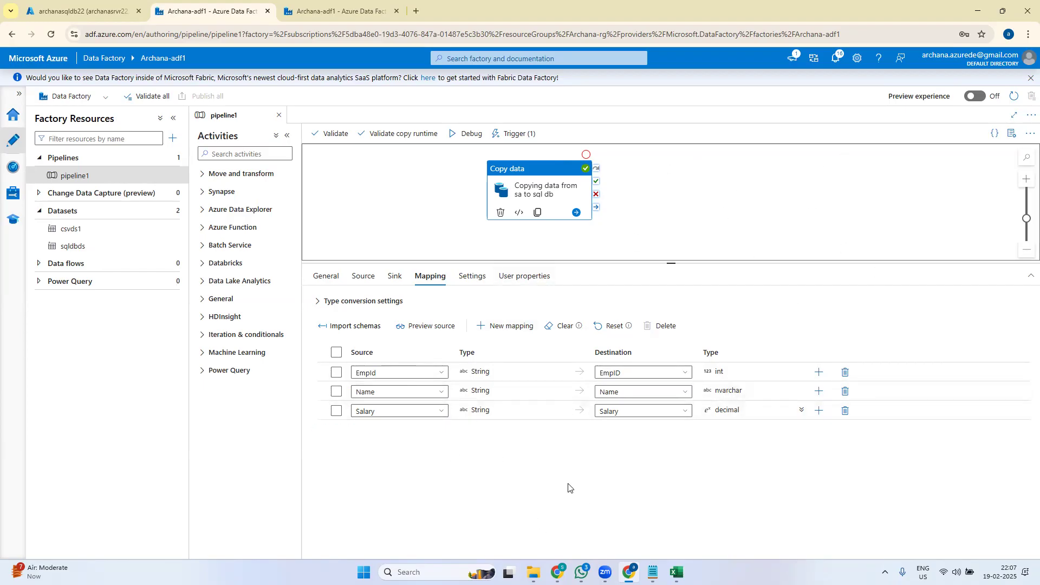
pyautogui.click(677, 573)
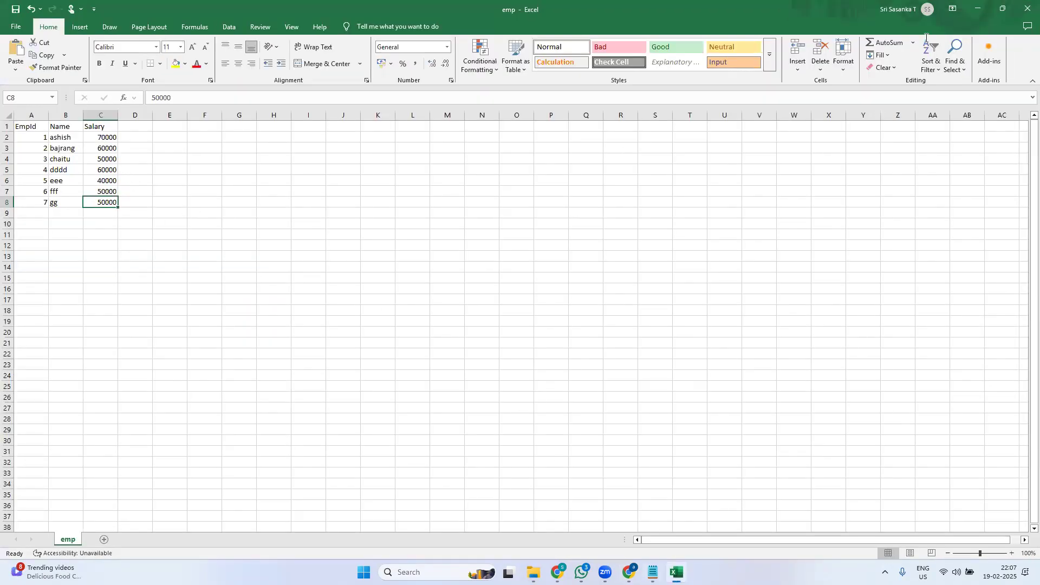
# - Minimize the emp workbook and shift the Copy data activity further left on the canvas
pyautogui.click(978, 9)
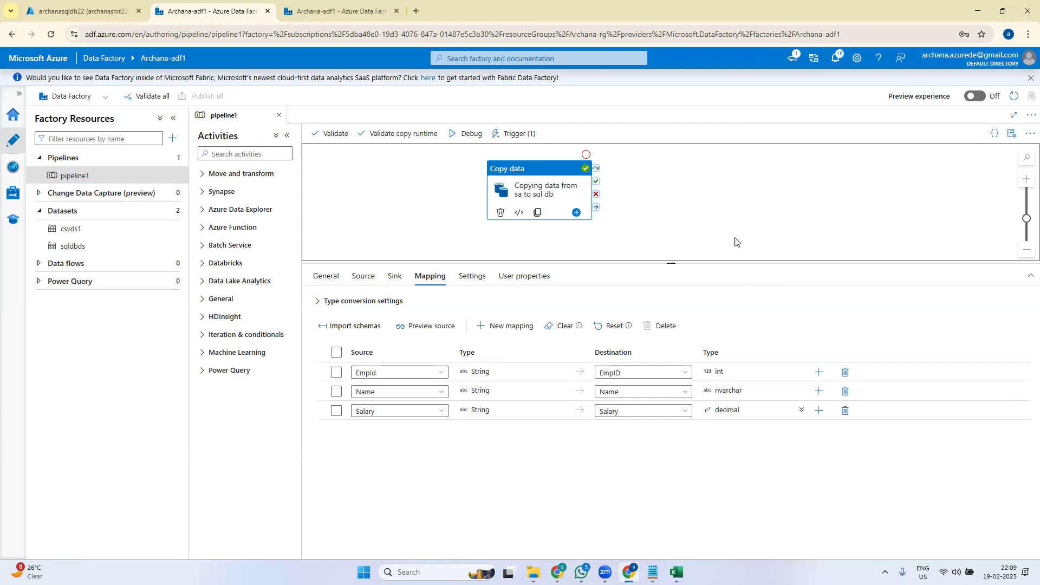
pyautogui.moveTo(541, 170); pyautogui.dragTo(458, 177)
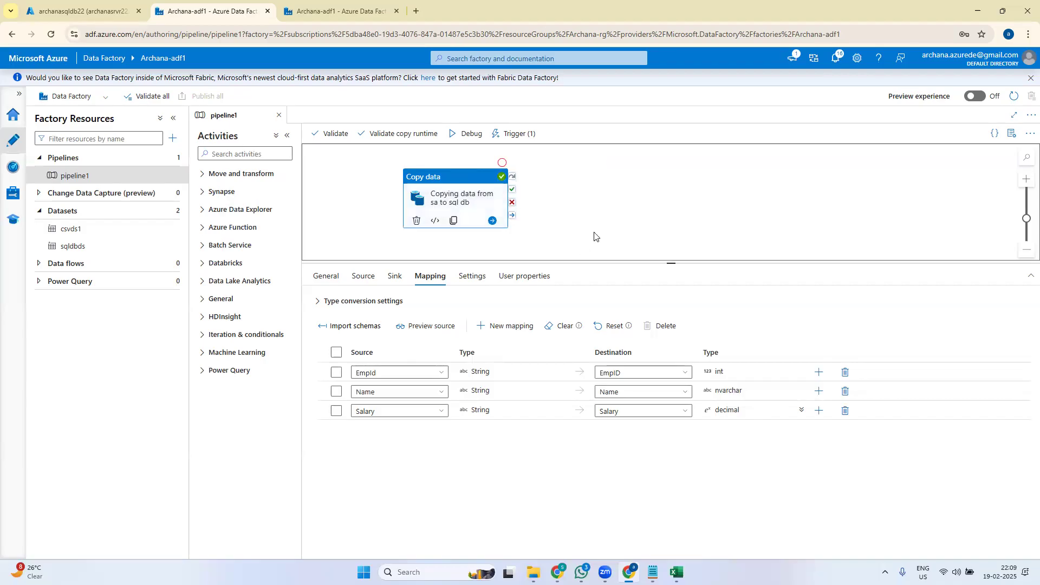
# - Search activities for 'data' and add a Data flow activity beside Copy data
pyautogui.click(262, 155)
pyautogui.write('fil')
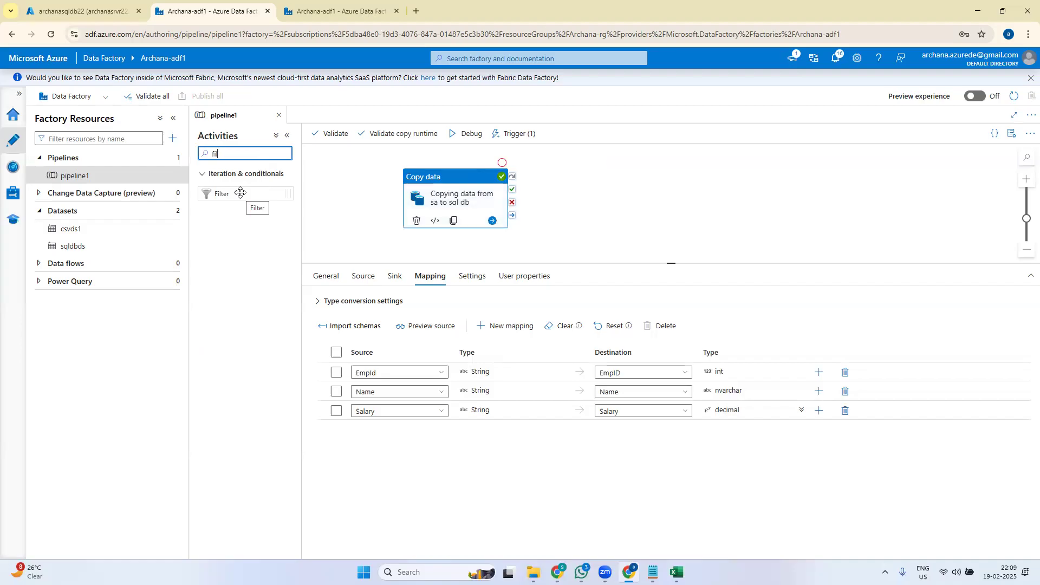
pyautogui.press('BackSpace')
pyautogui.press('BackSpace')
pyautogui.press('BackSpace')
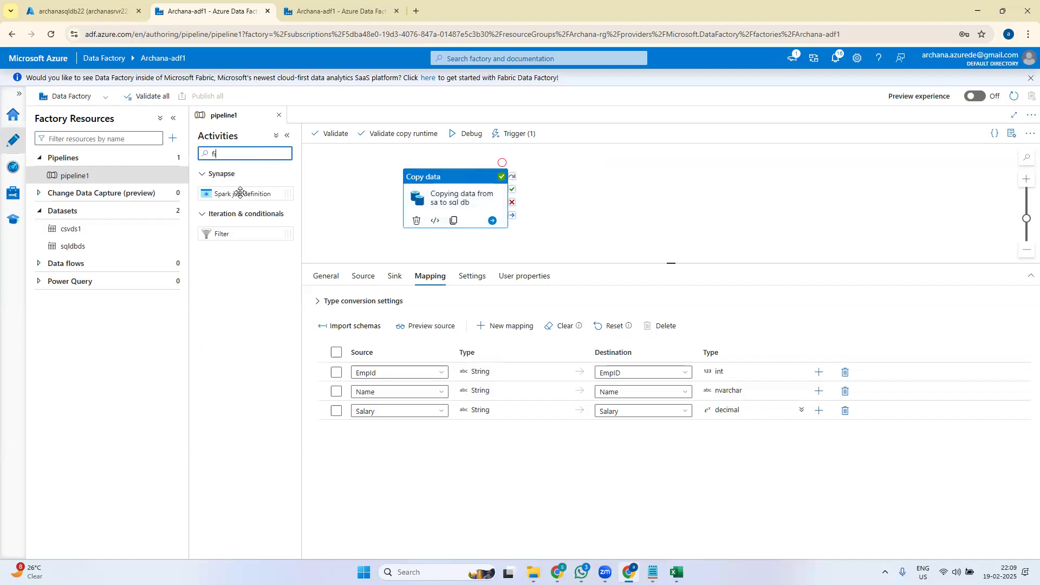
pyautogui.write('data')
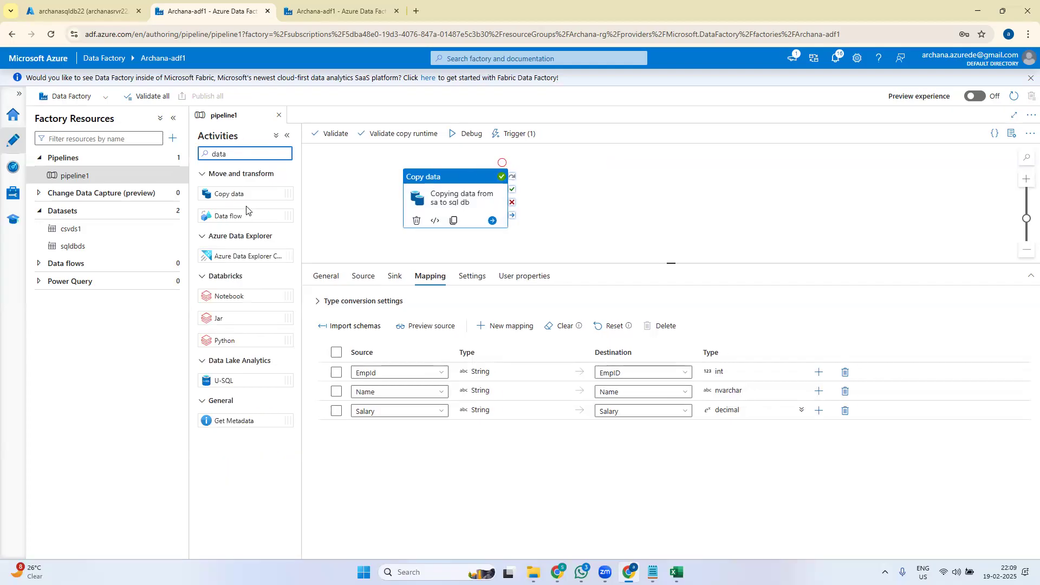
pyautogui.moveTo(210, 215); pyautogui.dragTo(645, 186)
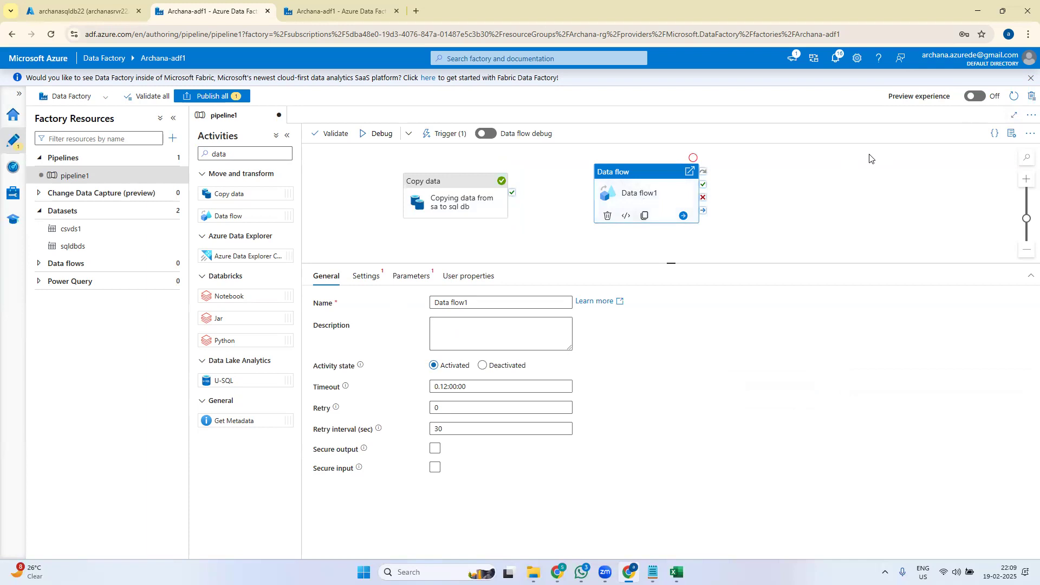
pyautogui.click(664, 173)
# - Delete the Data flow1 activity from pipeline1
pyautogui.press('Delete')
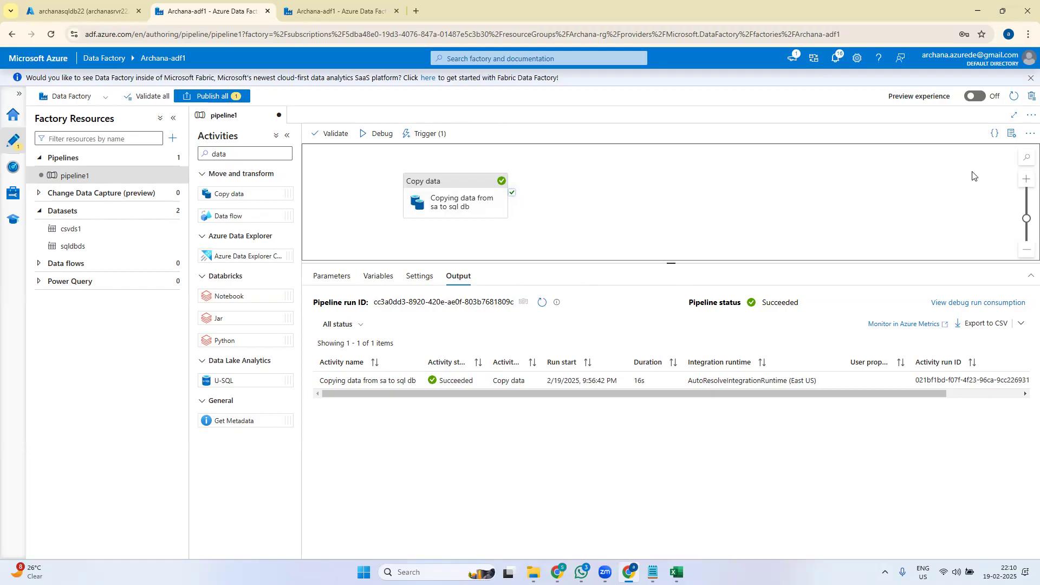
# - Move the Copy data activity up and right, show its EmpId, Name, Salary mapping, and enlarge the canvas
pyautogui.moveTo(448, 194); pyautogui.dragTo(522, 210)
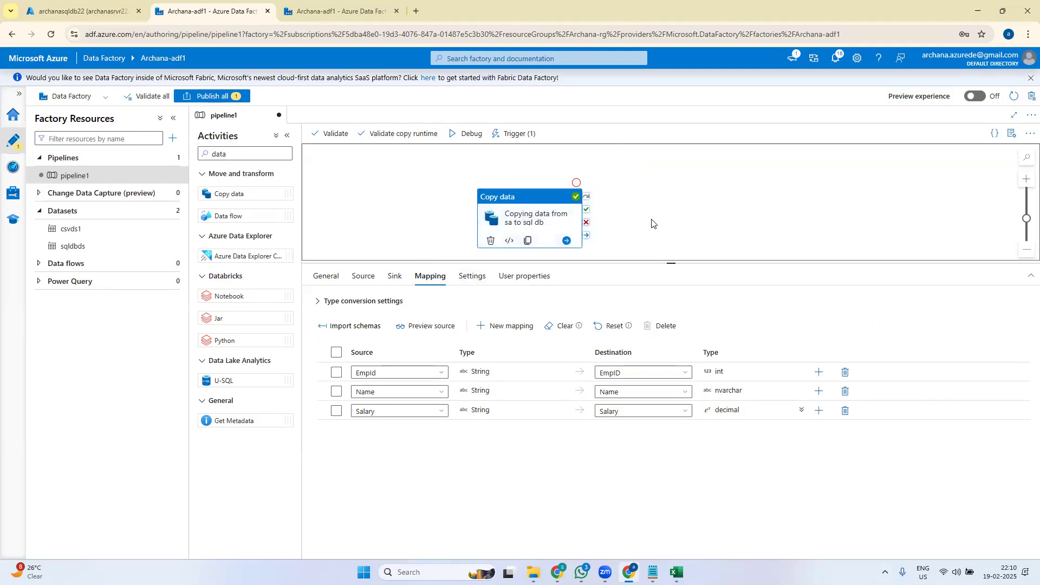
pyautogui.moveTo(672, 265); pyautogui.dragTo(672, 317)
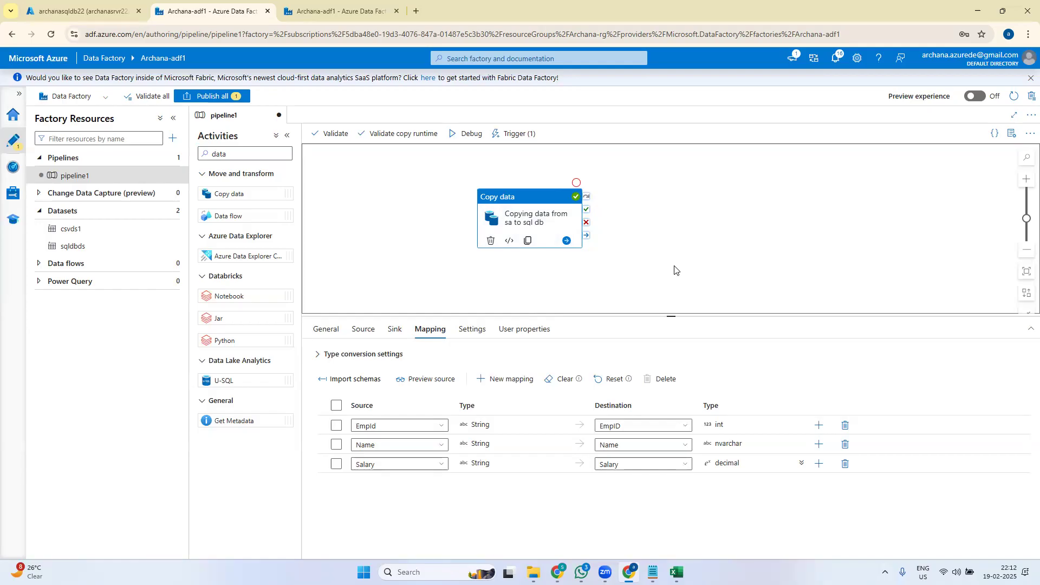
# - Shift the Copy data activity box further left on the pipeline1 canvas
pyautogui.moveTo(540, 223); pyautogui.dragTo(440, 242)
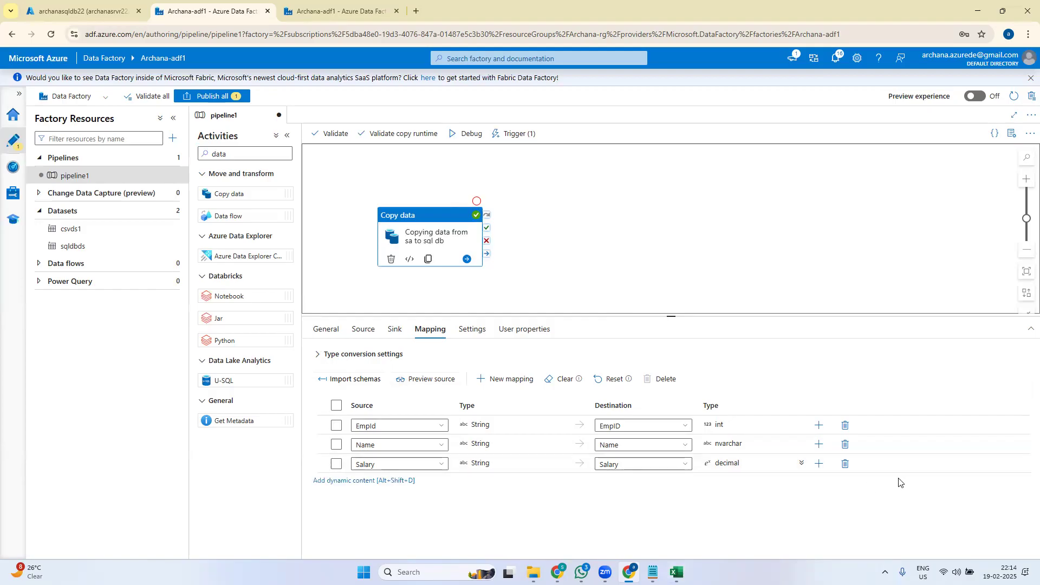
# - Detach the copy1 schedule trigger from pipeline1 in the Add triggers panel
pyautogui.click(499, 136)
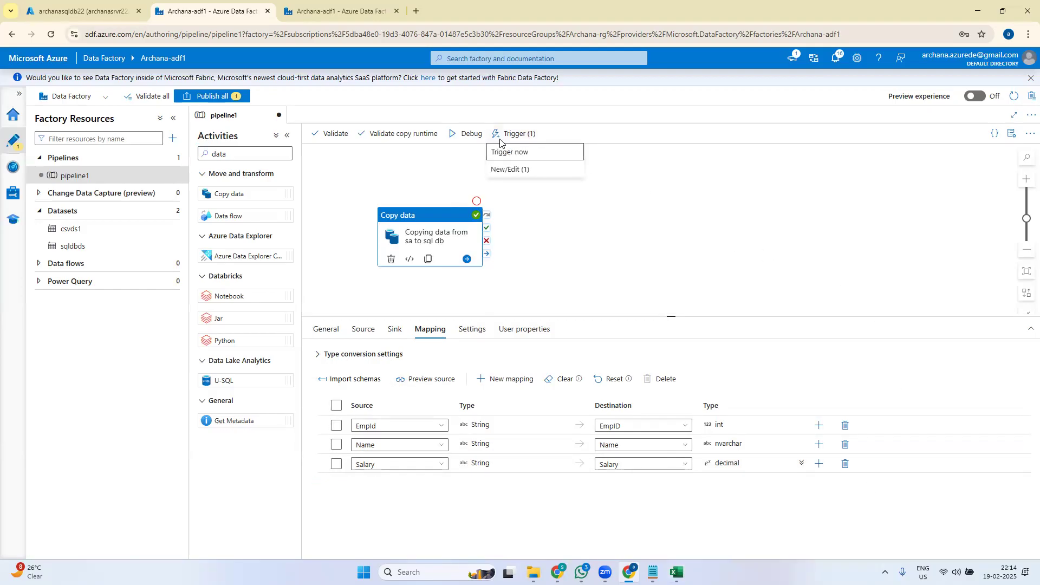
pyautogui.click(532, 173)
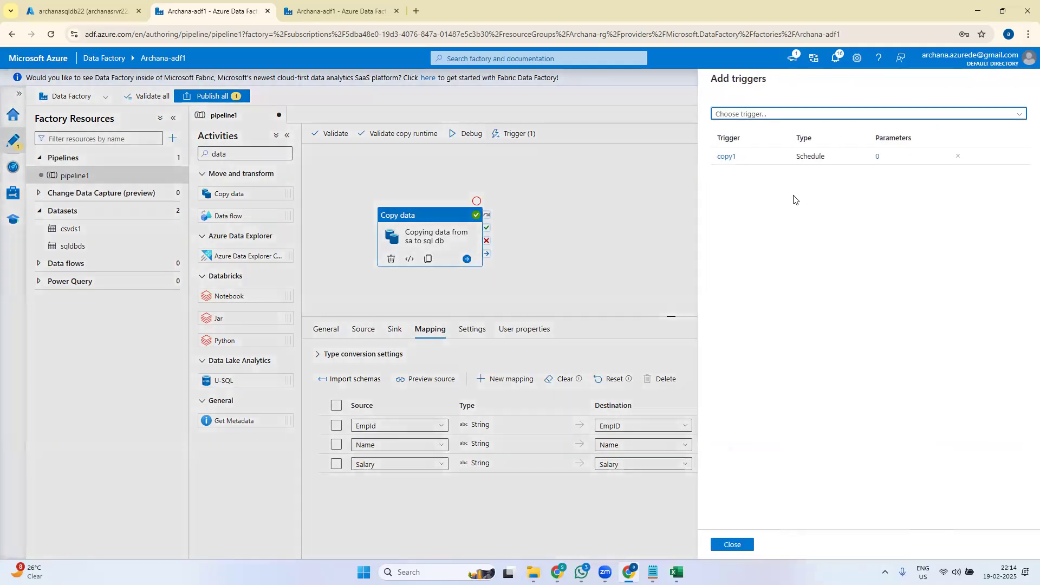
pyautogui.click(958, 156)
pyautogui.click(450, 330)
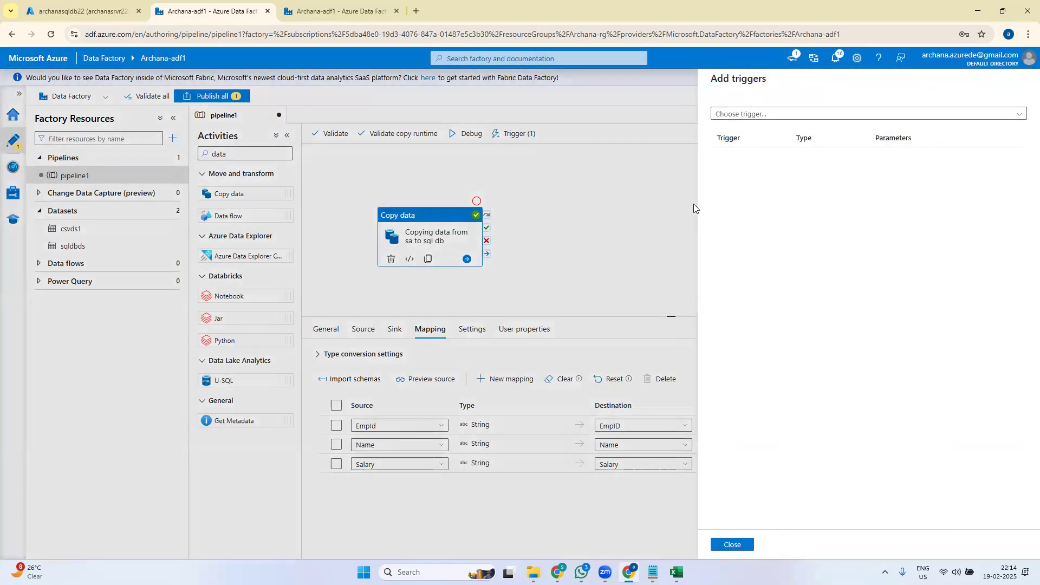
pyautogui.click(733, 545)
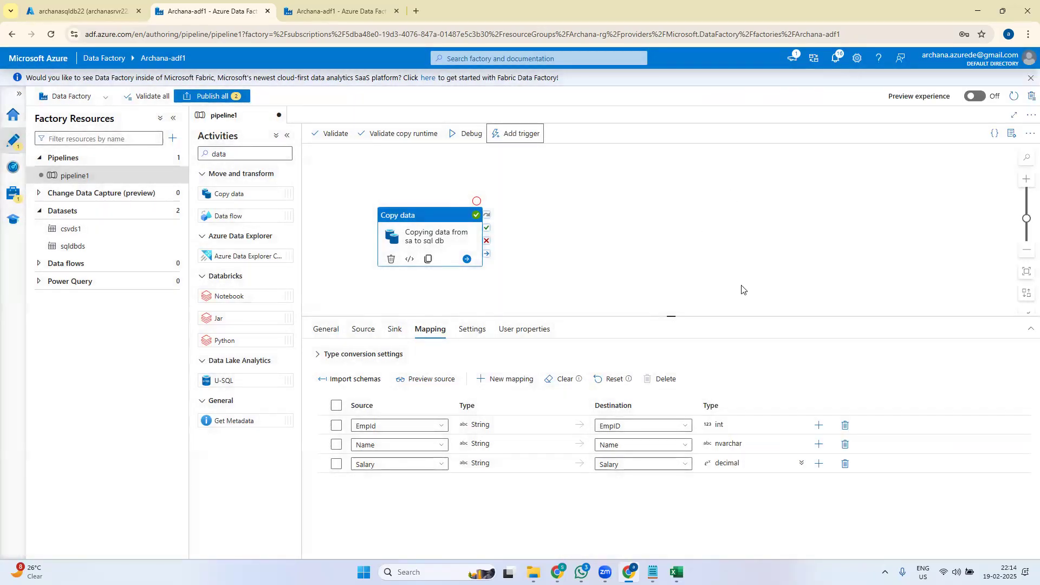
# - Attempt Publish all, which fails because trigger copy1 has no pipelines
pyautogui.click(232, 96)
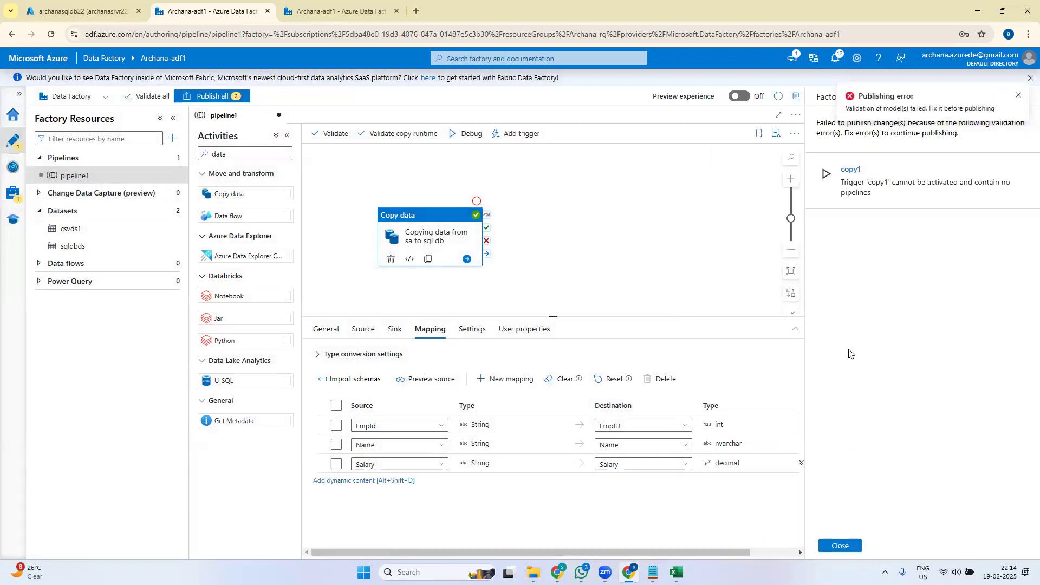
pyautogui.click(841, 545)
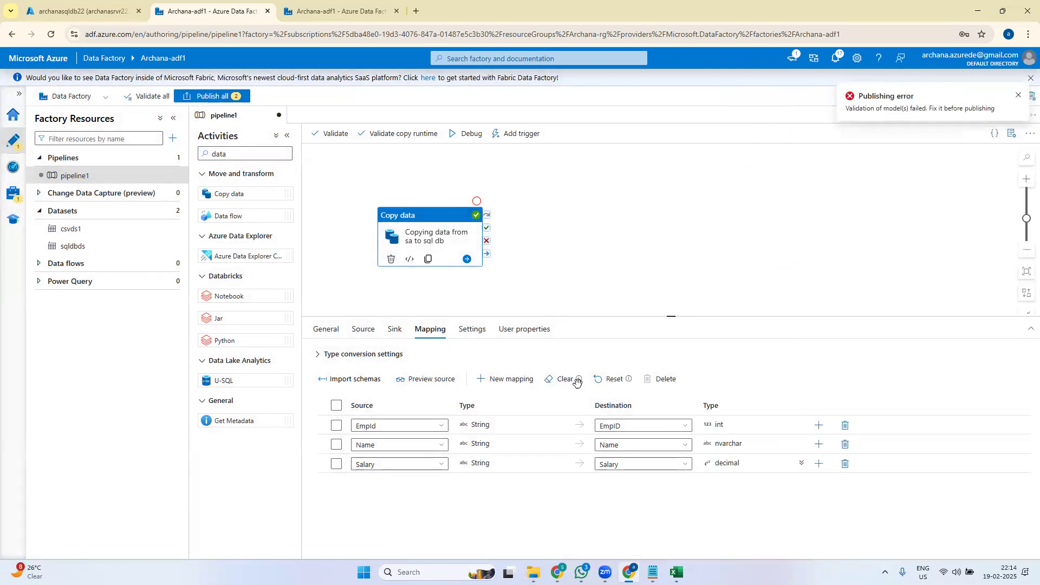
pyautogui.click(199, 102)
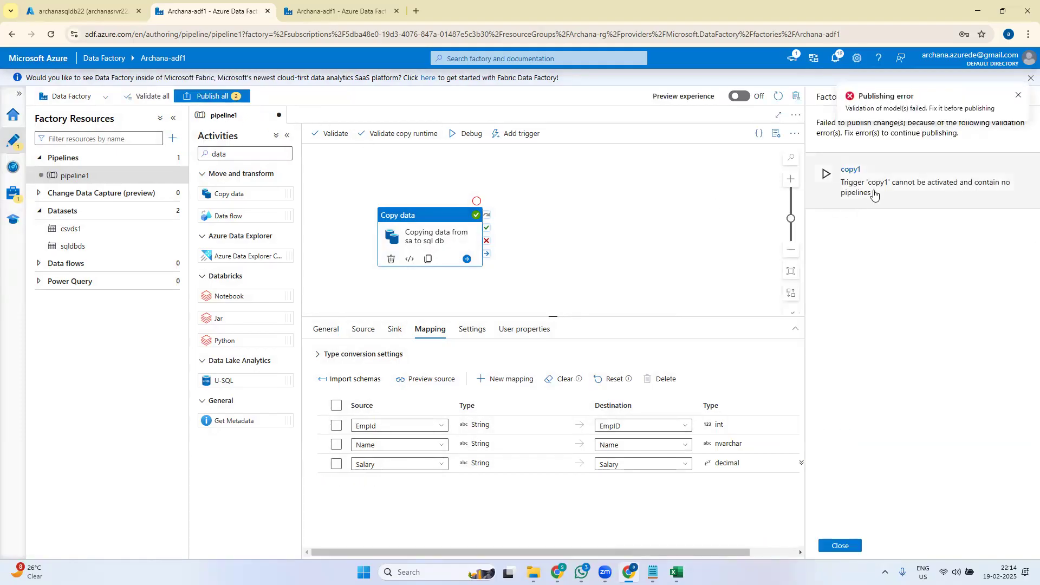
# - Inspect the copy1 trigger settings without changes, then go to the Manage hub
pyautogui.click(902, 192)
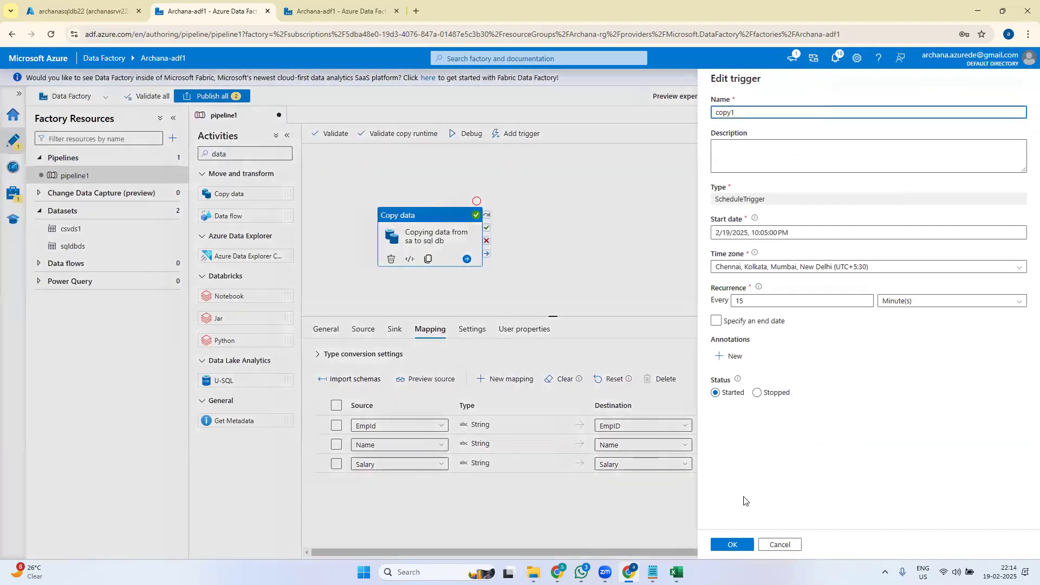
pyautogui.click(781, 545)
pyautogui.click(13, 193)
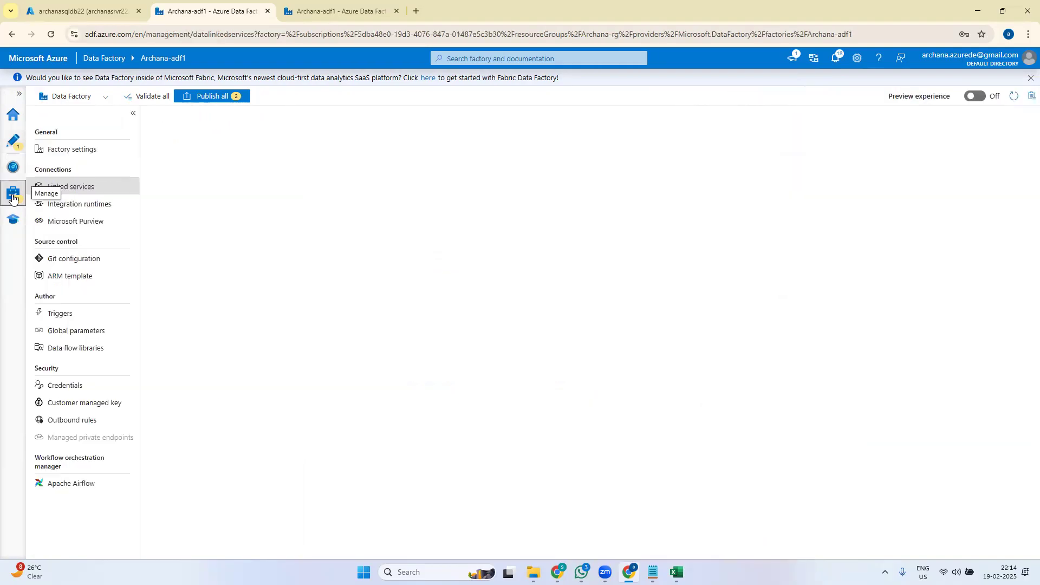
# - Delete trigger copy1 under Manage > Triggers and publish all pending changes
pyautogui.click(84, 314)
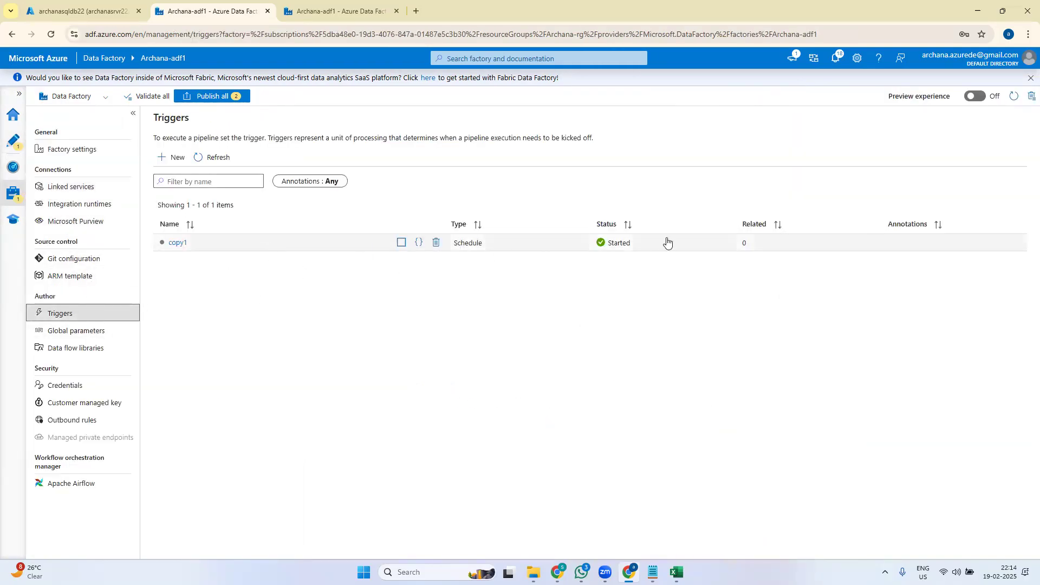
pyautogui.click(434, 243)
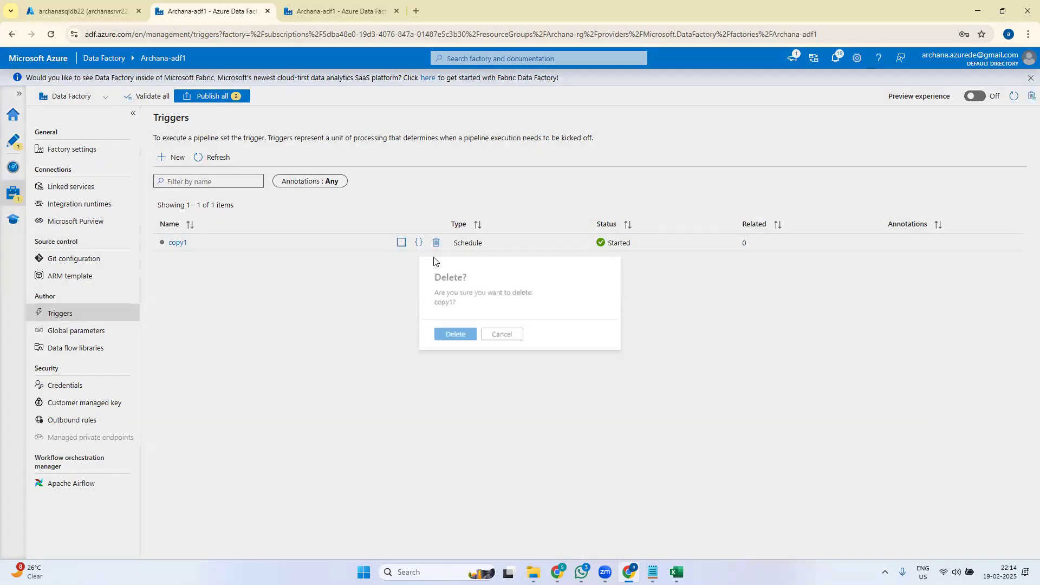
pyautogui.click(449, 336)
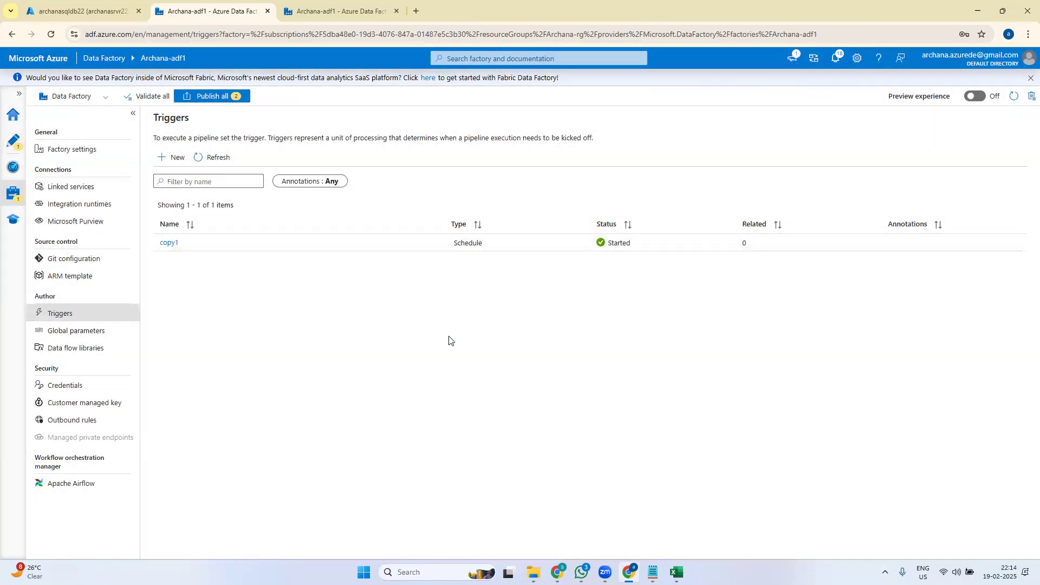
pyautogui.click(213, 98)
pyautogui.click(731, 544)
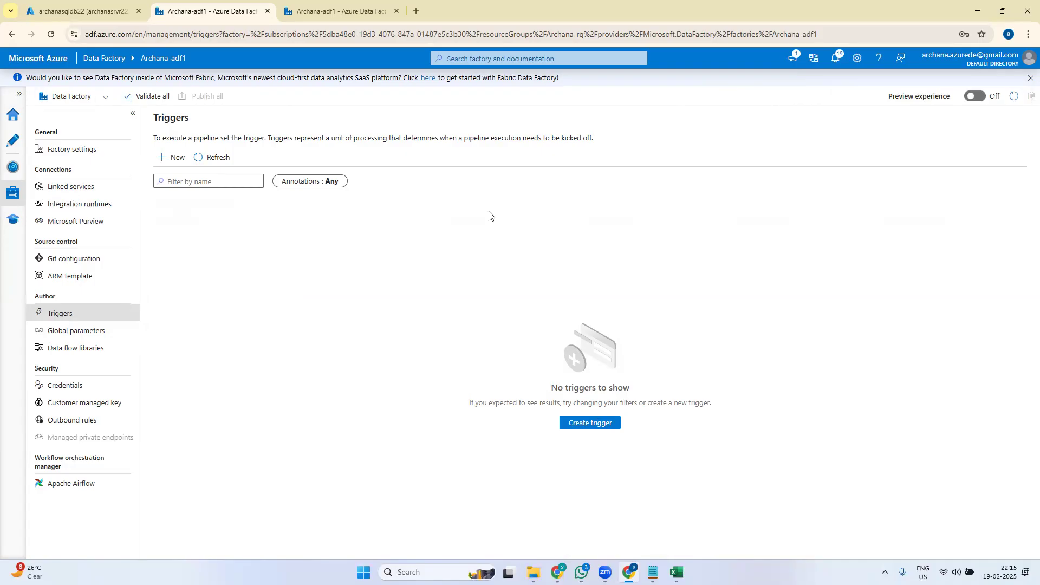
# - Return to authoring pipeline1 and reposition its Copy data activity on the canvas
pyautogui.click(14, 140)
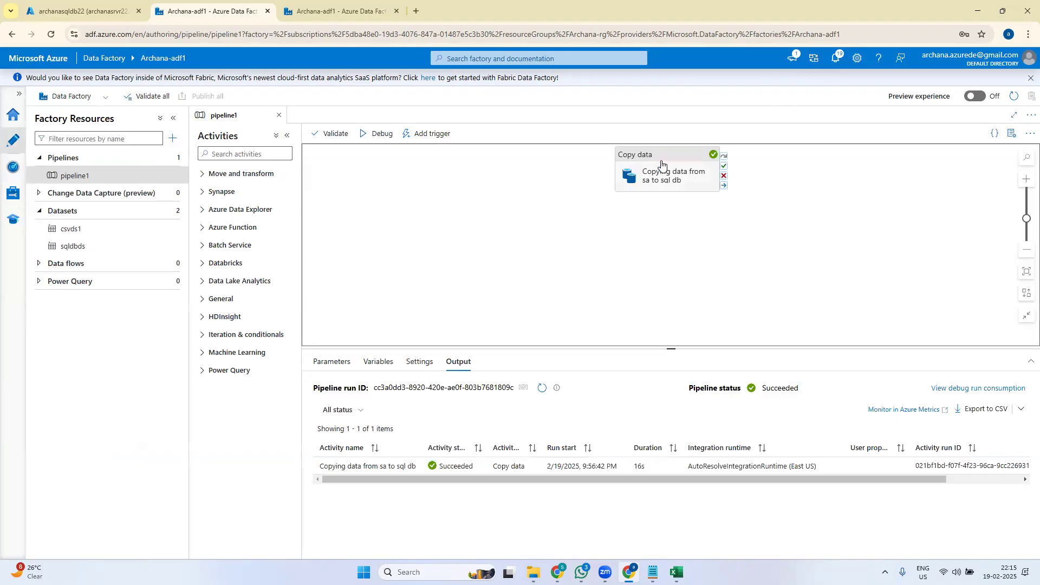
pyautogui.moveTo(662, 169); pyautogui.dragTo(518, 211)
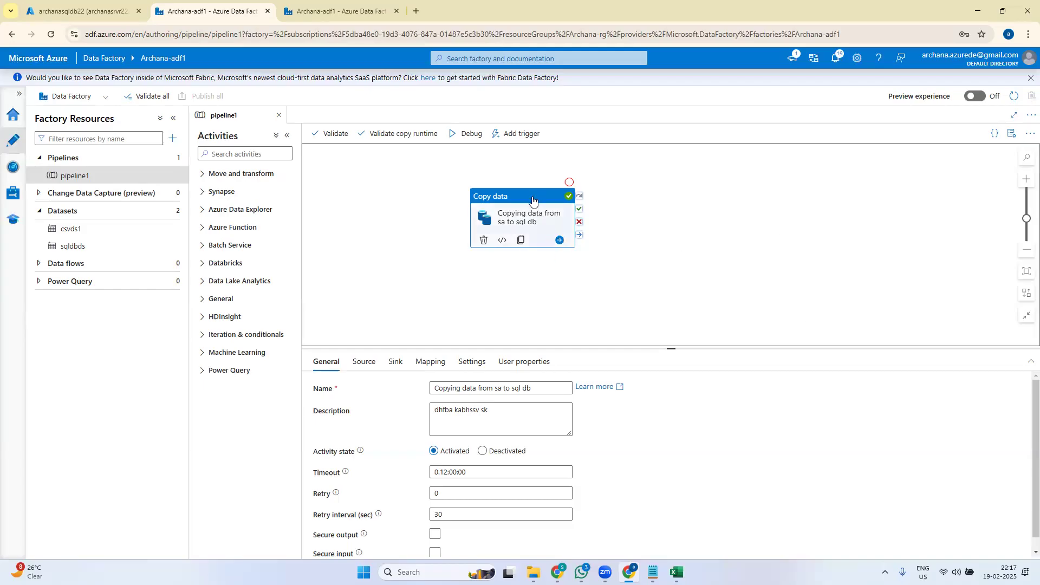
# - Drag the Copy data activity about 180 pixels further left on the pipeline1 canvas
pyautogui.moveTo(531, 196); pyautogui.dragTo(431, 195)
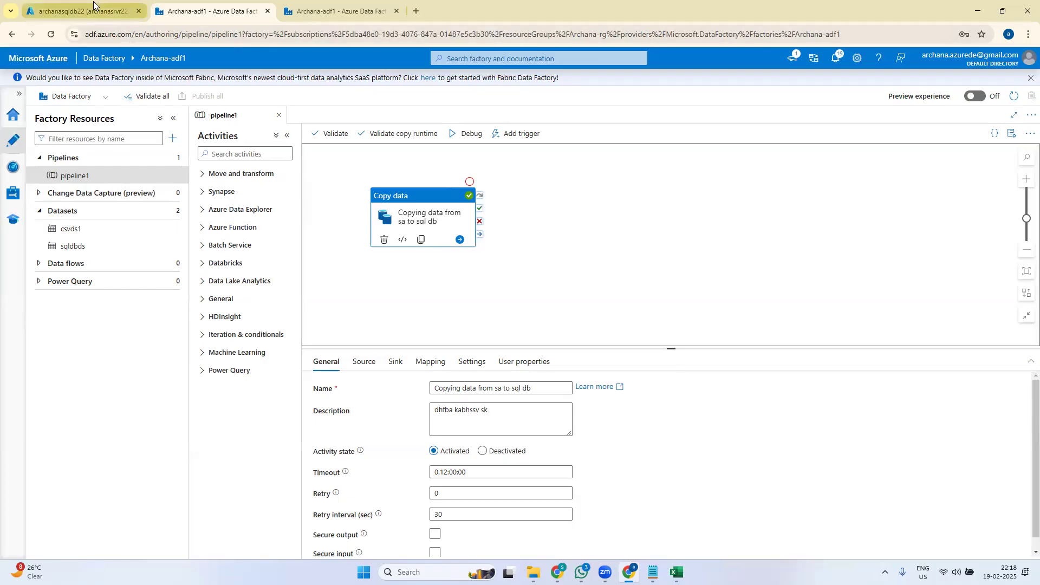
# - In the portal, discard the unsaved query edits and open Cost Management via a 'cost' search
pyautogui.click(30, 12)
pyautogui.click(21, 79)
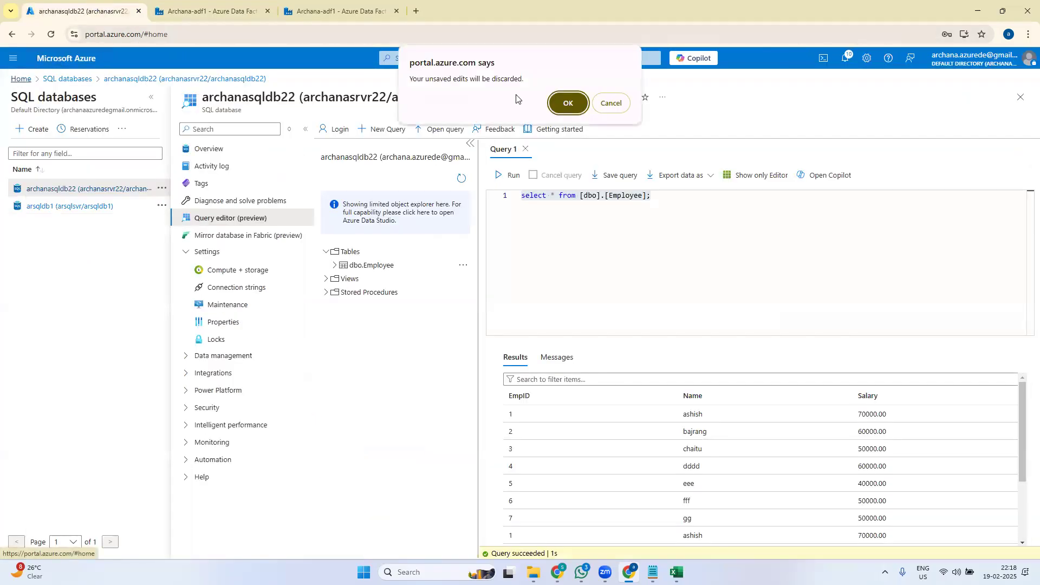
pyautogui.click(567, 100)
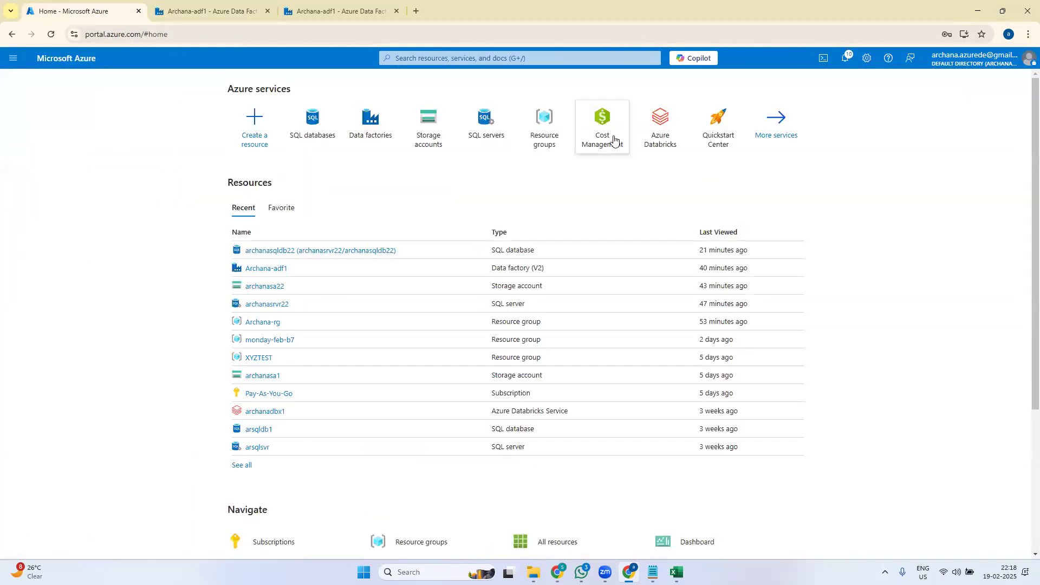
pyautogui.click(499, 64)
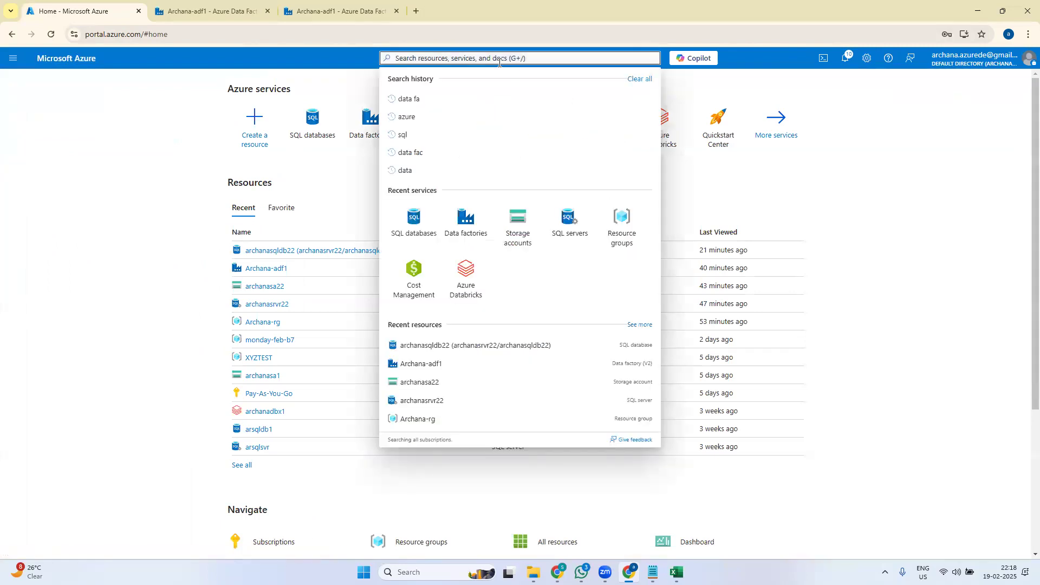
pyautogui.write('cost')
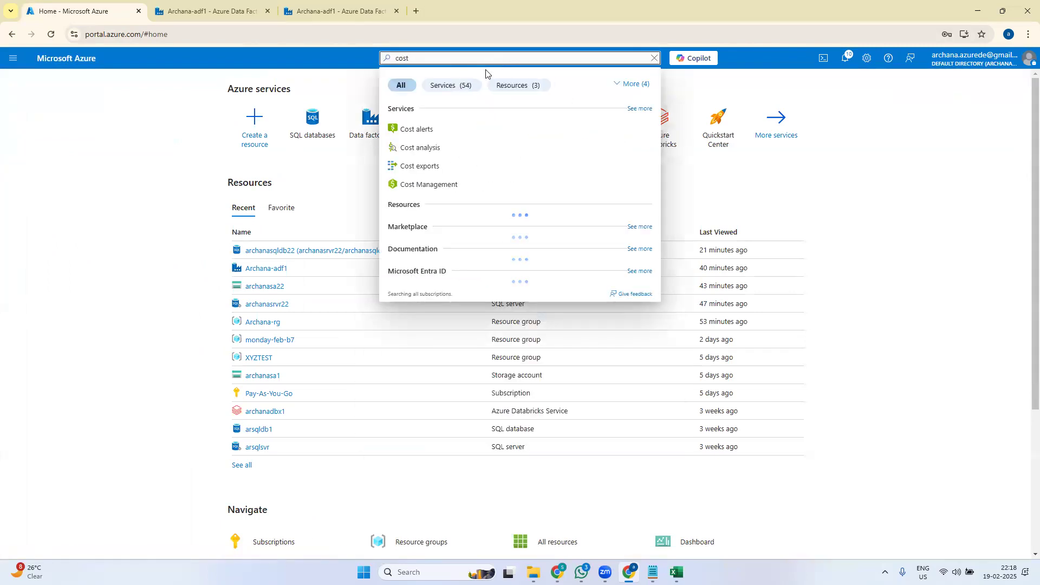
pyautogui.click(440, 184)
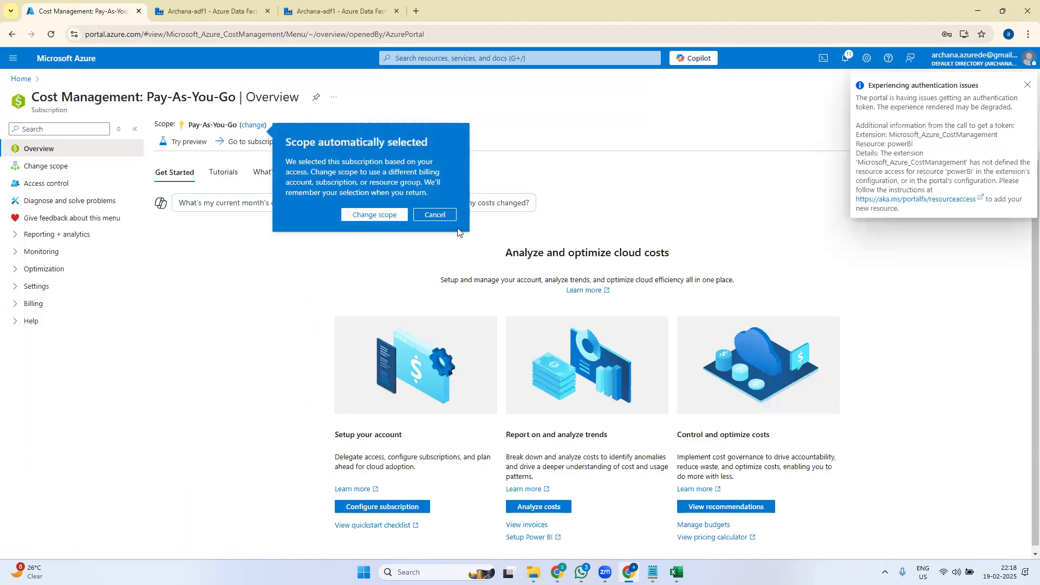
pyautogui.click(447, 215)
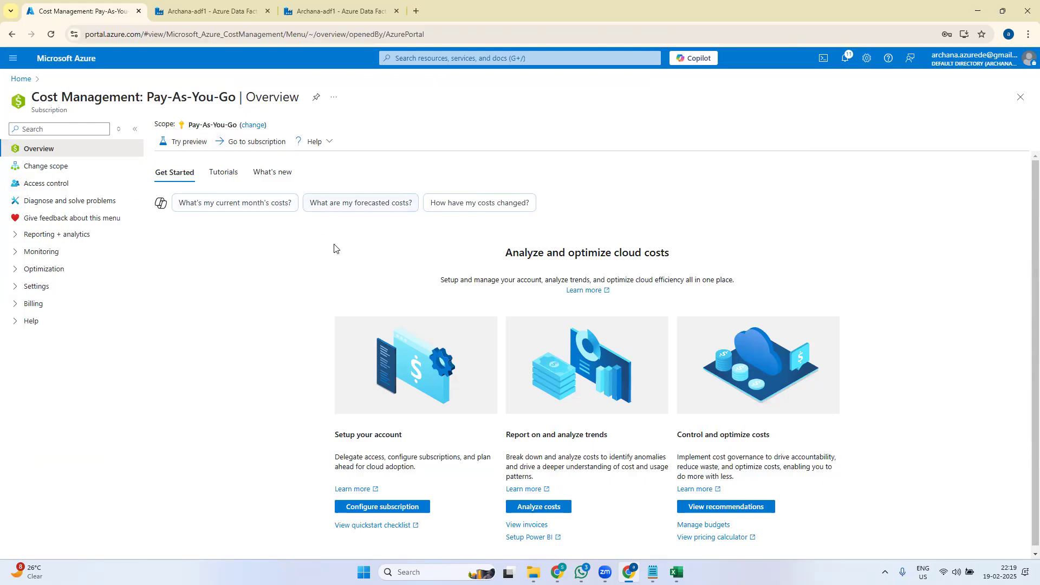
# - Open the Pay-As-You-Go subscription overview showing the ₹405.47 latest billed amount
pyautogui.click(261, 143)
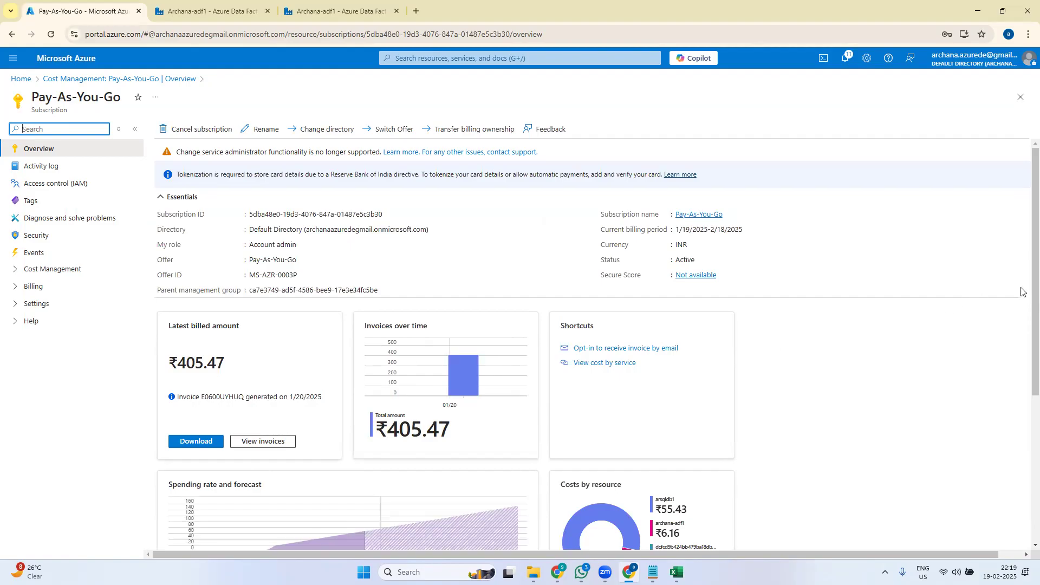
# - Scroll the Pay-As-You-Go overview down to the spending forecast and Costs by resource cards
pyautogui.moveTo(1023, 298); pyautogui.dragTo(1025, 326)
pyautogui.scroll(2, 1023, 327)
pyautogui.scroll(-4, 1025, 322)
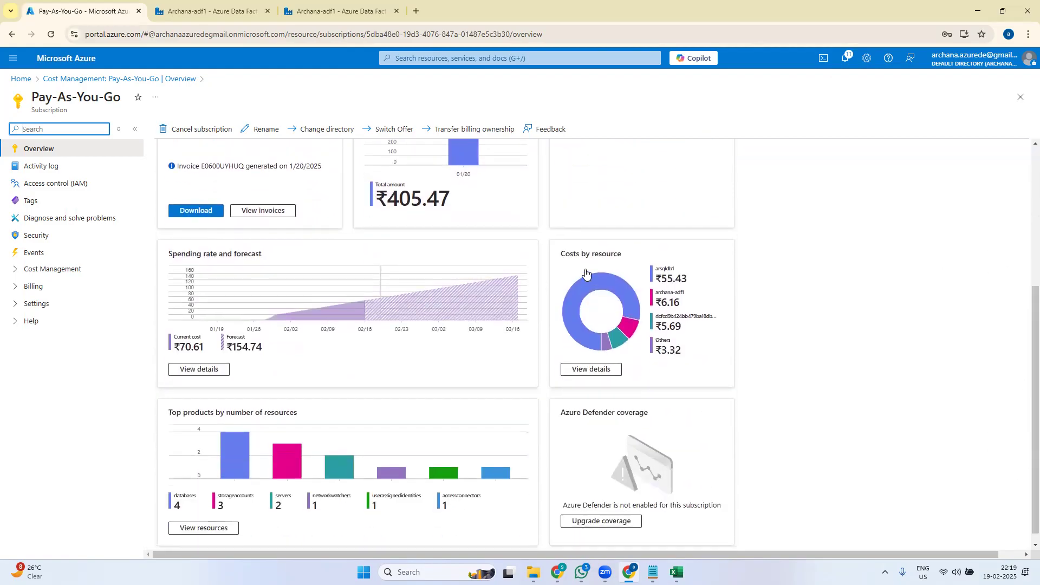
# - Open Cost analysis for Pay-As-You-Go and review costs by service, location and resource group
pyautogui.click(596, 369)
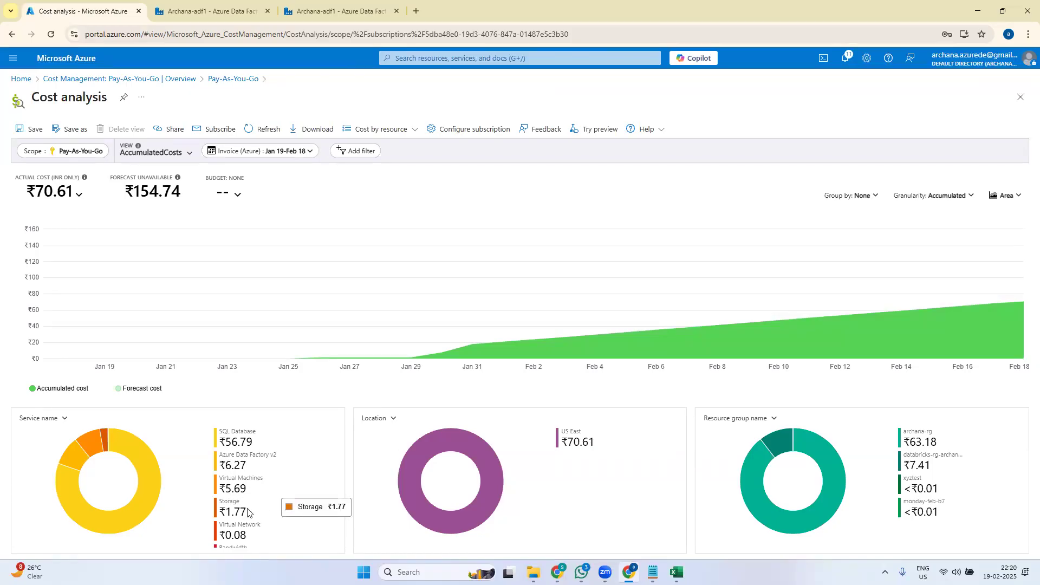
pyautogui.scroll(-1, 263, 534)
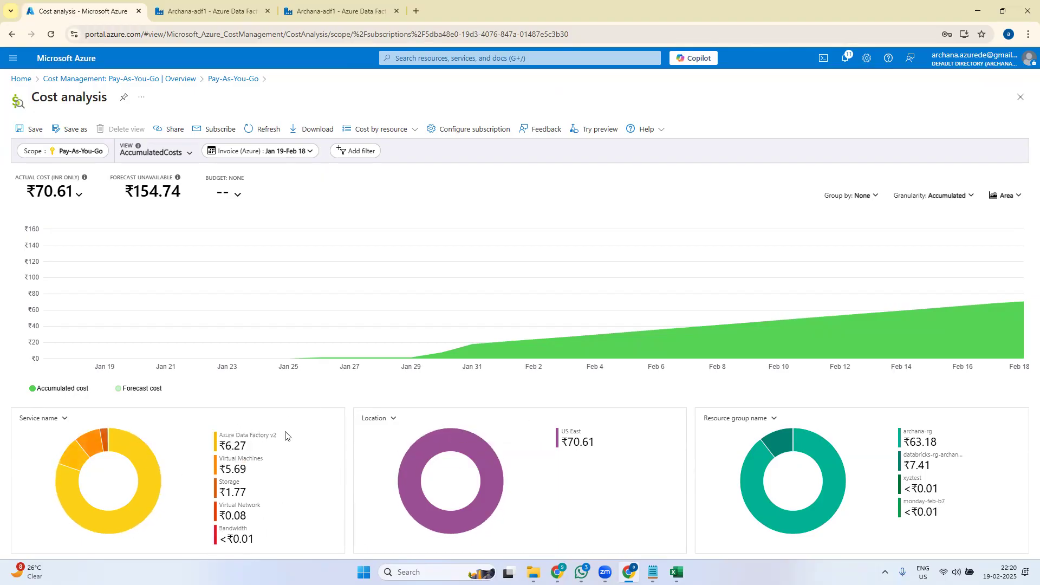
# - Return to the Azure Portal home page showing Pay-As-You-Go among recent resources
pyautogui.click(17, 80)
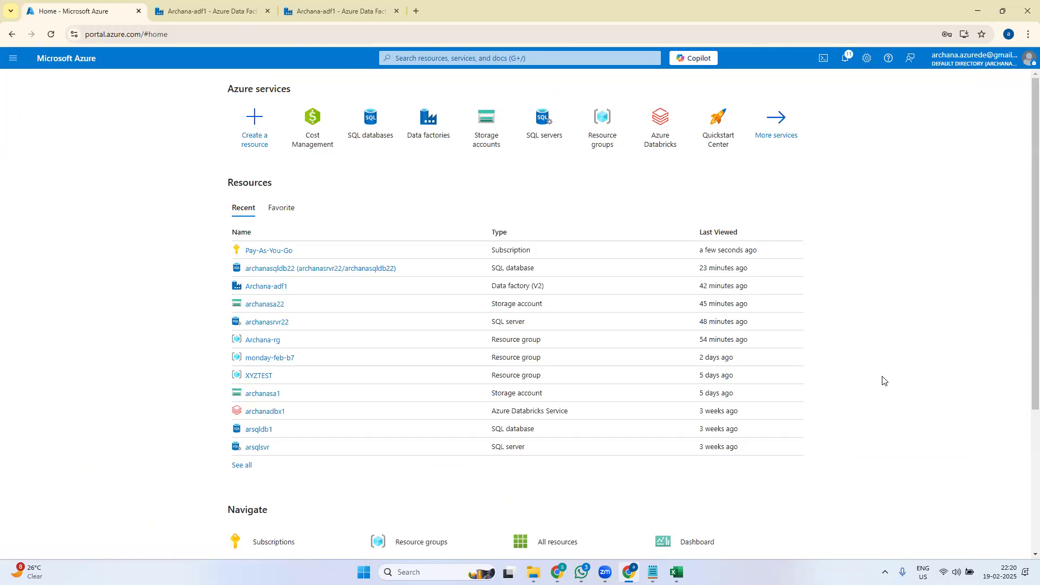
pyautogui.click(648, 415)
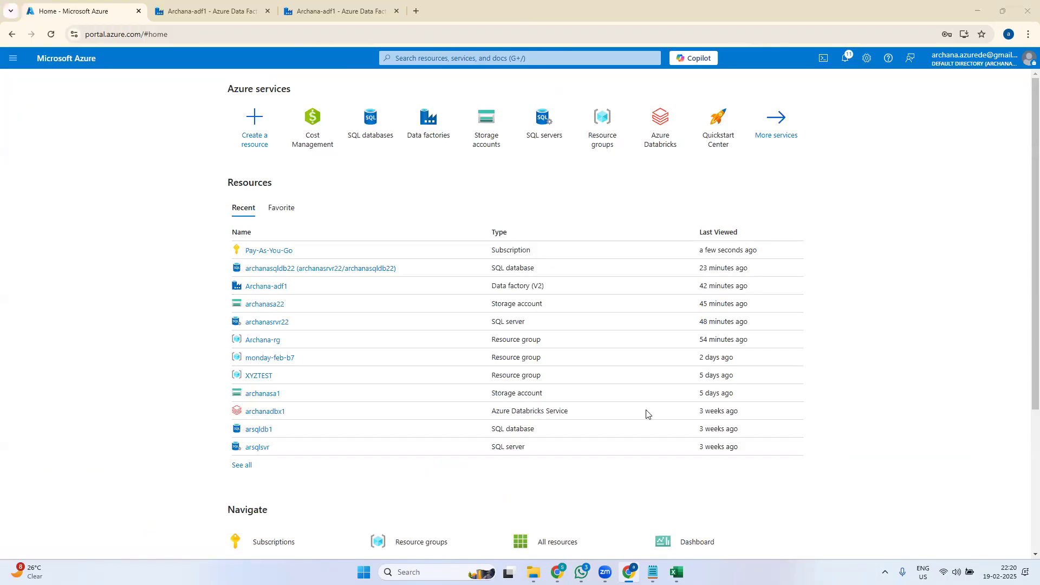